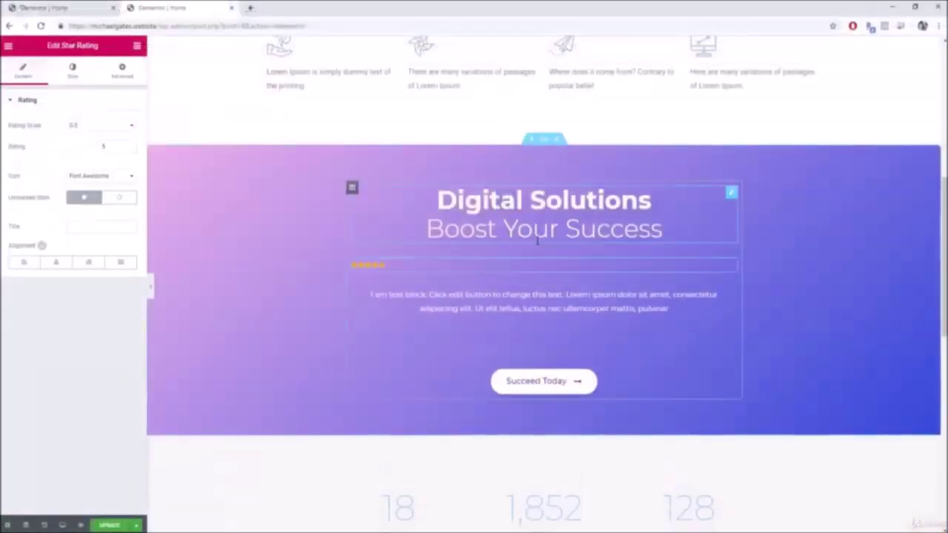
Set the star rating's size to 34 under the Digital Solutions heading and insert a gallery of the three portrait images.
{"action": "left_click", "coordinate": [72, 70]}
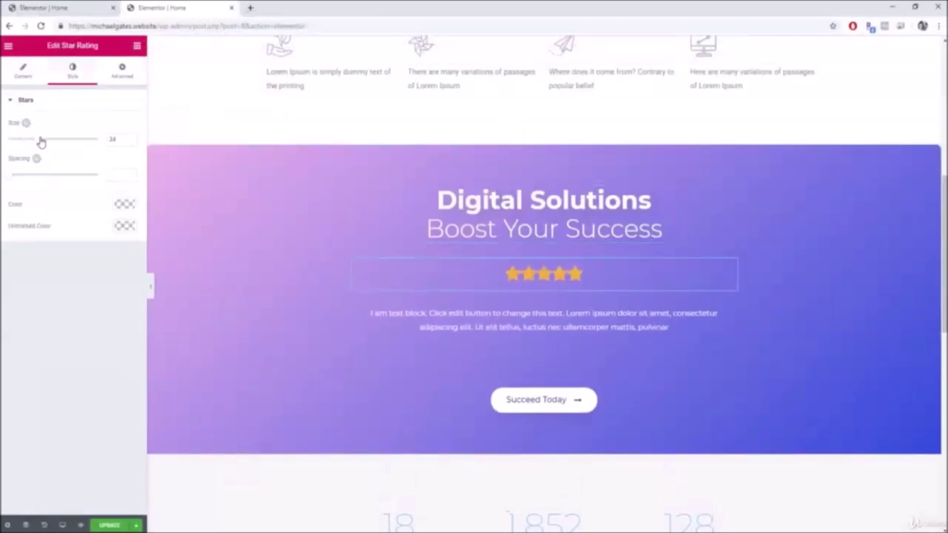
{"action": "left_click_drag", "start_coordinate": [108, 236], "coordinate": [671, 250]}
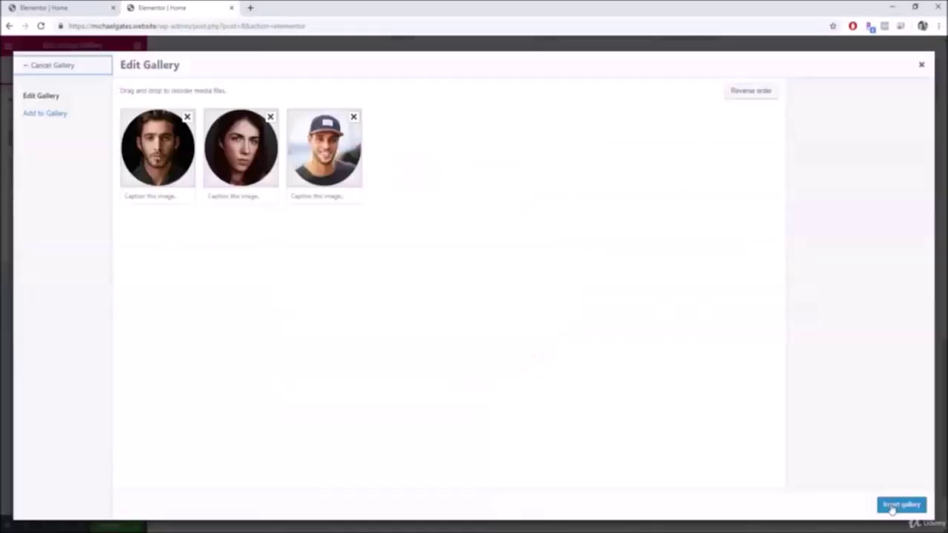
{"action": "left_click", "coordinate": [907, 507]}
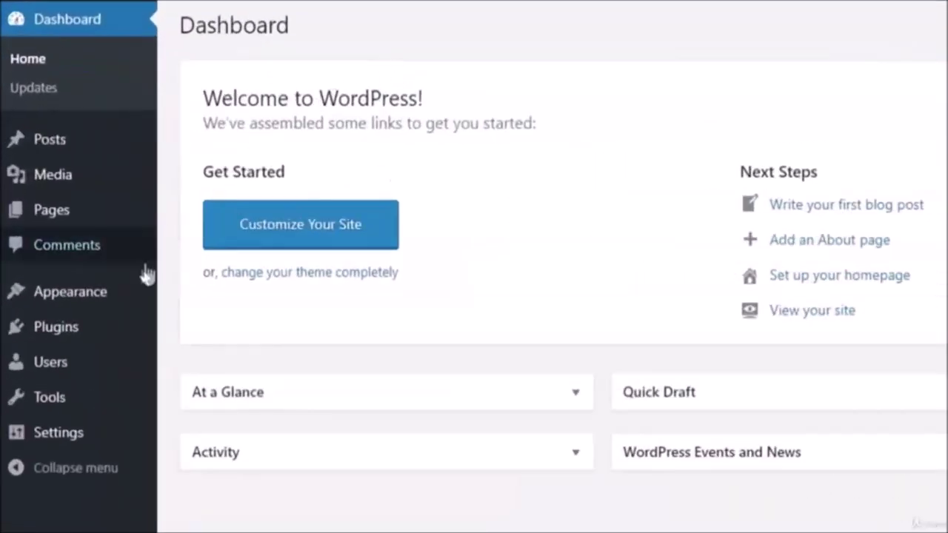
Find the Elementor Page Builder plugin, install and activate it, and skip its Getting Started screen.
{"action": "mouse_move", "coordinate": [49, 223]}
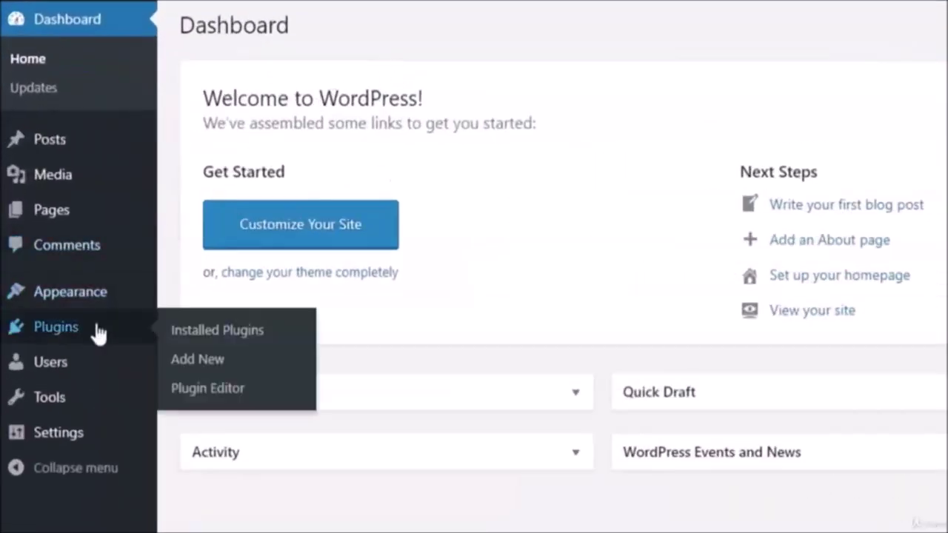
{"action": "left_click", "coordinate": [221, 365]}
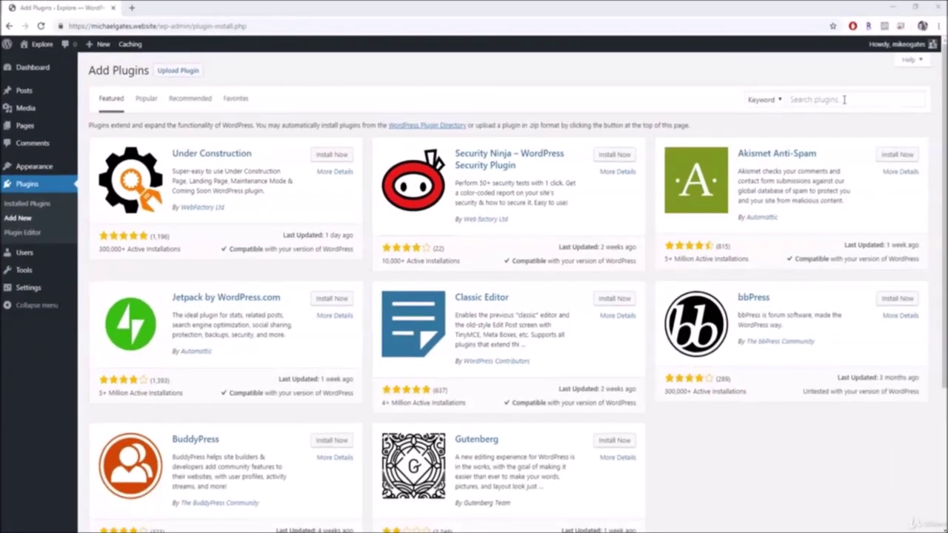
{"action": "left_click", "coordinate": [843, 99]}
{"action": "type", "text": "t"}
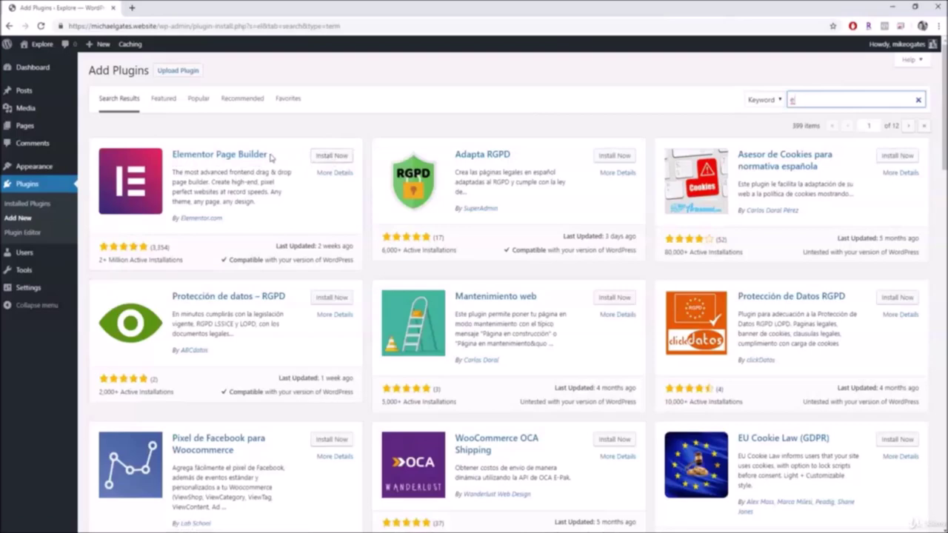
{"action": "left_click", "coordinate": [337, 156]}
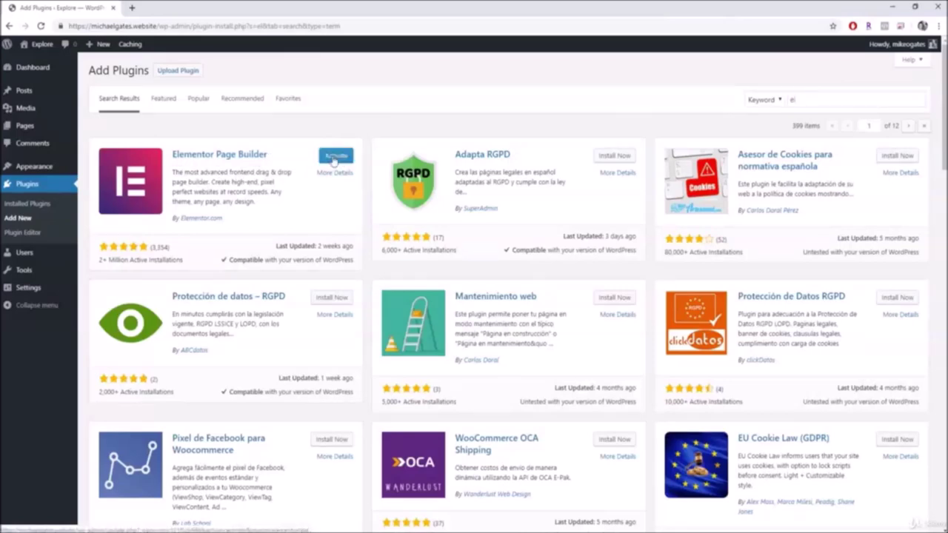
{"action": "left_click", "coordinate": [339, 159]}
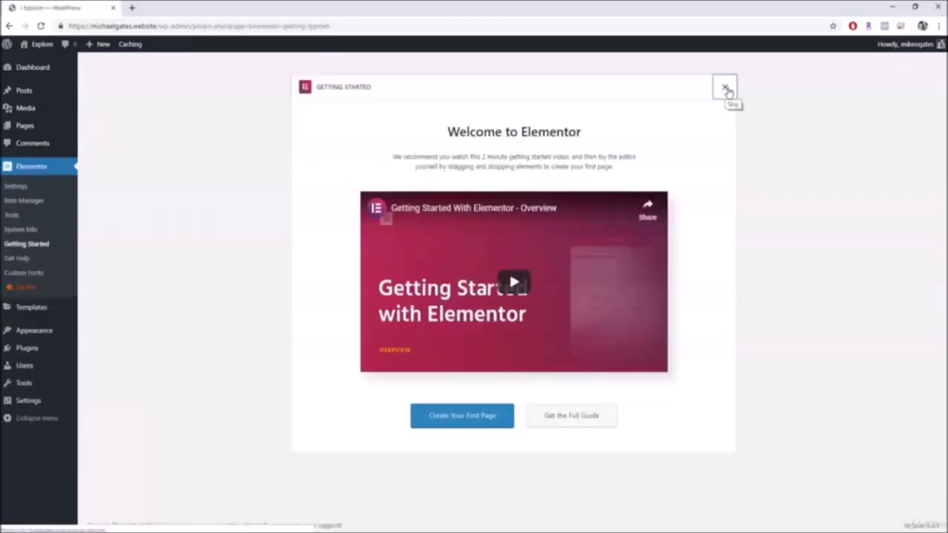
{"action": "left_click", "coordinate": [726, 88]}
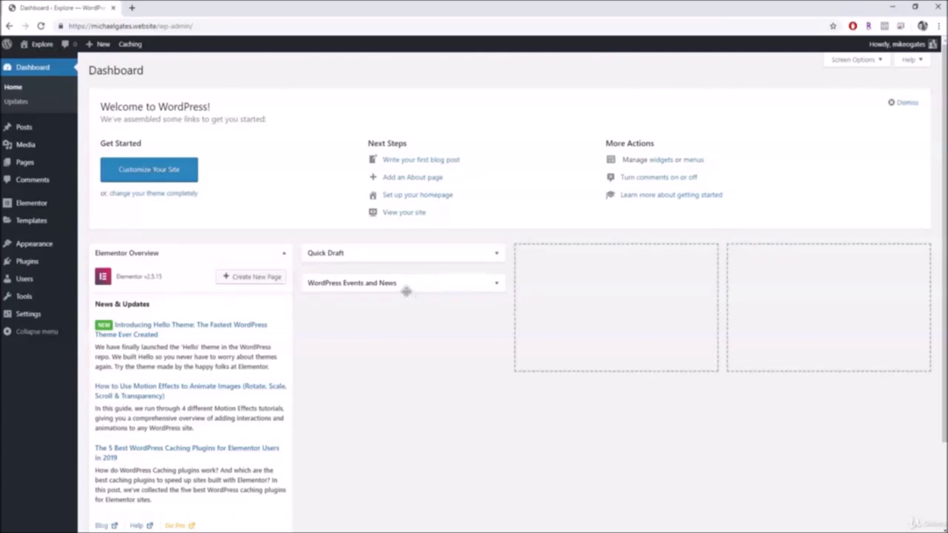
Search the theme directory for "astra" and install and activate the Astra theme.
{"action": "mouse_move", "coordinate": [22, 248]}
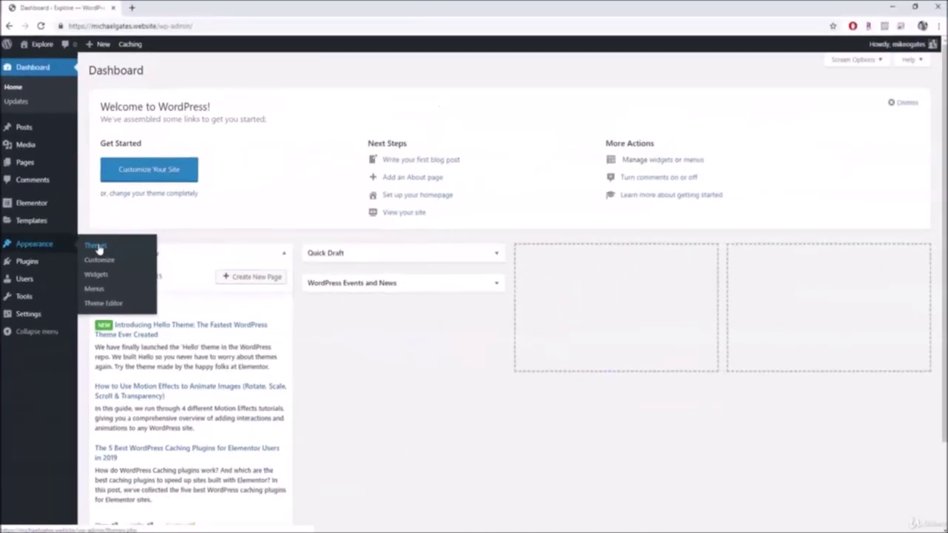
{"action": "left_click", "coordinate": [96, 246]}
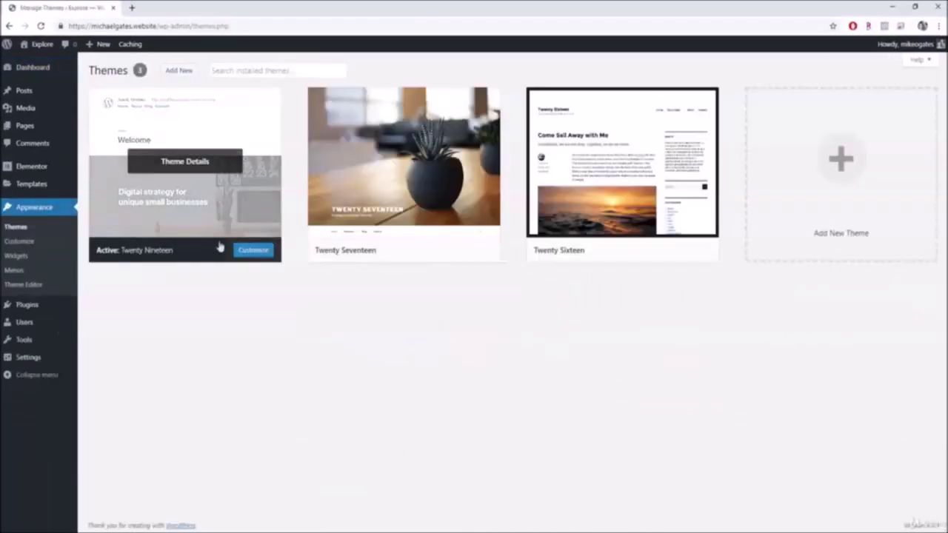
{"action": "left_click", "coordinate": [841, 217]}
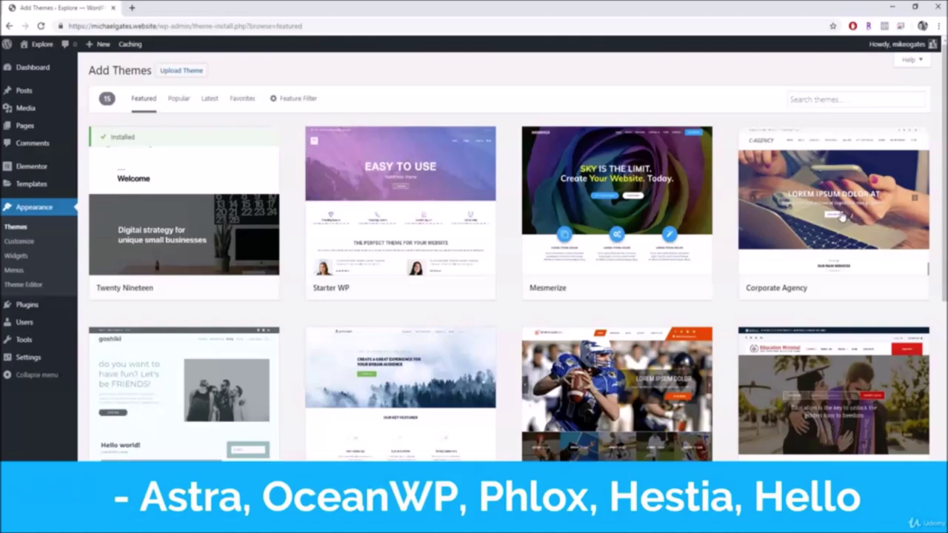
{"action": "left_click", "coordinate": [823, 99]}
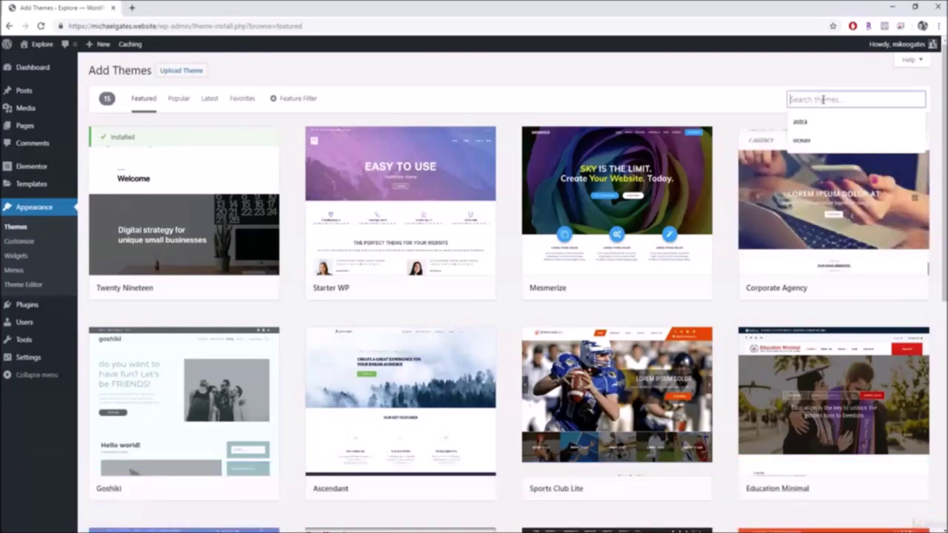
{"action": "type", "text": "astra"}
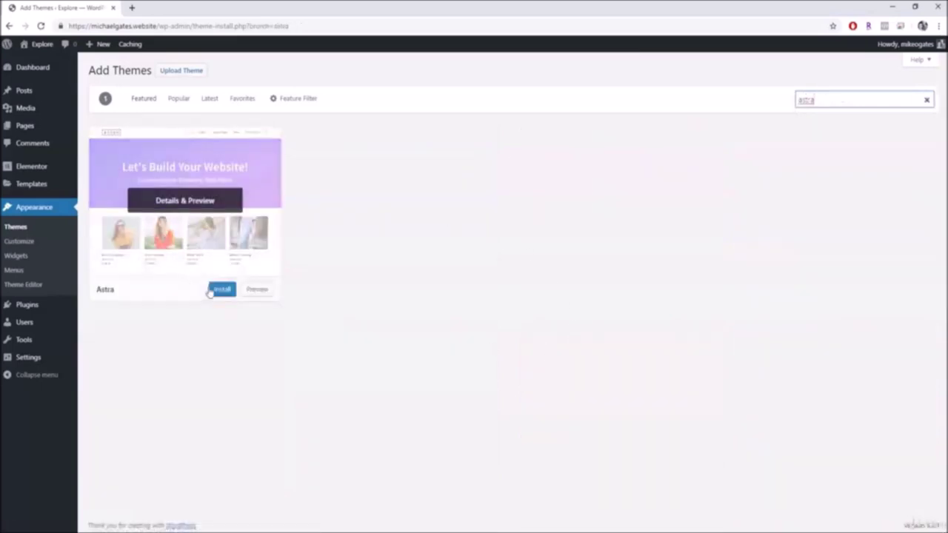
{"action": "left_click", "coordinate": [224, 291]}
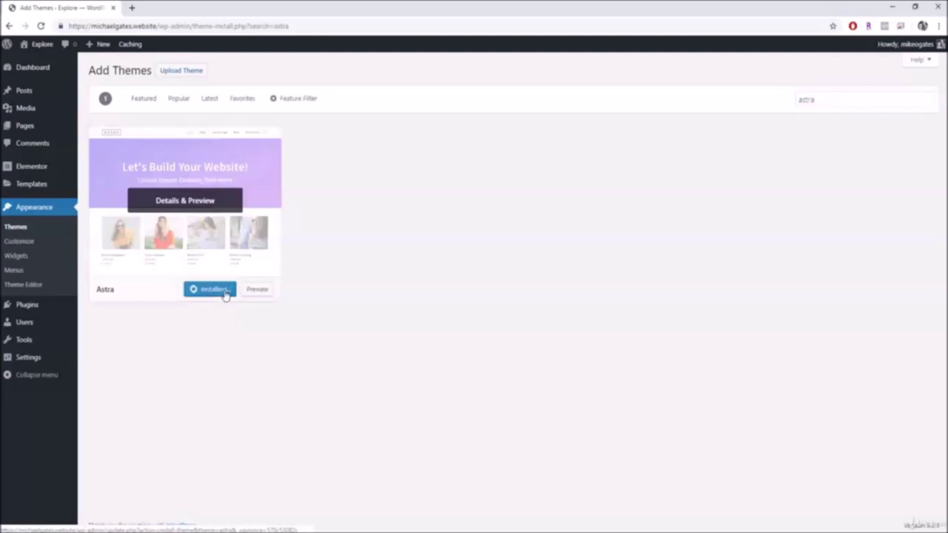
{"action": "left_click", "coordinate": [210, 292]}
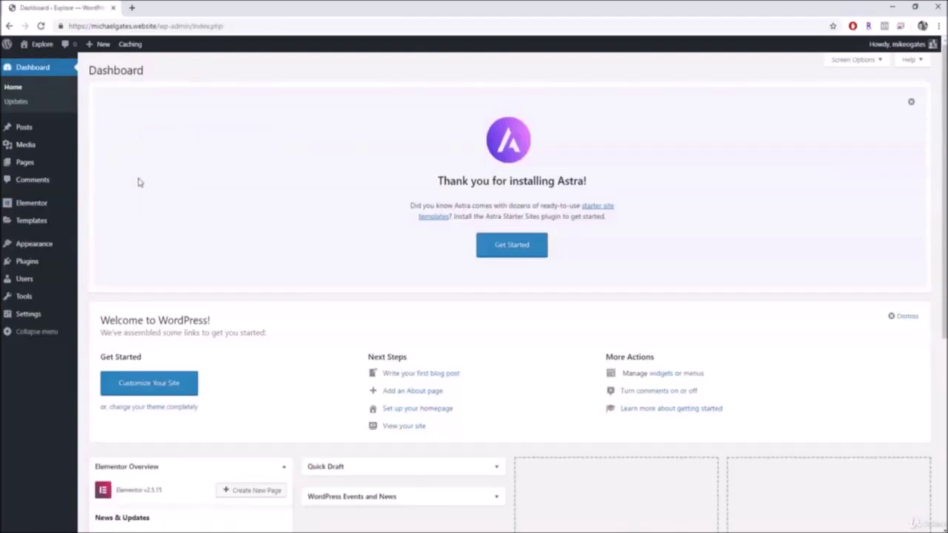
Move the Privacy Policy and Sample Page pages to the trash with a bulk action.
{"action": "mouse_move", "coordinate": [45, 169]}
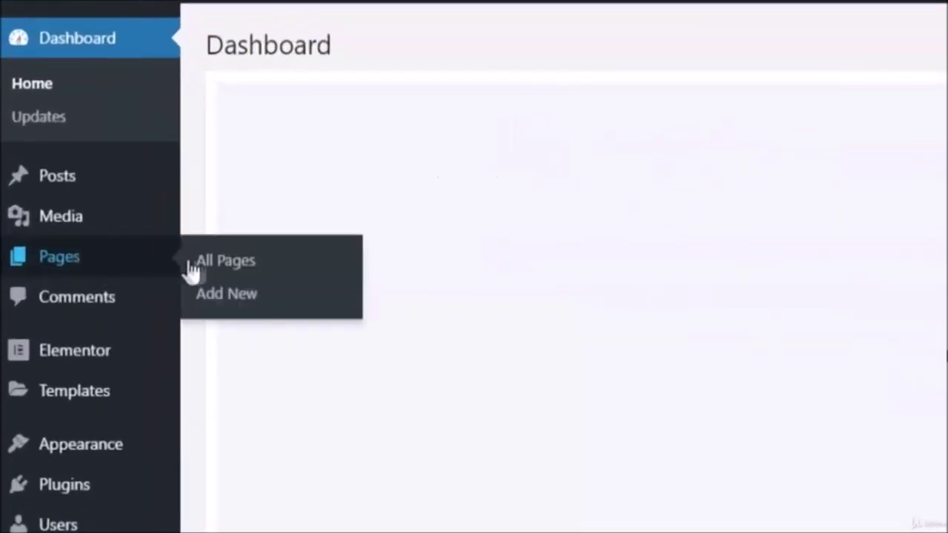
{"action": "left_click", "coordinate": [231, 265]}
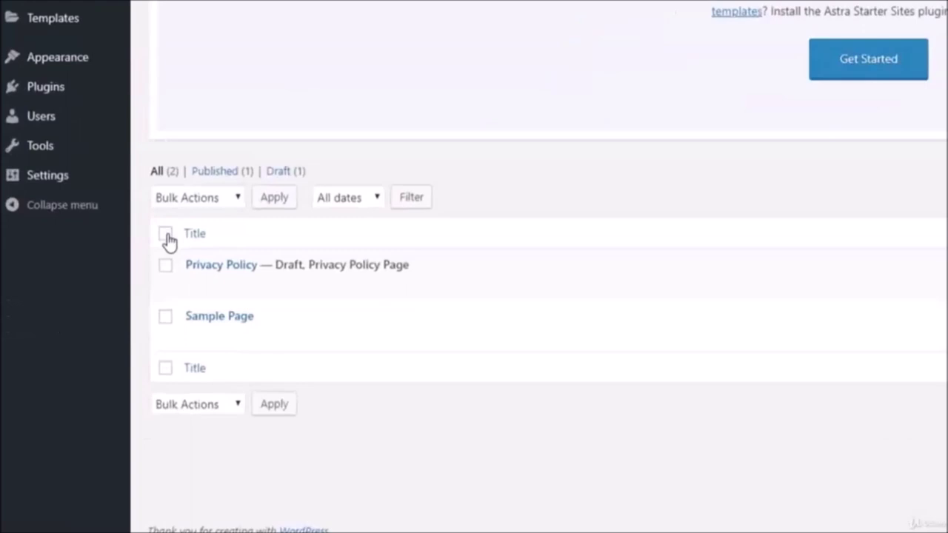
{"action": "left_click", "coordinate": [167, 236]}
{"action": "left_click", "coordinate": [198, 204]}
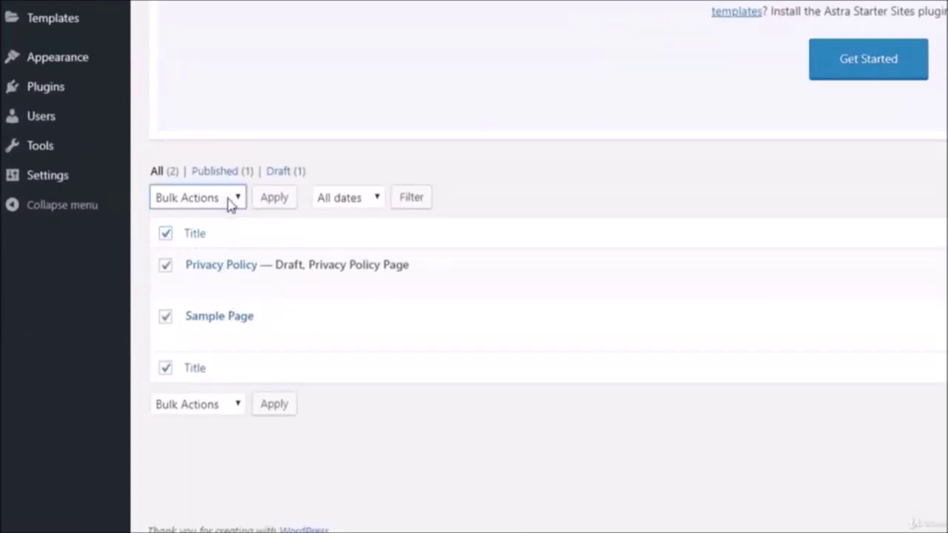
{"action": "left_click", "coordinate": [229, 203]}
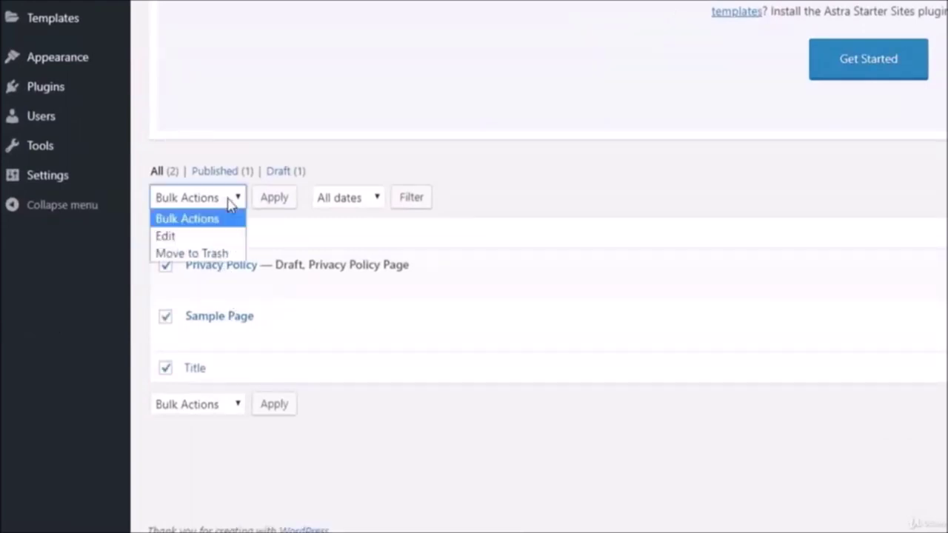
{"action": "left_click", "coordinate": [220, 256]}
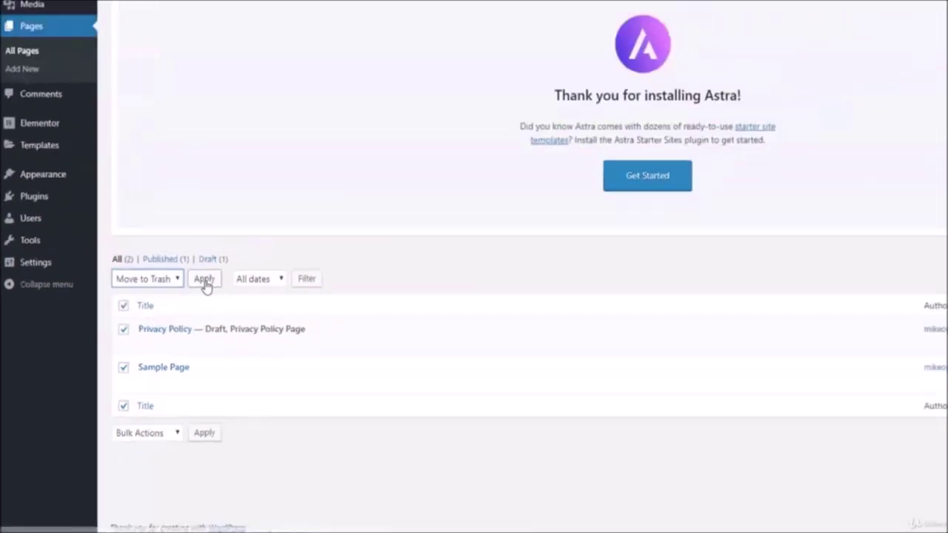
{"action": "left_click", "coordinate": [204, 282]}
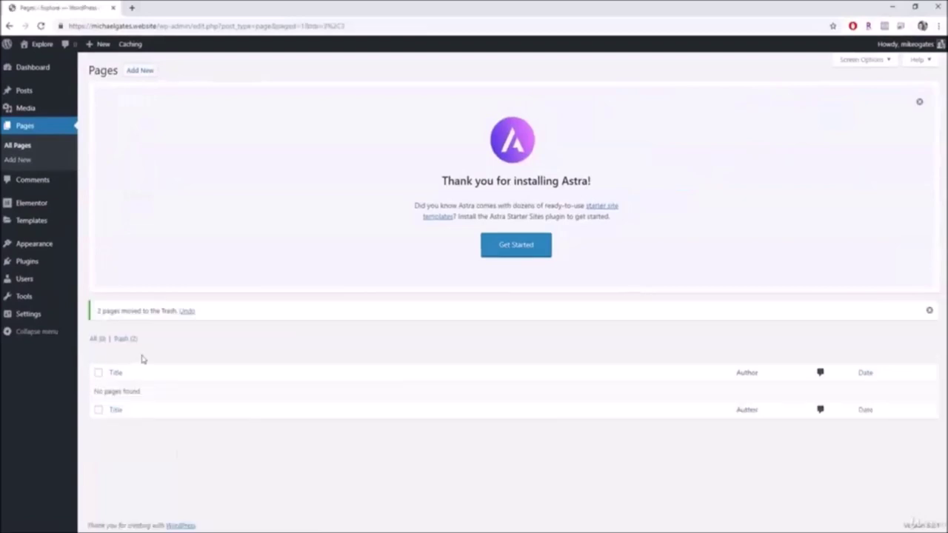
Permanently delete both trashed pages, Privacy Policy and Sample Page, with a bulk action.
{"action": "left_click", "coordinate": [122, 339]}
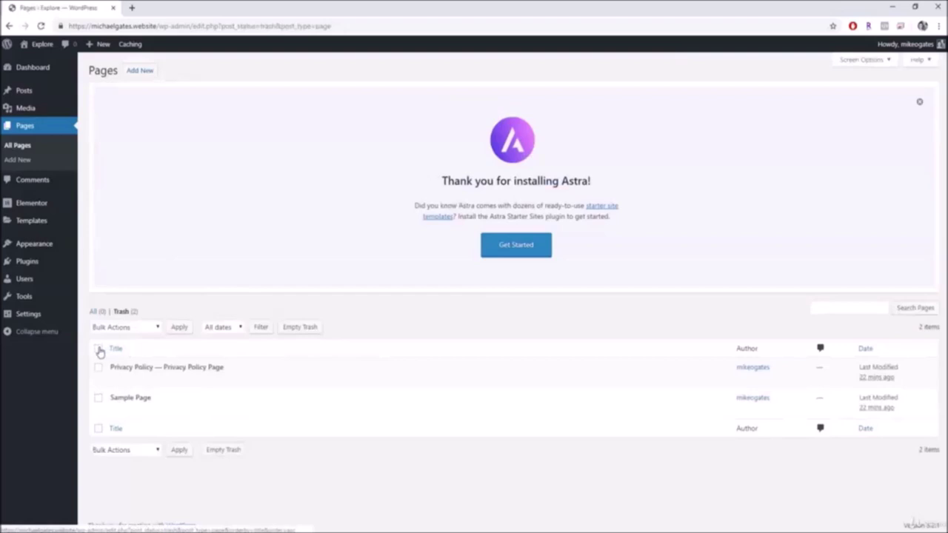
{"action": "left_click", "coordinate": [98, 349]}
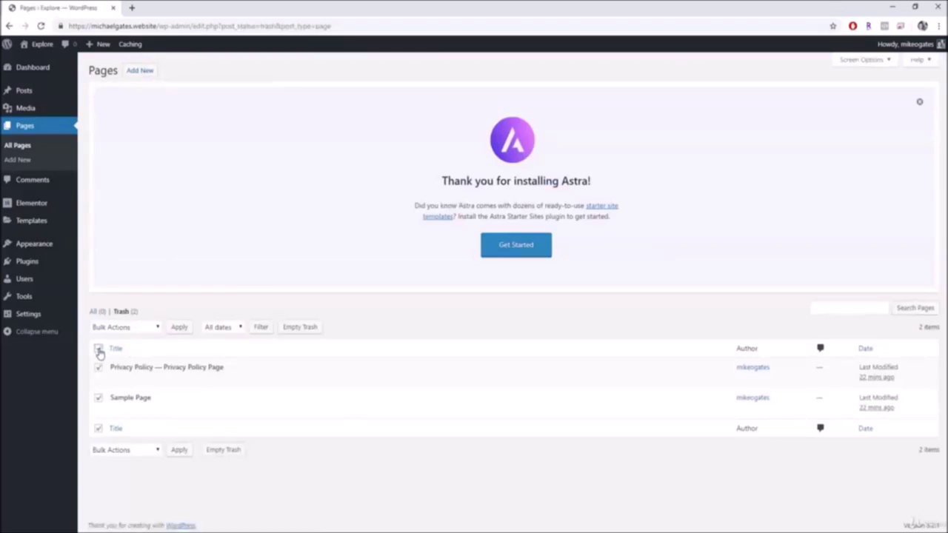
{"action": "left_click", "coordinate": [147, 330]}
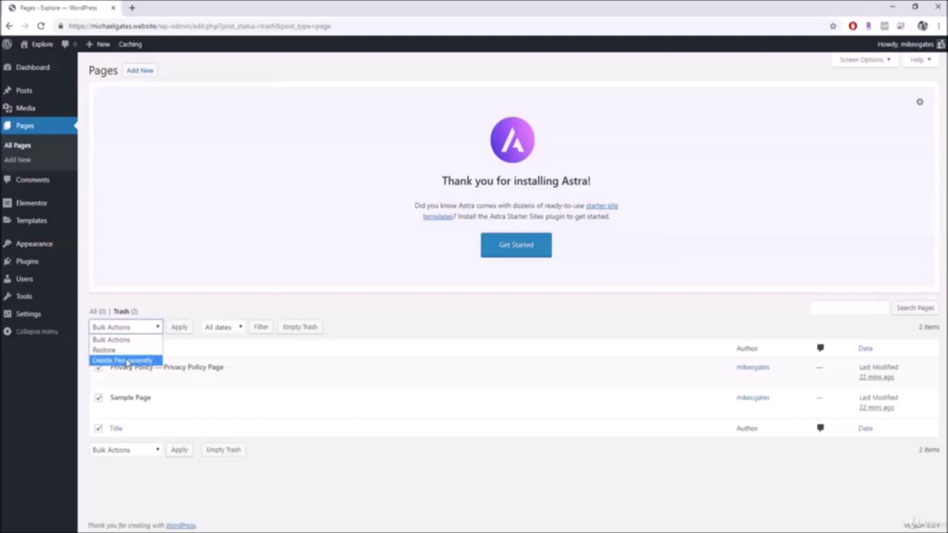
{"action": "left_click", "coordinate": [126, 361]}
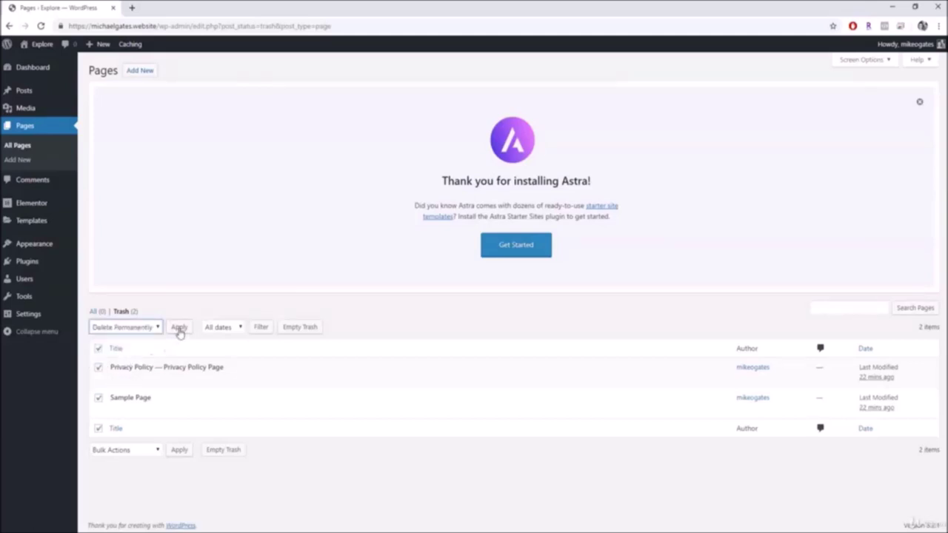
{"action": "left_click", "coordinate": [179, 328]}
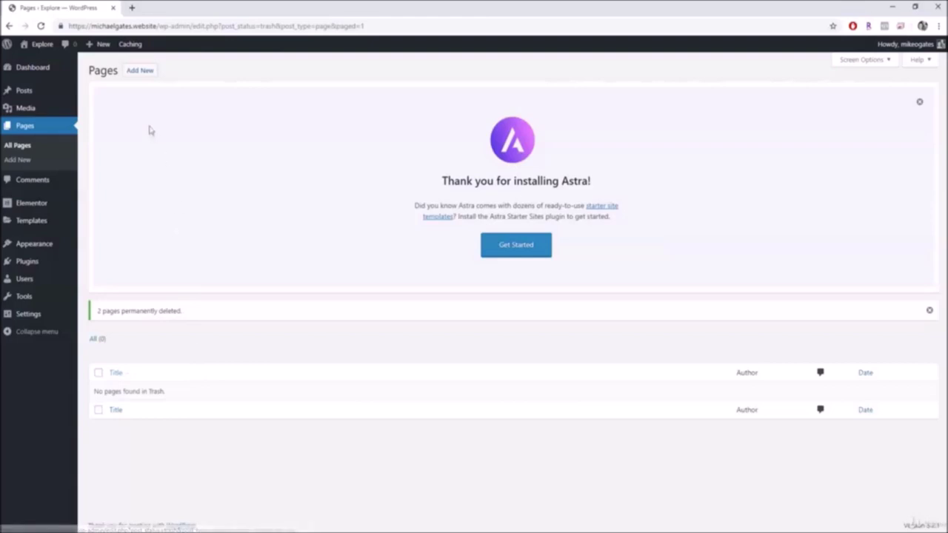
Add a new page titled "Home" and open it for editing with Elementor.
{"action": "left_click", "coordinate": [141, 72]}
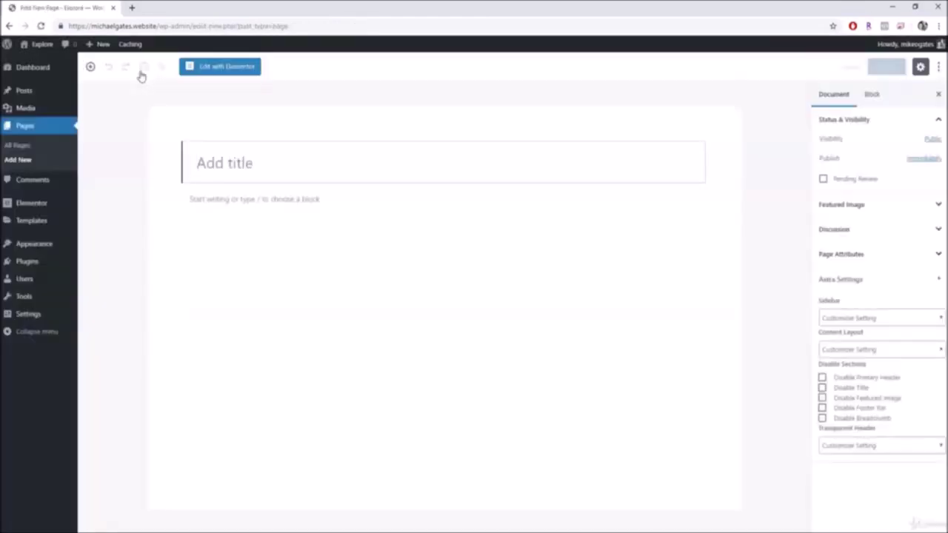
{"action": "type", "text": "Home"}
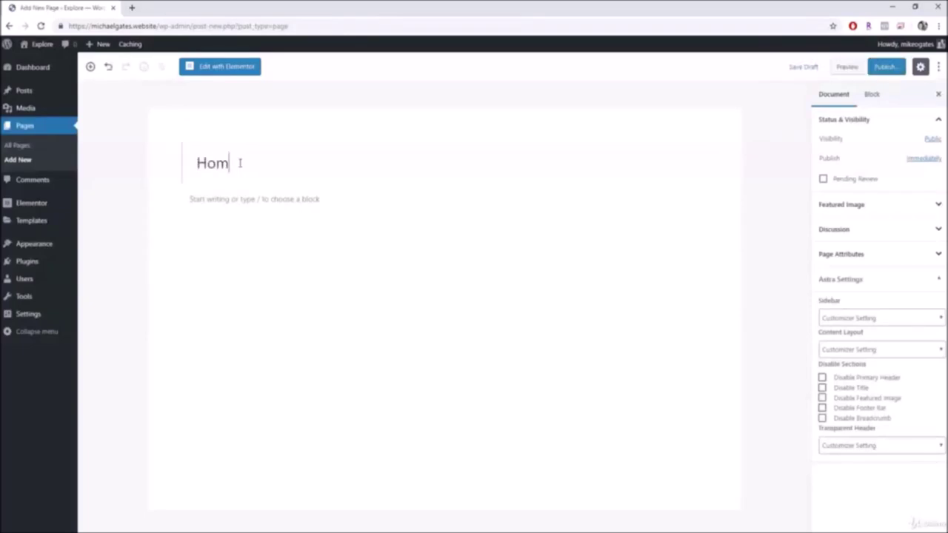
{"action": "left_click", "coordinate": [223, 72]}
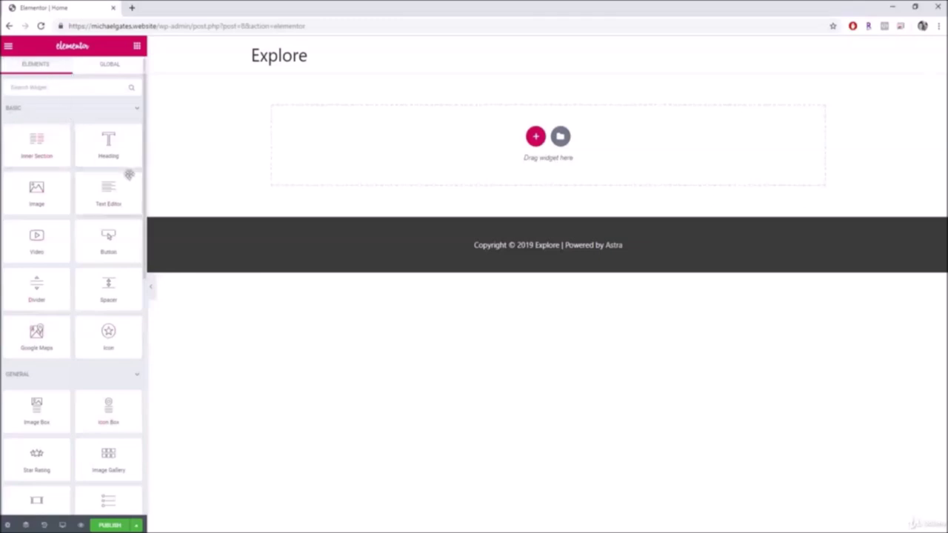
Examine the widgets available for the Home page and the editor's style, settings and navigation options.
{"action": "scroll", "coordinate": [99, 366], "scroll_direction": "down", "scroll_amount": 7}
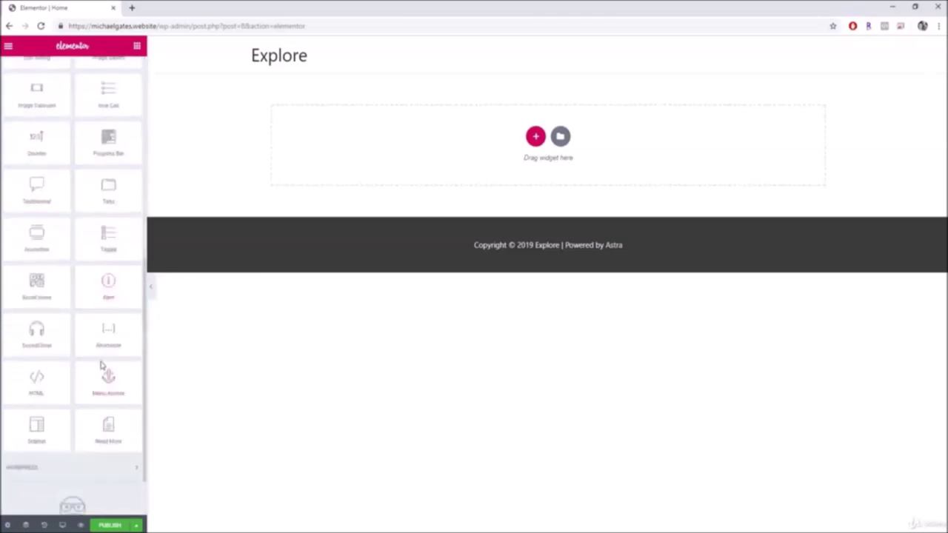
{"action": "scroll", "coordinate": [88, 363], "scroll_direction": "up", "scroll_amount": 8}
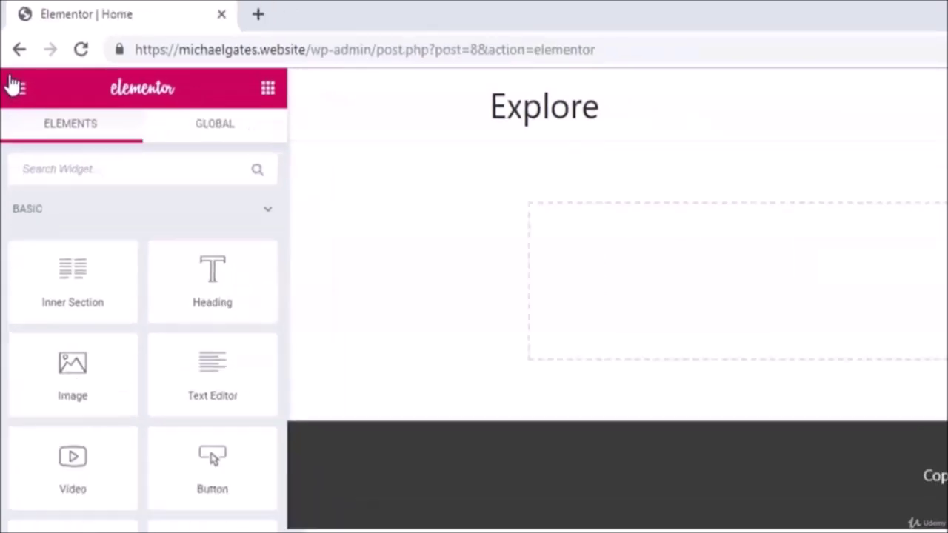
{"action": "left_click", "coordinate": [14, 87]}
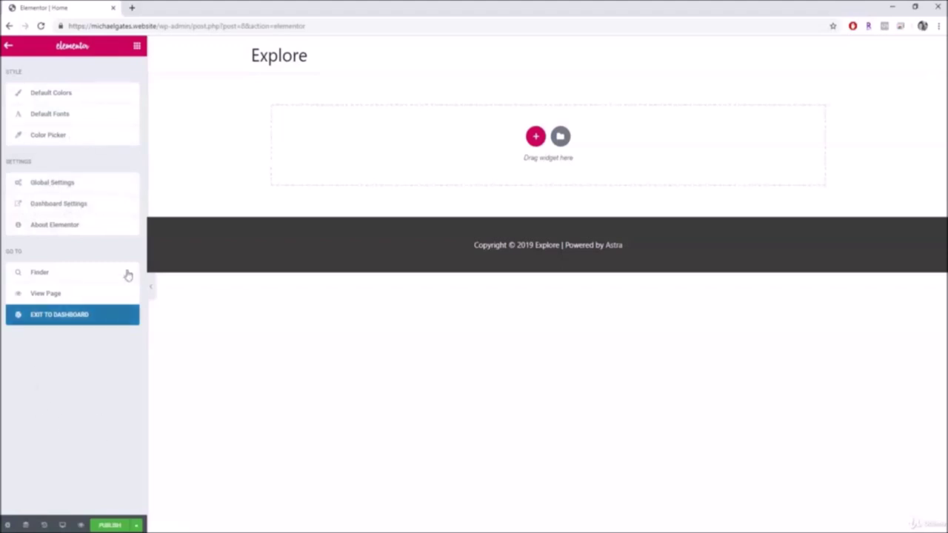
{"action": "left_click", "coordinate": [9, 47]}
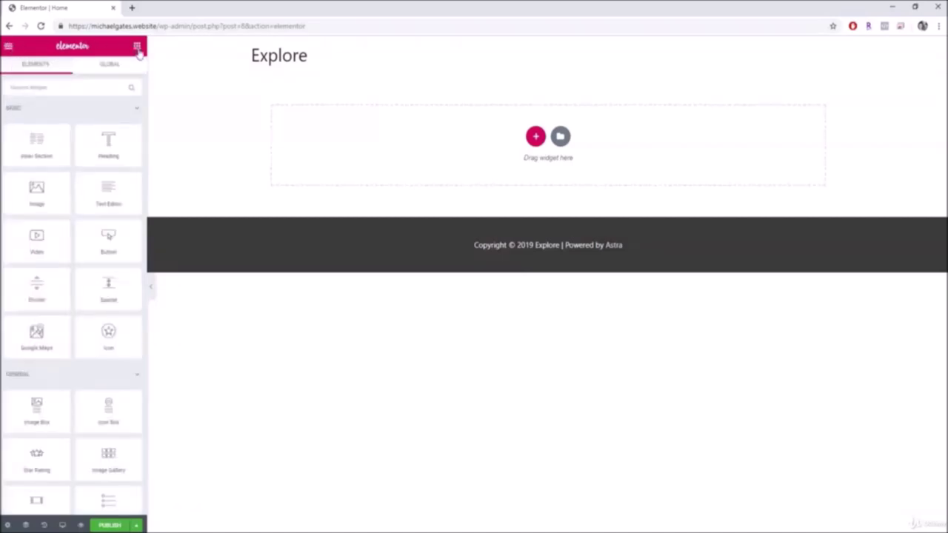
{"action": "scroll", "coordinate": [84, 333], "scroll_direction": "down", "scroll_amount": 10}
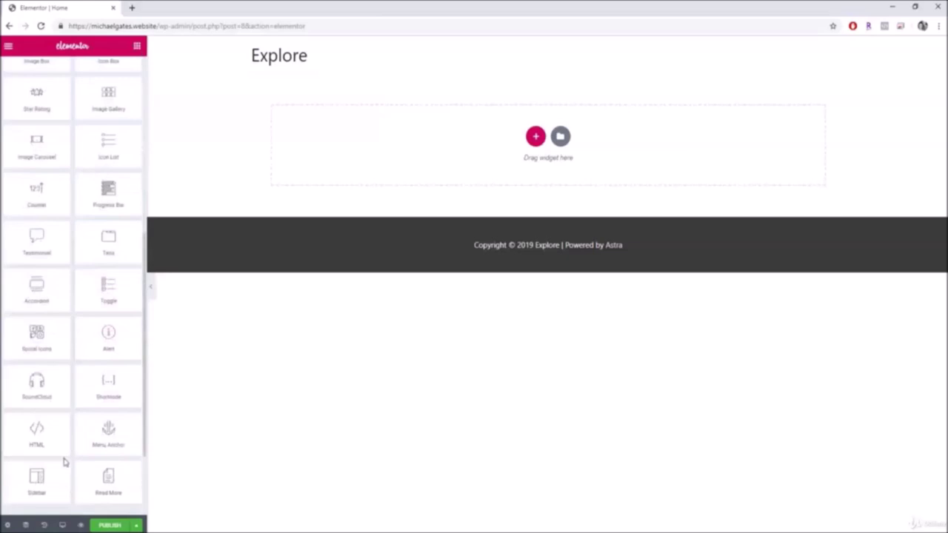
Add a Heading widget to the empty section of the Home page and return to the widget list.
{"action": "scroll", "coordinate": [72, 448], "scroll_direction": "up", "scroll_amount": 10}
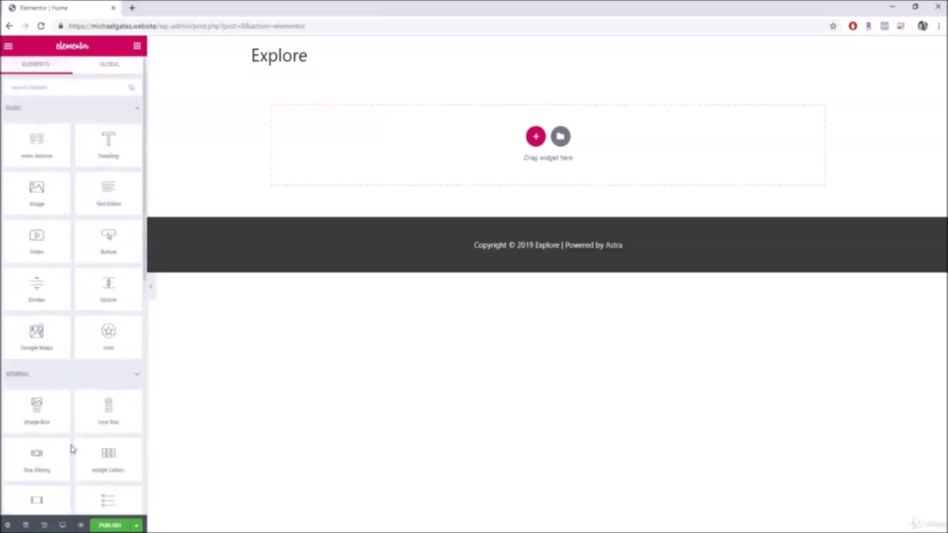
{"action": "left_click", "coordinate": [8, 47]}
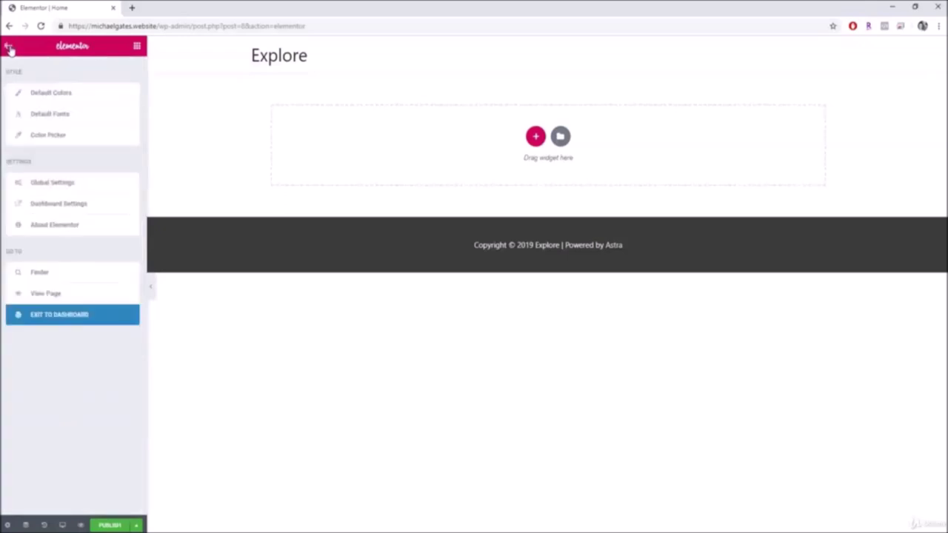
{"action": "left_click", "coordinate": [137, 46]}
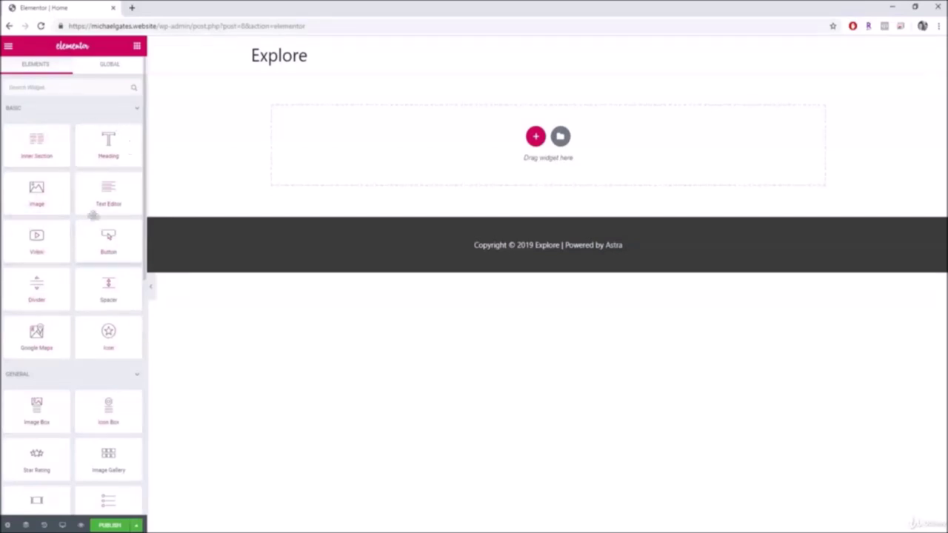
{"action": "left_click_drag", "start_coordinate": [101, 139], "coordinate": [508, 141]}
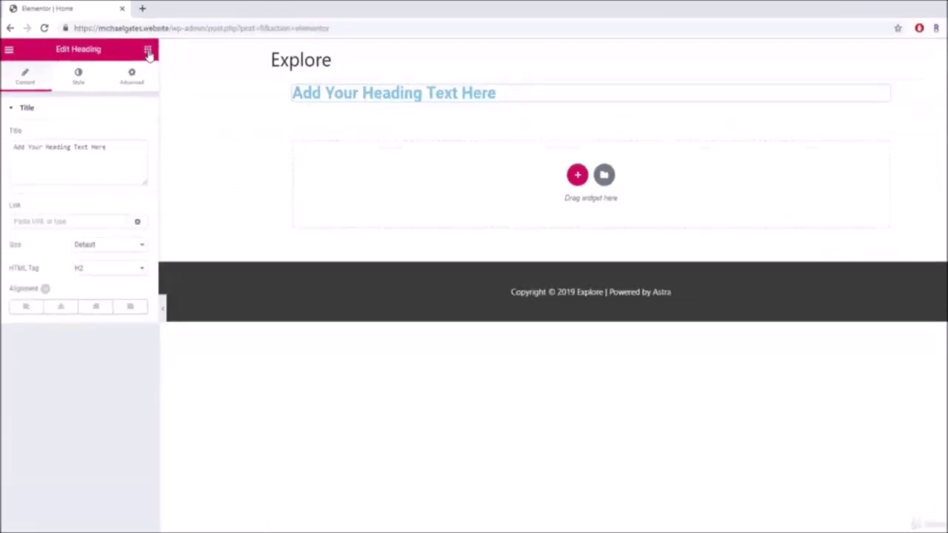
{"action": "left_click", "coordinate": [289, 98]}
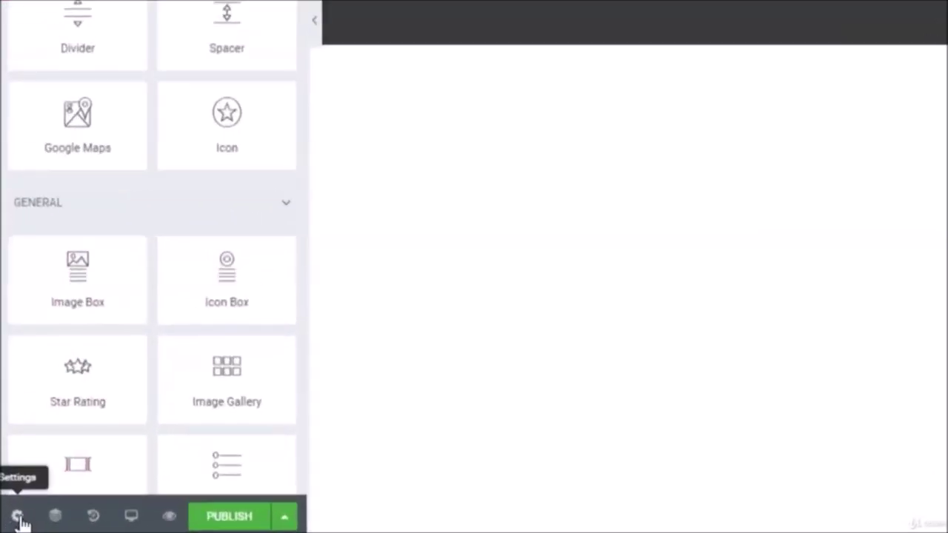
Try the Elementor Canvas and Elementor Full Width page layouts, and set the page layout back to Default.
{"action": "left_click", "coordinate": [18, 517]}
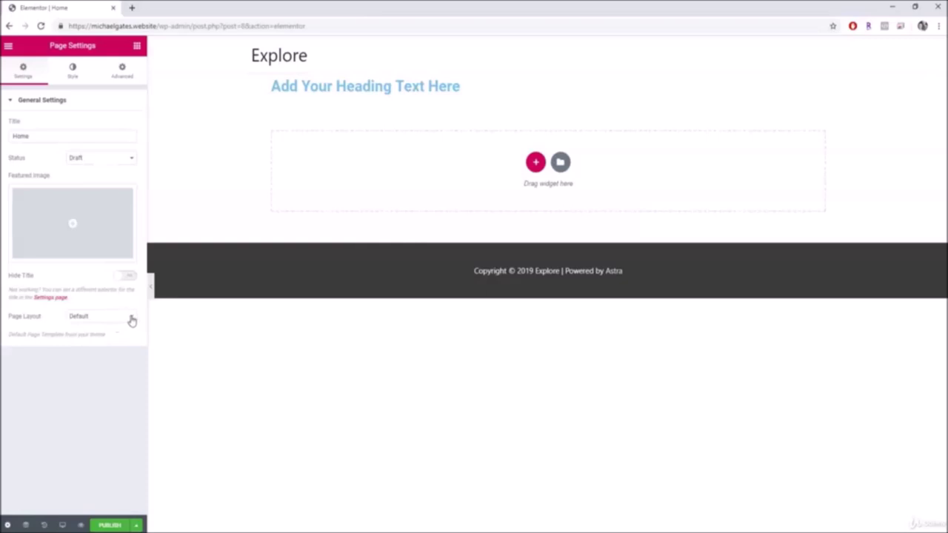
{"action": "left_click", "coordinate": [132, 320]}
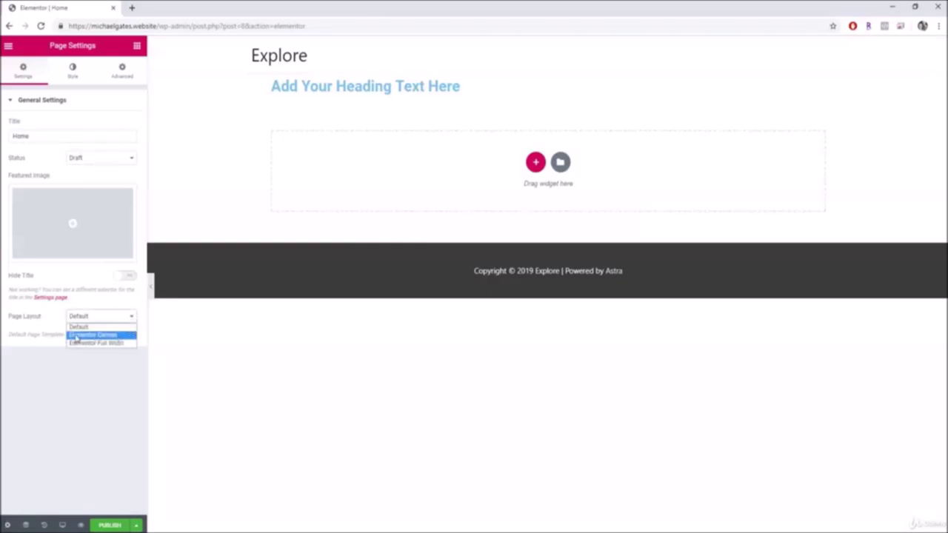
{"action": "left_click", "coordinate": [107, 335]}
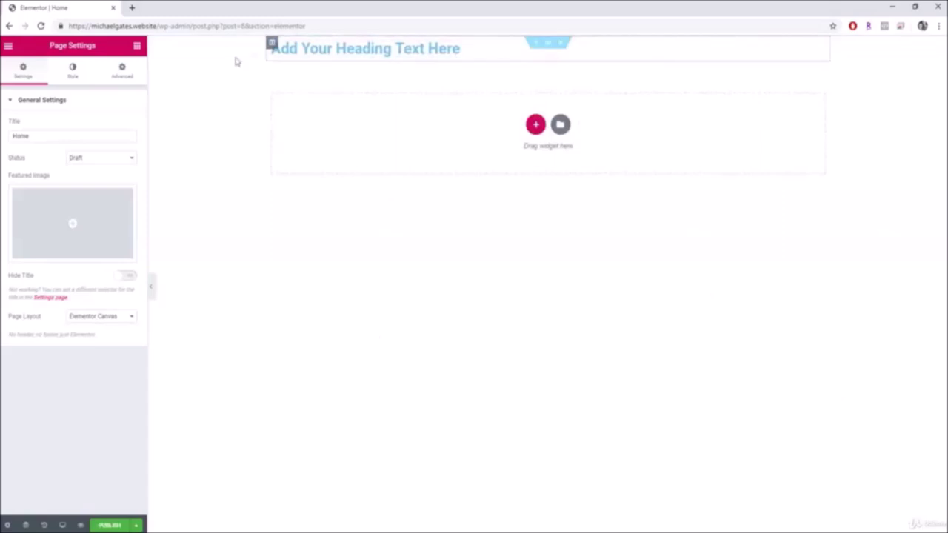
{"action": "left_click", "coordinate": [100, 316]}
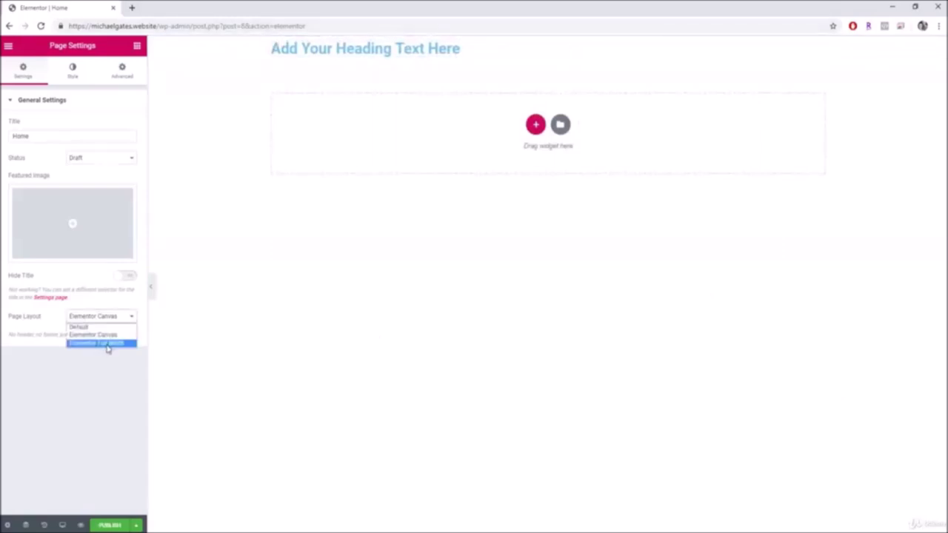
{"action": "left_click", "coordinate": [104, 344]}
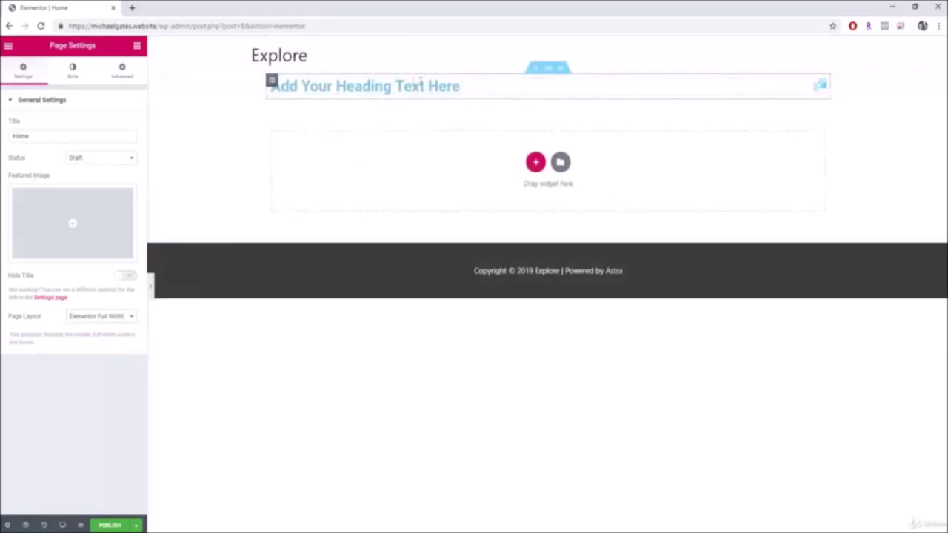
{"action": "left_click", "coordinate": [105, 317]}
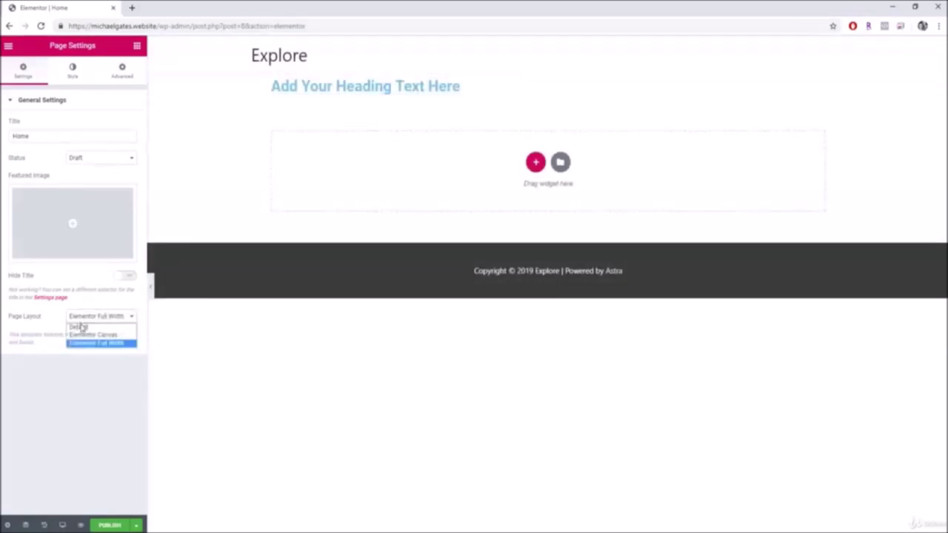
{"action": "left_click", "coordinate": [79, 327]}
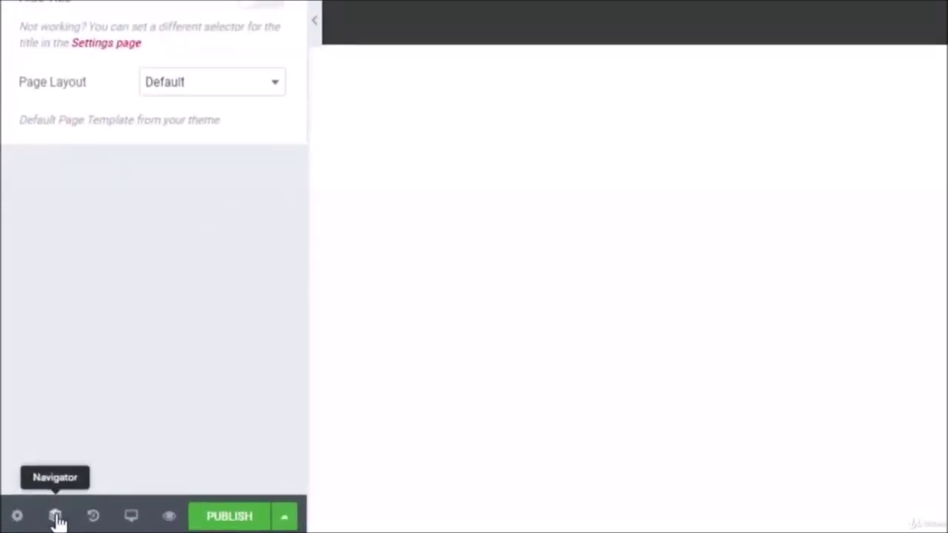
Examine the sample page's structure in the Navigator by expanding its sections and their columns.
{"action": "left_click", "coordinate": [57, 516]}
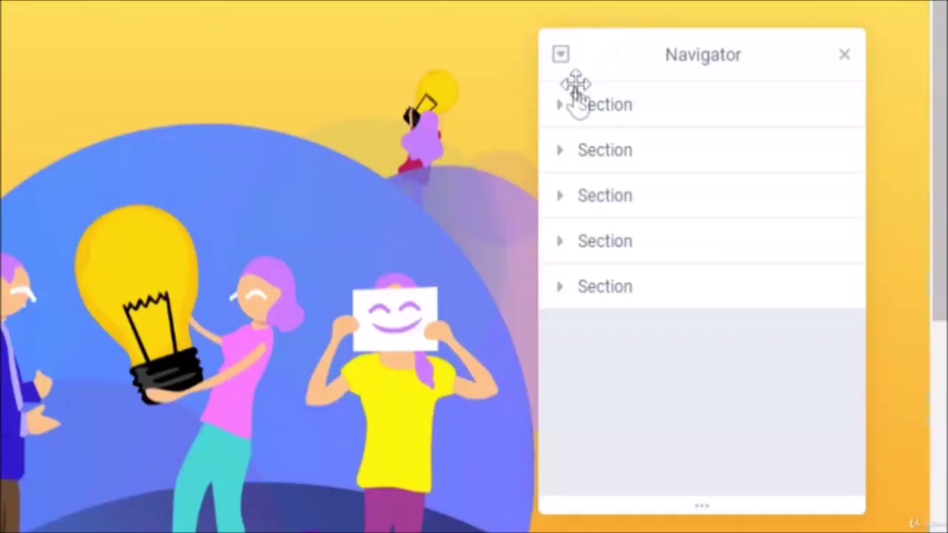
{"action": "left_click", "coordinate": [560, 105]}
{"action": "left_click", "coordinate": [559, 240]}
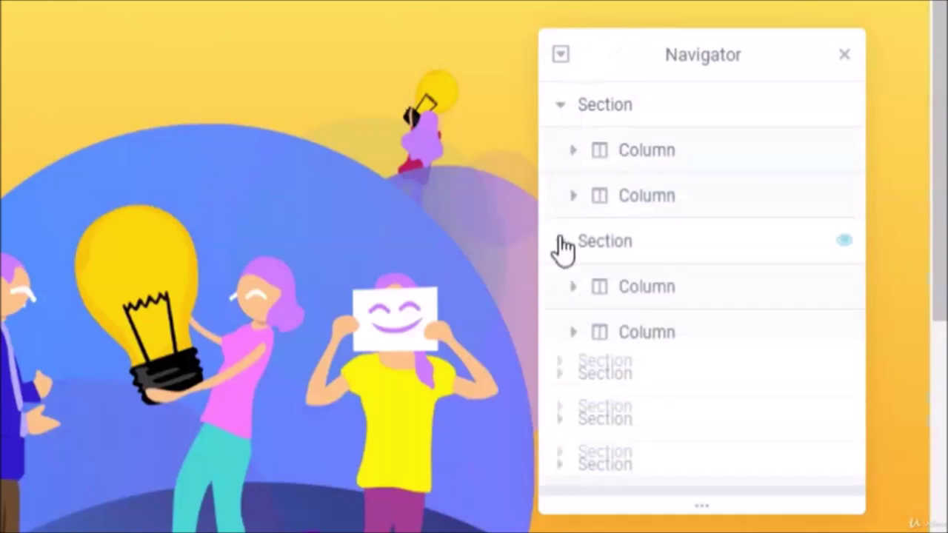
{"action": "left_click", "coordinate": [574, 201]}
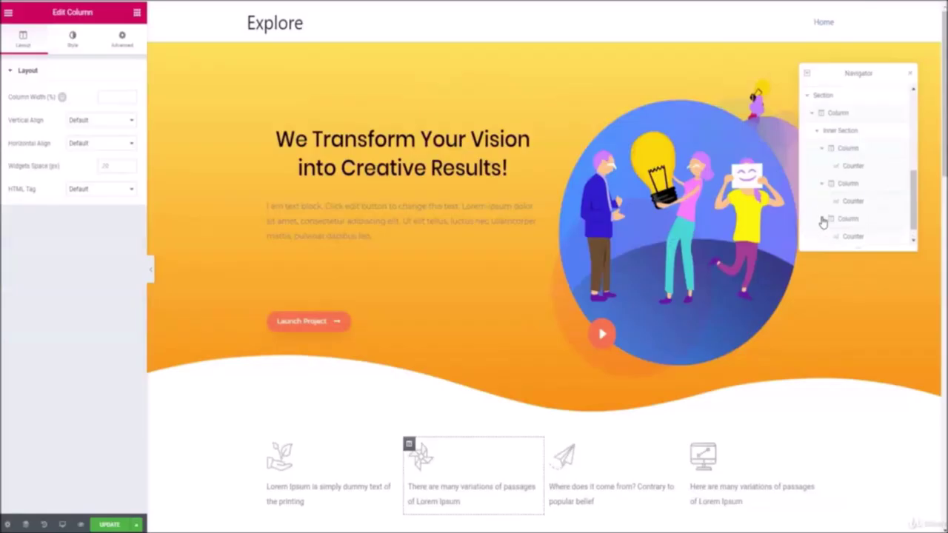
{"action": "scroll", "coordinate": [821, 222], "scroll_direction": "down", "scroll_amount": 1}
{"action": "left_click", "coordinate": [842, 219]}
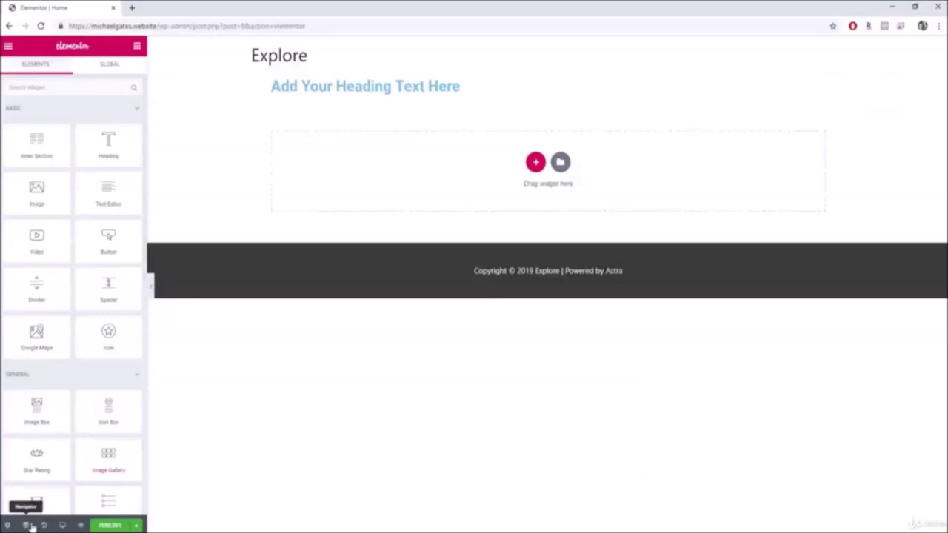
Inspect the settings of the Home page's section, column and heading through the Navigator, and close it.
{"action": "left_click", "coordinate": [28, 525]}
{"action": "left_click", "coordinate": [821, 116]}
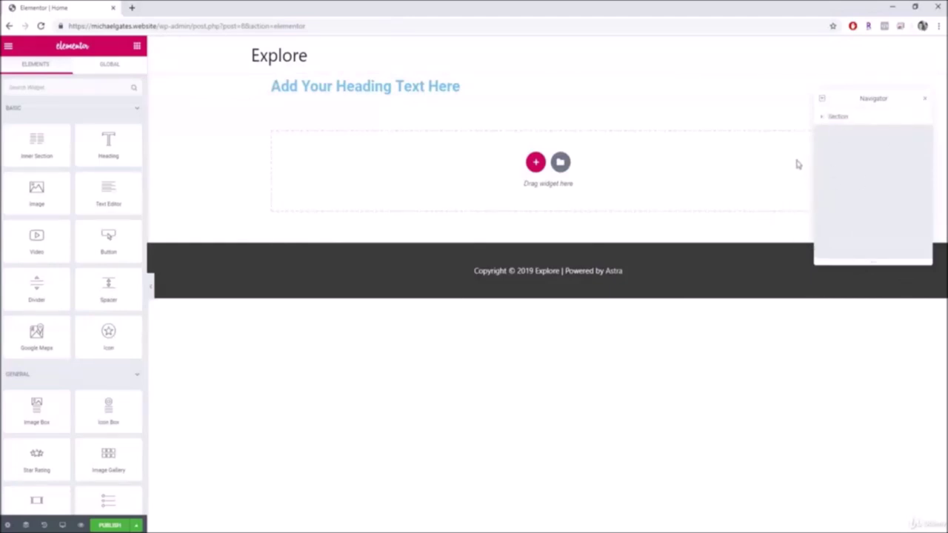
{"action": "left_click", "coordinate": [830, 116]}
{"action": "left_click", "coordinate": [834, 95]}
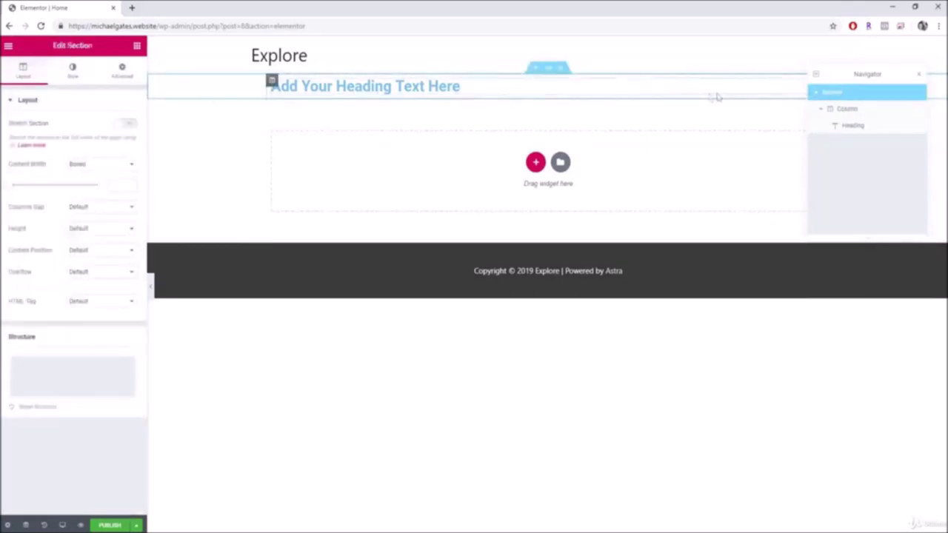
{"action": "left_click", "coordinate": [850, 111]}
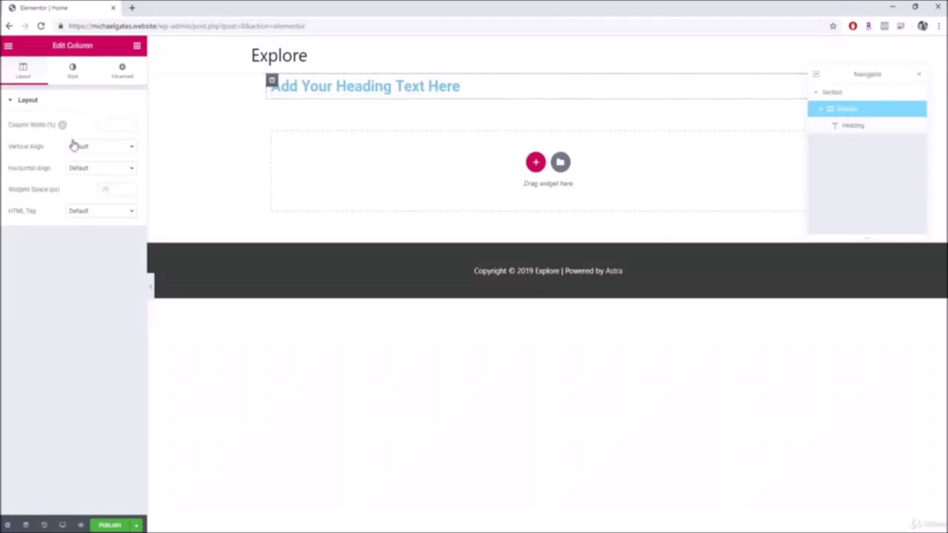
{"action": "left_click", "coordinate": [854, 129]}
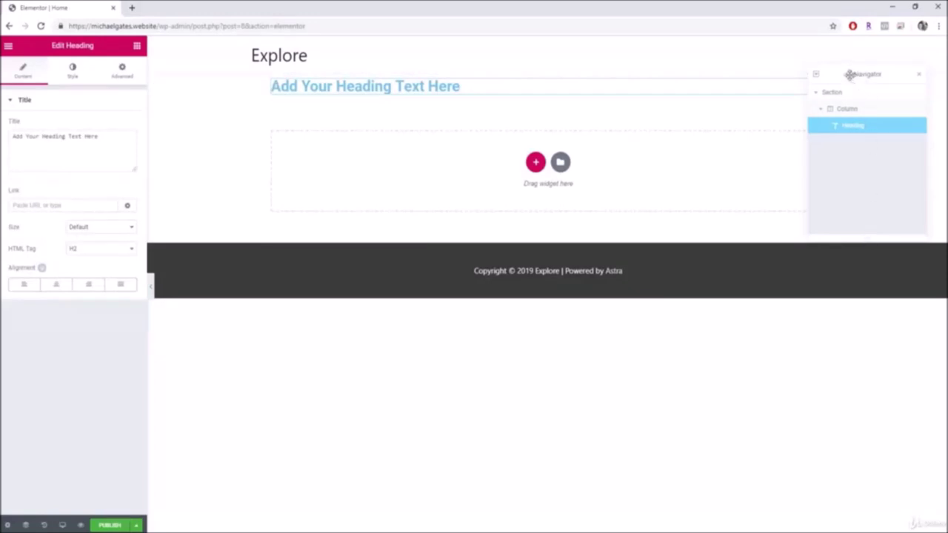
{"action": "left_click_drag", "start_coordinate": [857, 74], "coordinate": [858, 115]}
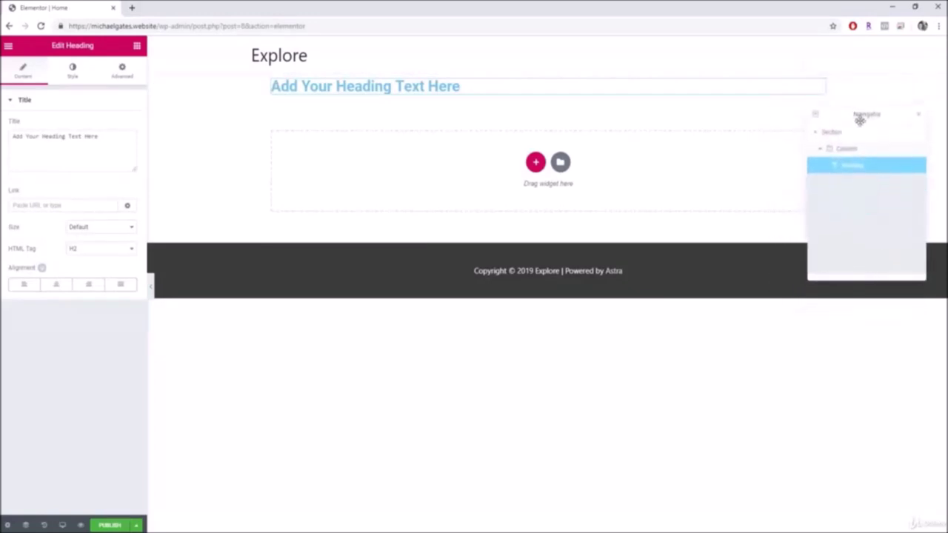
{"action": "left_click", "coordinate": [919, 118]}
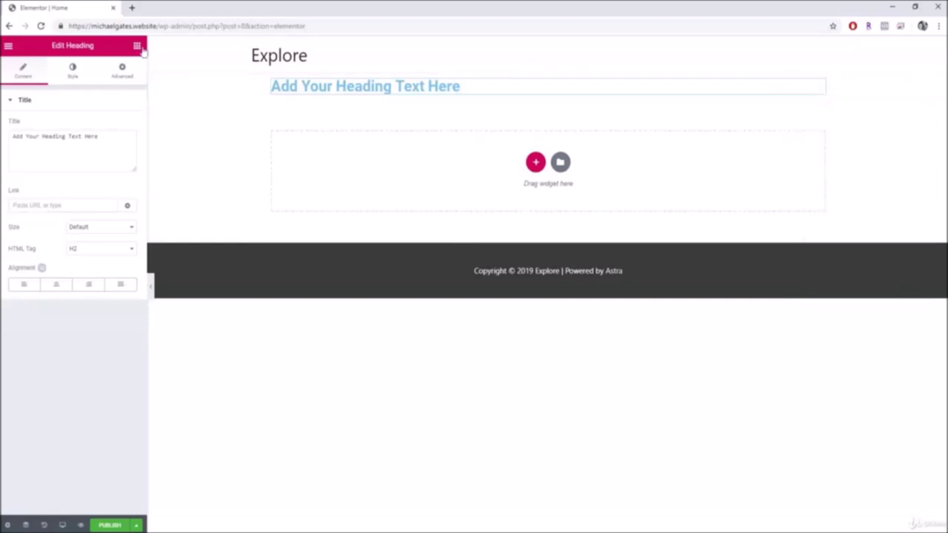
{"action": "left_click", "coordinate": [137, 45]}
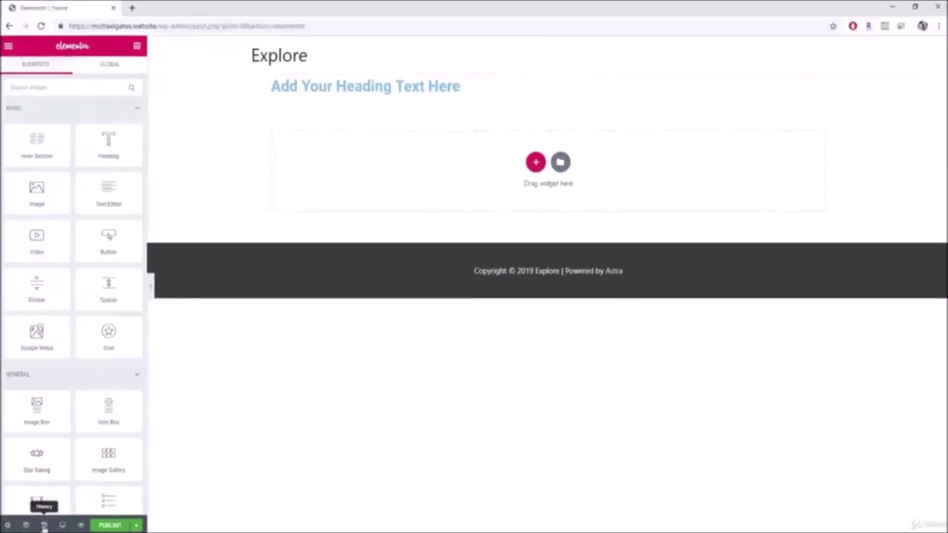
Add an Image widget below the heading and a Text Editor widget between the heading and the image.
{"action": "left_click", "coordinate": [91, 516]}
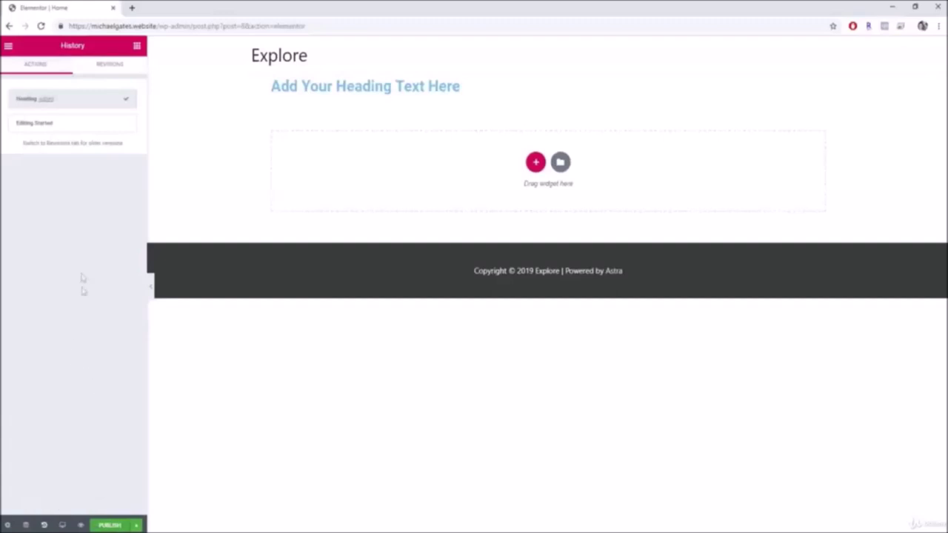
{"action": "left_click", "coordinate": [137, 46]}
{"action": "left_click_drag", "start_coordinate": [36, 194], "coordinate": [377, 100]}
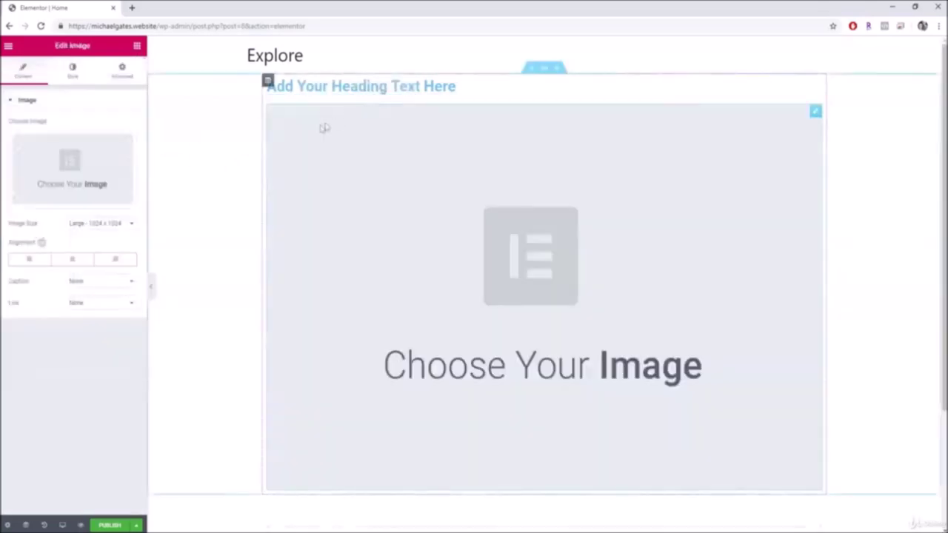
{"action": "left_click", "coordinate": [137, 47]}
{"action": "left_click_drag", "start_coordinate": [112, 173], "coordinate": [343, 110]}
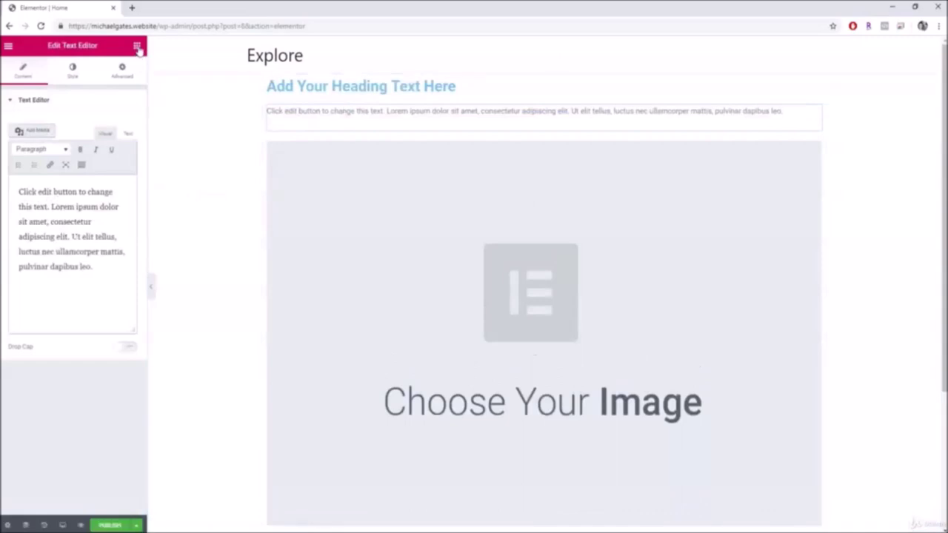
Revert the page through its history to the Image Added state and further back to the Heading Added state.
{"action": "left_click", "coordinate": [44, 525]}
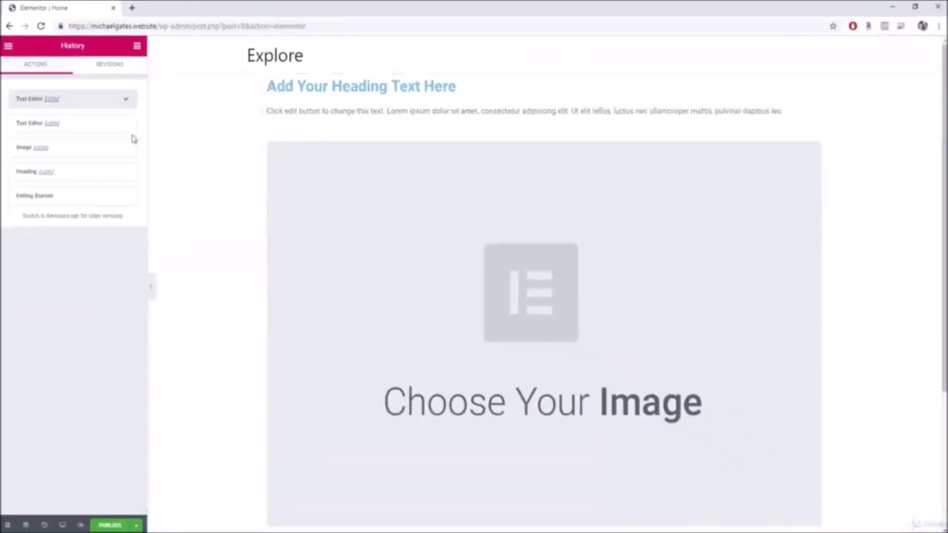
{"action": "left_click", "coordinate": [80, 153]}
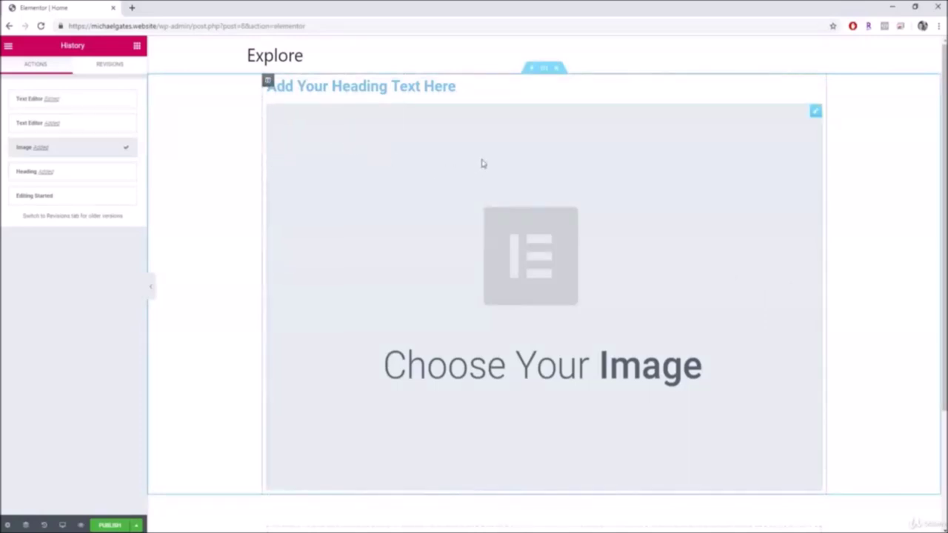
{"action": "left_click", "coordinate": [24, 175]}
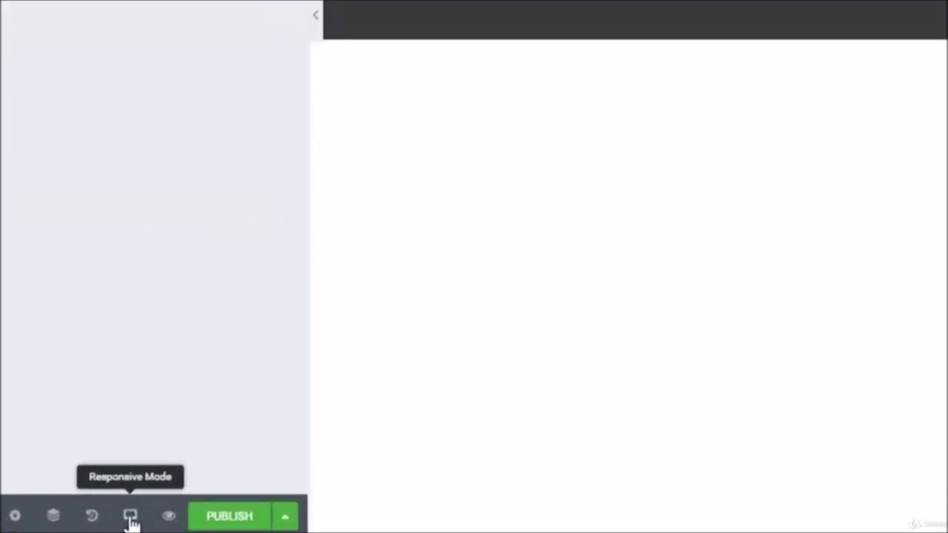
Preview the Home page at tablet and mobile sizes, and open a preview of the changes from the desktop view.
{"action": "left_click", "coordinate": [130, 517]}
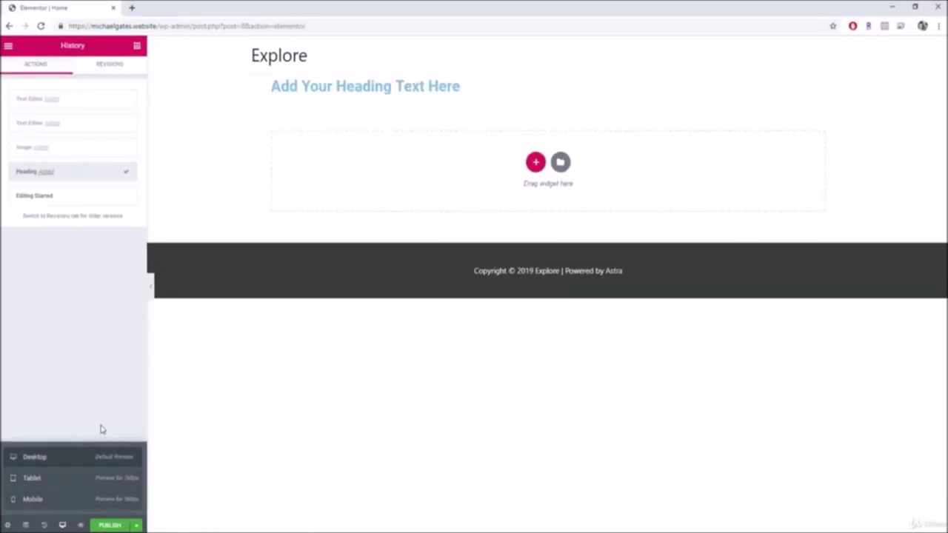
{"action": "left_click", "coordinate": [63, 527]}
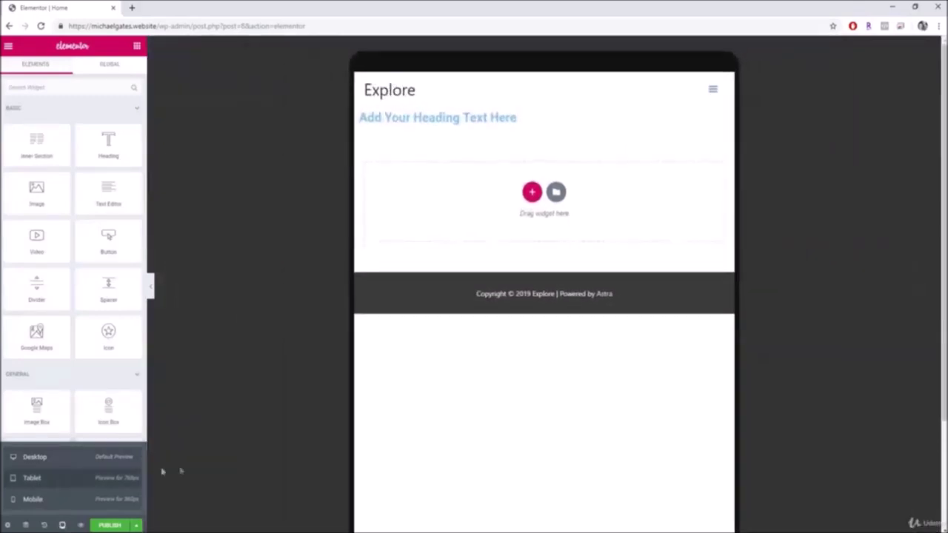
{"action": "scroll", "coordinate": [518, 370], "scroll_direction": "down", "scroll_amount": 3}
{"action": "scroll", "coordinate": [533, 355], "scroll_direction": "up", "scroll_amount": 3}
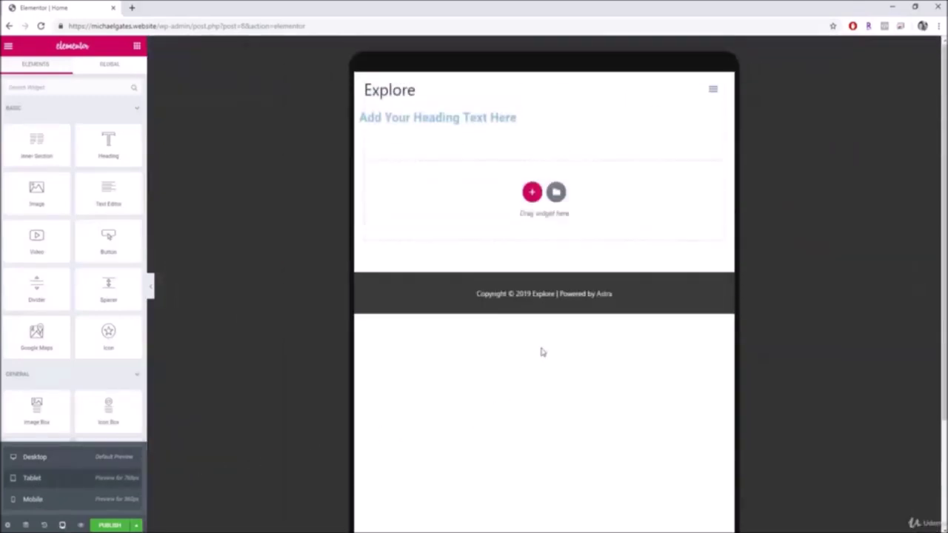
{"action": "left_click", "coordinate": [59, 504]}
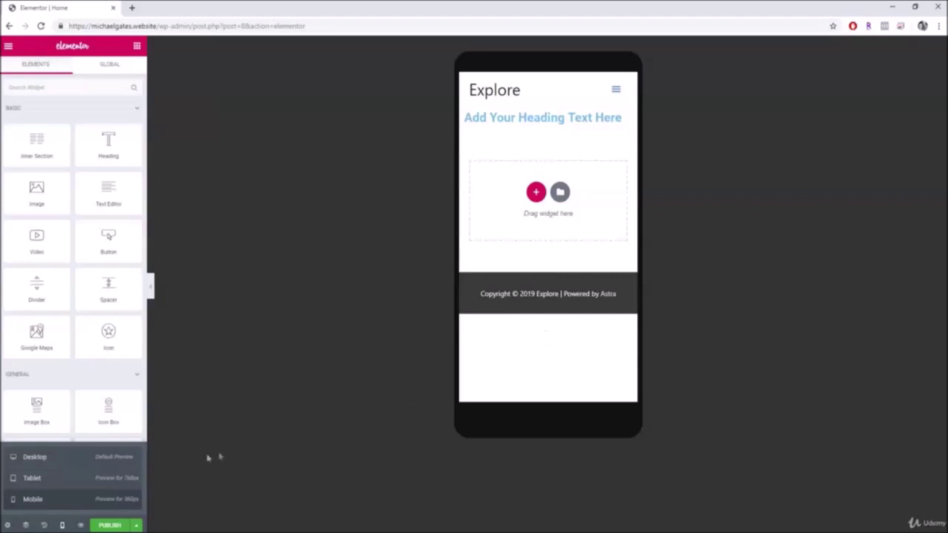
{"action": "left_click", "coordinate": [33, 459]}
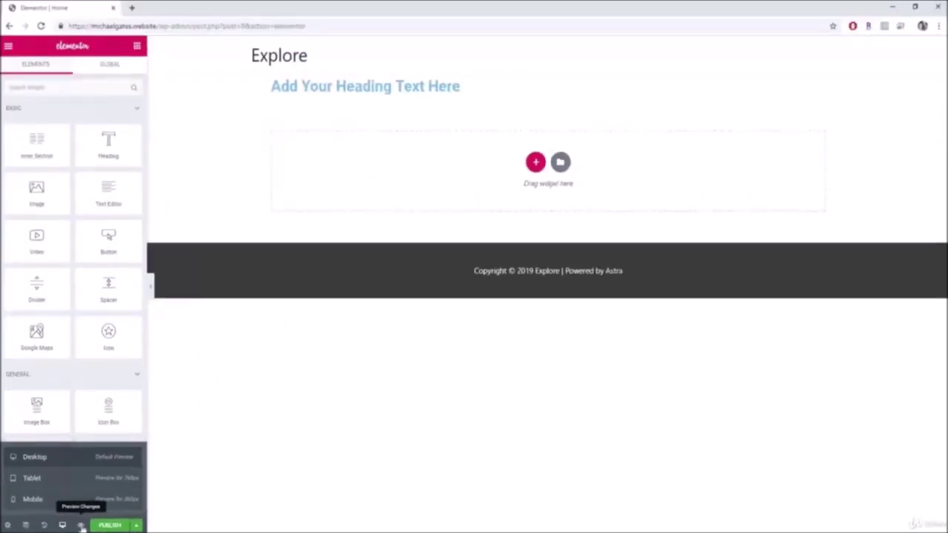
{"action": "left_click", "coordinate": [81, 527]}
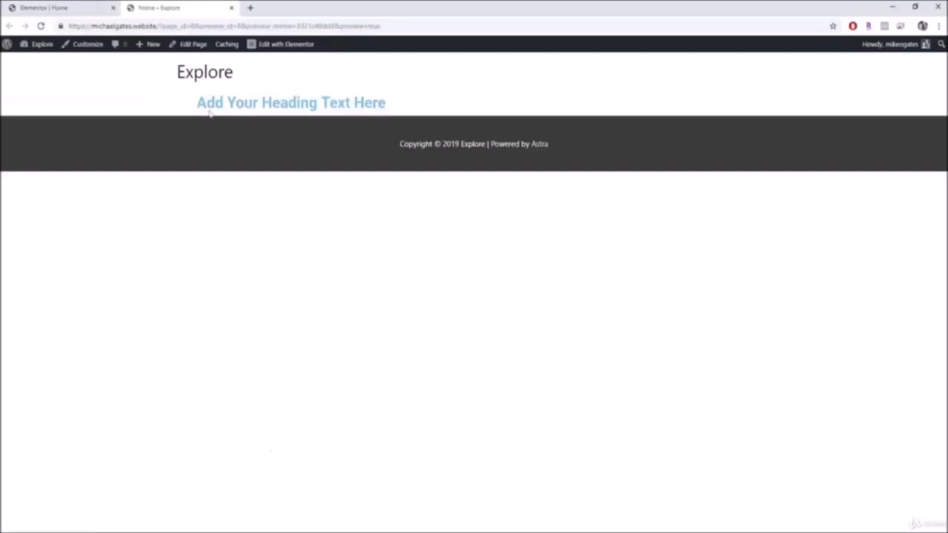
Close the page preview and view the Home page in the editor without the widget panel.
{"action": "left_click", "coordinate": [103, 7]}
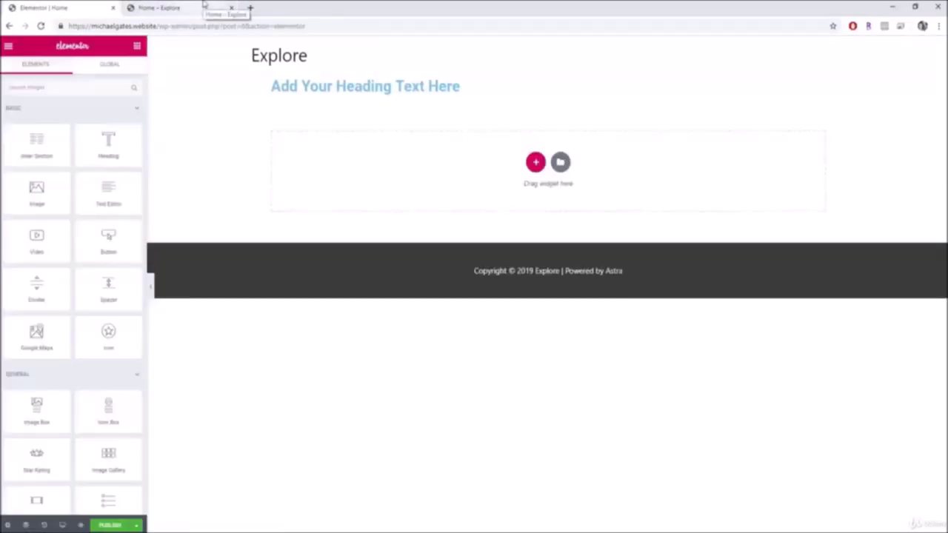
{"action": "left_click", "coordinate": [231, 7]}
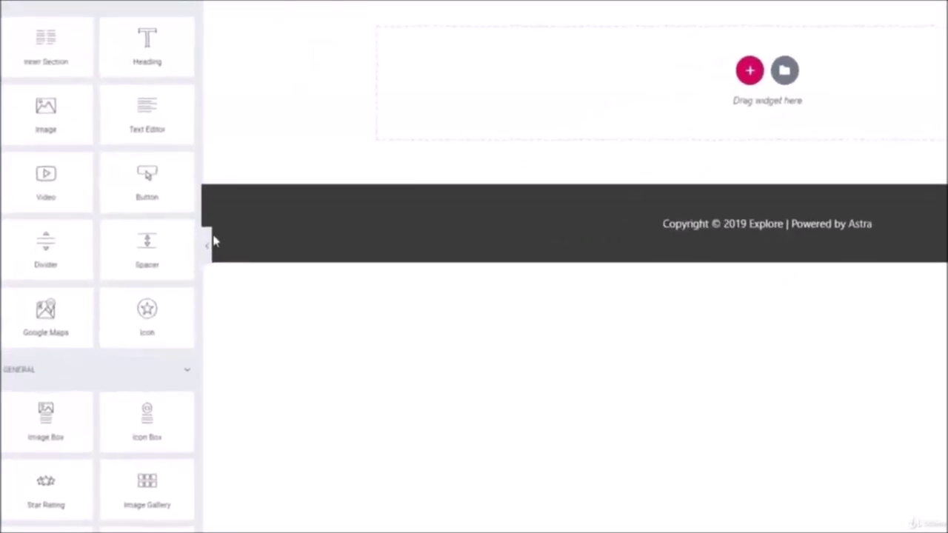
{"action": "left_click", "coordinate": [208, 248]}
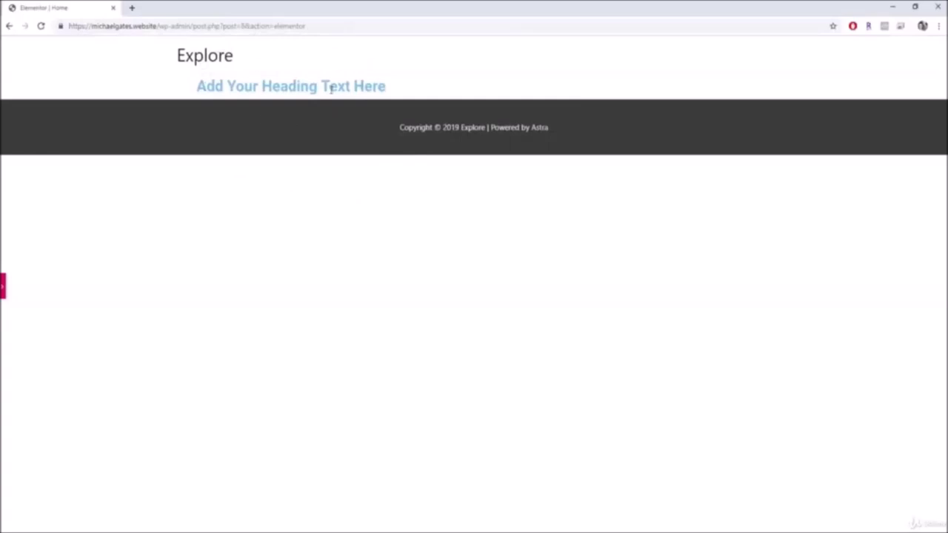
Bring back the widget panel and publish the Home page.
{"action": "left_click", "coordinate": [3, 287]}
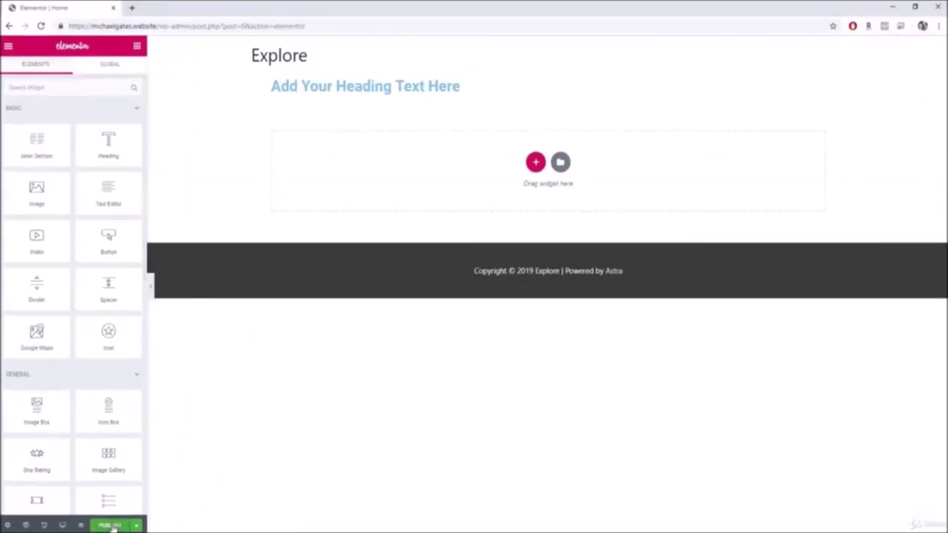
{"action": "left_click", "coordinate": [111, 525]}
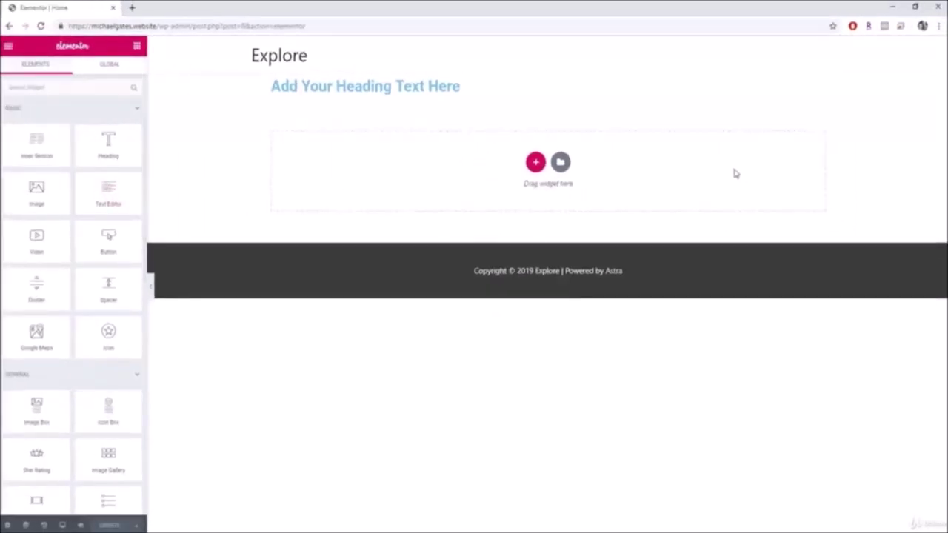
Add a section with two equal columns below the heading, with an Image widget in the first column and a Text Editor in the second.
{"action": "left_click", "coordinate": [535, 161]}
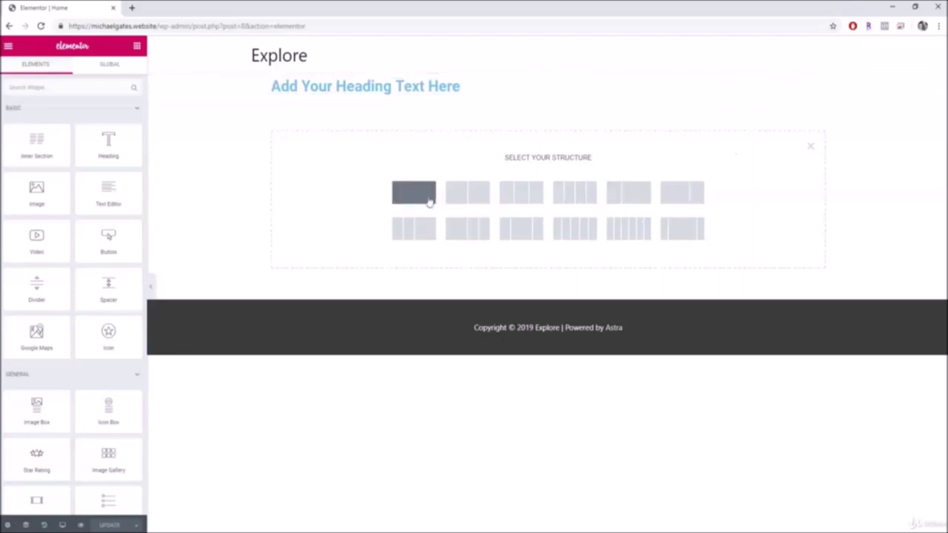
{"action": "left_click", "coordinate": [472, 196]}
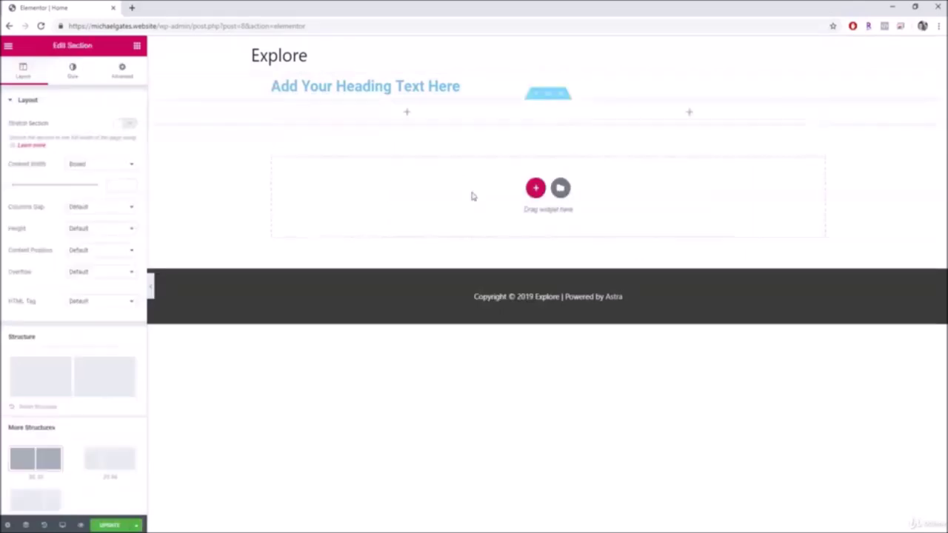
{"action": "left_click", "coordinate": [137, 46]}
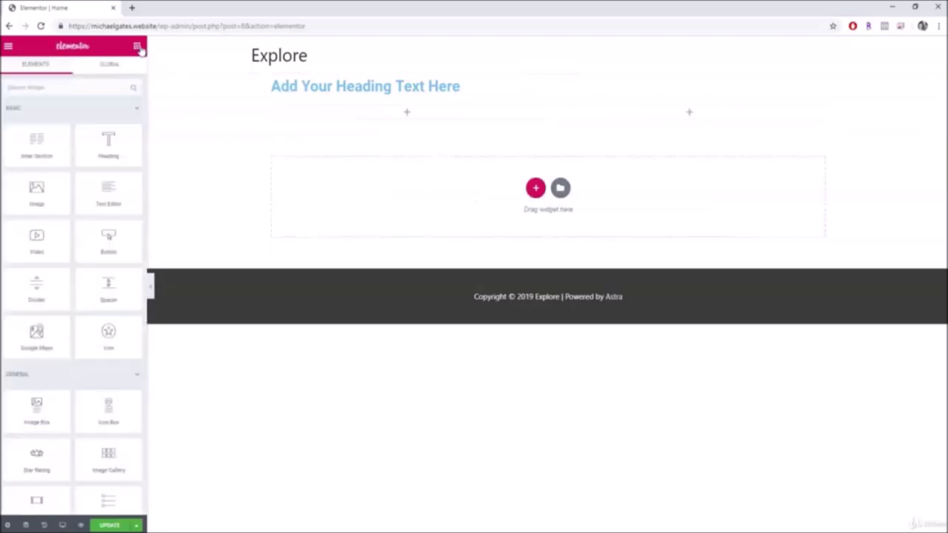
{"action": "left_click_drag", "start_coordinate": [36, 192], "coordinate": [404, 125]}
{"action": "left_click", "coordinate": [139, 46]}
{"action": "left_click_drag", "start_coordinate": [108, 194], "coordinate": [643, 186]}
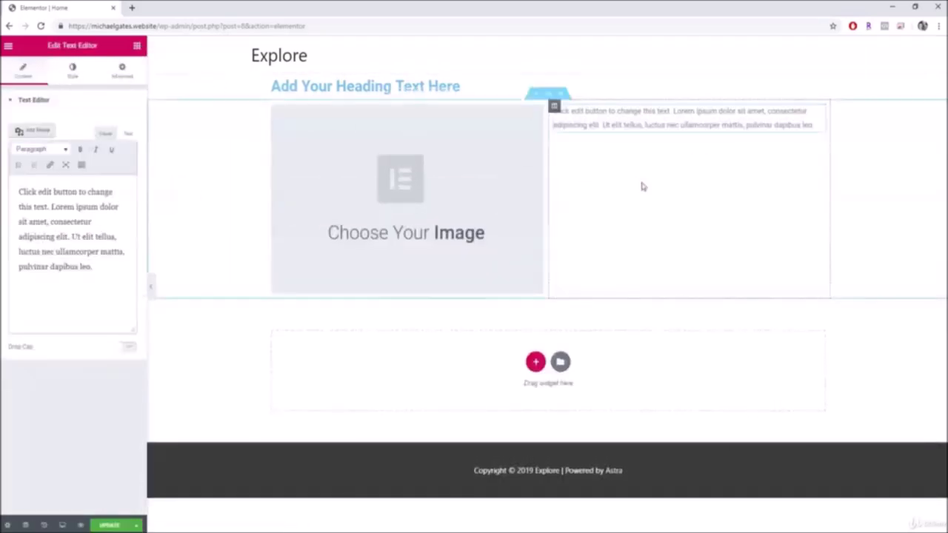
Add a section with four equal columns below the image and text, and place an Image widget in each column.
{"action": "left_click", "coordinate": [535, 363]}
{"action": "scroll", "coordinate": [543, 367], "scroll_direction": "down", "scroll_amount": 1}
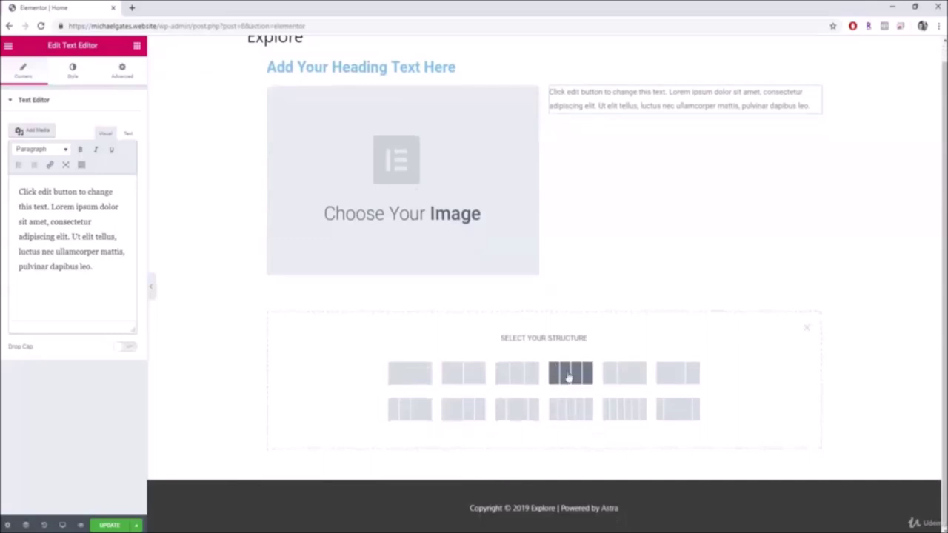
{"action": "left_click", "coordinate": [569, 376]}
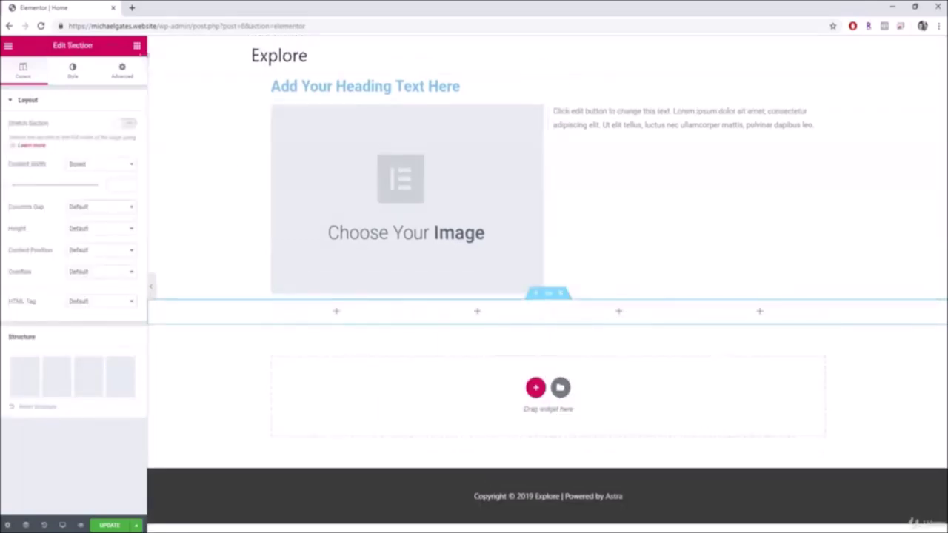
{"action": "left_click", "coordinate": [136, 46]}
{"action": "left_click_drag", "start_coordinate": [44, 194], "coordinate": [737, 335]}
{"action": "left_click", "coordinate": [136, 45]}
{"action": "left_click", "coordinate": [136, 46]}
{"action": "left_click", "coordinate": [136, 45]}
Add a three-column section with a wide middle column below the four images, and place a centred Heading widget in the middle column.
{"action": "scroll", "coordinate": [828, 273], "scroll_direction": "down", "scroll_amount": 2}
{"action": "left_click", "coordinate": [531, 342]}
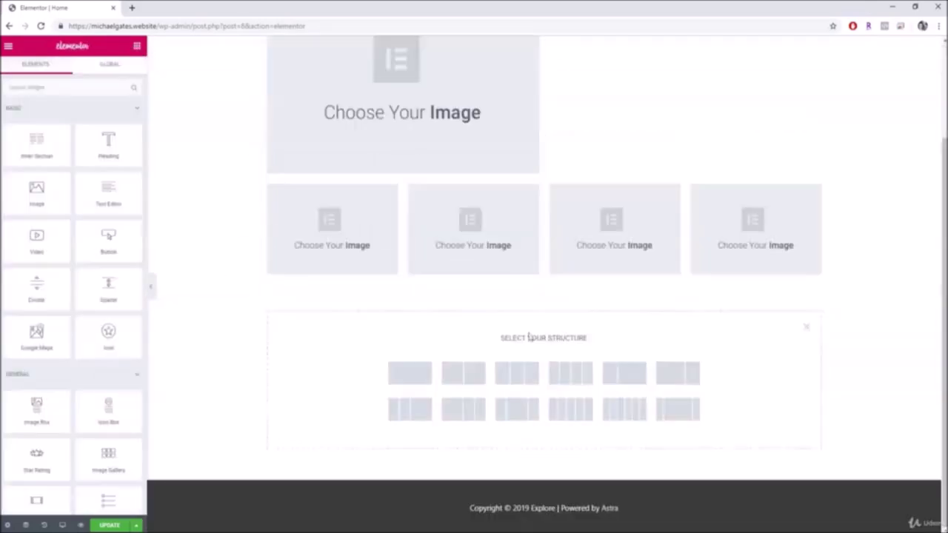
{"action": "left_click", "coordinate": [683, 412]}
{"action": "left_click", "coordinate": [136, 46]}
{"action": "left_click_drag", "start_coordinate": [108, 144], "coordinate": [526, 325]}
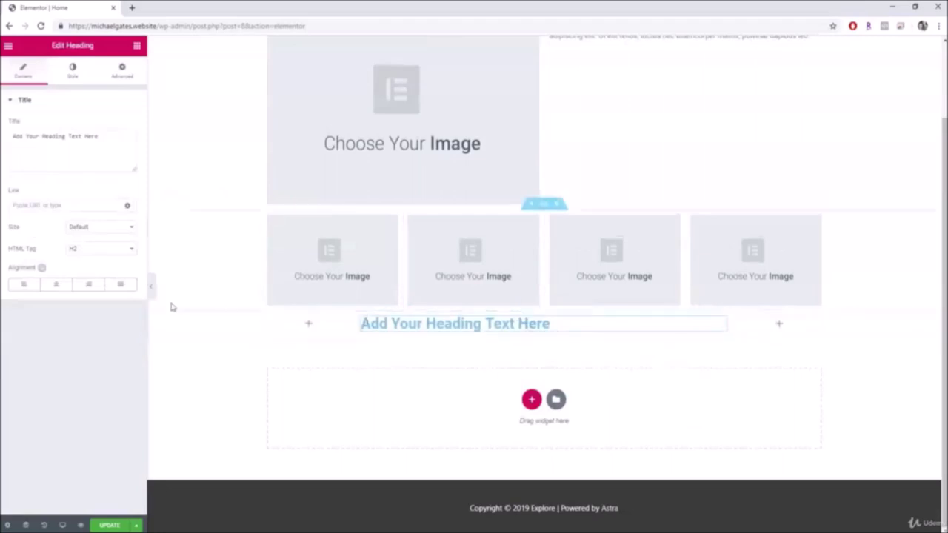
{"action": "left_click", "coordinate": [57, 287]}
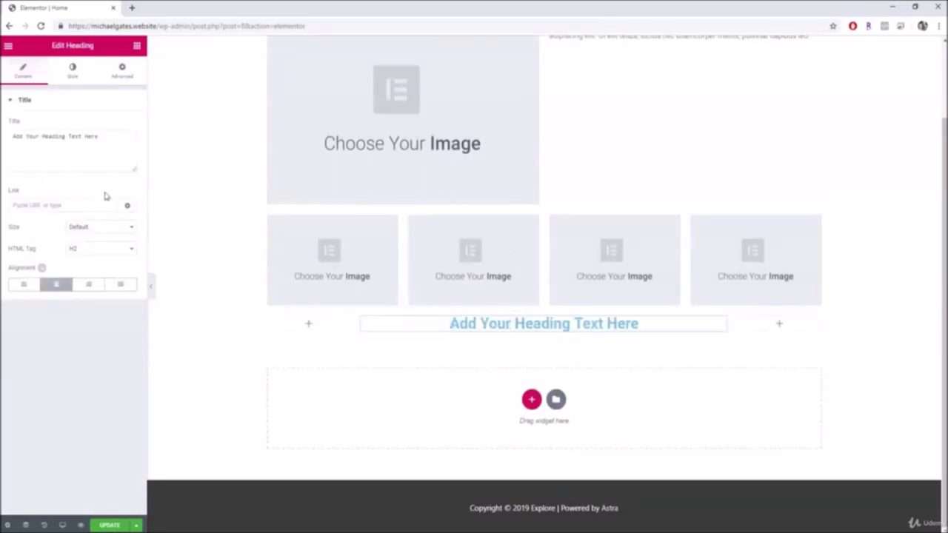
Add an Icon widget below the centred heading and a centre-aligned Button widget below the icon.
{"action": "left_click", "coordinate": [136, 46]}
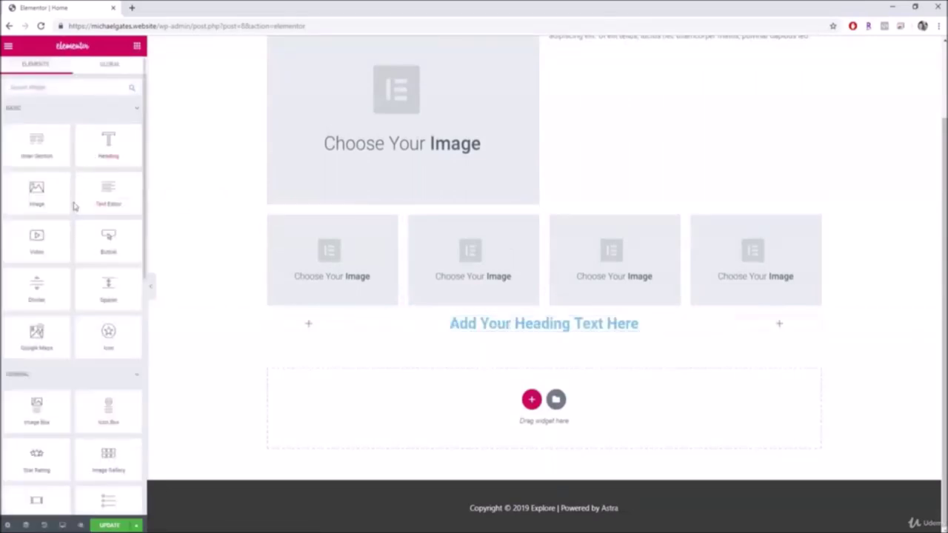
{"action": "left_click_drag", "start_coordinate": [108, 334], "coordinate": [582, 333]}
{"action": "left_click", "coordinate": [138, 47]}
{"action": "left_click_drag", "start_coordinate": [108, 241], "coordinate": [556, 345]}
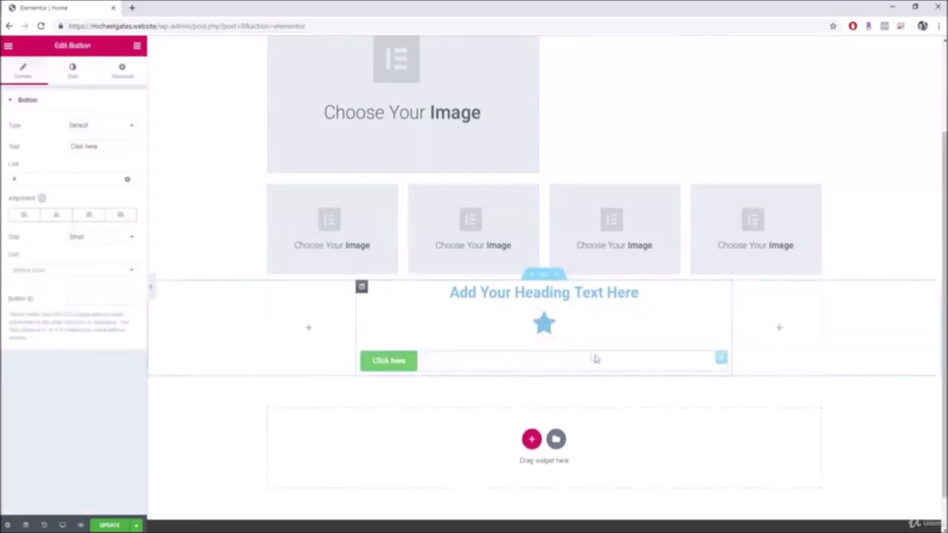
{"action": "left_click", "coordinate": [57, 218]}
{"action": "left_click", "coordinate": [137, 46]}
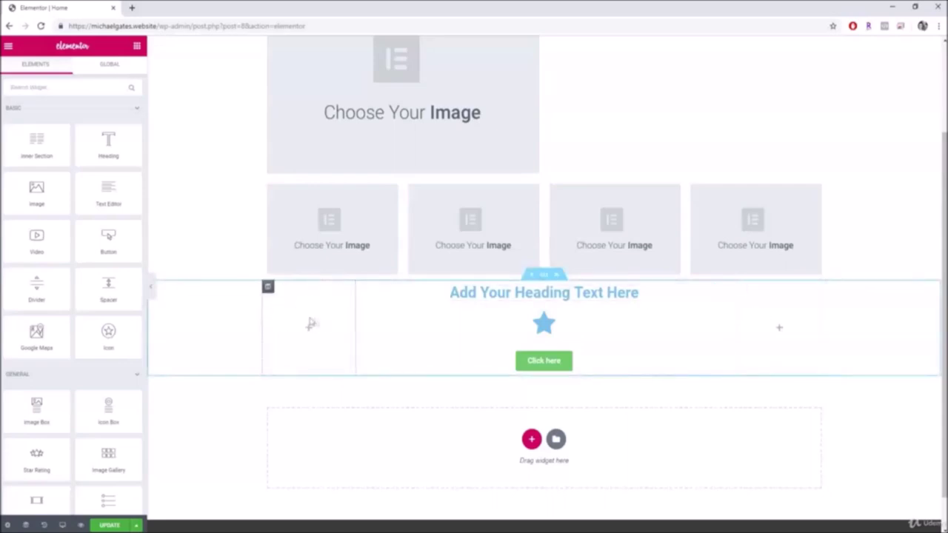
Preview the page's new layout down to the footer, and close the preview.
{"action": "left_click", "coordinate": [81, 526]}
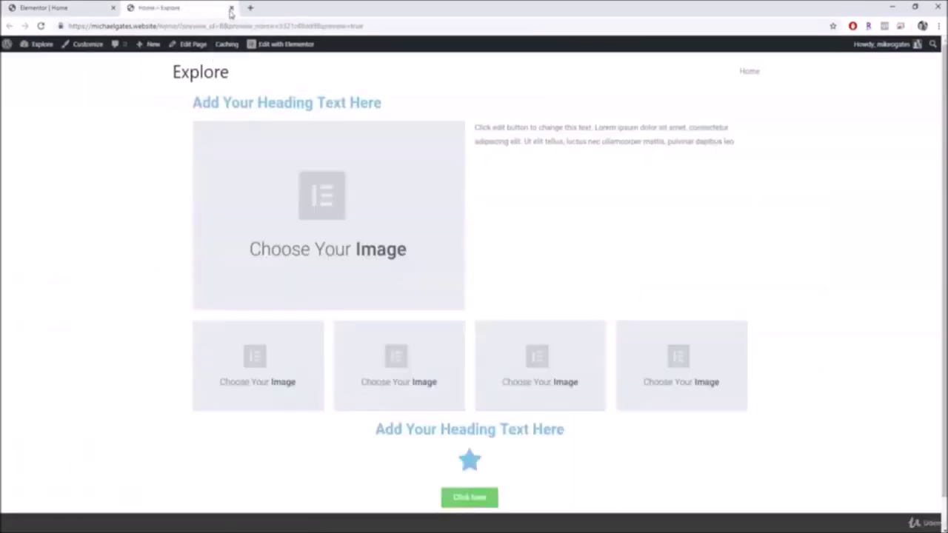
{"action": "scroll", "coordinate": [367, 274], "scroll_direction": "down", "scroll_amount": 3}
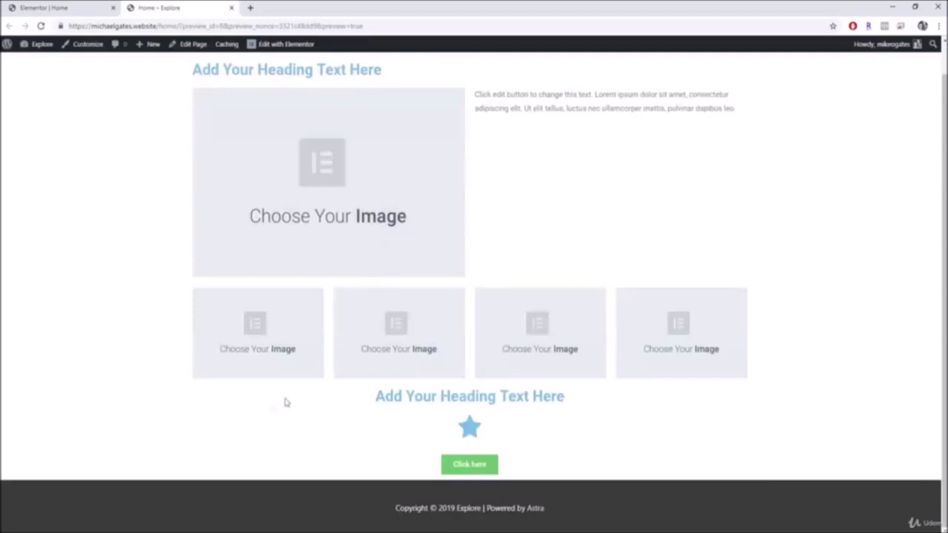
{"action": "left_click", "coordinate": [231, 8]}
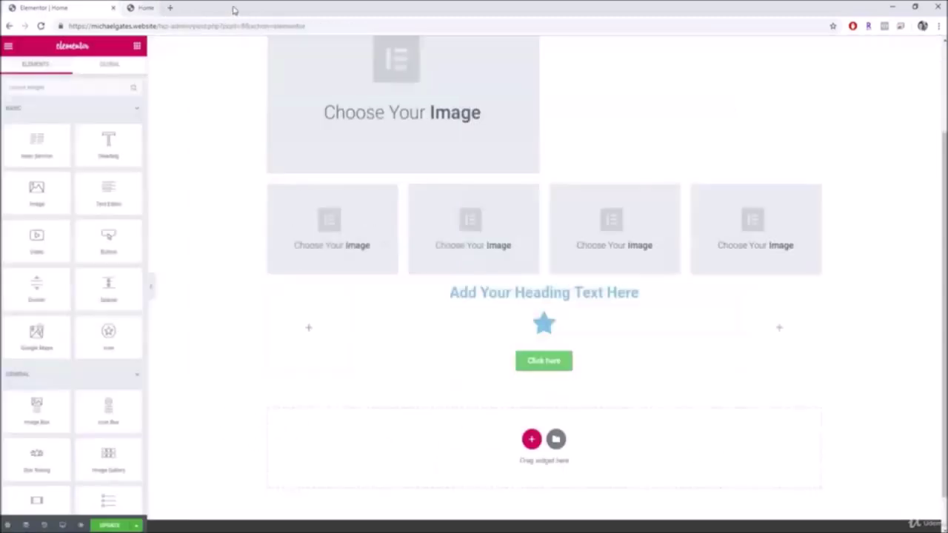
Delete all sections from the Home page, starting with the heading section.
{"action": "scroll", "coordinate": [649, 318], "scroll_direction": "up", "scroll_amount": 2}
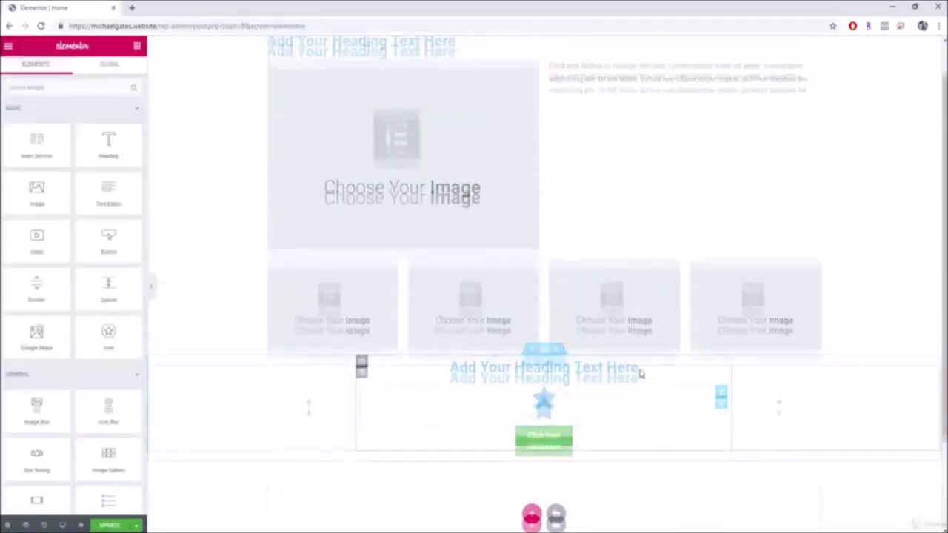
{"action": "left_click", "coordinate": [557, 69]}
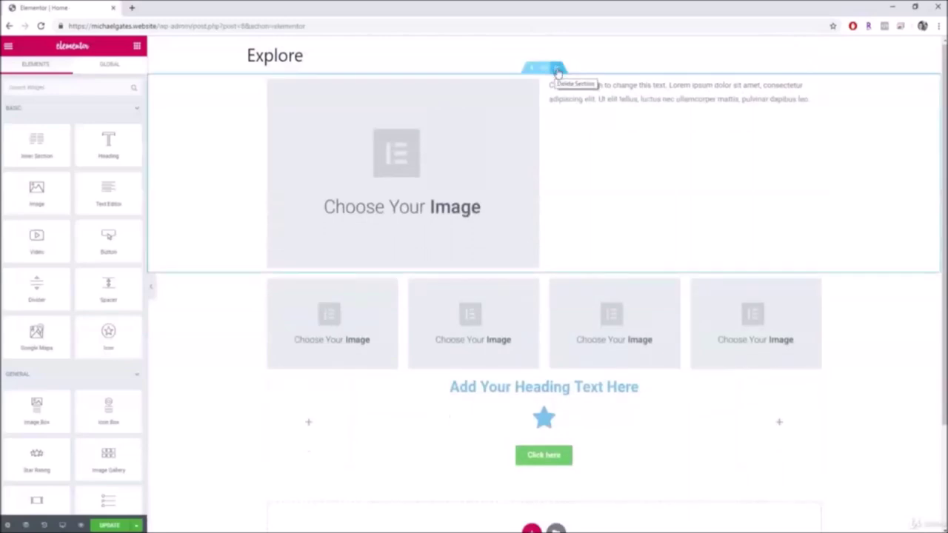
{"action": "left_click", "coordinate": [556, 69]}
{"action": "left_click", "coordinate": [556, 70]}
{"action": "left_click", "coordinate": [557, 70]}
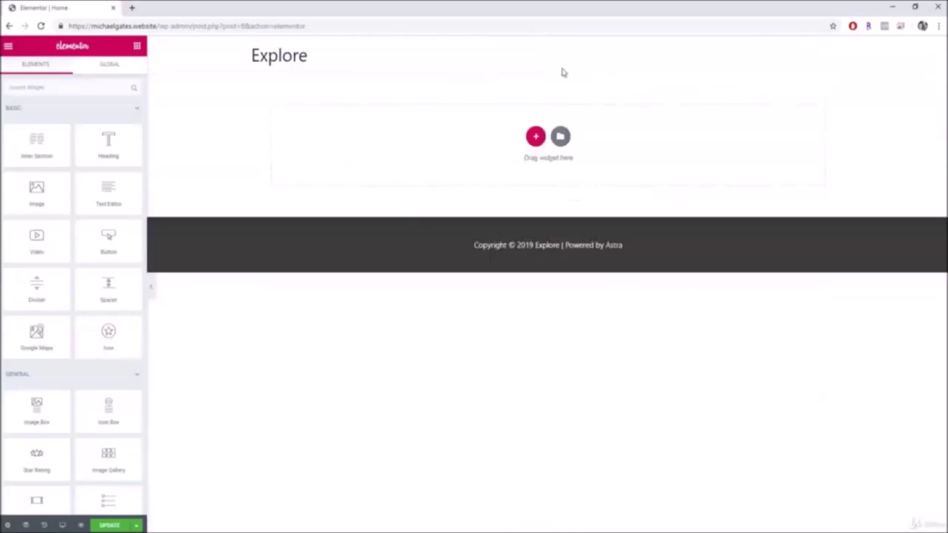
Open the template library's blocks, look through their categories, and filter them by Testimonials.
{"action": "left_click", "coordinate": [561, 138]}
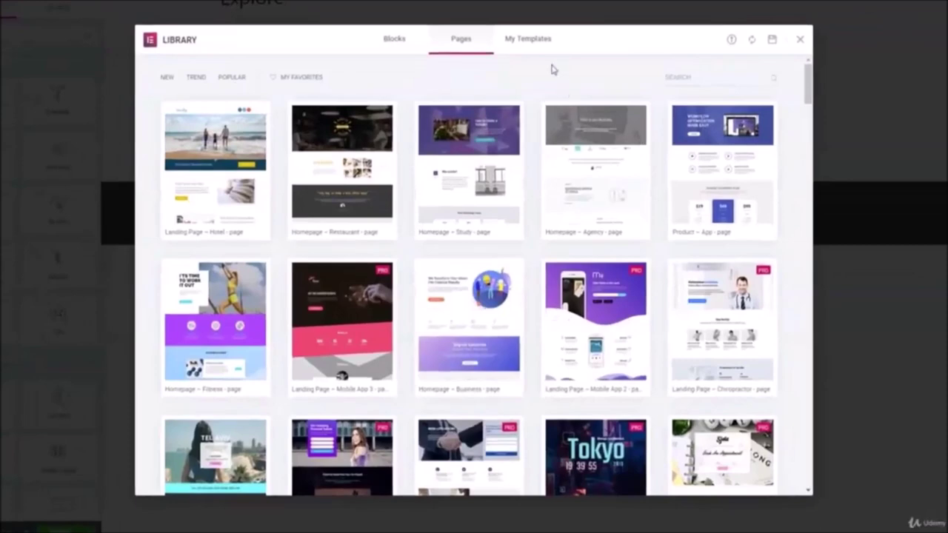
{"action": "left_click", "coordinate": [406, 46]}
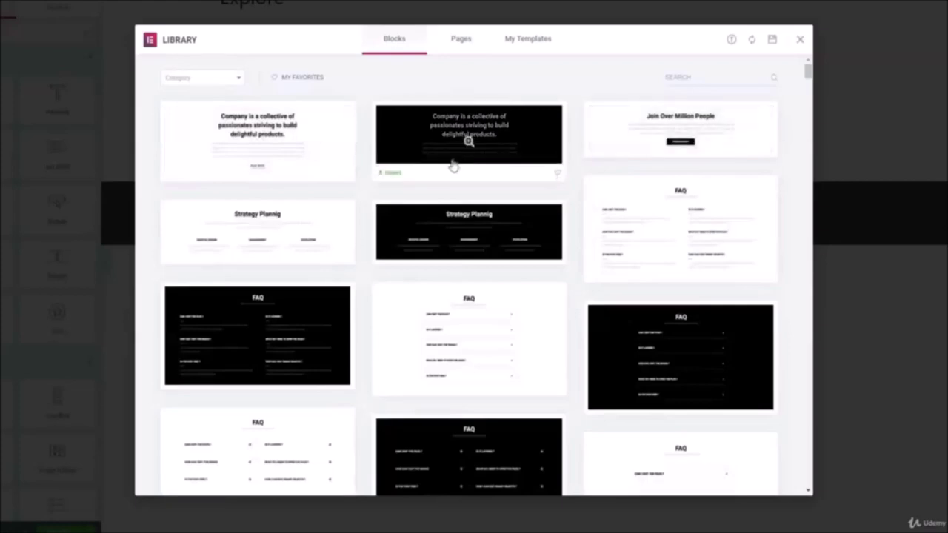
{"action": "left_click", "coordinate": [237, 80]}
{"action": "scroll", "coordinate": [197, 177], "scroll_direction": "down", "scroll_amount": 4}
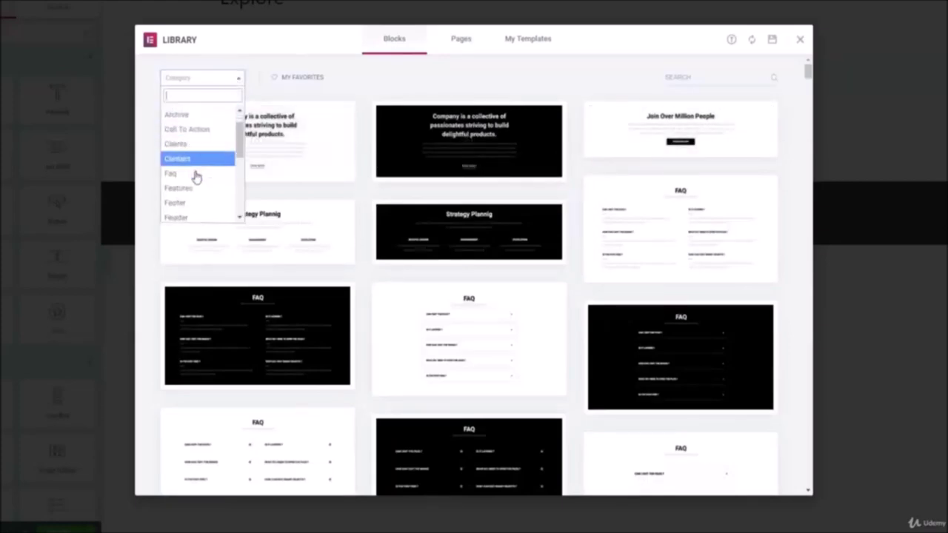
{"action": "scroll", "coordinate": [185, 148], "scroll_direction": "down", "scroll_amount": 4}
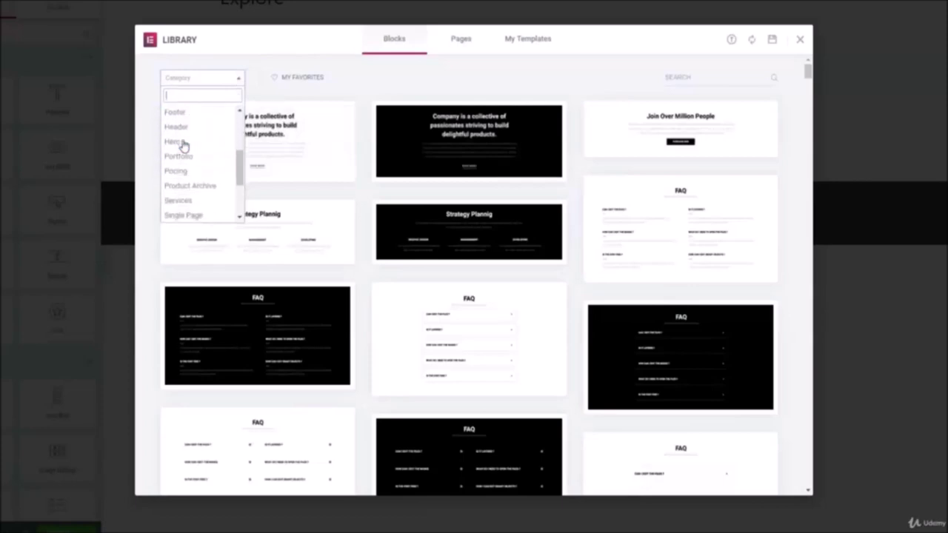
{"action": "scroll", "coordinate": [188, 163], "scroll_direction": "down", "scroll_amount": 6}
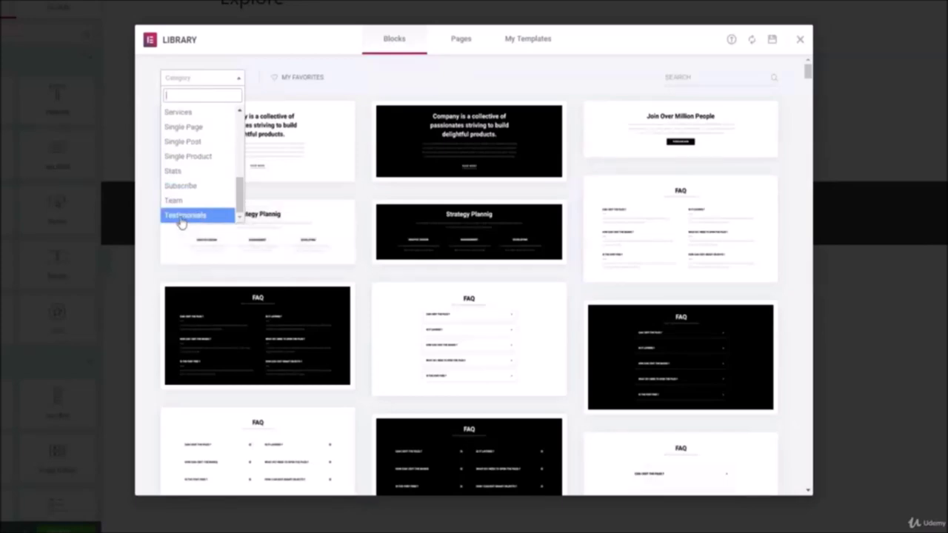
{"action": "left_click", "coordinate": [186, 216]}
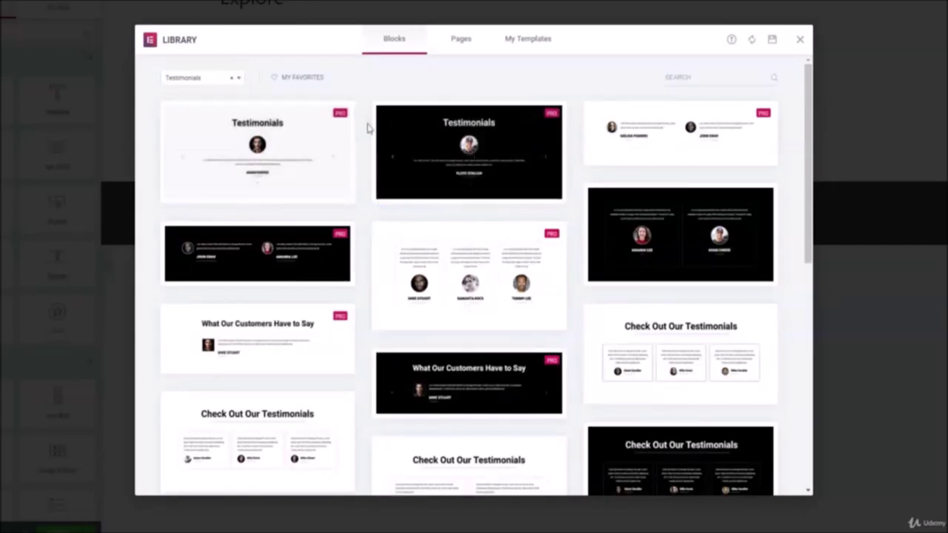
Browse the Testimonials blocks, including the light three-column Check Out Our Testimonials block.
{"action": "scroll", "coordinate": [461, 187], "scroll_direction": "down", "scroll_amount": 3}
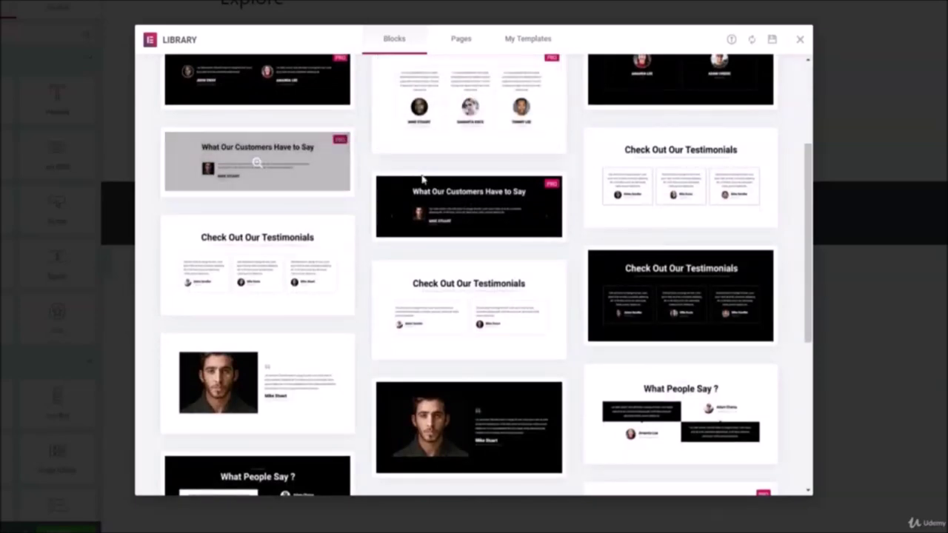
{"action": "scroll", "coordinate": [475, 239], "scroll_direction": "down", "scroll_amount": 1}
{"action": "scroll", "coordinate": [477, 281], "scroll_direction": "up", "scroll_amount": 4}
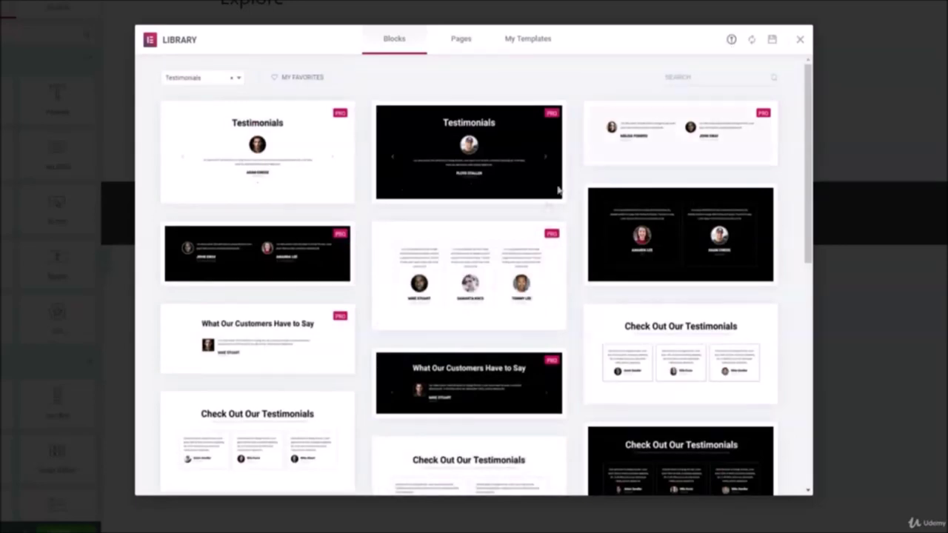
{"action": "scroll", "coordinate": [559, 191], "scroll_direction": "down", "scroll_amount": 4}
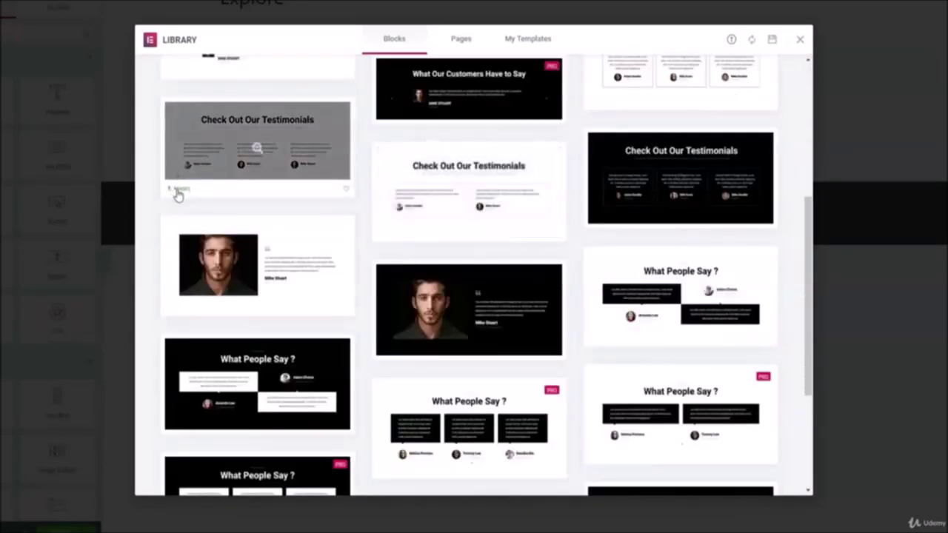
{"action": "left_click", "coordinate": [177, 192]}
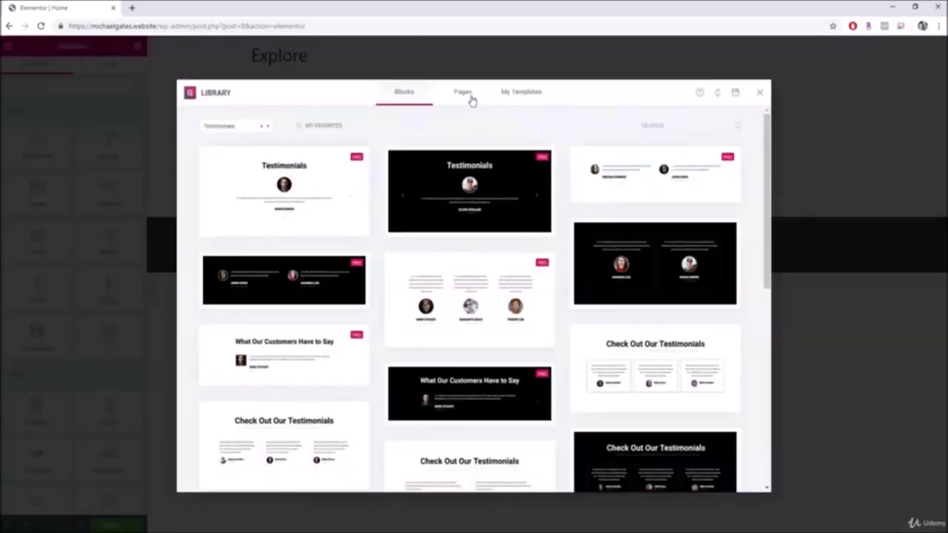
Switch the template library to full-page templates and browse the available designs.
{"action": "left_click", "coordinate": [470, 97]}
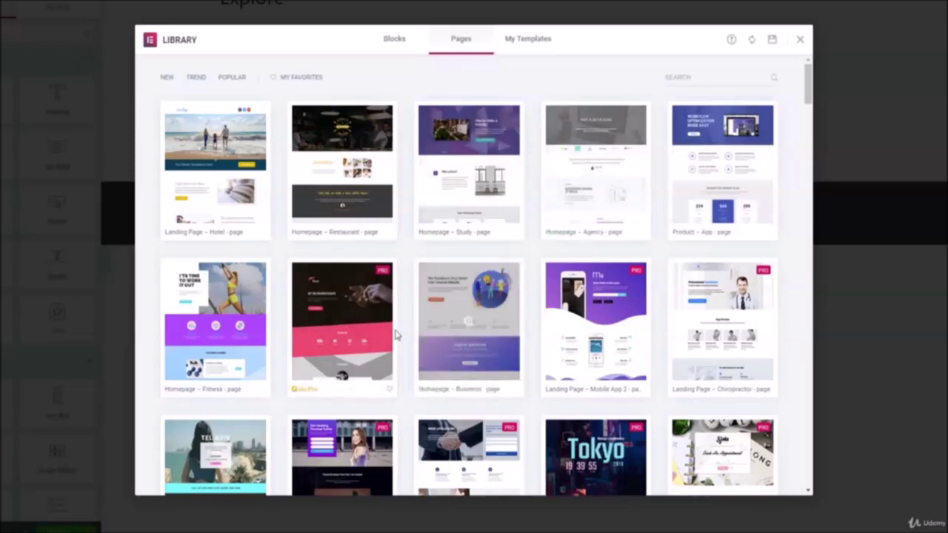
{"action": "scroll", "coordinate": [394, 333], "scroll_direction": "down", "scroll_amount": 2}
{"action": "scroll", "coordinate": [395, 334], "scroll_direction": "down", "scroll_amount": 3}
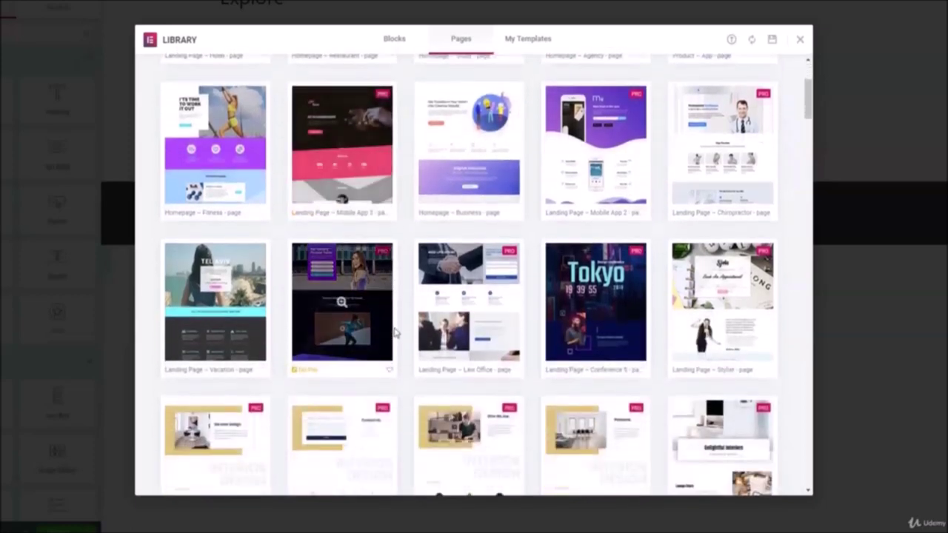
{"action": "scroll", "coordinate": [395, 333], "scroll_direction": "down", "scroll_amount": 5}
{"action": "right_click", "coordinate": [578, 407]}
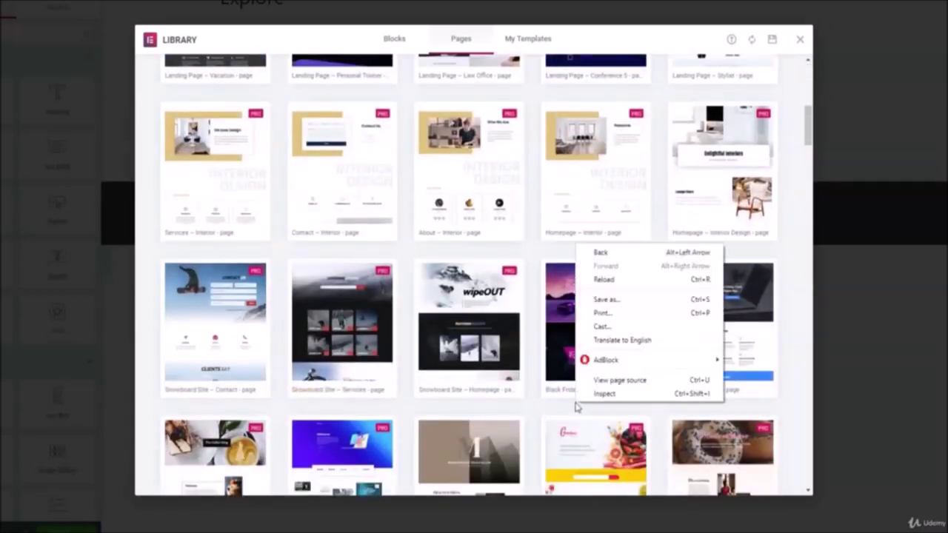
{"action": "left_click", "coordinate": [532, 403]}
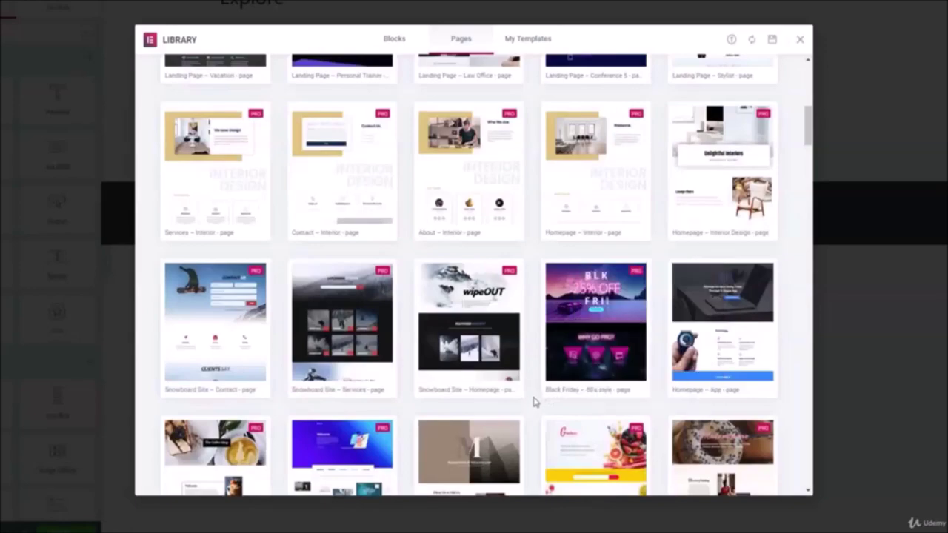
{"action": "scroll", "coordinate": [613, 250], "scroll_direction": "up", "scroll_amount": 5}
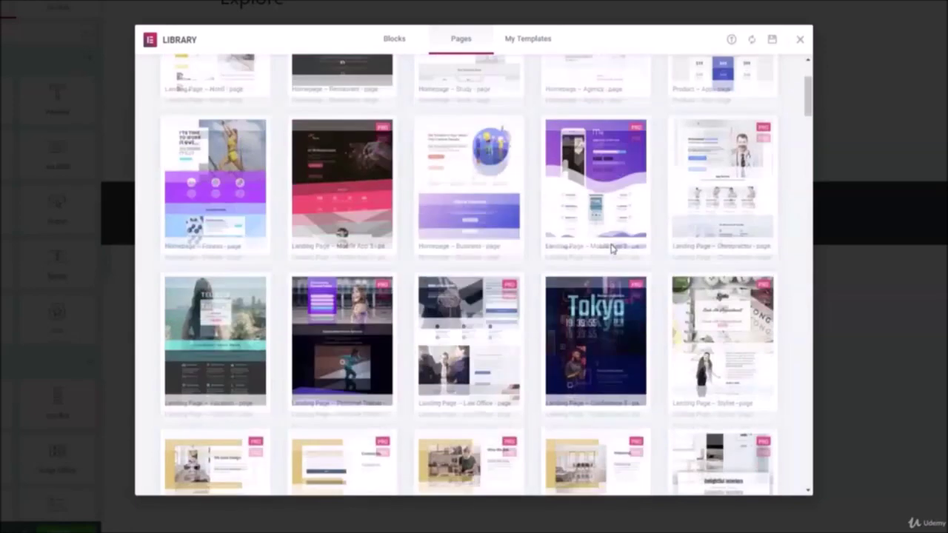
{"action": "scroll", "coordinate": [613, 250], "scroll_direction": "up", "scroll_amount": 2}
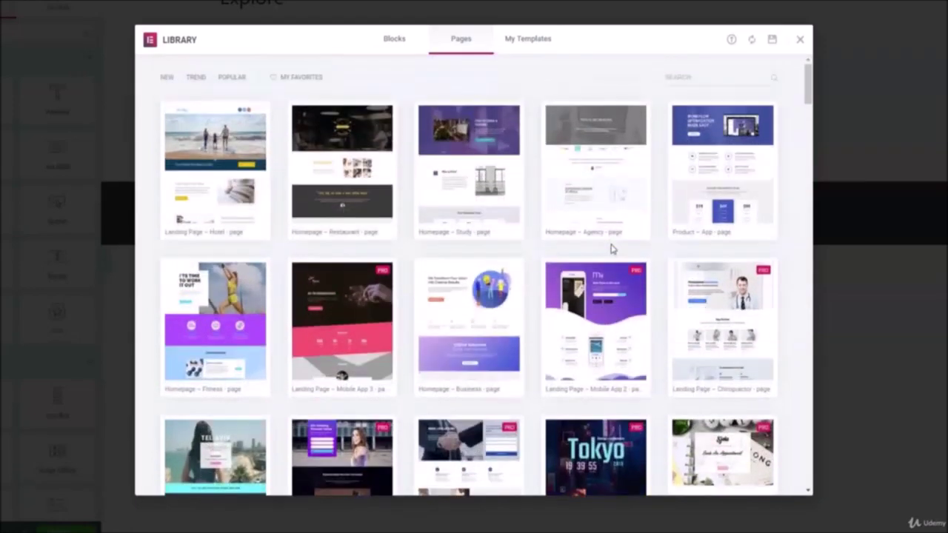
Preview the Homepage – Business page template and insert it into the Home page.
{"action": "mouse_move", "coordinate": [615, 239]}
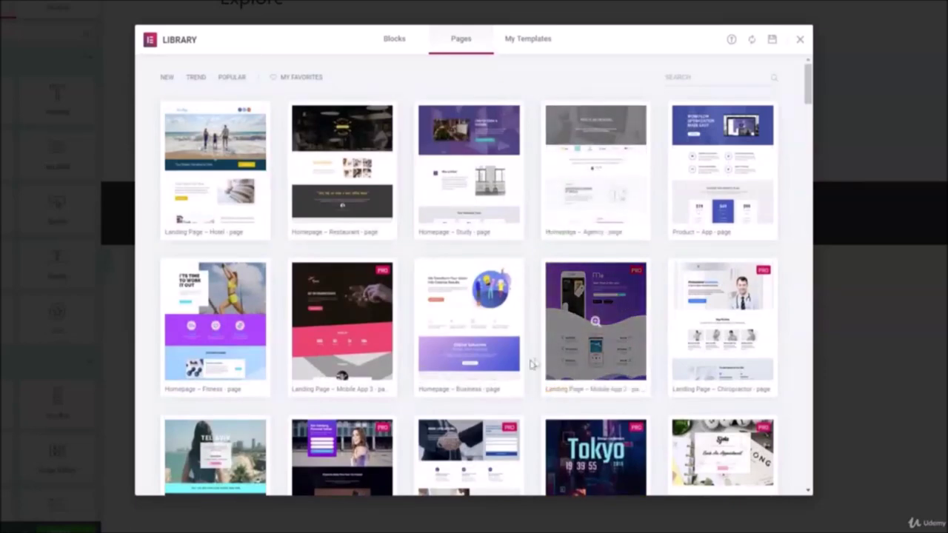
{"action": "mouse_move", "coordinate": [482, 355]}
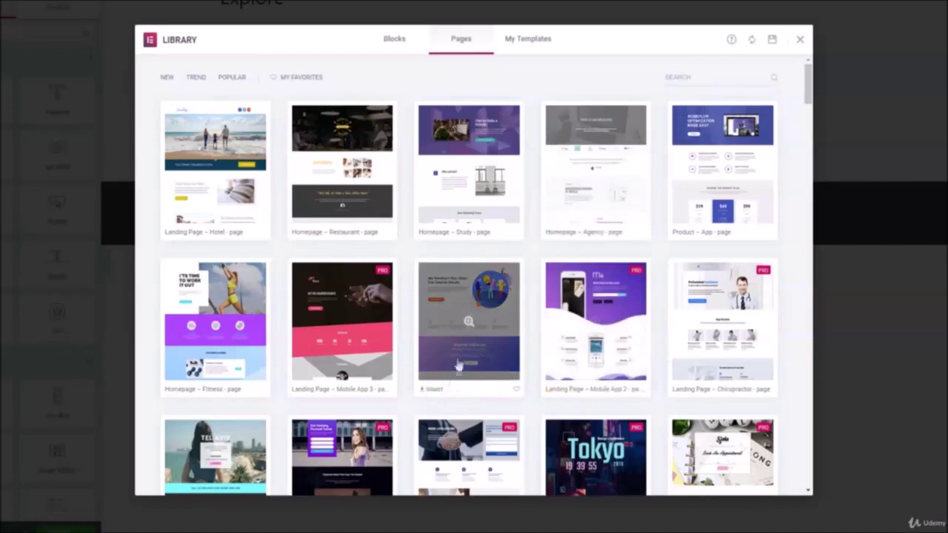
{"action": "left_click", "coordinate": [470, 320]}
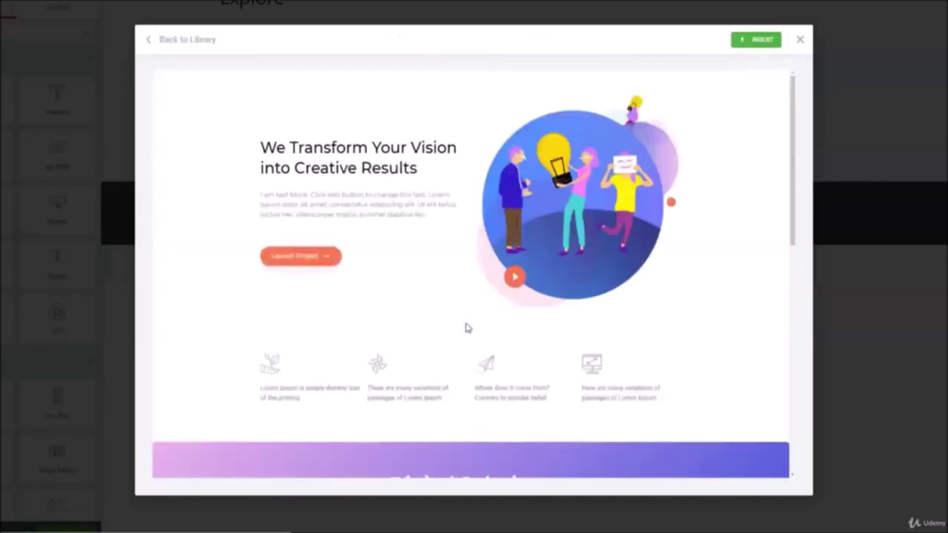
{"action": "scroll", "coordinate": [440, 302], "scroll_direction": "down", "scroll_amount": 3}
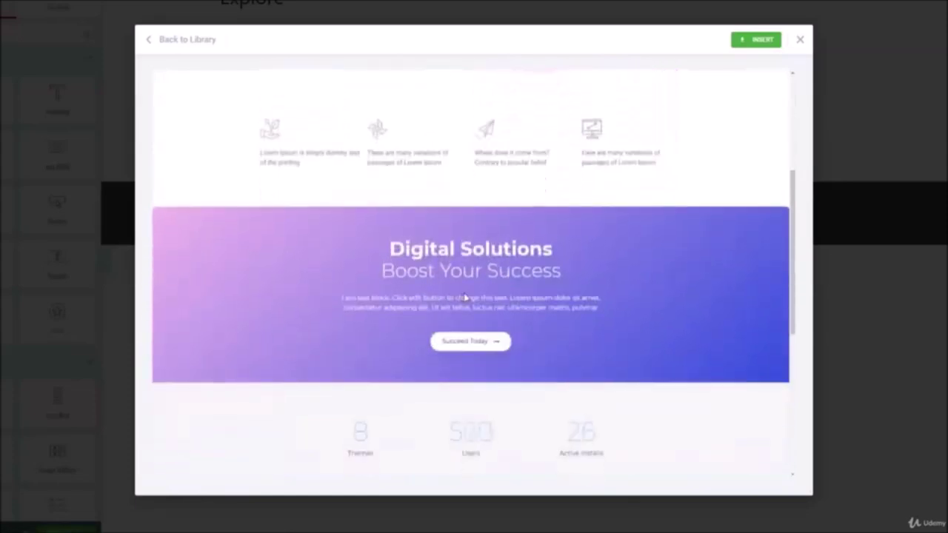
{"action": "scroll", "coordinate": [457, 298], "scroll_direction": "down", "scroll_amount": 3}
{"action": "scroll", "coordinate": [463, 298], "scroll_direction": "up", "scroll_amount": 5}
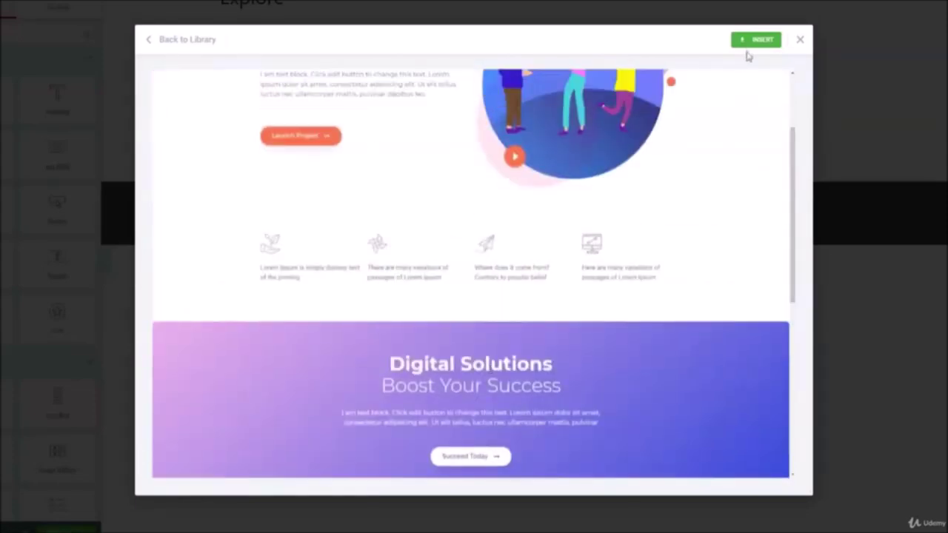
{"action": "left_click", "coordinate": [755, 40]}
{"action": "left_click", "coordinate": [524, 302]}
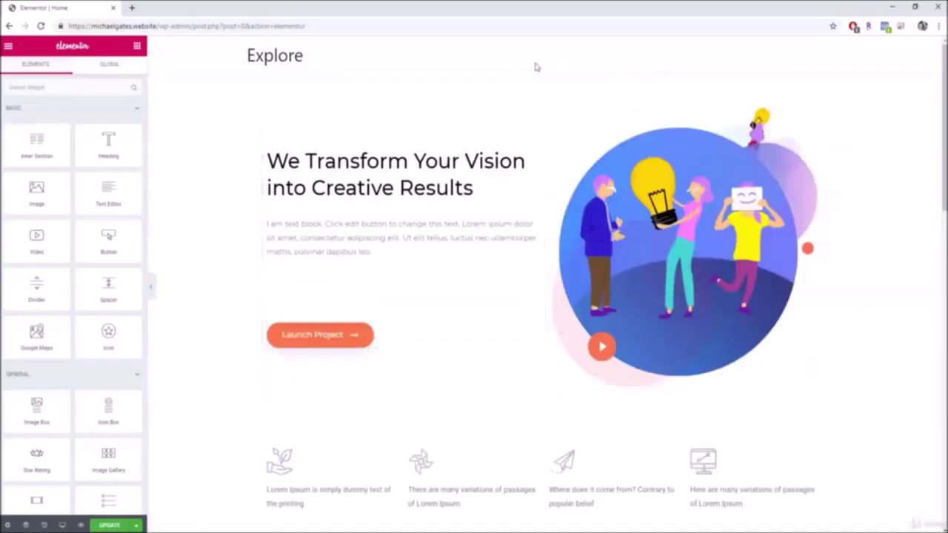
Review the inserted template's sections, from the hero through Digital Solutions and the counters to Our Team.
{"action": "scroll", "coordinate": [499, 148], "scroll_direction": "down", "scroll_amount": 4}
{"action": "scroll", "coordinate": [627, 205], "scroll_direction": "up", "scroll_amount": 4}
{"action": "scroll", "coordinate": [616, 215], "scroll_direction": "down", "scroll_amount": 2}
{"action": "scroll", "coordinate": [616, 214], "scroll_direction": "down", "scroll_amount": 9}
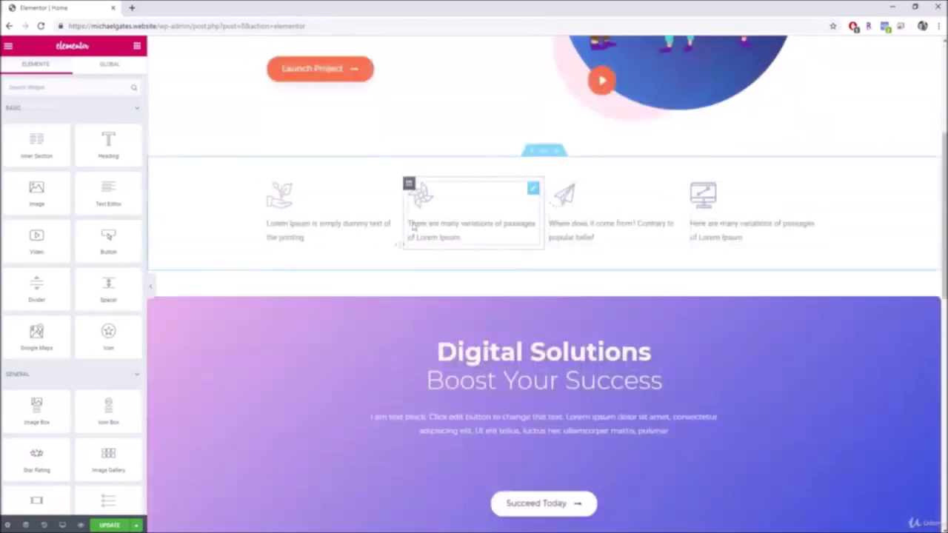
{"action": "scroll", "coordinate": [780, 221], "scroll_direction": "down", "scroll_amount": 4}
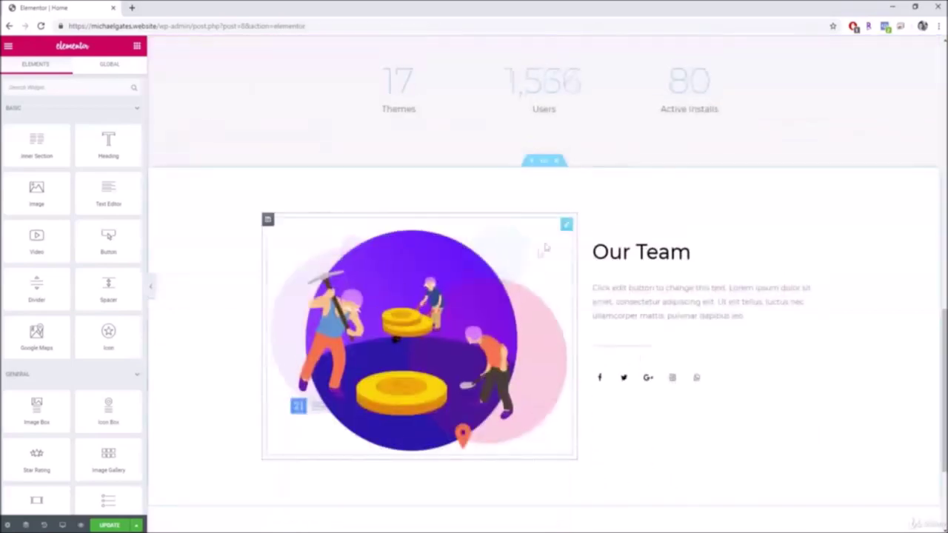
{"action": "scroll", "coordinate": [459, 262], "scroll_direction": "up", "scroll_amount": 12}
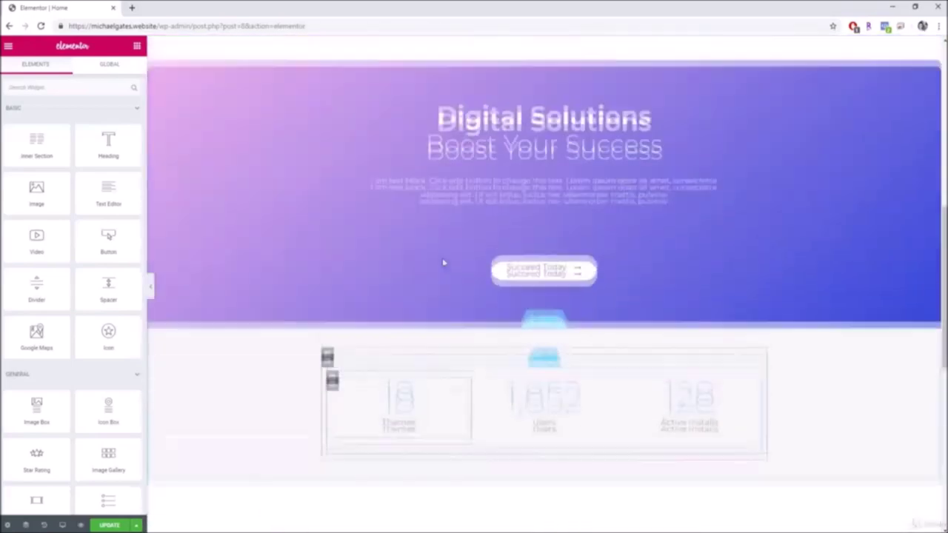
{"action": "scroll", "coordinate": [461, 264], "scroll_direction": "up", "scroll_amount": 3}
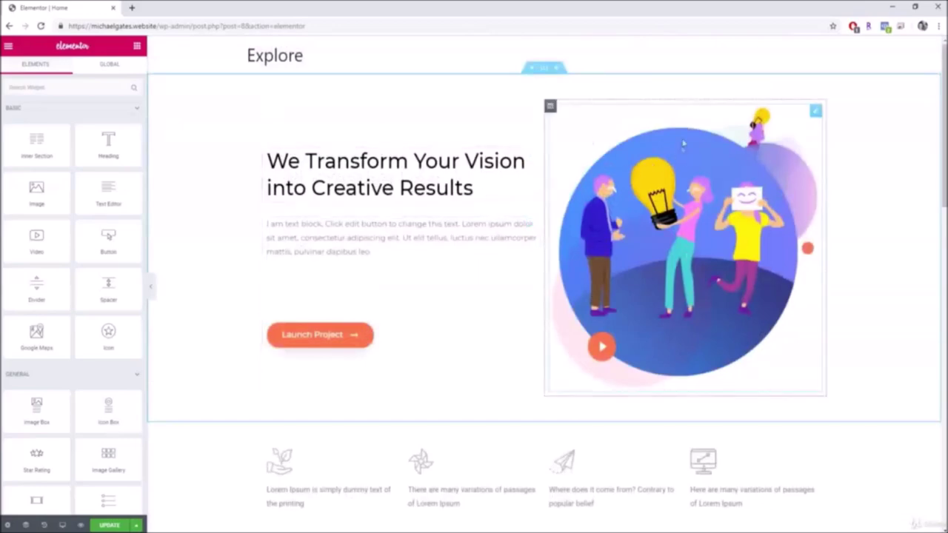
{"action": "scroll", "coordinate": [535, 232], "scroll_direction": "down", "scroll_amount": 4}
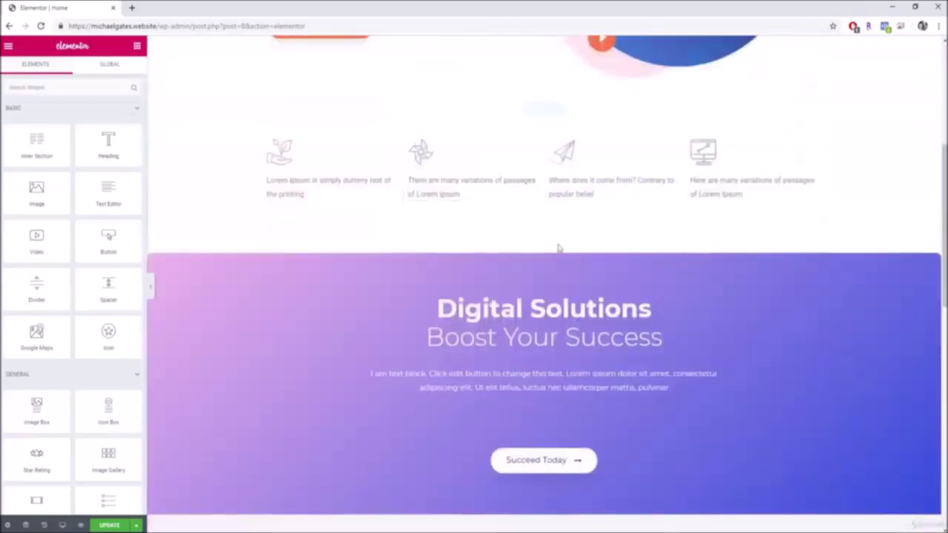
{"action": "scroll", "coordinate": [659, 283], "scroll_direction": "down", "scroll_amount": 5}
{"action": "scroll", "coordinate": [662, 281], "scroll_direction": "up", "scroll_amount": 10}
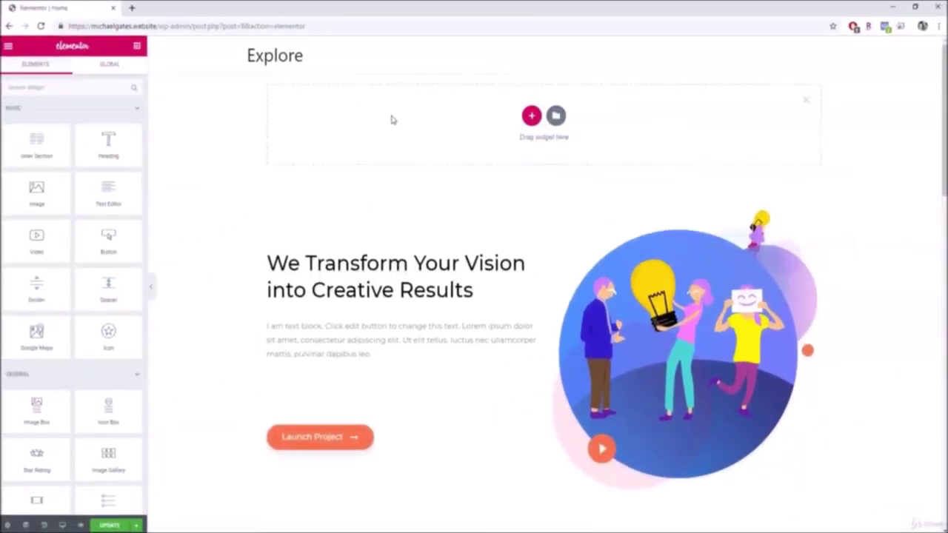
Remove the empty section placeholder above the hero section and open the hero section's settings to examine its layout options.
{"action": "left_click", "coordinate": [556, 84]}
{"action": "left_click", "coordinate": [546, 69]}
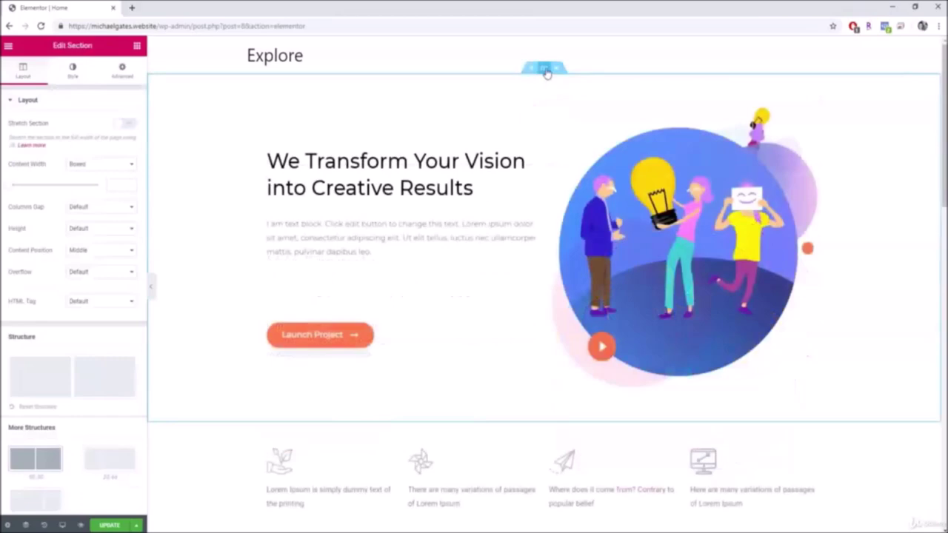
{"action": "scroll", "coordinate": [74, 387], "scroll_direction": "down", "scroll_amount": 1}
{"action": "right_click", "coordinate": [65, 330]}
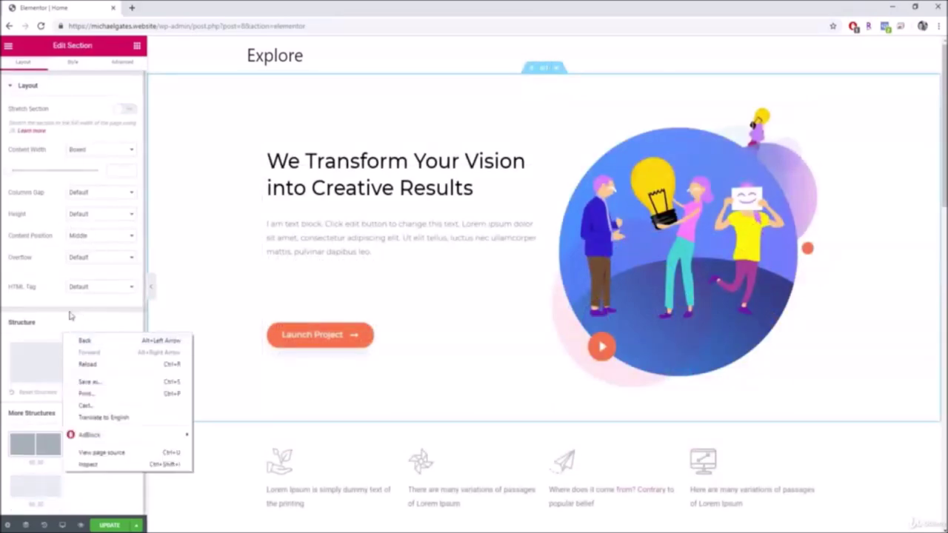
{"action": "left_click", "coordinate": [73, 316]}
{"action": "scroll", "coordinate": [72, 316], "scroll_direction": "up", "scroll_amount": 1}
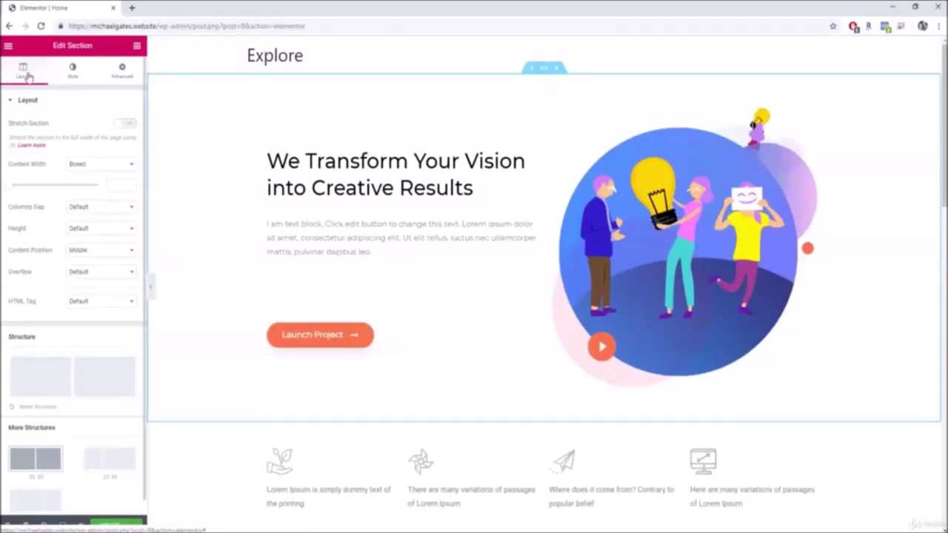
{"action": "left_click", "coordinate": [73, 71]}
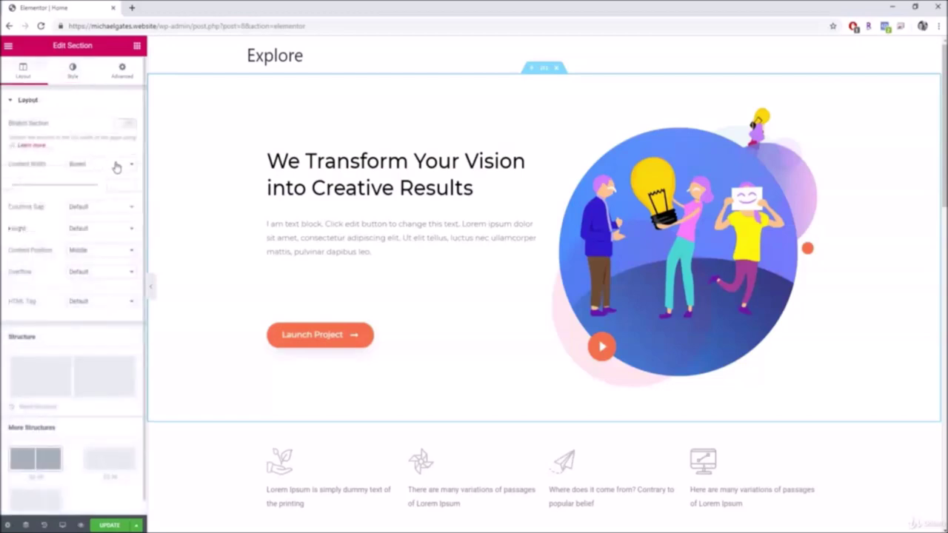
Try Full Width as the hero section's content width, and restore it to Boxed.
{"action": "left_click", "coordinate": [115, 166]}
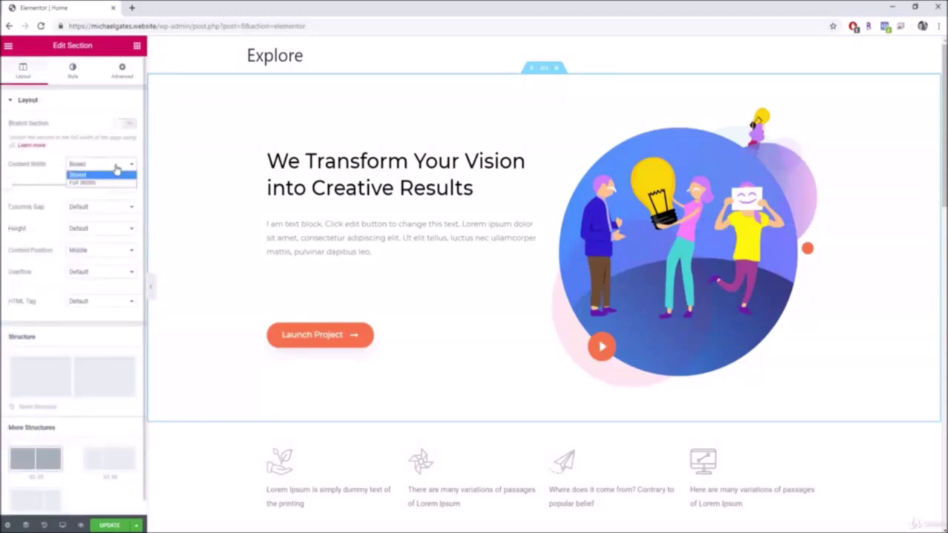
{"action": "left_click", "coordinate": [88, 182]}
{"action": "left_click", "coordinate": [87, 185]}
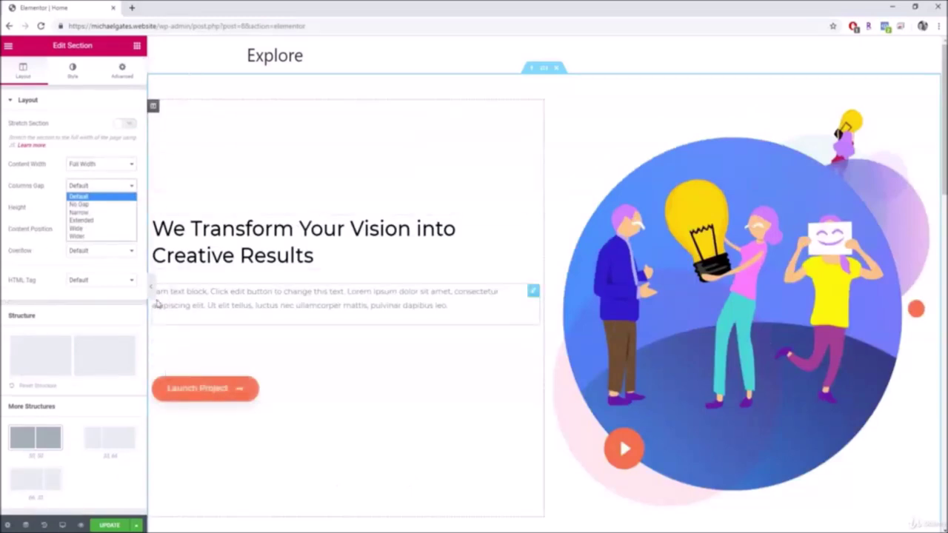
{"action": "left_click", "coordinate": [94, 165]}
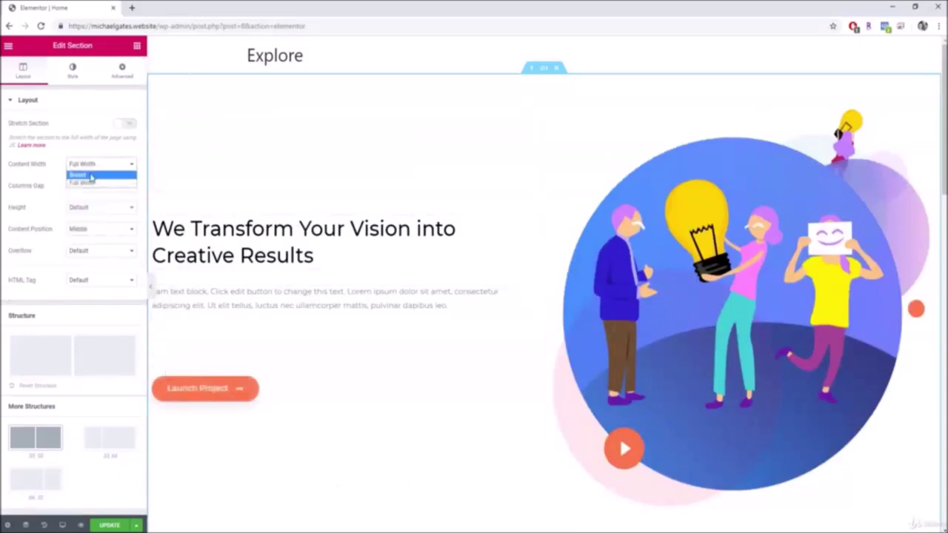
{"action": "left_click", "coordinate": [89, 176]}
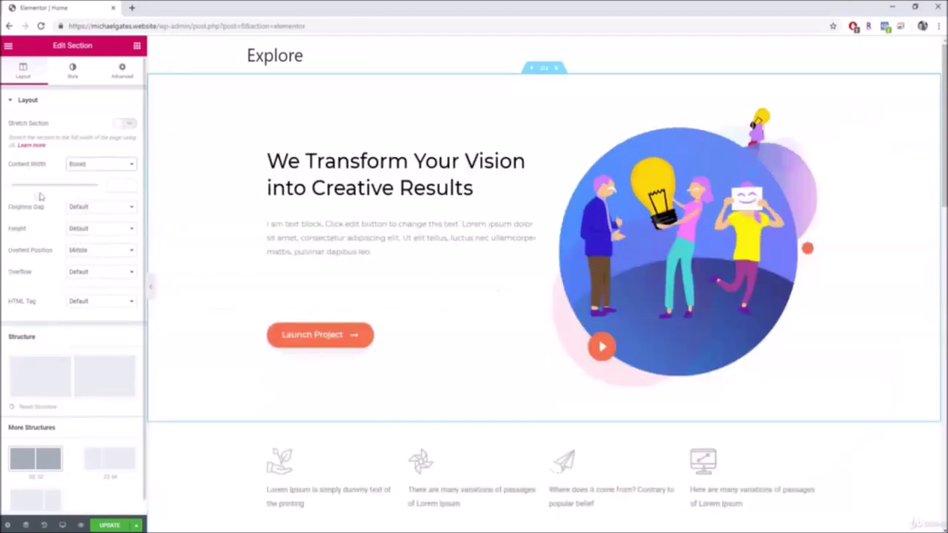
Try the Top and Bottom content positions on the hero section, and restore it to Middle.
{"action": "left_click", "coordinate": [102, 252]}
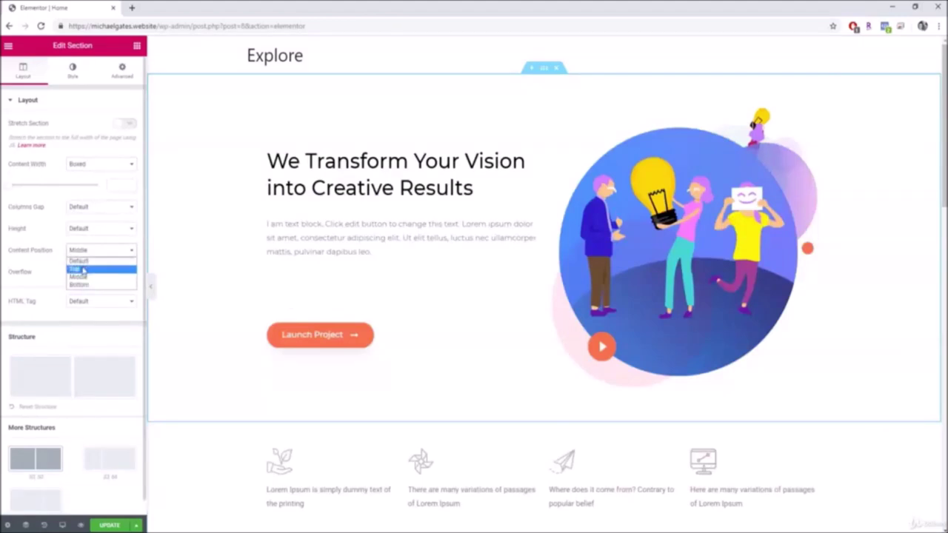
{"action": "left_click", "coordinate": [82, 269]}
{"action": "left_click", "coordinate": [82, 250]}
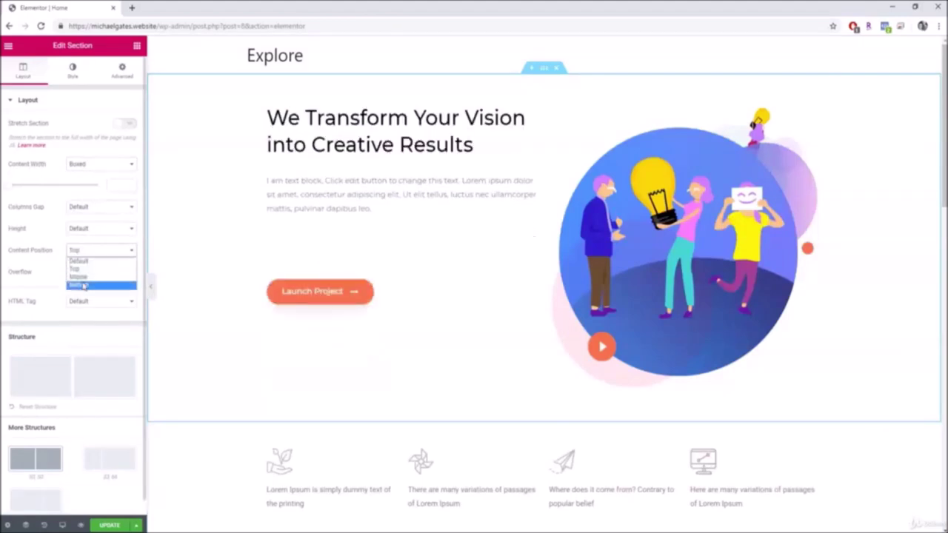
{"action": "left_click", "coordinate": [85, 286]}
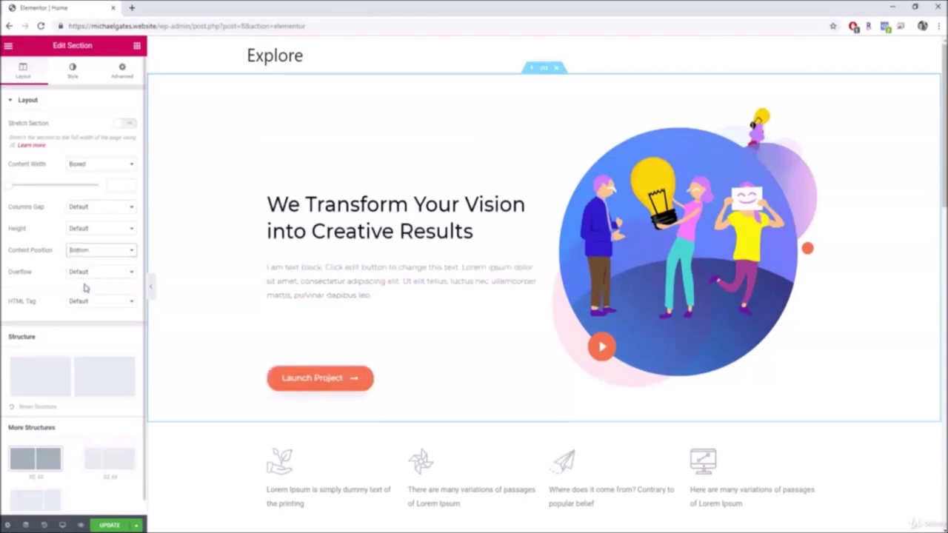
{"action": "left_click", "coordinate": [83, 250]}
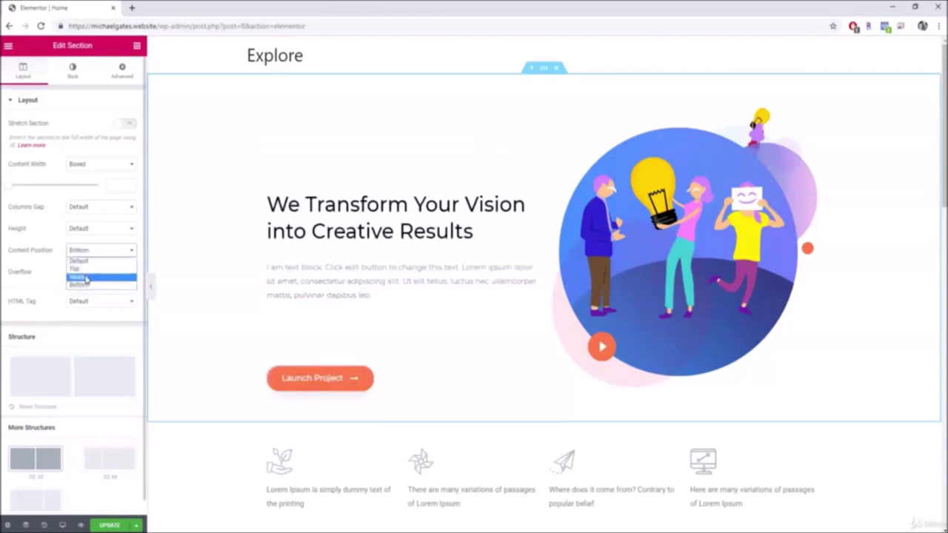
{"action": "left_click", "coordinate": [85, 278]}
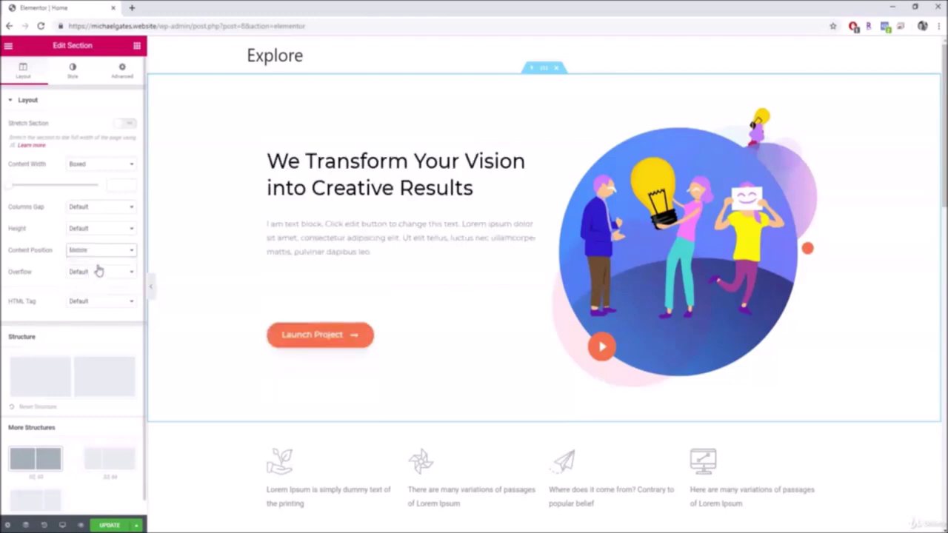
{"action": "scroll", "coordinate": [104, 280], "scroll_direction": "down", "scroll_amount": 1}
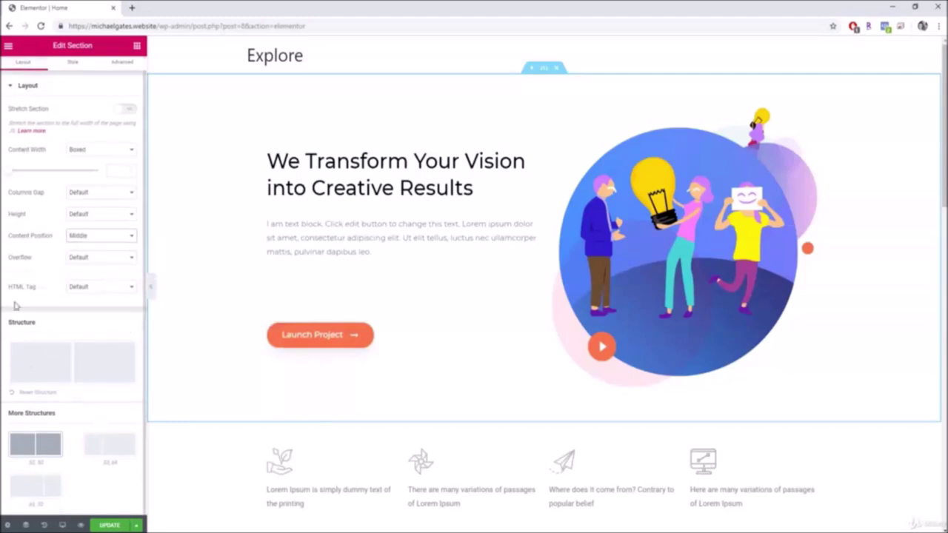
{"action": "scroll", "coordinate": [66, 255], "scroll_direction": "up", "scroll_amount": 1}
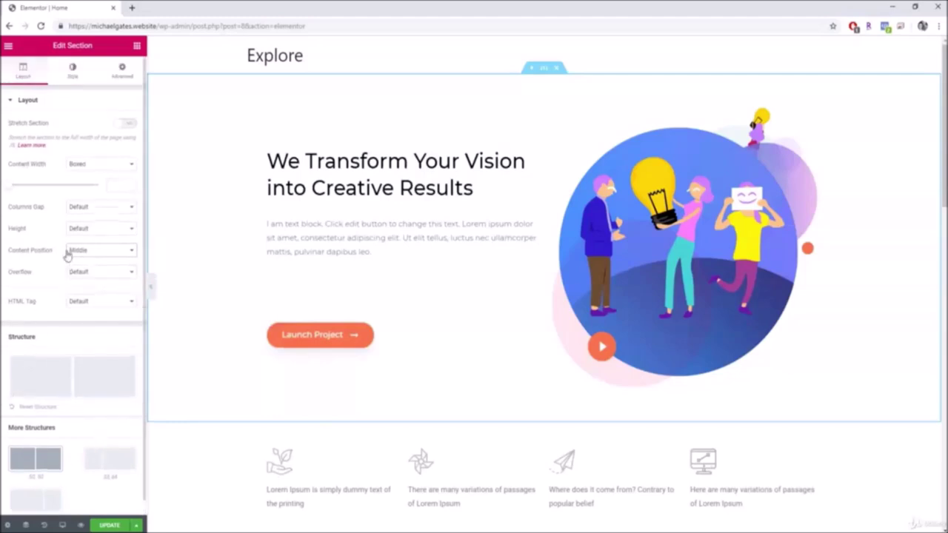
Try a classic solid background colour on the hero section.
{"action": "left_click", "coordinate": [72, 74]}
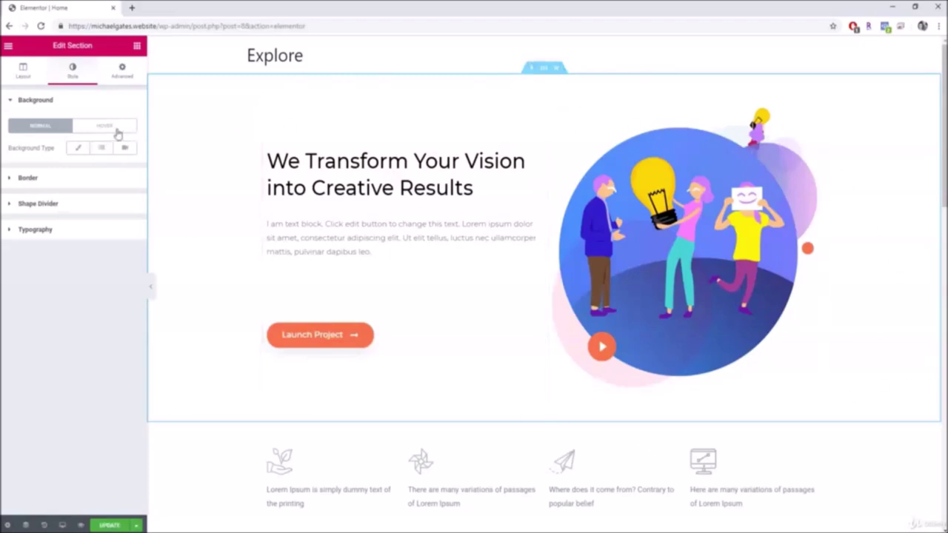
{"action": "left_click", "coordinate": [79, 149]}
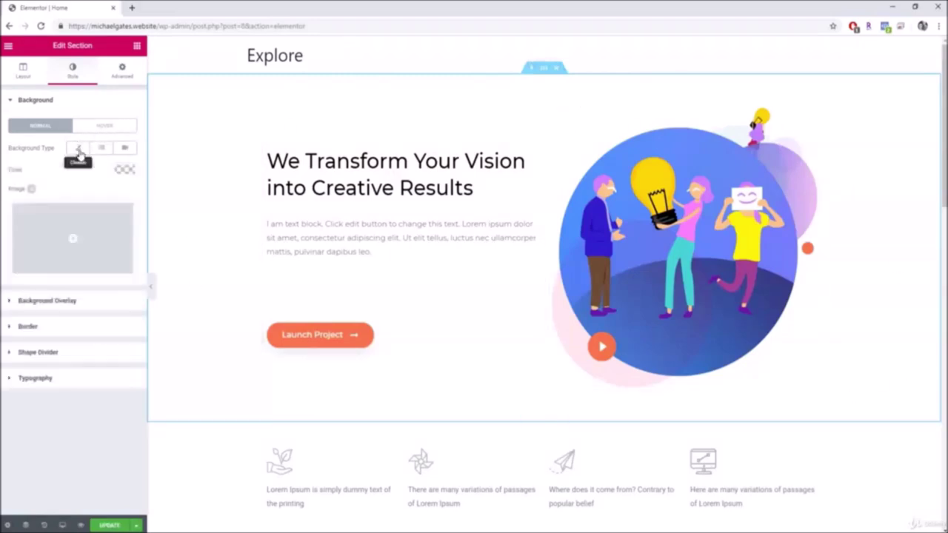
{"action": "left_click", "coordinate": [123, 170]}
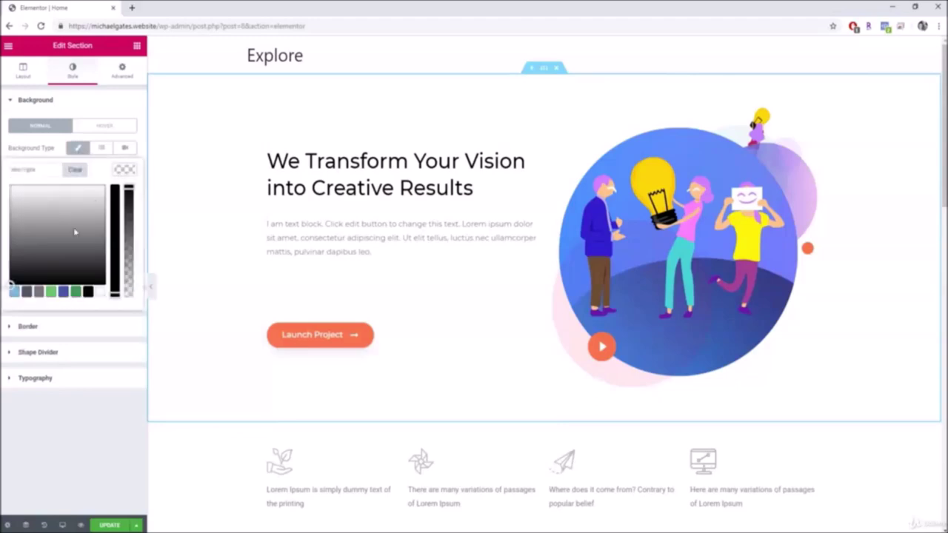
{"action": "left_click", "coordinate": [51, 292]}
{"action": "left_click_drag", "start_coordinate": [69, 252], "coordinate": [15, 187]}
Give the hero section a gradient background running from yellow to orange.
{"action": "left_click", "coordinate": [101, 148]}
{"action": "left_click", "coordinate": [117, 228]}
{"action": "left_click_drag", "start_coordinate": [114, 325], "coordinate": [114, 255]}
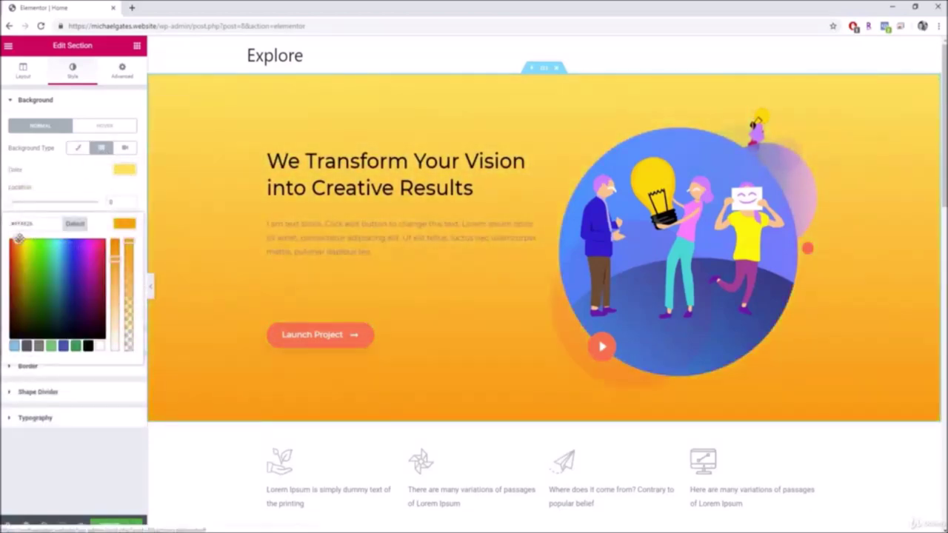
Try the Radial gradient type on the hero section's background, and undo it to return to Linear.
{"action": "left_click", "coordinate": [74, 277]}
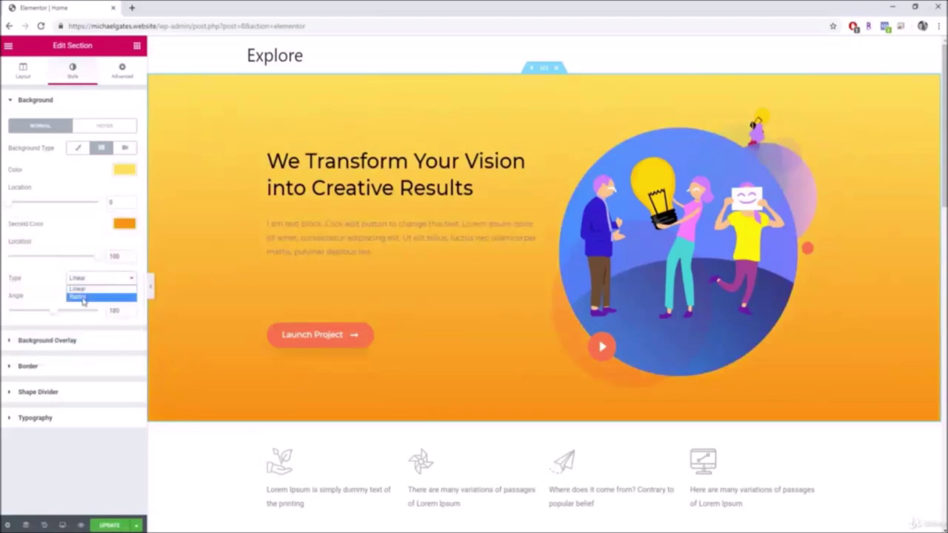
{"action": "left_click", "coordinate": [78, 298]}
{"action": "mouse_move", "coordinate": [12, 206]}
{"action": "left_mouse_down"}
{"action": "mouse_move", "coordinate": [49, 206]}
{"action": "mouse_move", "coordinate": [7, 205]}
{"action": "left_mouse_up"}
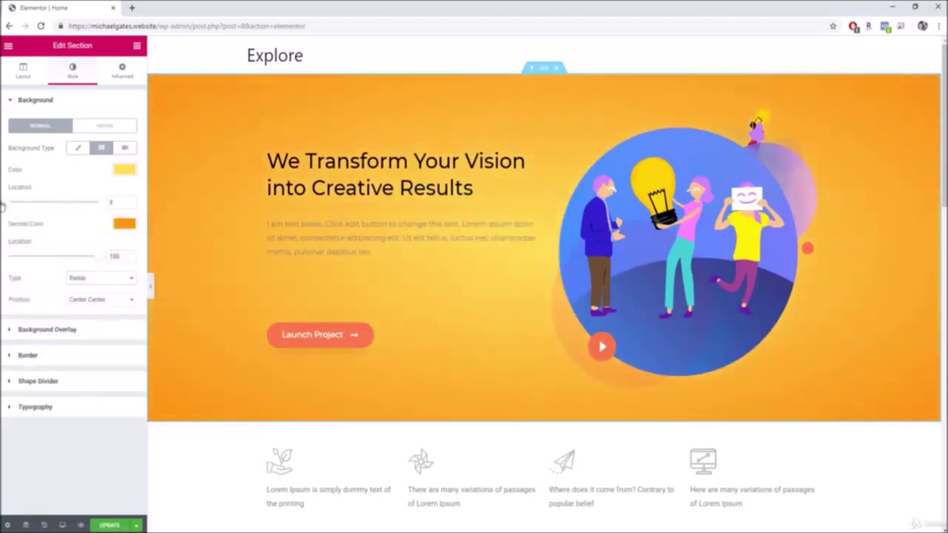
{"action": "key", "text": "ctrl+z"}
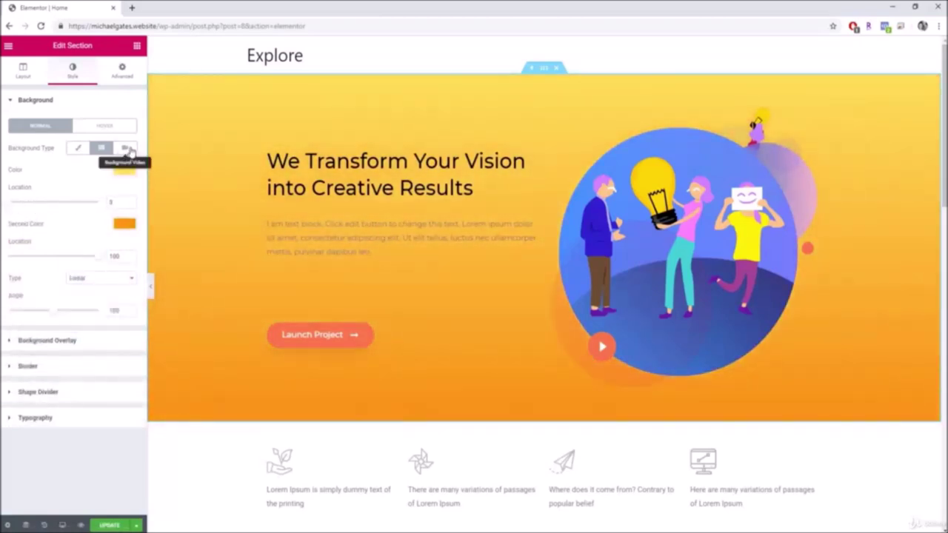
Try a YouTube link as the hero section's video background, and undo it to return to the gradient.
{"action": "left_click", "coordinate": [127, 148]}
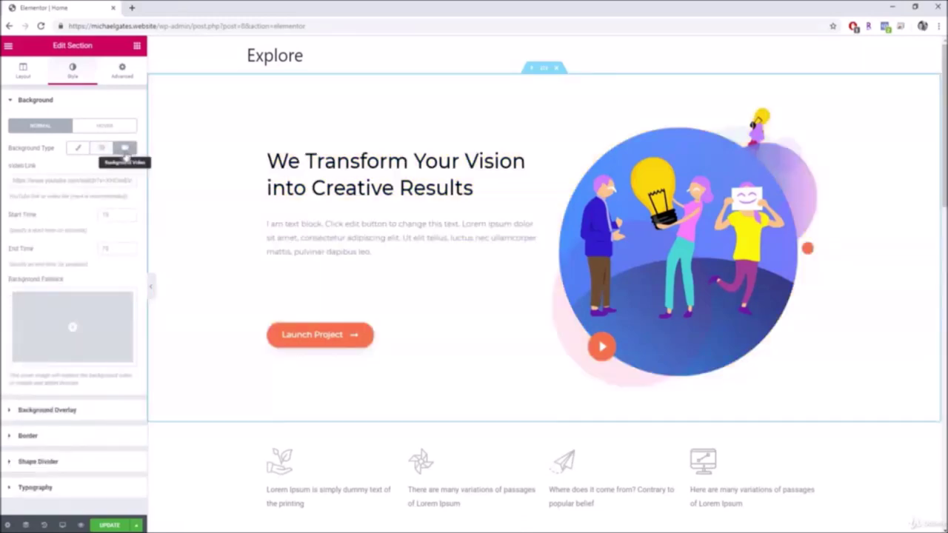
{"action": "left_click", "coordinate": [54, 179]}
{"action": "key", "text": "ctrl+v"}
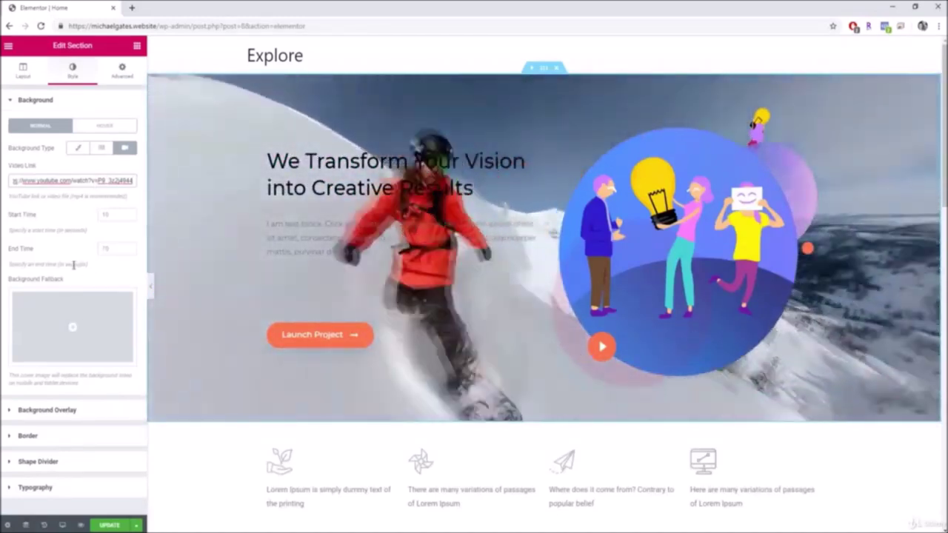
{"action": "key", "text": "ctrl+z"}
Set the hero section's border type to Solid.
{"action": "left_click", "coordinate": [53, 151]}
{"action": "left_click", "coordinate": [97, 200]}
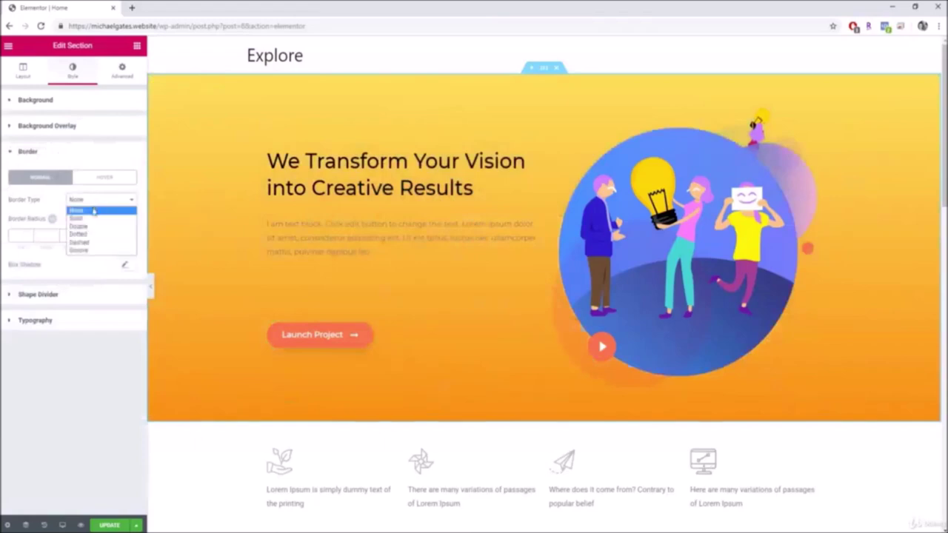
{"action": "left_click", "coordinate": [87, 220]}
Add a shape divider to the hero section's bottom edge, trying Clouds and settling on Waves.
{"action": "left_click", "coordinate": [38, 359]}
{"action": "left_click", "coordinate": [105, 203]}
{"action": "left_click", "coordinate": [92, 227]}
{"action": "left_click", "coordinate": [84, 262]}
{"action": "left_click", "coordinate": [101, 225]}
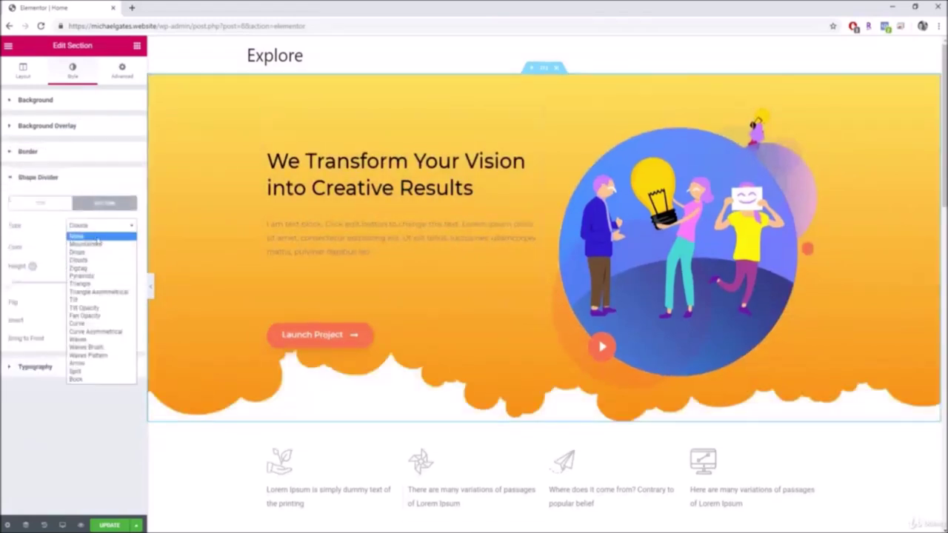
{"action": "left_click", "coordinate": [108, 334]}
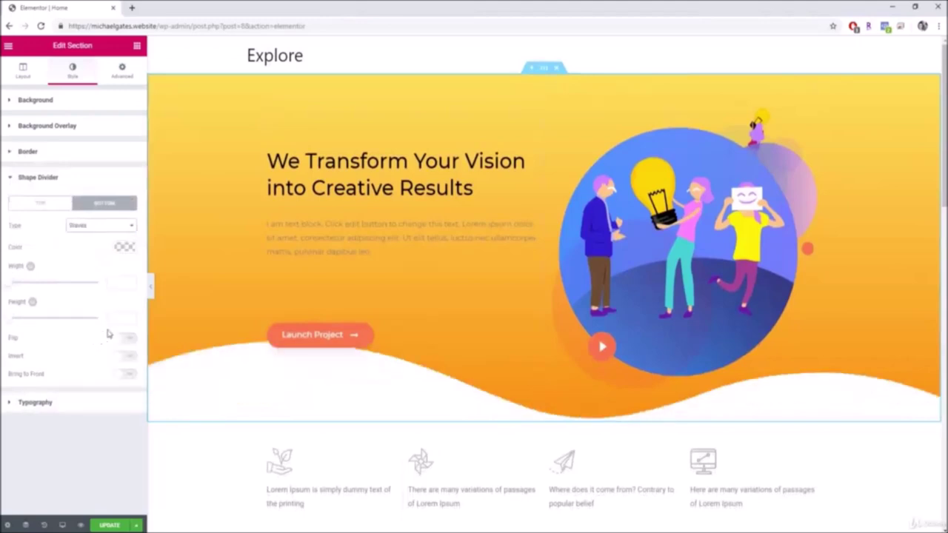
Try increasing the hero section's linked top and bottom margins.
{"action": "left_click", "coordinate": [123, 74]}
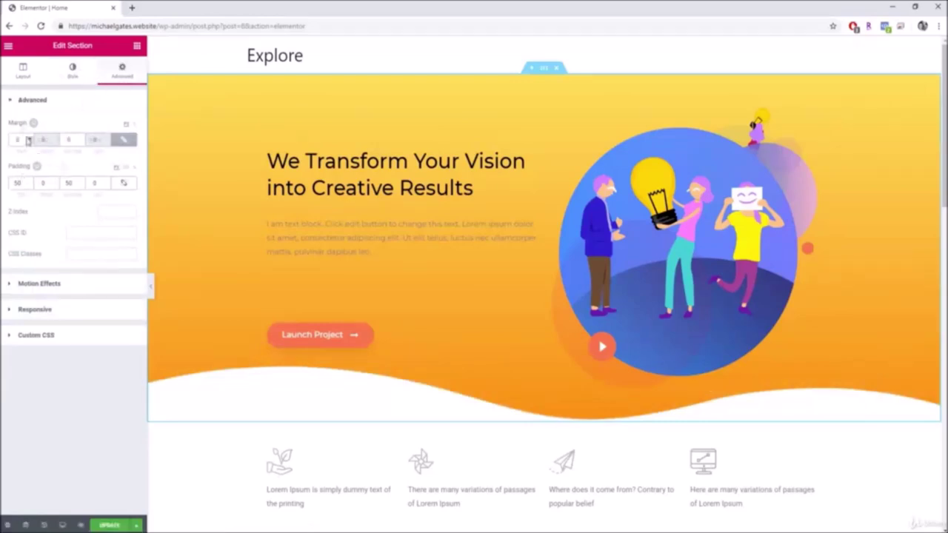
{"action": "scroll", "coordinate": [30, 141], "scroll_direction": "up", "scroll_amount": 20}
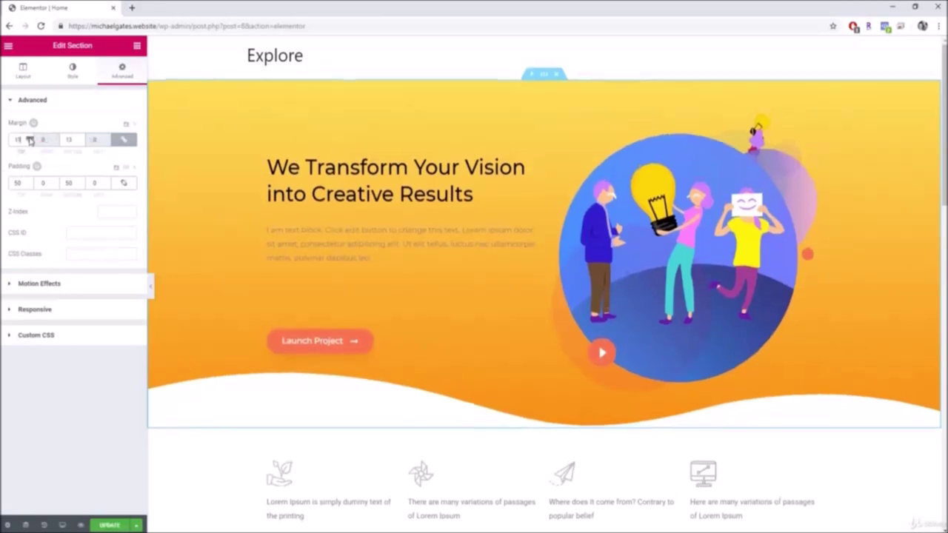
{"action": "scroll", "coordinate": [30, 140], "scroll_direction": "up", "scroll_amount": 20}
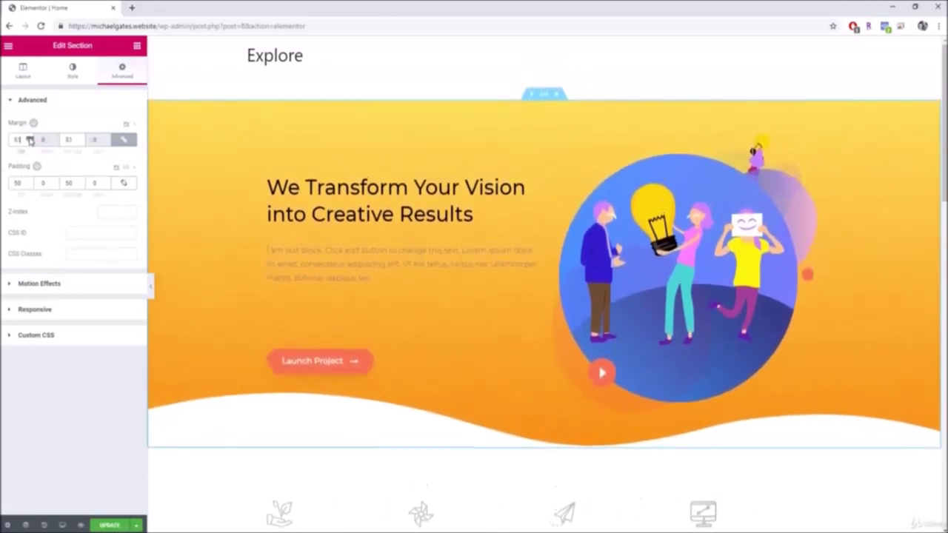
{"action": "scroll", "coordinate": [29, 184], "scroll_direction": "up", "scroll_amount": 20}
{"action": "scroll", "coordinate": [29, 183], "scroll_direction": "up", "scroll_amount": 6}
Unlink the hero section's margin values, try separate top and bottom margins, and reset both to 0.
{"action": "left_click", "coordinate": [123, 139]}
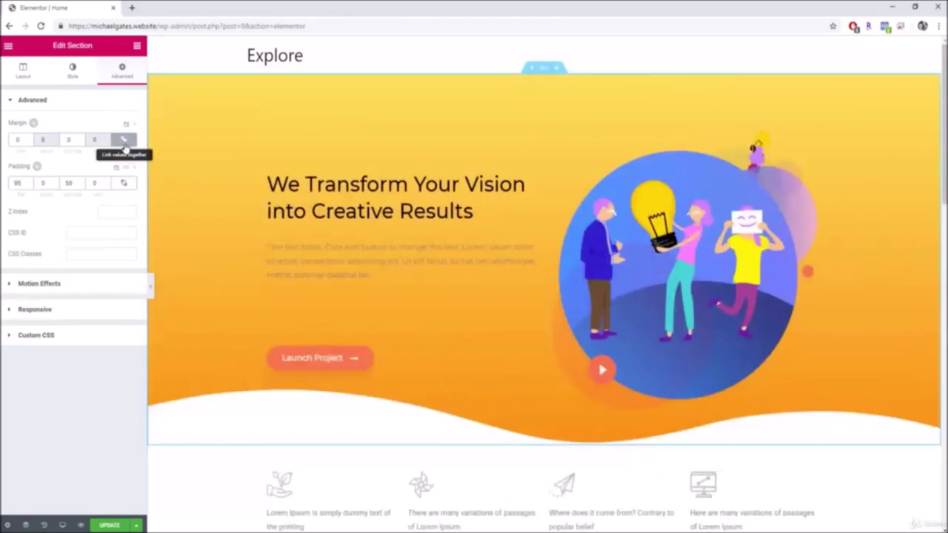
{"action": "left_click", "coordinate": [30, 139]}
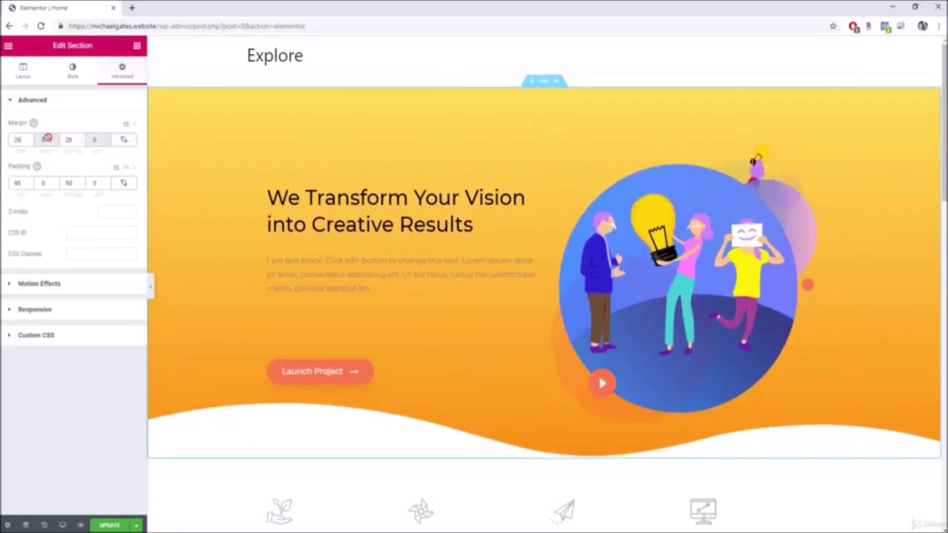
{"action": "left_click", "coordinate": [30, 139]}
{"action": "left_click_drag", "start_coordinate": [29, 139], "coordinate": [44, 141]}
{"action": "double_click", "coordinate": [78, 140]}
{"action": "key", "text": "BackSpace"}
{"action": "double_click", "coordinate": [25, 139]}
{"action": "key", "text": "BackSpace"}
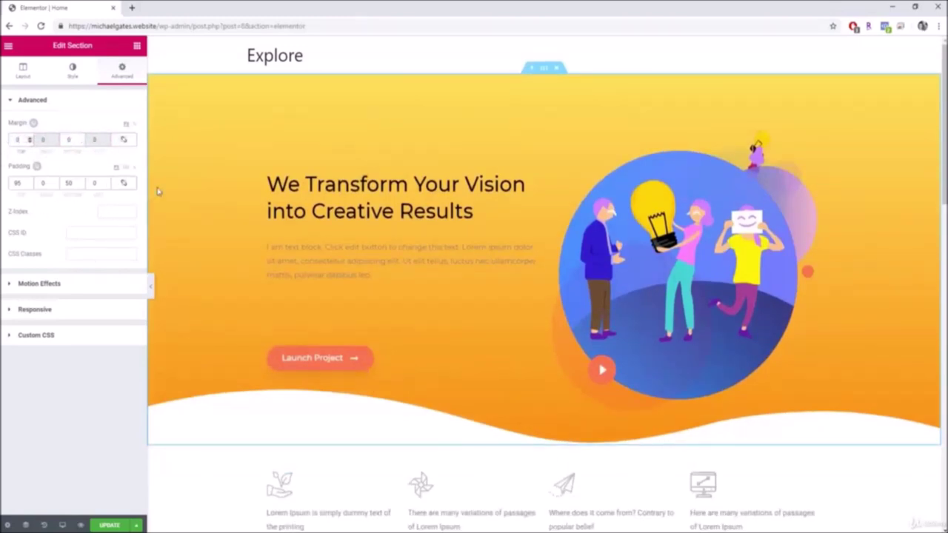
Try the Fade In and Fade In Down entrance animations on the hero section, and settle on Pulse.
{"action": "left_click", "coordinate": [11, 285]}
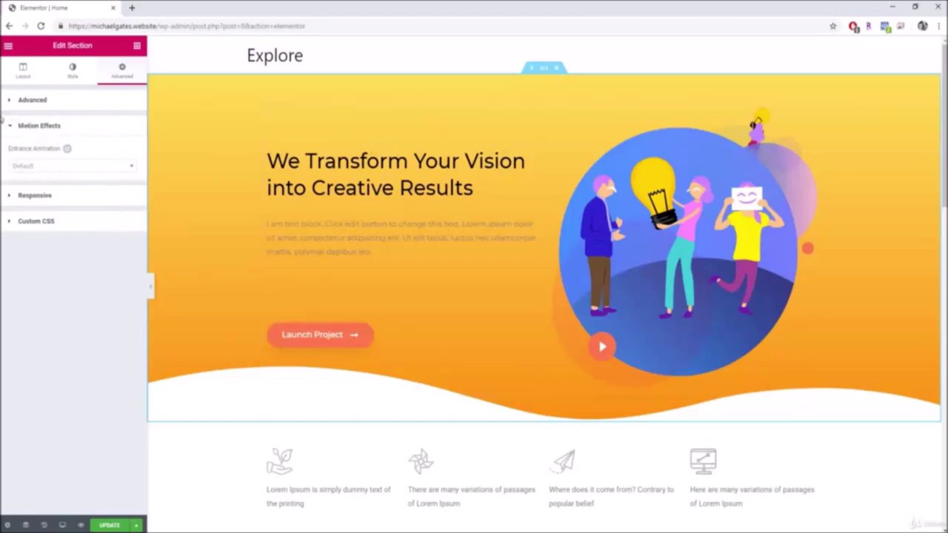
{"action": "left_click", "coordinate": [128, 167]}
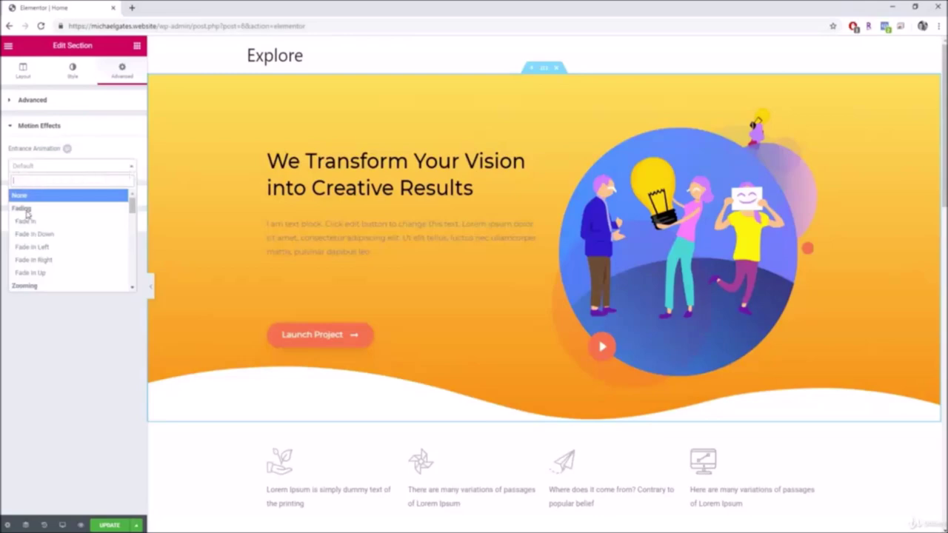
{"action": "left_click", "coordinate": [28, 220]}
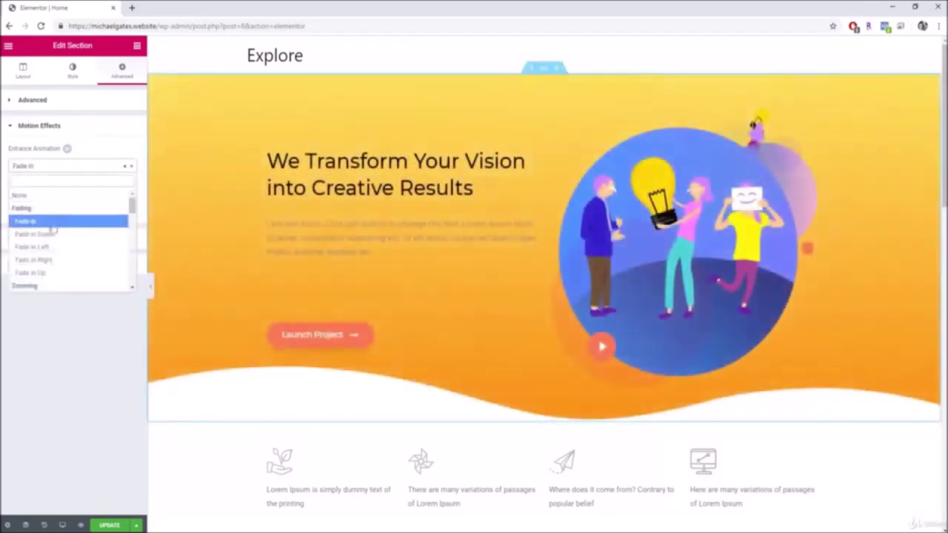
{"action": "left_click", "coordinate": [51, 235]}
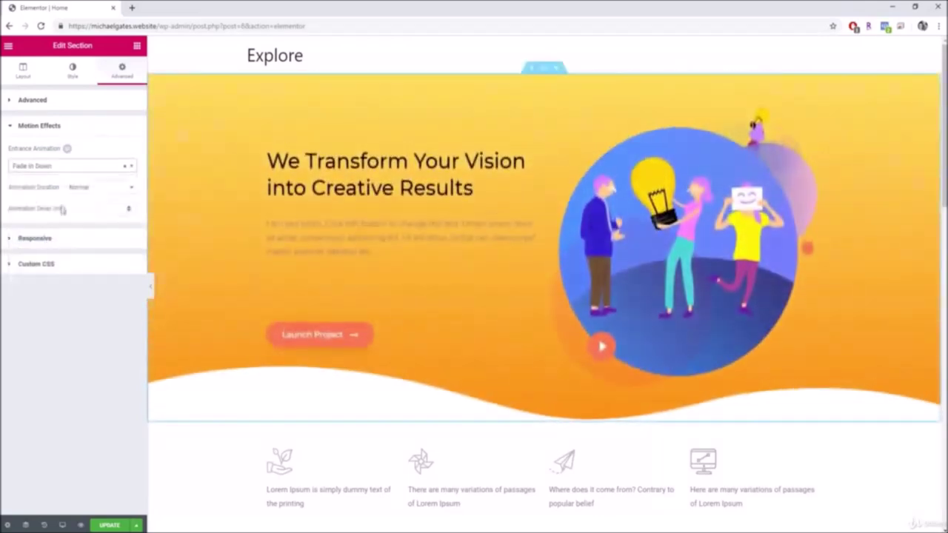
{"action": "key", "text": "p"}
Try the Slow duration for the hero section's entrance animation, and set it to Fast.
{"action": "left_click", "coordinate": [118, 188]}
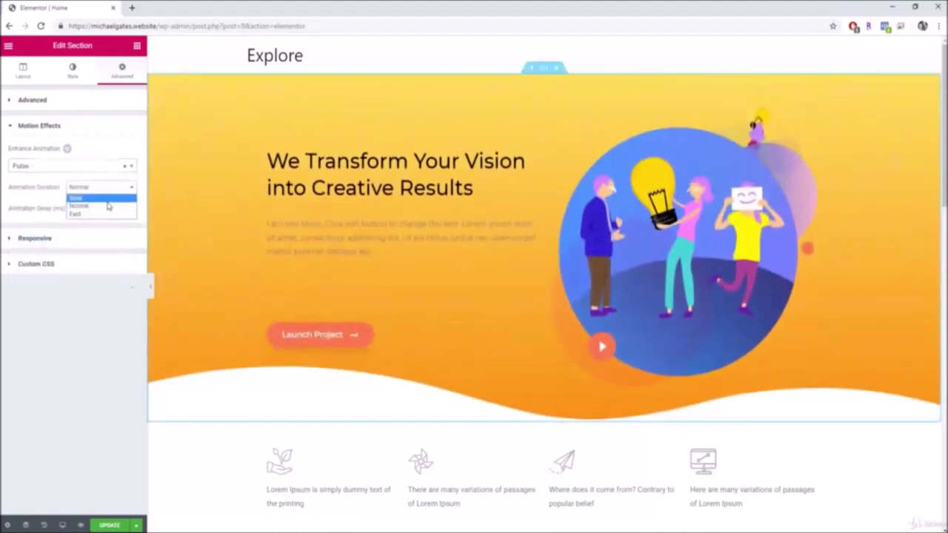
{"action": "left_click", "coordinate": [108, 206]}
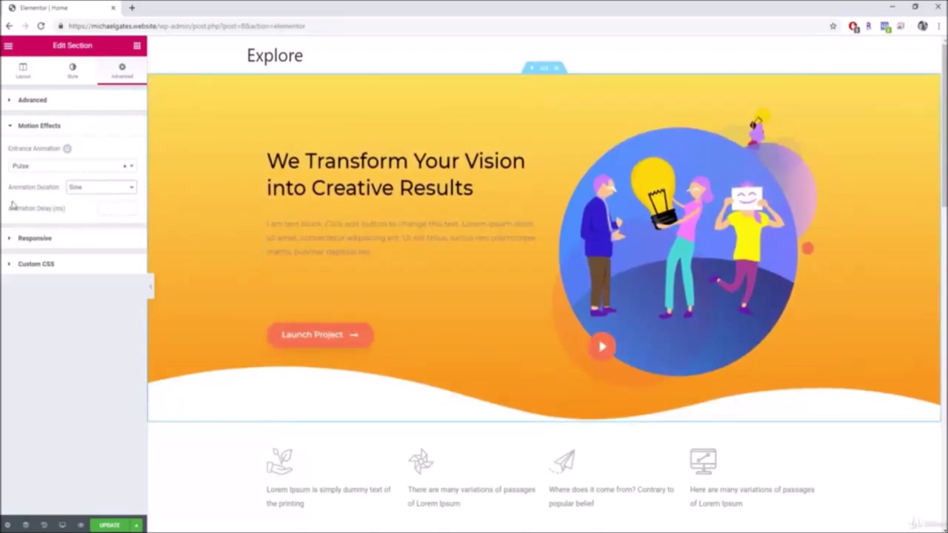
{"action": "left_click", "coordinate": [123, 188]}
{"action": "left_click", "coordinate": [84, 211]}
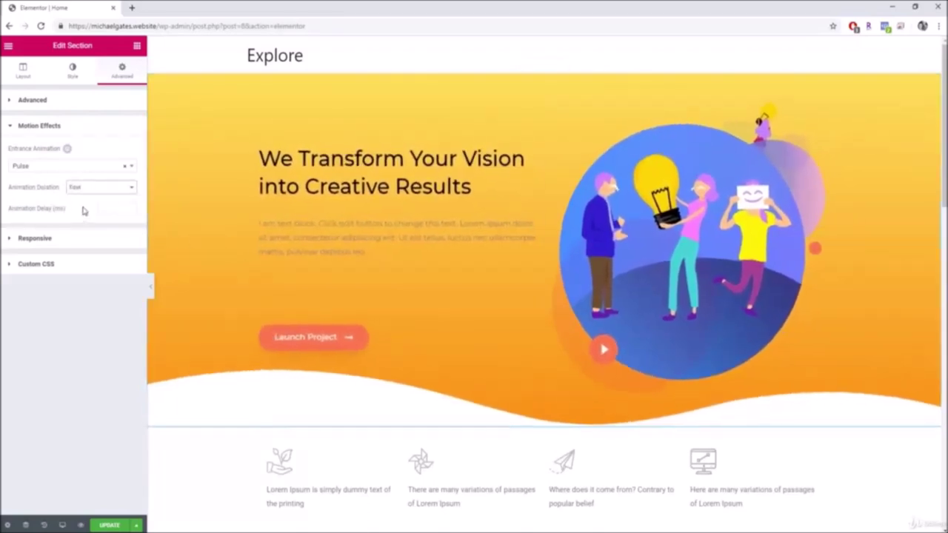
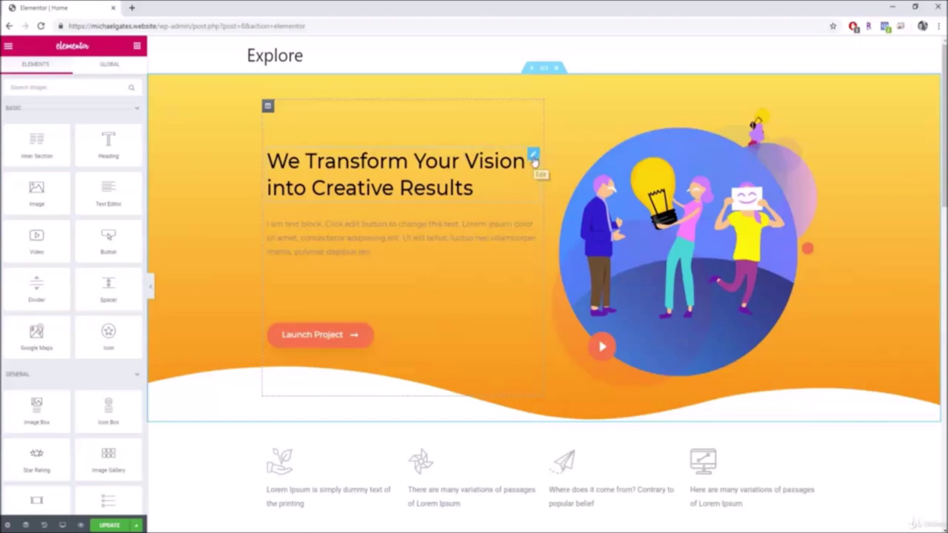
Add an exclamation mark to the hero heading so it reads "We Transform Your Vision into Creative Results!".
{"action": "left_click", "coordinate": [533, 157]}
{"action": "left_click_drag", "start_coordinate": [474, 188], "coordinate": [255, 167]}
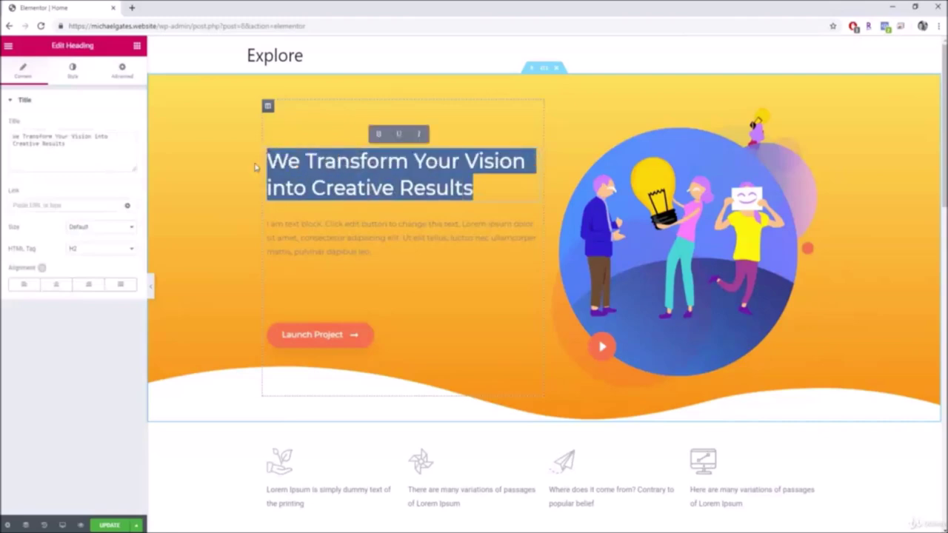
{"action": "left_click_drag", "start_coordinate": [102, 146], "coordinate": [20, 138]}
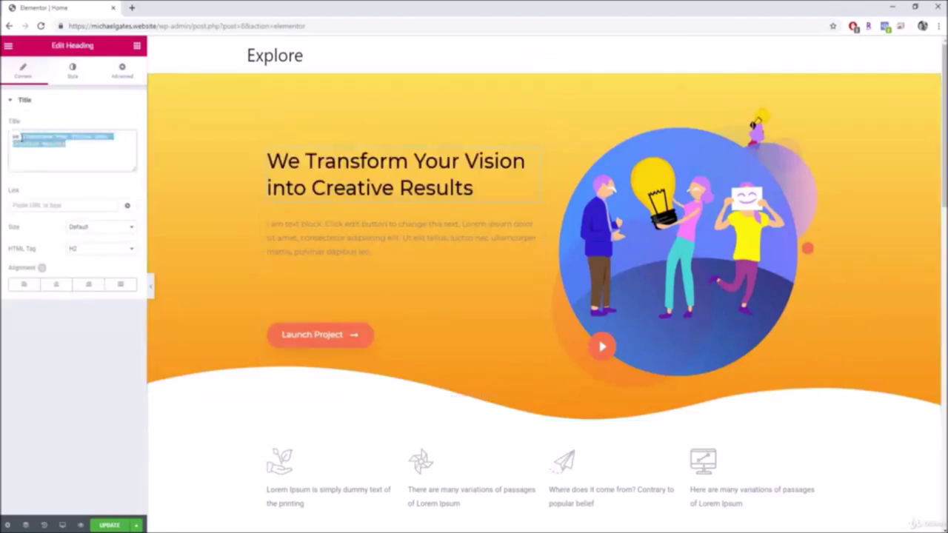
{"action": "left_click", "coordinate": [100, 163]}
{"action": "type", "text": "!"}
Try the right and left alignments on the hero heading, and set it to Center.
{"action": "left_click", "coordinate": [59, 287]}
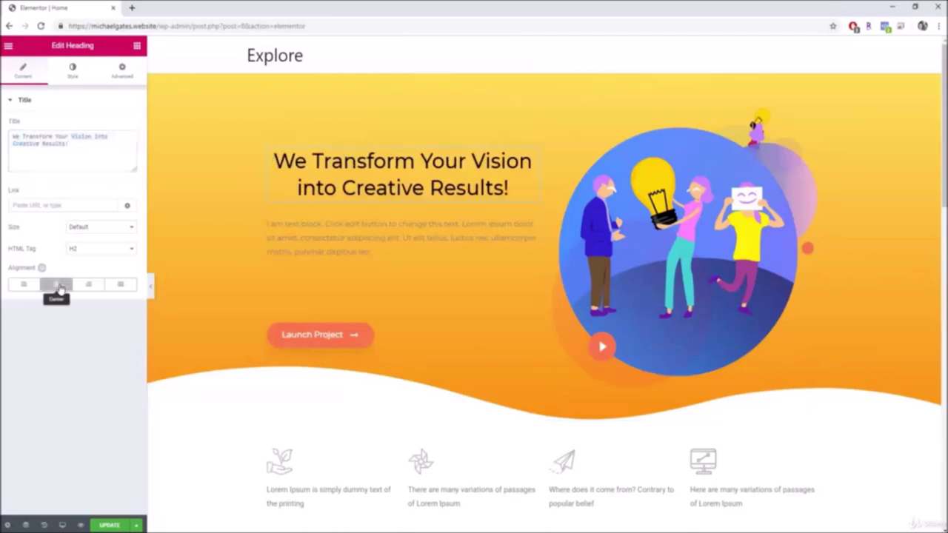
{"action": "left_click", "coordinate": [87, 287]}
{"action": "left_click", "coordinate": [23, 285]}
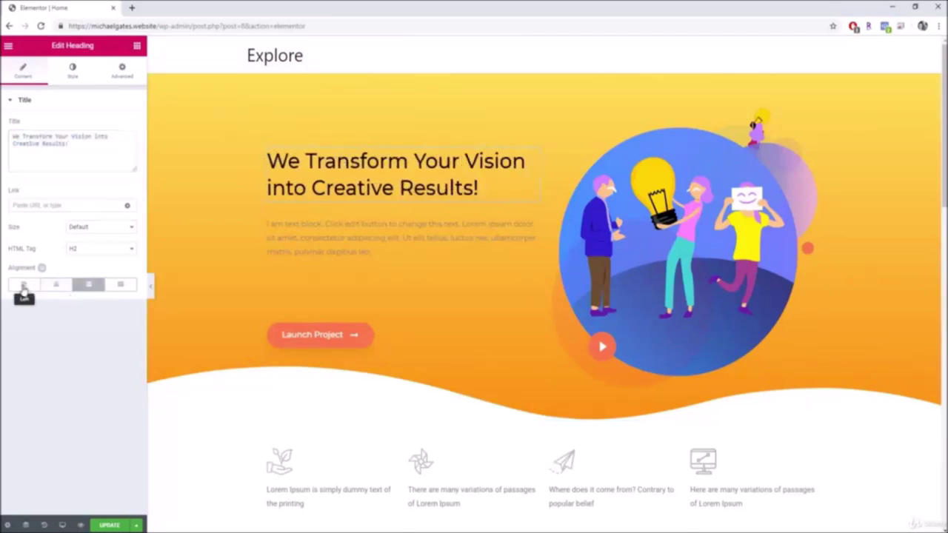
{"action": "left_click", "coordinate": [69, 286]}
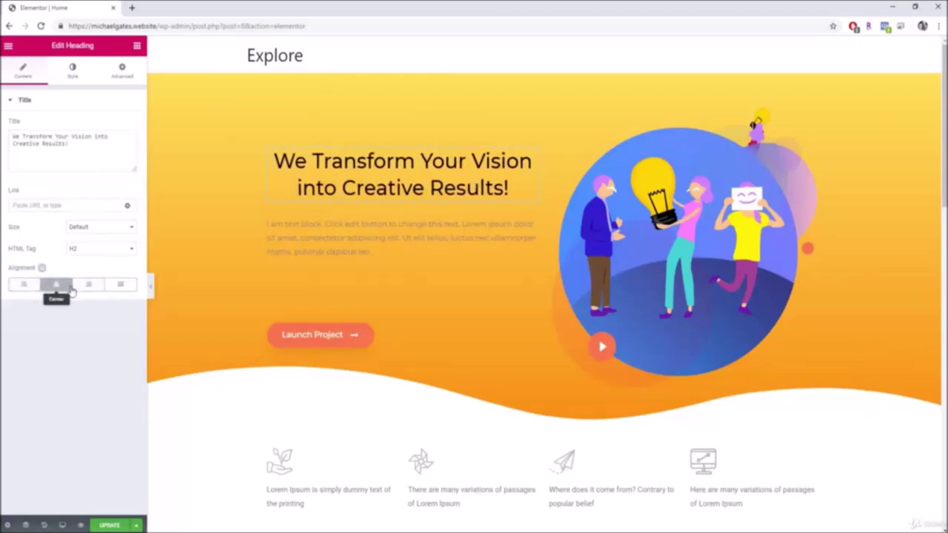
Try other text colours on the hero heading, and set it to a near-black shade.
{"action": "left_click", "coordinate": [75, 72]}
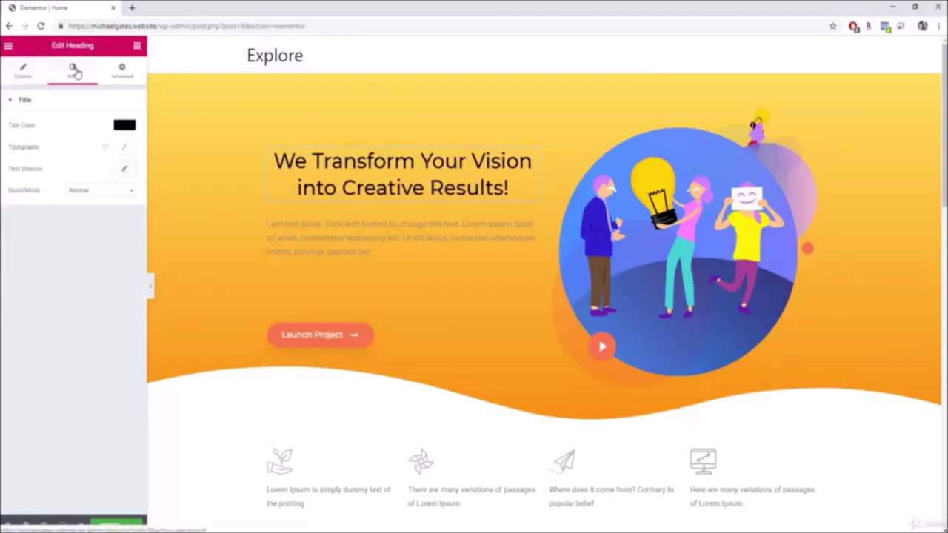
{"action": "left_click", "coordinate": [123, 126]}
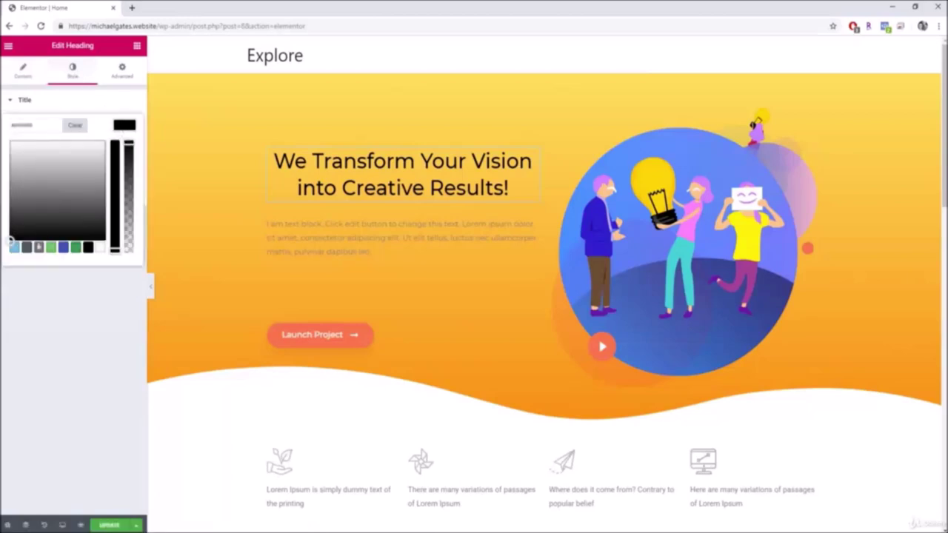
{"action": "left_click", "coordinate": [51, 248]}
{"action": "left_click_drag", "start_coordinate": [54, 205], "coordinate": [6, 252]}
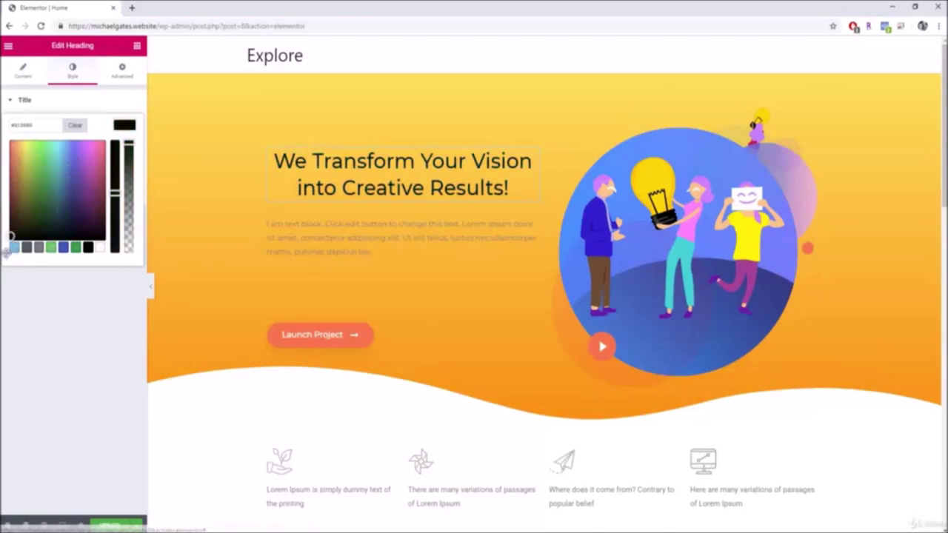
{"action": "left_click", "coordinate": [2, 264]}
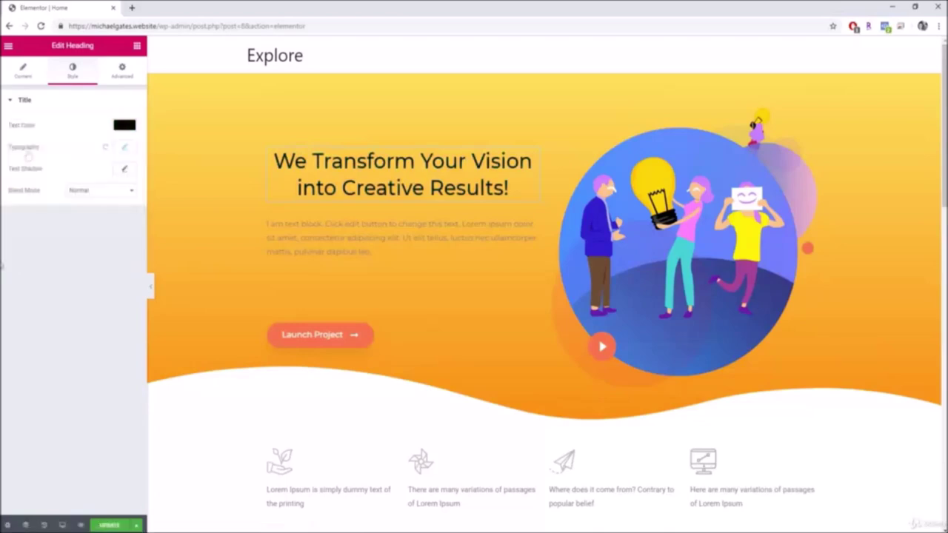
Set the hero heading's font family to Poppins.
{"action": "left_click", "coordinate": [125, 149]}
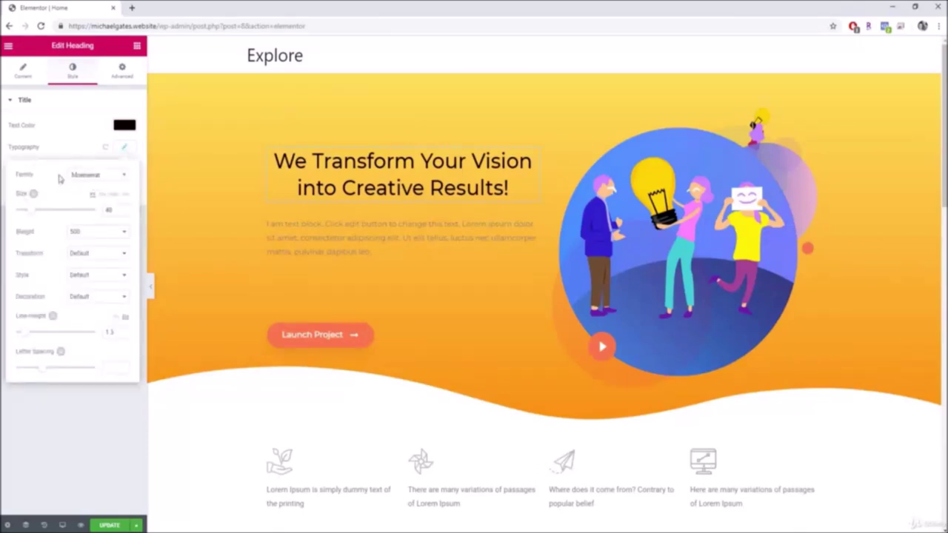
{"action": "left_click", "coordinate": [121, 177]}
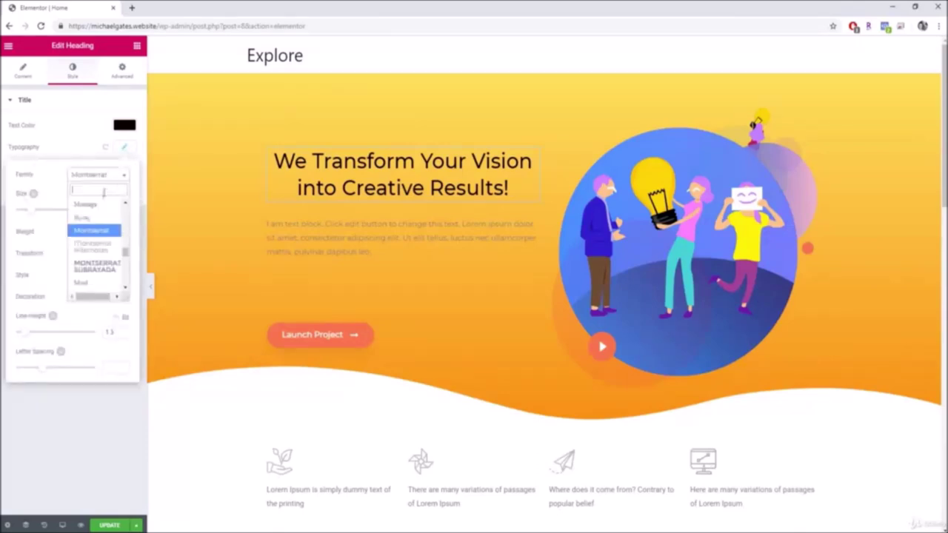
{"action": "type", "text": "paris"}
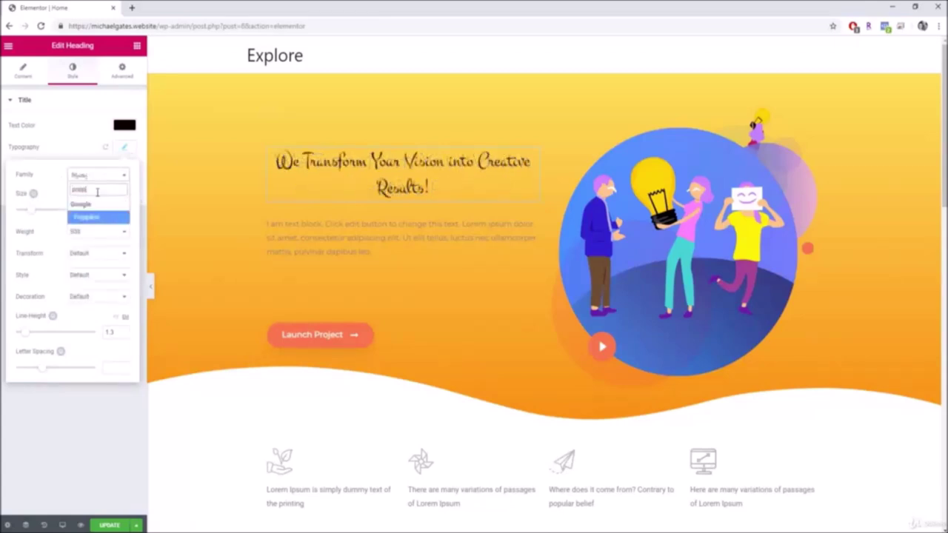
{"action": "left_click", "coordinate": [93, 218]}
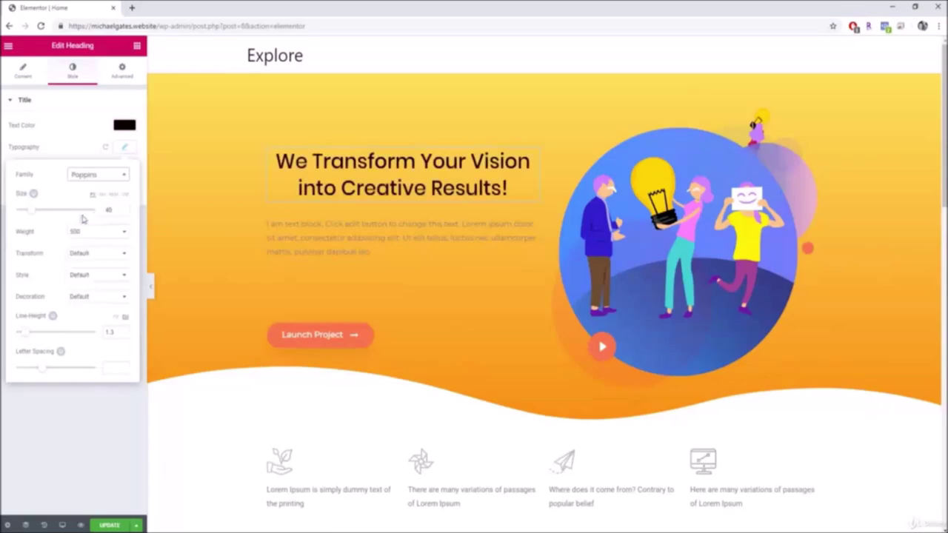
Try the Bold and 100 font weights on the hero heading.
{"action": "mouse_move", "coordinate": [32, 215]}
{"action": "left_mouse_down"}
{"action": "mouse_move", "coordinate": [59, 215]}
{"action": "mouse_move", "coordinate": [33, 214]}
{"action": "left_mouse_up"}
{"action": "left_click", "coordinate": [85, 232]}
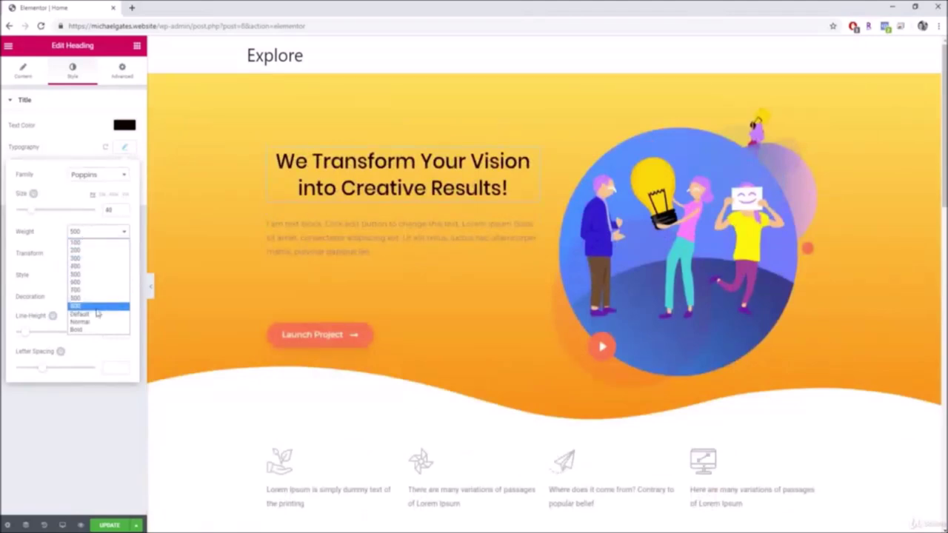
{"action": "left_click", "coordinate": [90, 330]}
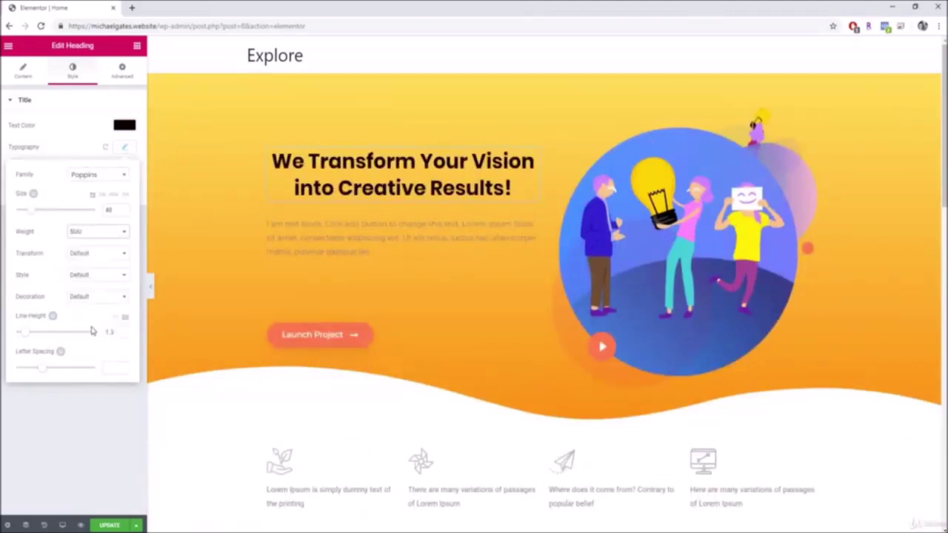
{"action": "left_click", "coordinate": [90, 232]}
{"action": "left_click", "coordinate": [86, 242]}
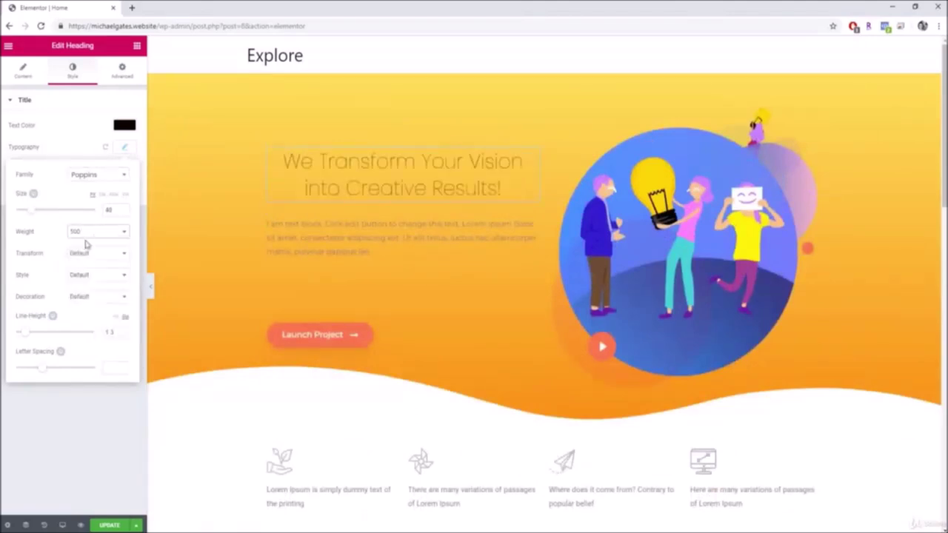
Try the Uppercase and Lowercase transforms and the Italic style on the hero heading, and return them to Default.
{"action": "left_click", "coordinate": [92, 252]}
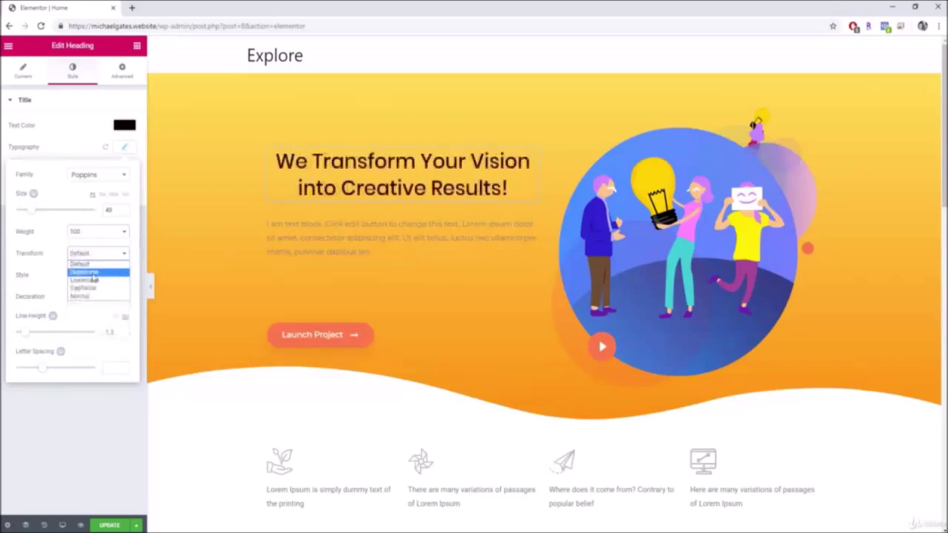
{"action": "left_click", "coordinate": [86, 273]}
{"action": "left_click", "coordinate": [100, 253]}
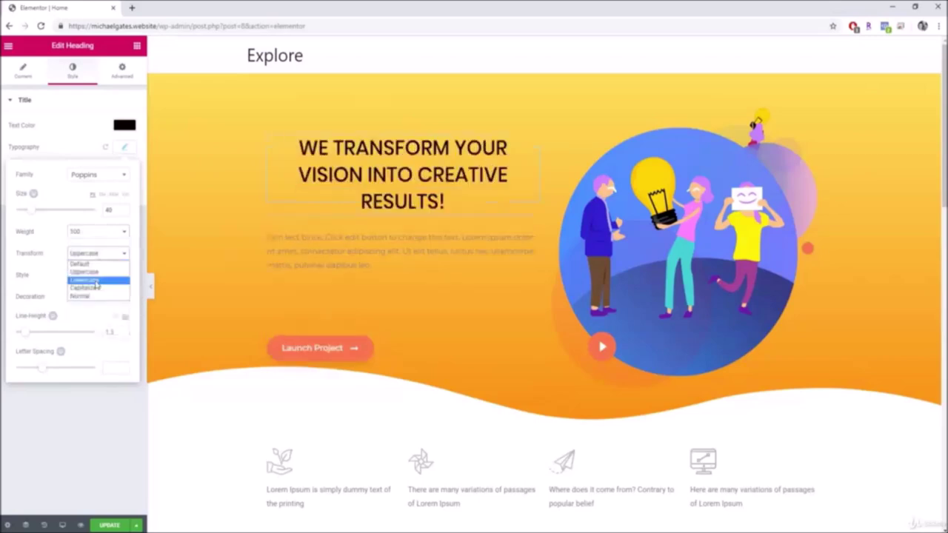
{"action": "left_click", "coordinate": [95, 277]}
{"action": "left_click", "coordinate": [96, 275]}
{"action": "left_click", "coordinate": [99, 275]}
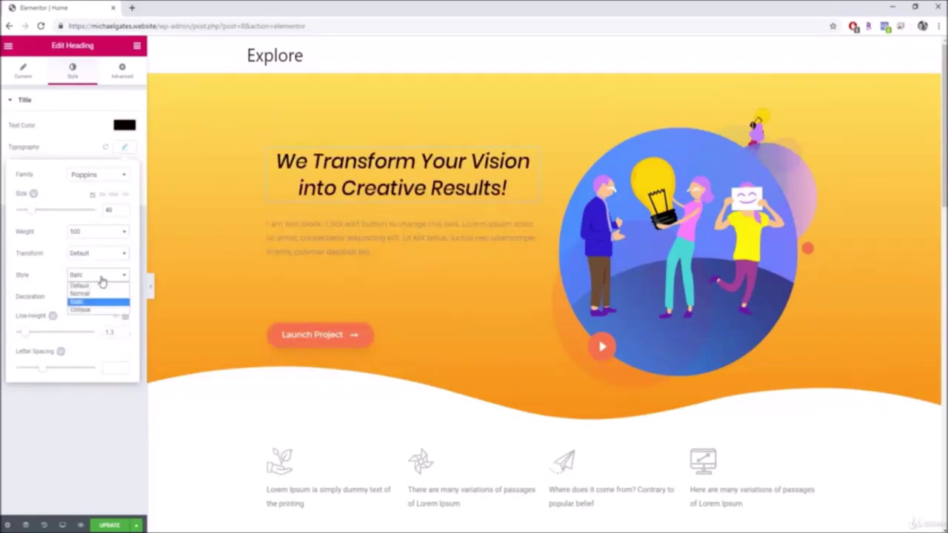
{"action": "left_click", "coordinate": [99, 283]}
Try Overline and other text decorations on the hero heading, and return the decoration to Default.
{"action": "left_click", "coordinate": [97, 296]}
{"action": "left_click", "coordinate": [93, 317]}
{"action": "left_click", "coordinate": [97, 298]}
{"action": "left_click", "coordinate": [96, 323]}
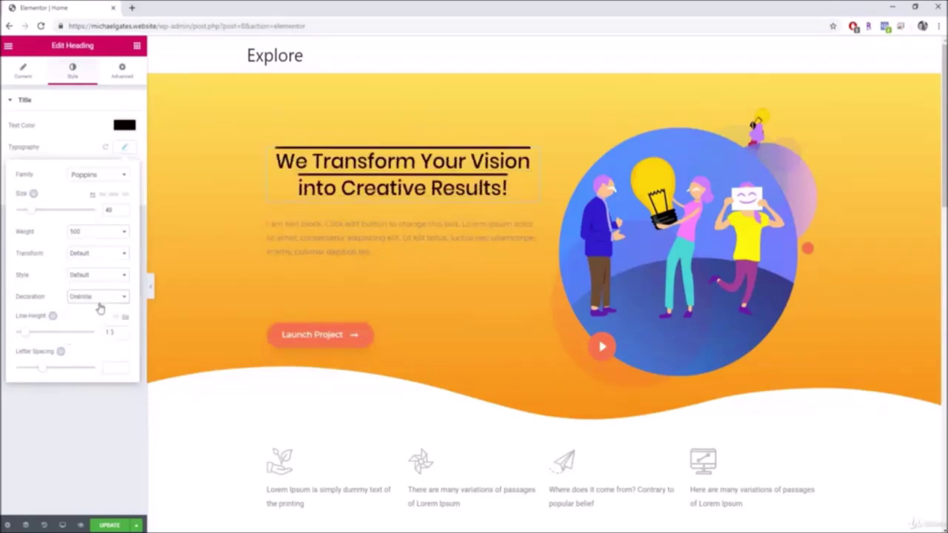
{"action": "left_click", "coordinate": [97, 299]}
{"action": "left_click", "coordinate": [95, 332]}
{"action": "left_click", "coordinate": [97, 296]}
{"action": "left_click", "coordinate": [87, 306]}
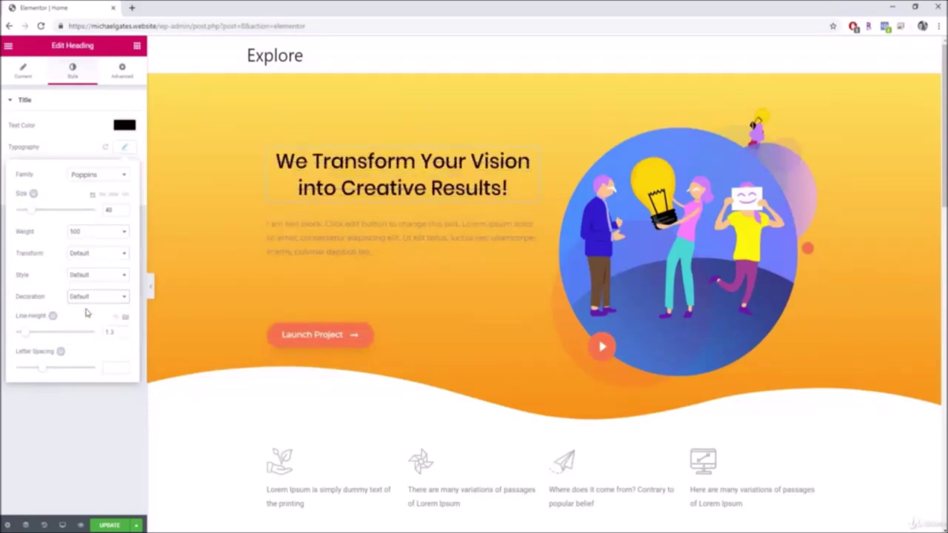
Look at the text shadow settings of the hero heading.
{"action": "left_click", "coordinate": [124, 148]}
{"action": "left_click", "coordinate": [124, 171]}
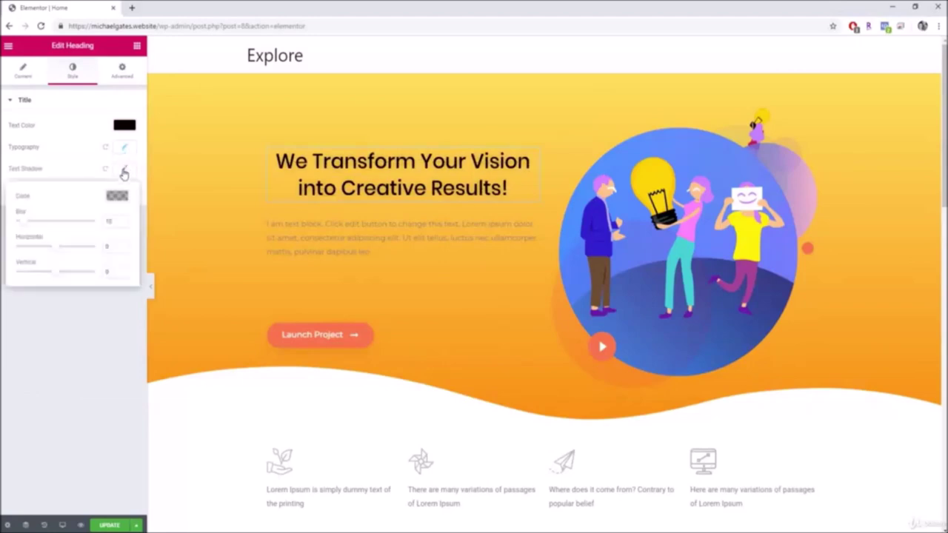
{"action": "left_click", "coordinate": [124, 169]}
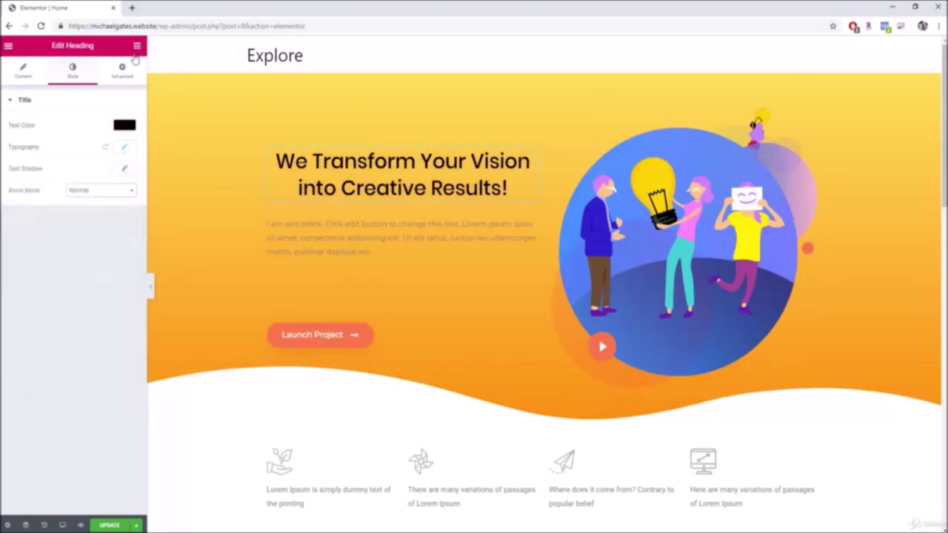
Set the hero heading's entrance animation to Fade In with the Slow duration.
{"action": "left_click", "coordinate": [121, 72]}
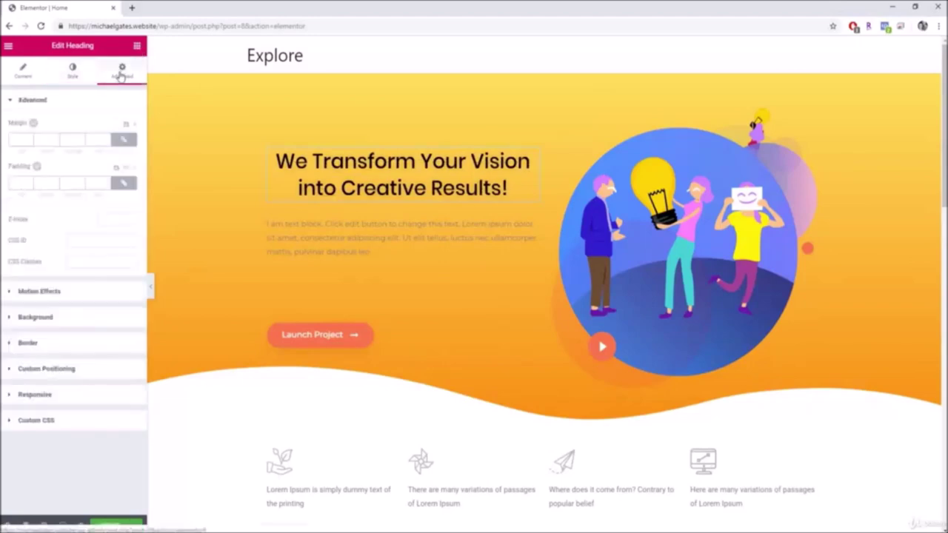
{"action": "left_click", "coordinate": [36, 293]}
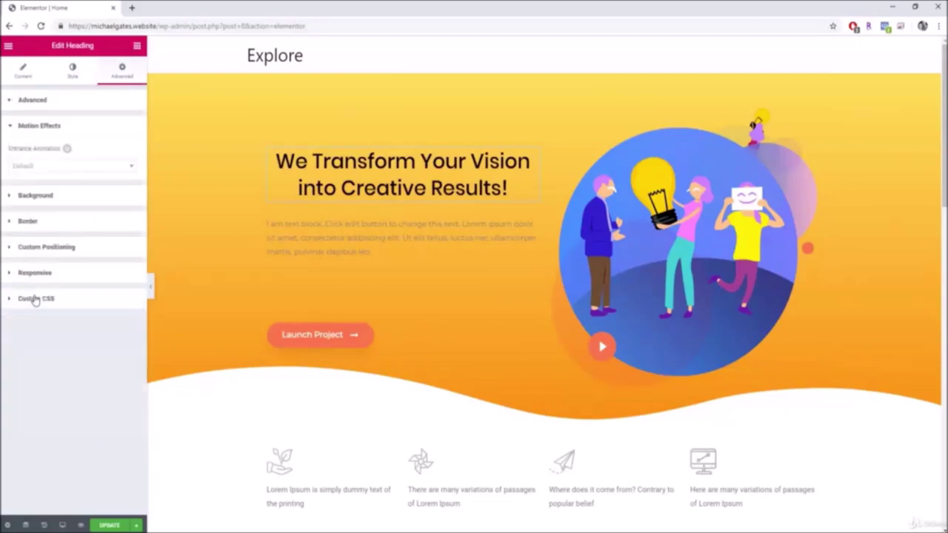
{"action": "left_click", "coordinate": [131, 170]}
{"action": "left_click", "coordinate": [77, 222]}
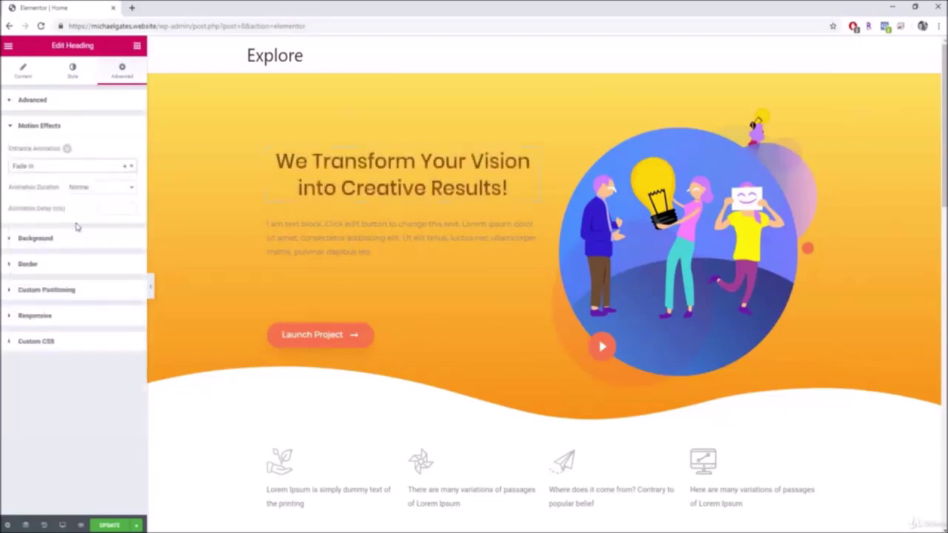
{"action": "left_click", "coordinate": [879, 252]}
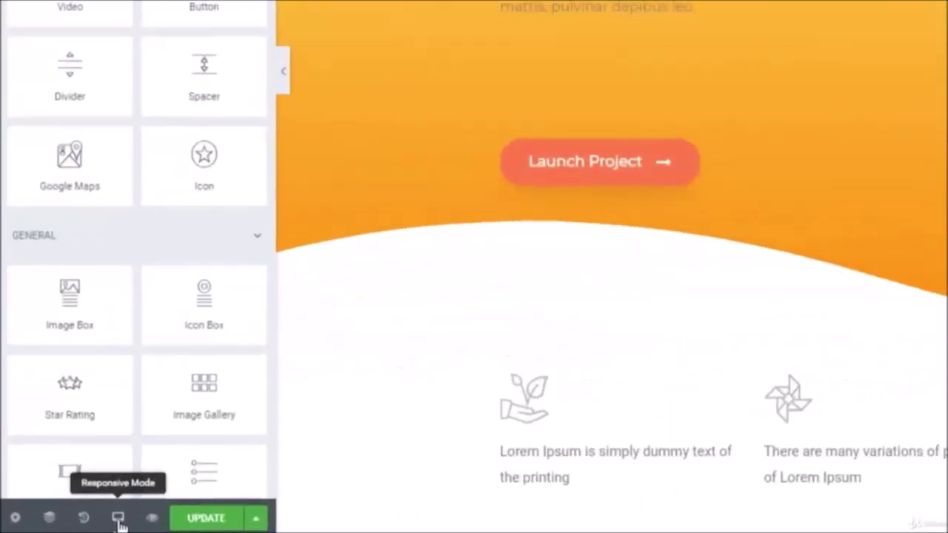
Switch the page to the 360px Mobile responsive preview and look over the mobile layout.
{"action": "left_click", "coordinate": [118, 518]}
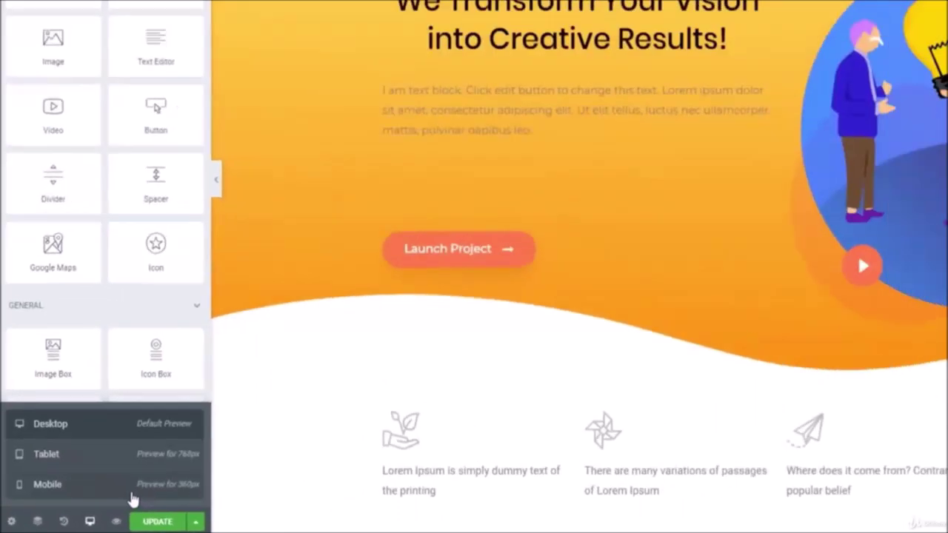
{"action": "left_click", "coordinate": [172, 483]}
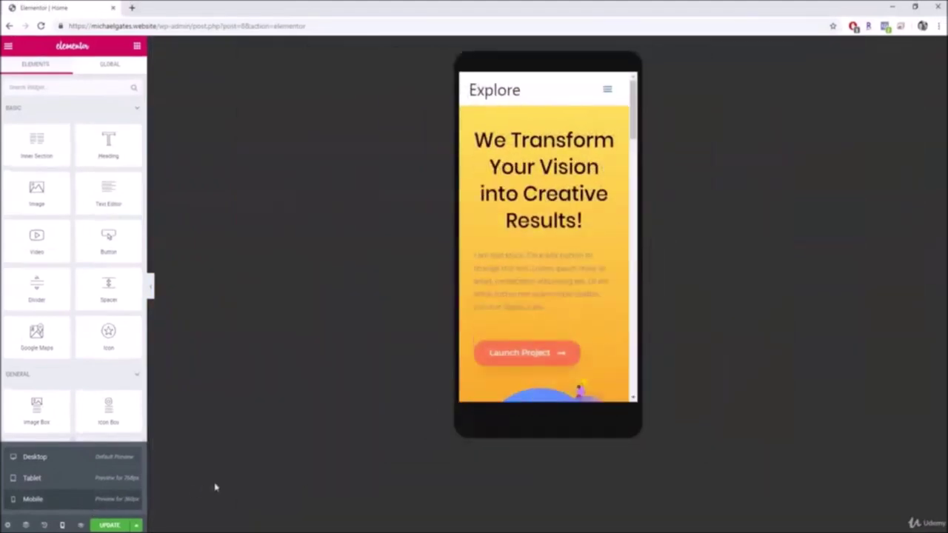
{"action": "mouse_move", "coordinate": [633, 127]}
{"action": "left_mouse_down"}
{"action": "mouse_move", "coordinate": [634, 156]}
{"action": "mouse_move", "coordinate": [633, 111]}
{"action": "left_mouse_up"}
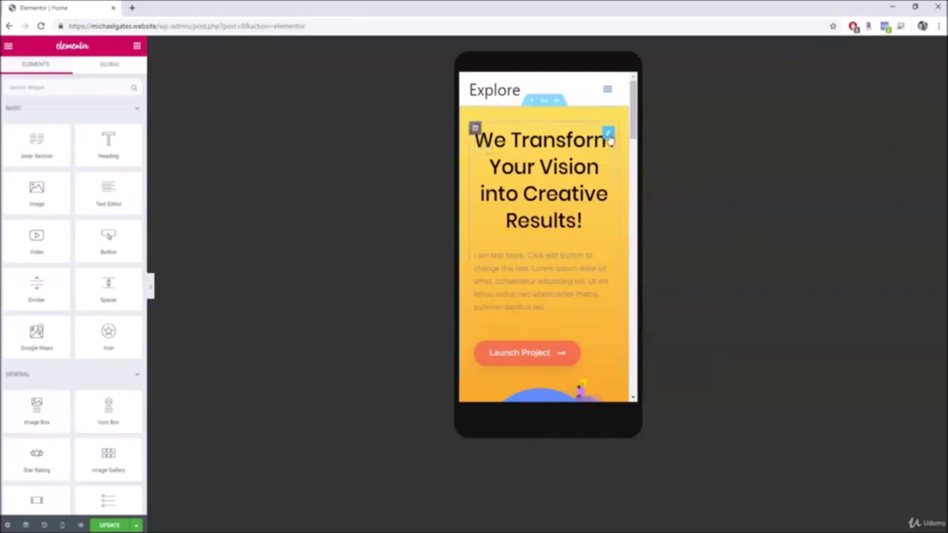
Reduce the hero heading's mobile font size to just over 20 px so the text fits on two lines.
{"action": "left_click", "coordinate": [608, 135]}
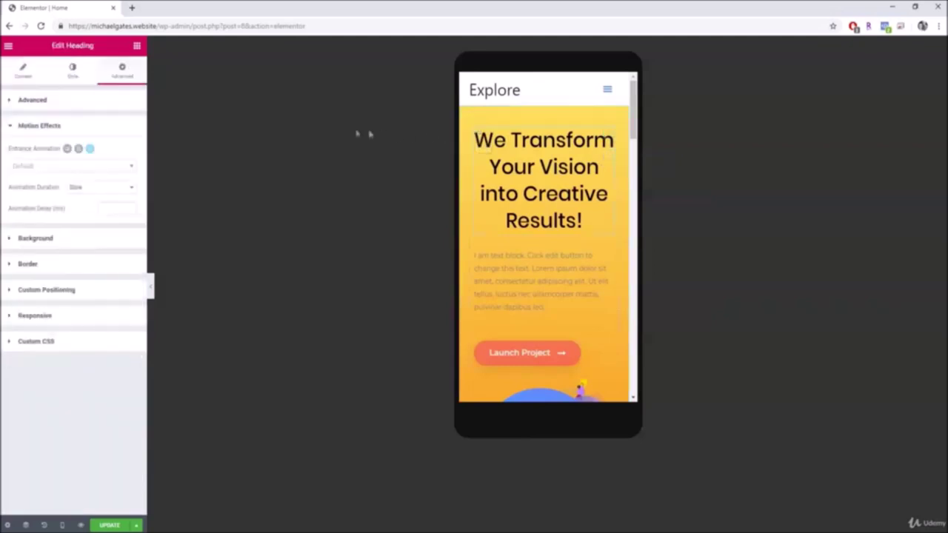
{"action": "left_click", "coordinate": [78, 74]}
{"action": "left_click", "coordinate": [123, 146]}
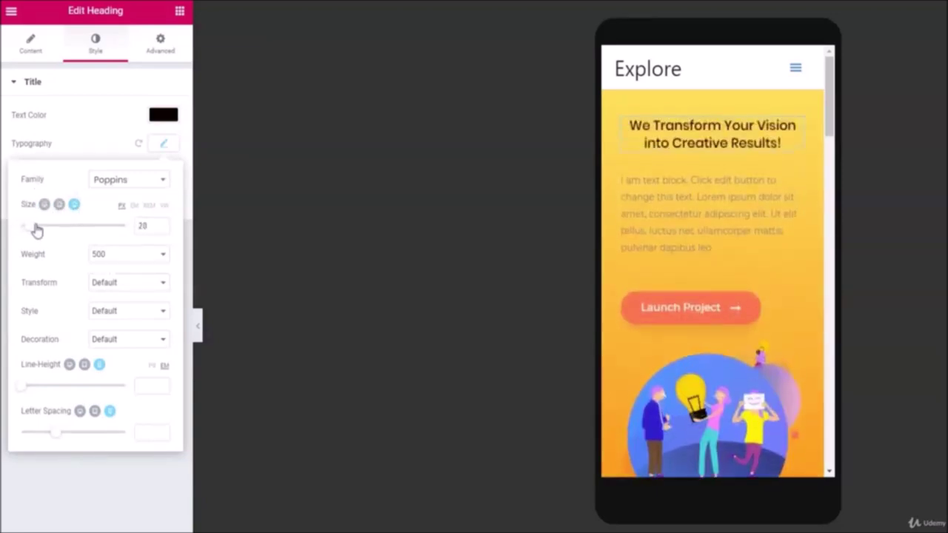
{"action": "left_click_drag", "start_coordinate": [34, 227], "coordinate": [33, 232]}
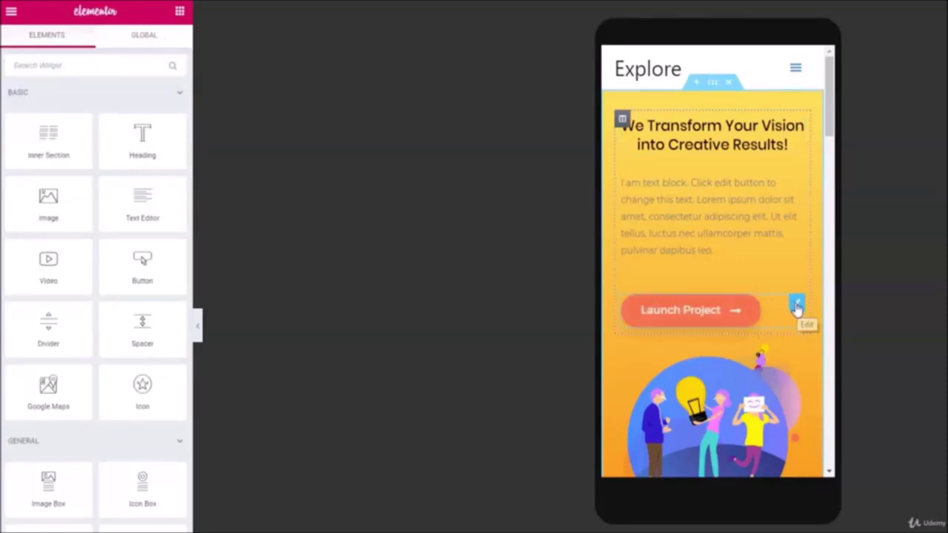
Set the Launch Project button's size to Extra Small and center it in the mobile view.
{"action": "left_click", "coordinate": [797, 305]}
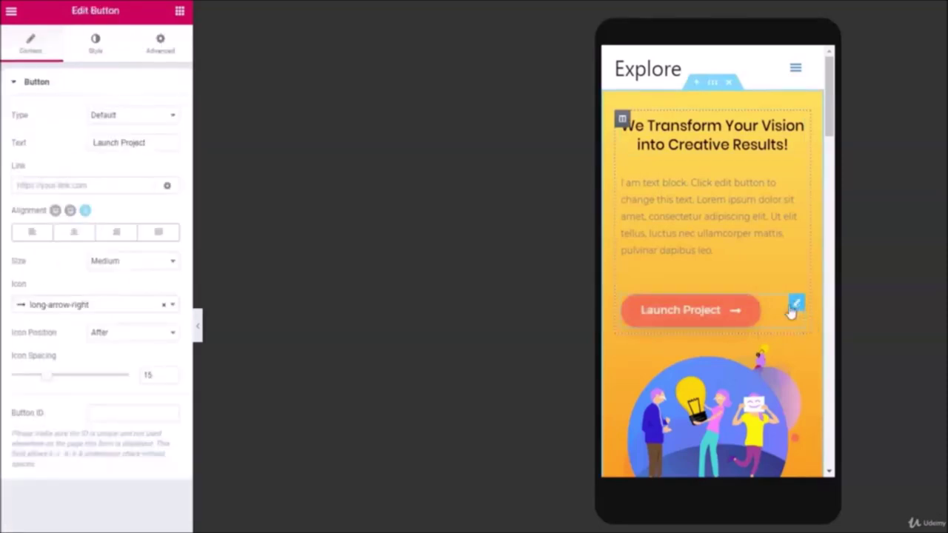
{"action": "left_click", "coordinate": [131, 261]}
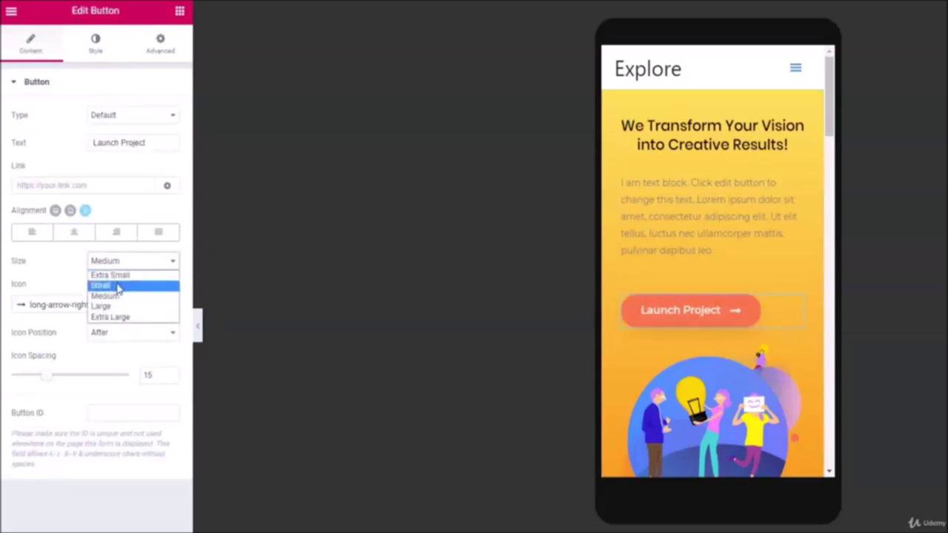
{"action": "left_click", "coordinate": [118, 286]}
{"action": "left_click", "coordinate": [118, 264]}
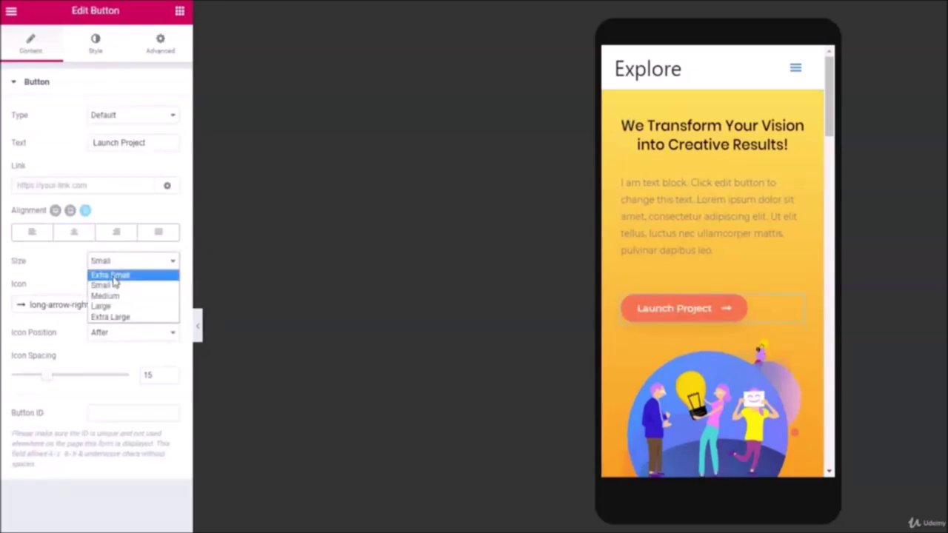
{"action": "left_click", "coordinate": [114, 274]}
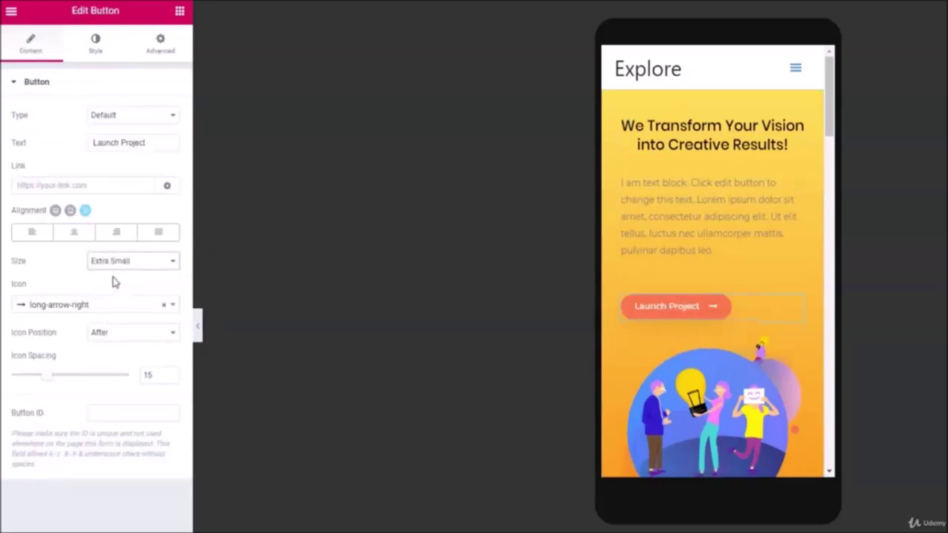
{"action": "left_click", "coordinate": [76, 234]}
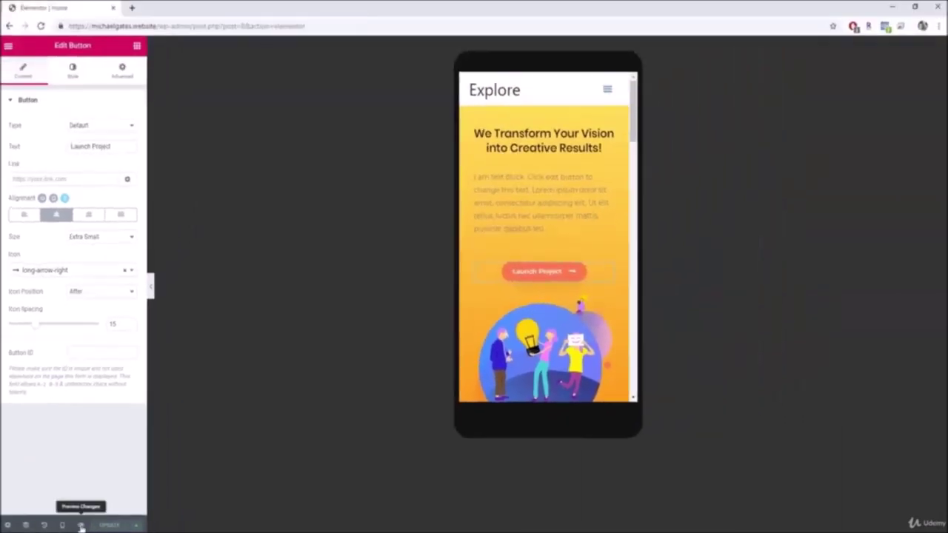
Preview the changes and look through the Home page from the hero section down to Our Team.
{"action": "left_click", "coordinate": [82, 525]}
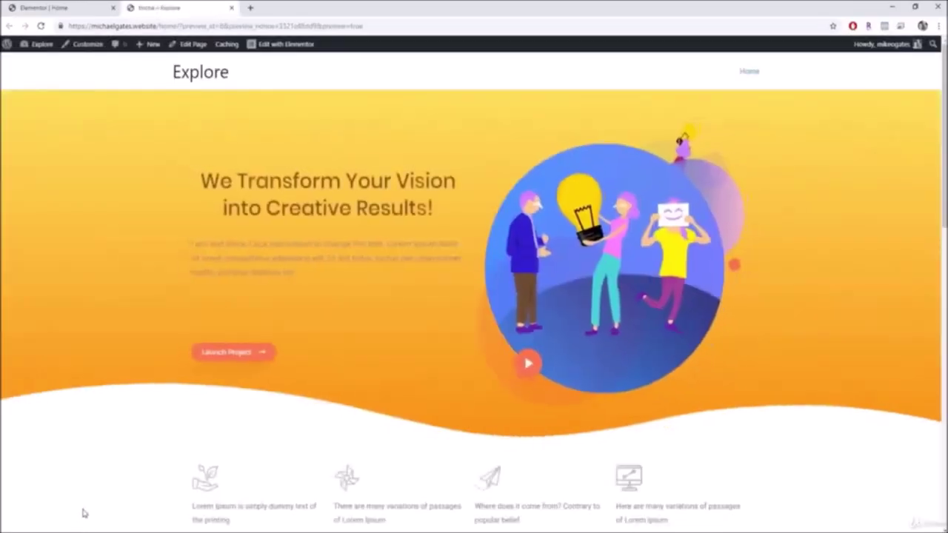
{"action": "scroll", "coordinate": [111, 493], "scroll_direction": "down", "scroll_amount": 2}
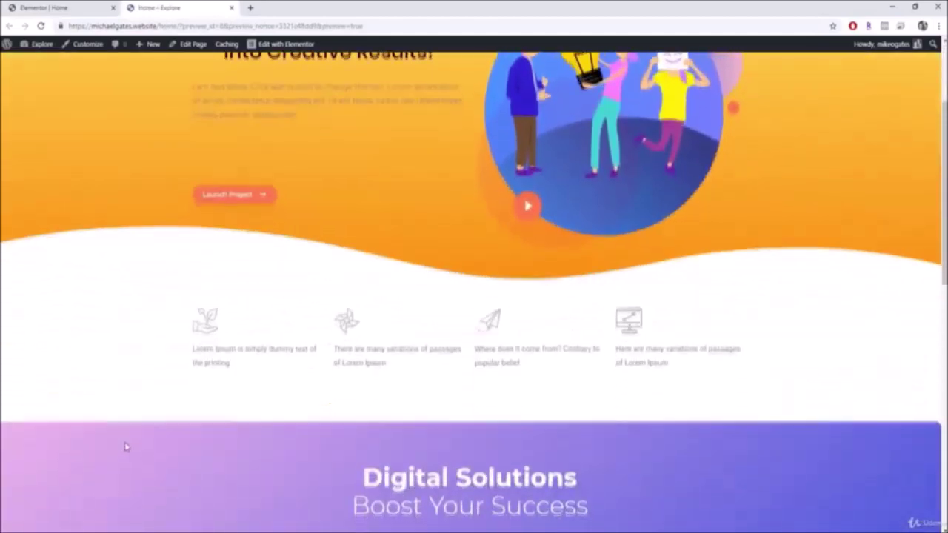
{"action": "scroll", "coordinate": [126, 447], "scroll_direction": "down", "scroll_amount": 7}
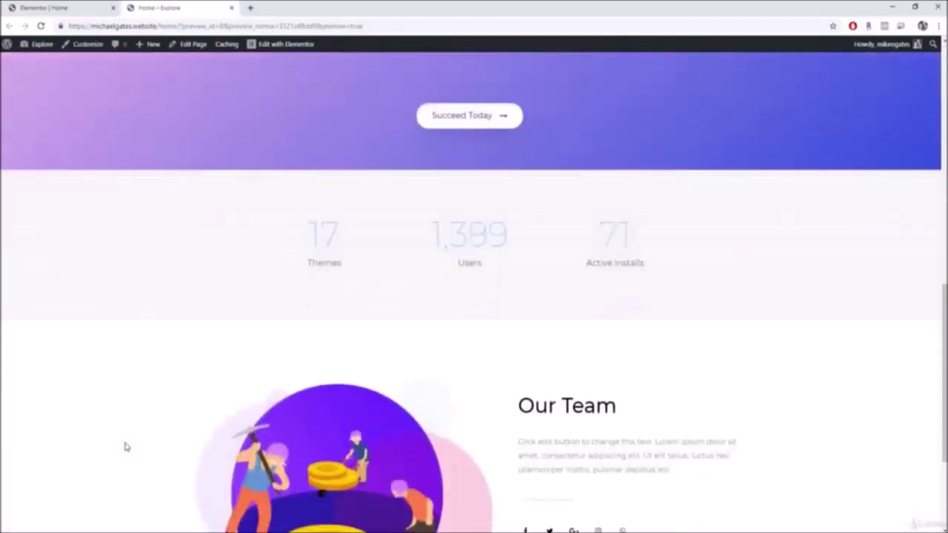
{"action": "scroll", "coordinate": [126, 447], "scroll_direction": "down", "scroll_amount": 3}
{"action": "scroll", "coordinate": [125, 446], "scroll_direction": "up", "scroll_amount": 5}
{"action": "scroll", "coordinate": [126, 447], "scroll_direction": "up", "scroll_amount": 8}
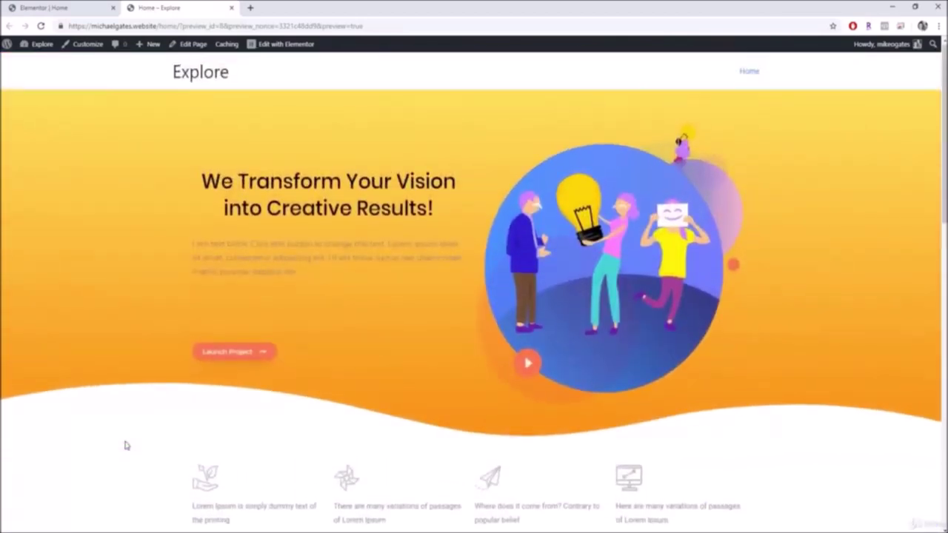
{"action": "scroll", "coordinate": [126, 445], "scroll_direction": "down", "scroll_amount": 5}
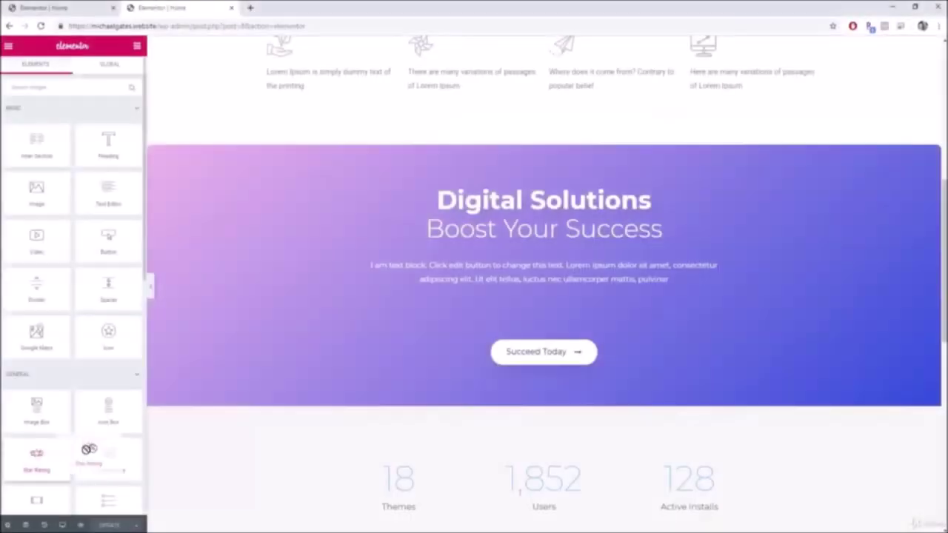
Add a Star Rating widget below the "Boost Your Success" heading in the Digital Solutions section and adjust its style.
{"action": "left_click_drag", "start_coordinate": [88, 448], "coordinate": [546, 241]}
{"action": "left_click", "coordinate": [71, 71]}
{"action": "left_click_drag", "start_coordinate": [32, 141], "coordinate": [40, 142]}
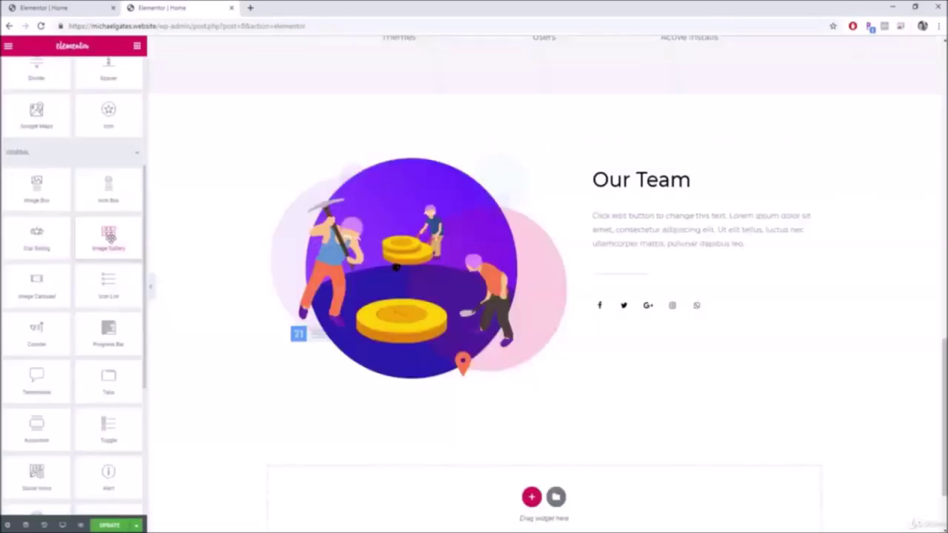
Add an Image Gallery widget with three portrait photos below the Our Team paragraph.
{"action": "left_click_drag", "start_coordinate": [108, 236], "coordinate": [669, 248]}
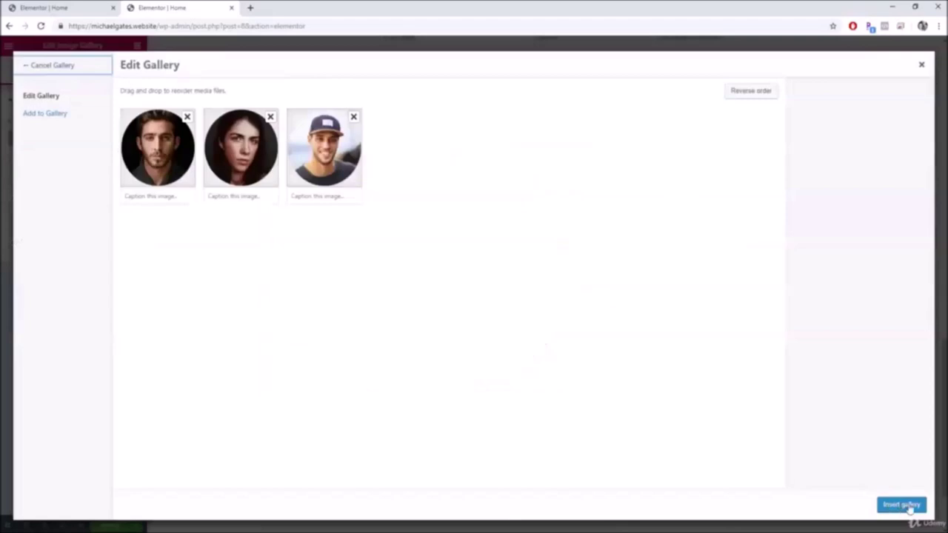
{"action": "left_click", "coordinate": [901, 505]}
{"action": "left_click", "coordinate": [100, 218]}
{"action": "left_click", "coordinate": [78, 247]}
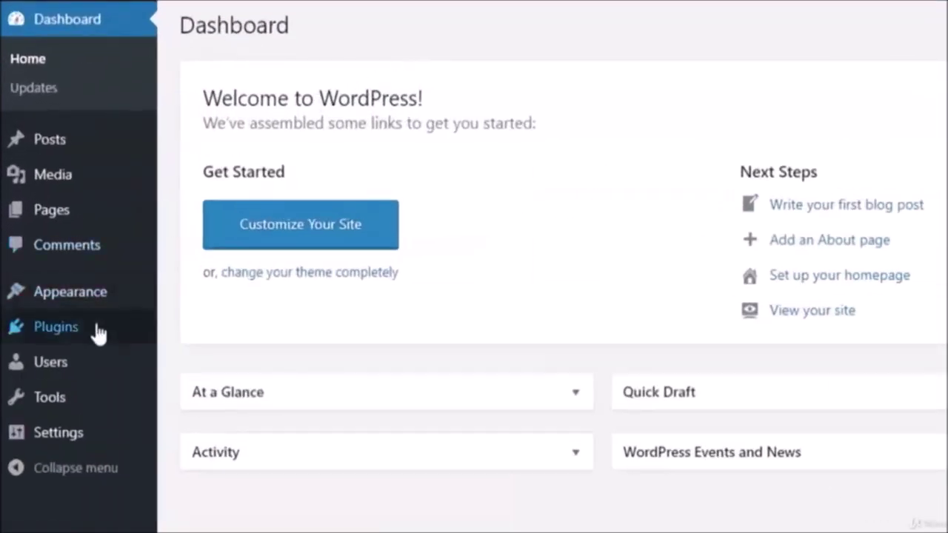
Find the Elementor Page Builder plugin by searching for "el", install and activate it, and skip its Getting Started introduction.
{"action": "mouse_move", "coordinate": [49, 223]}
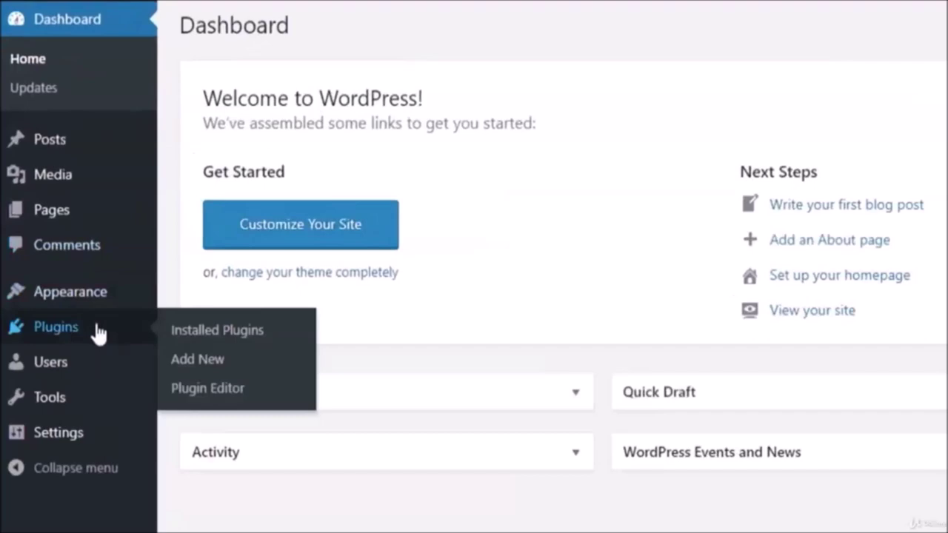
{"action": "left_click", "coordinate": [222, 366]}
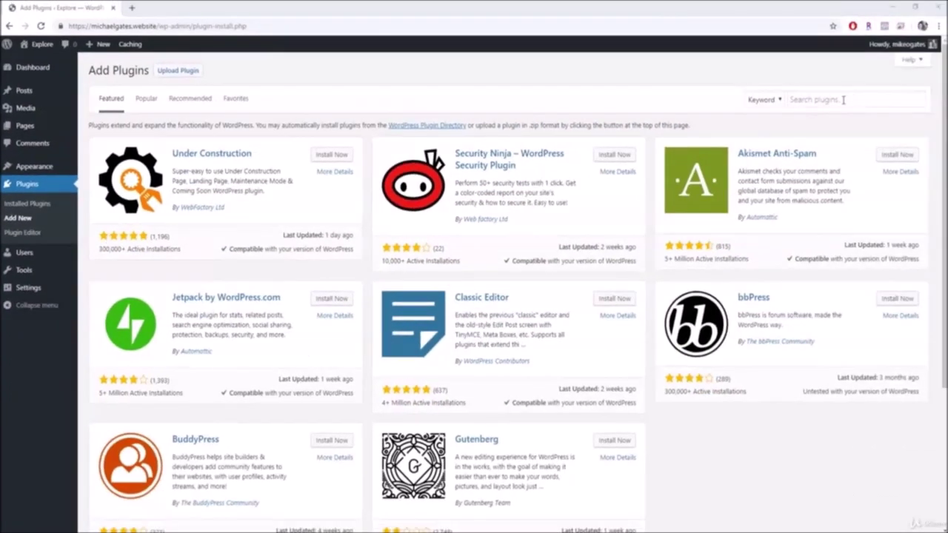
{"action": "left_click", "coordinate": [842, 99]}
{"action": "type", "text": "c"}
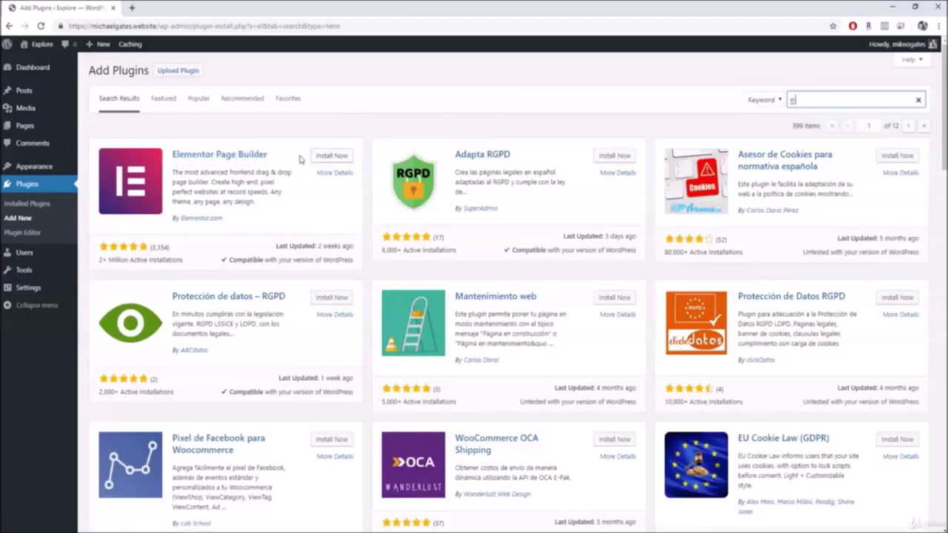
{"action": "left_click", "coordinate": [337, 156]}
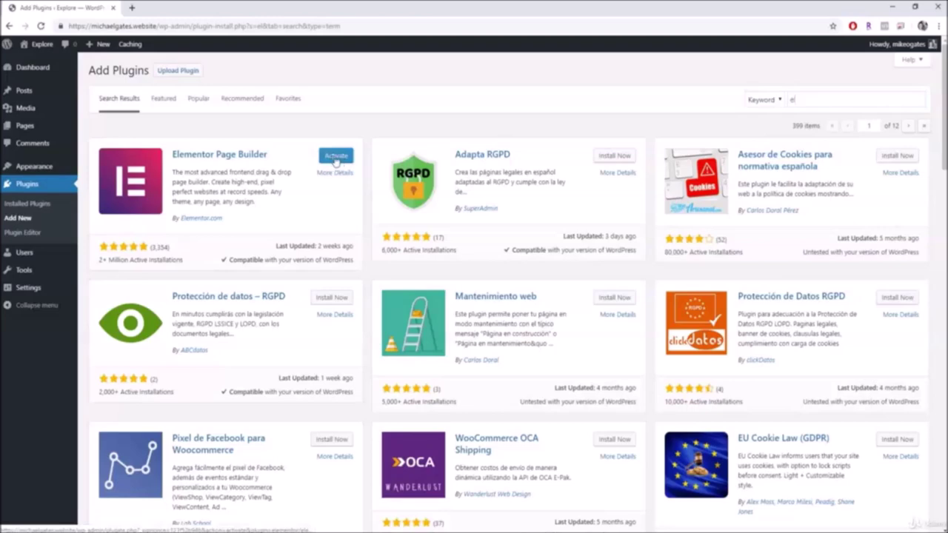
{"action": "left_click", "coordinate": [341, 158]}
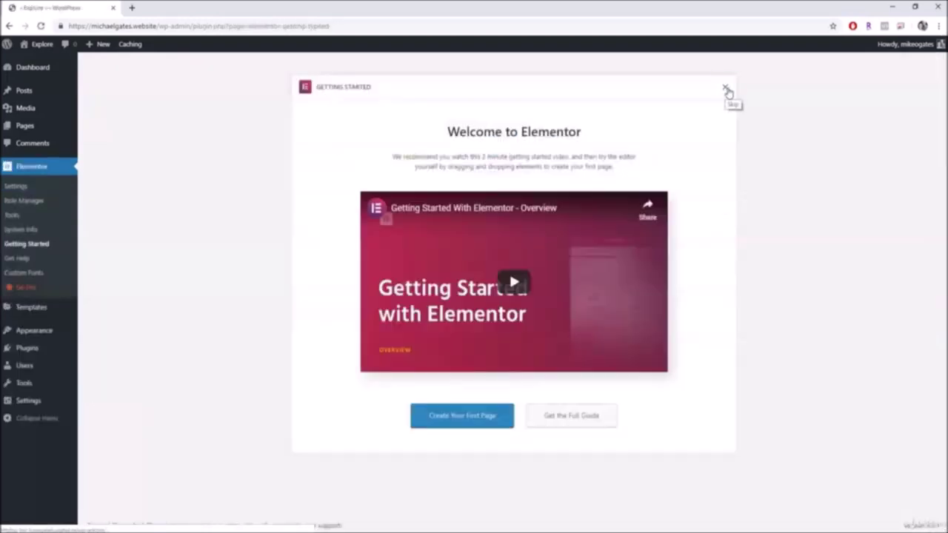
{"action": "left_click", "coordinate": [726, 88]}
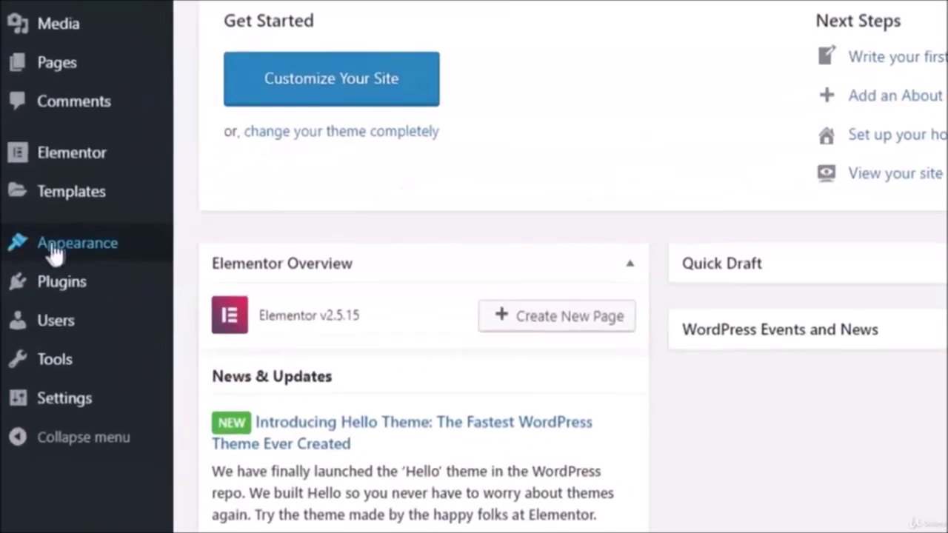
Search the theme directory for "astra", and install and activate the Astra theme.
{"action": "mouse_move", "coordinate": [23, 249]}
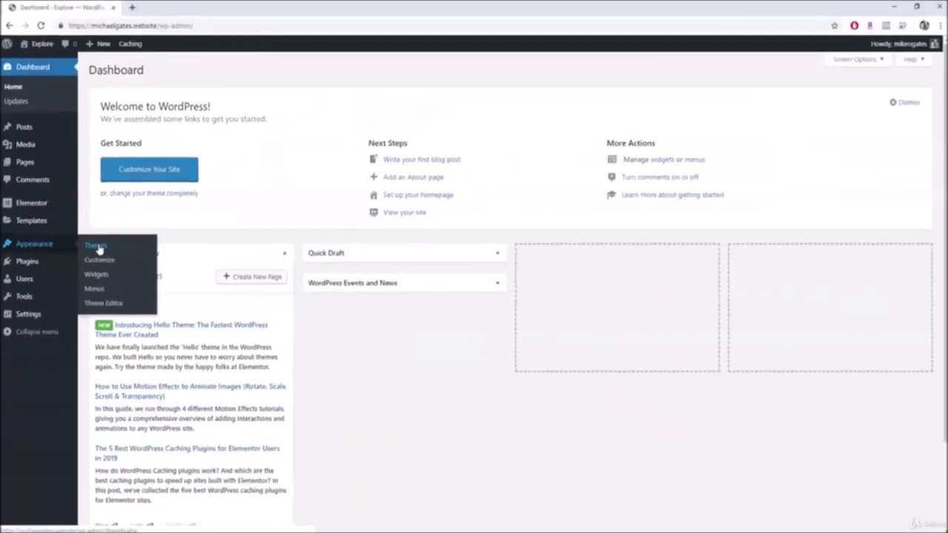
{"action": "left_click", "coordinate": [98, 249]}
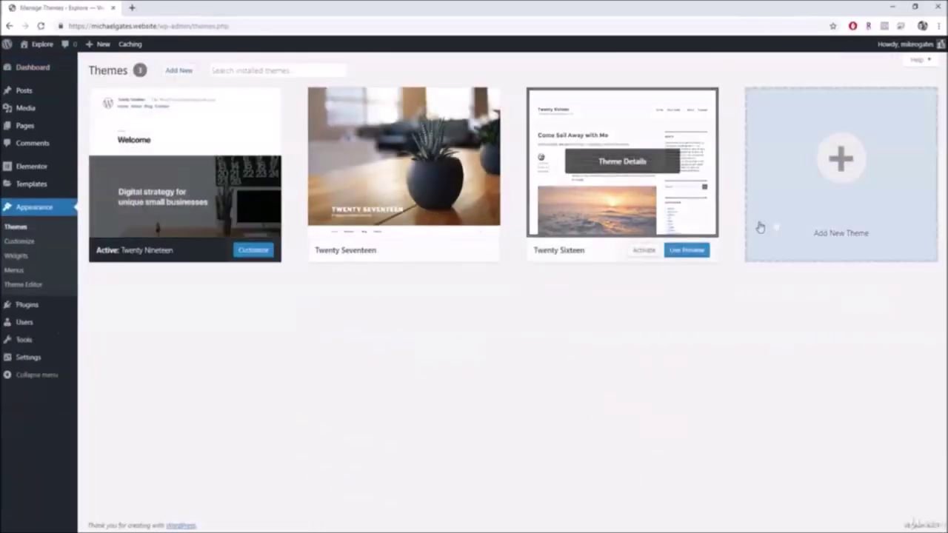
{"action": "left_click", "coordinate": [840, 217]}
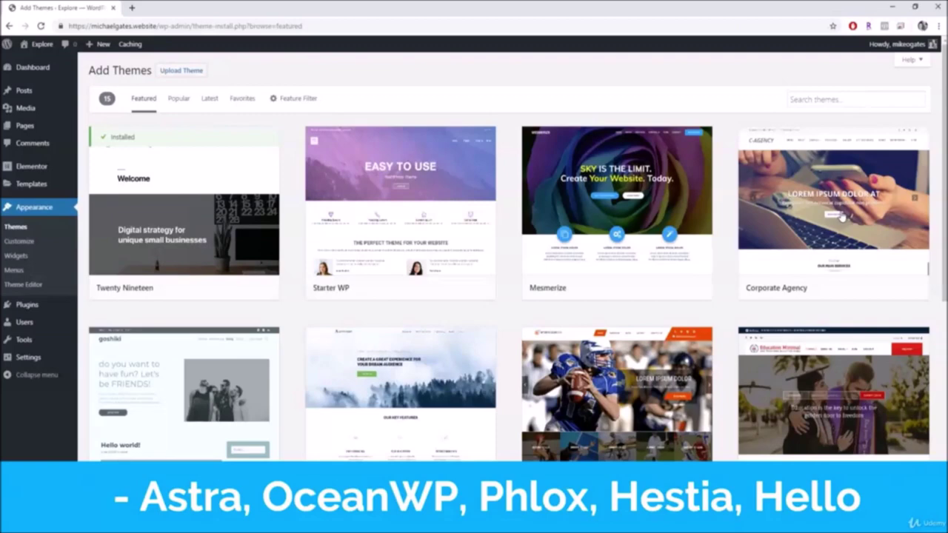
{"action": "left_click", "coordinate": [822, 99]}
{"action": "type", "text": "astra"}
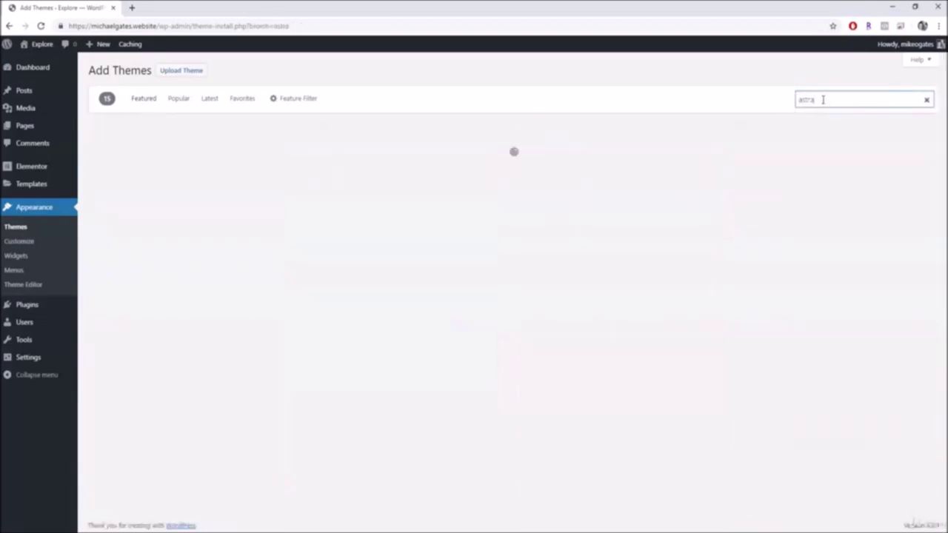
{"action": "mouse_move", "coordinate": [184, 282]}
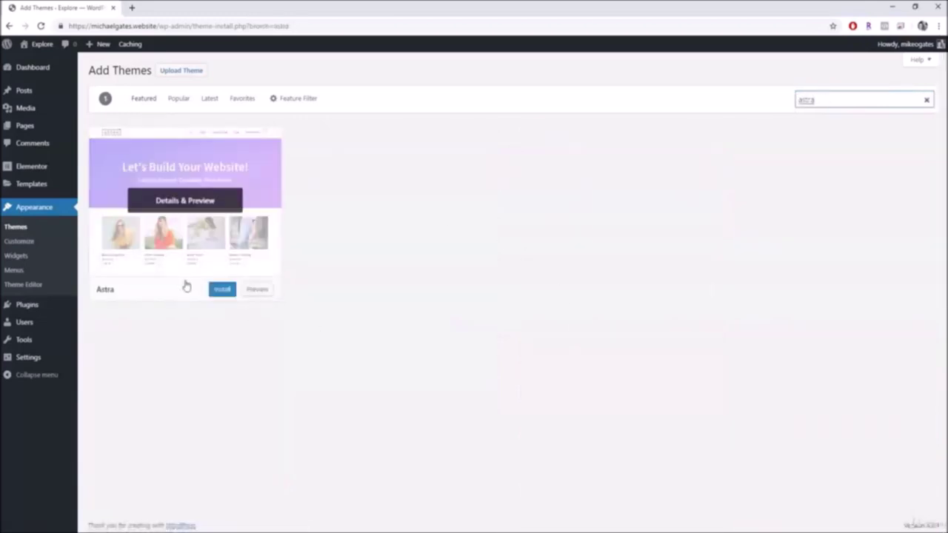
{"action": "left_click", "coordinate": [222, 289]}
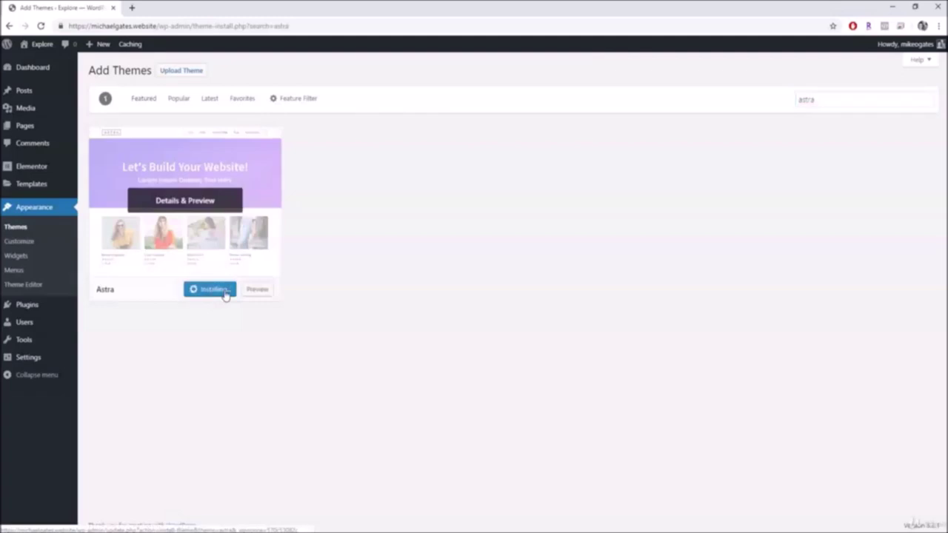
{"action": "left_click", "coordinate": [212, 294]}
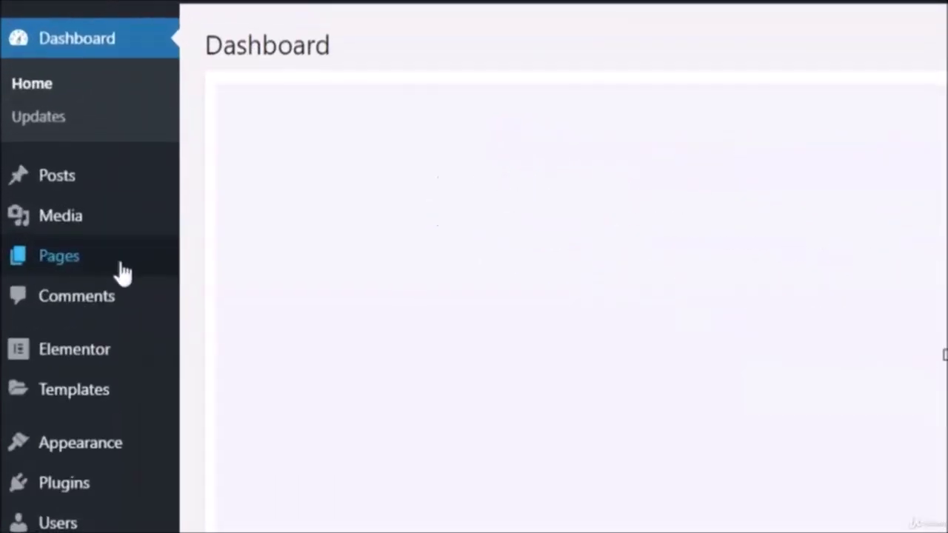
Move the default Privacy Policy and Sample Page pages to the trash with one bulk action.
{"action": "mouse_move", "coordinate": [42, 168]}
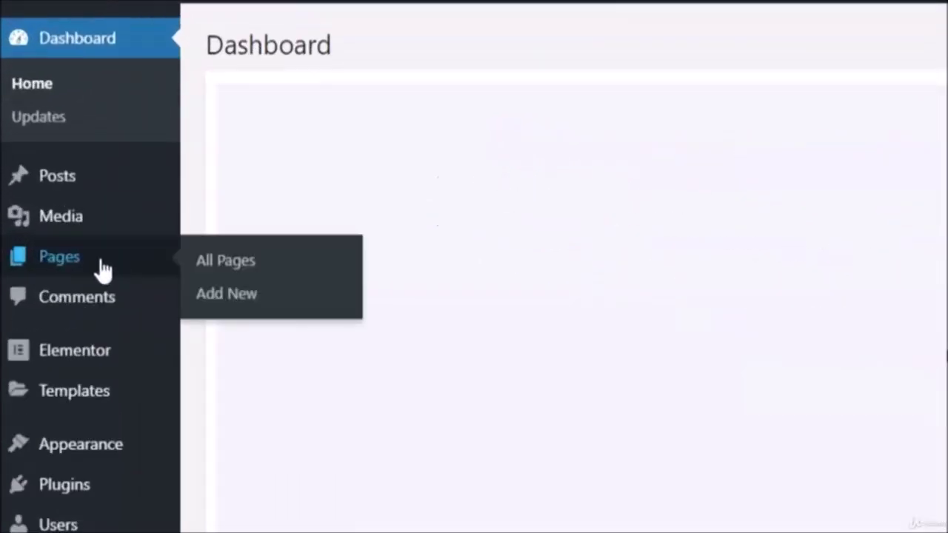
{"action": "left_click", "coordinate": [236, 268]}
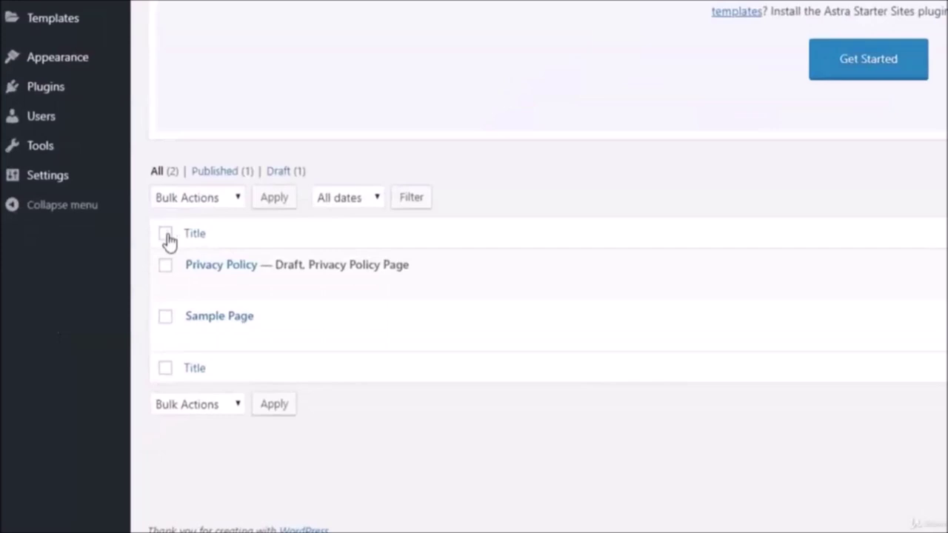
{"action": "left_click", "coordinate": [166, 236]}
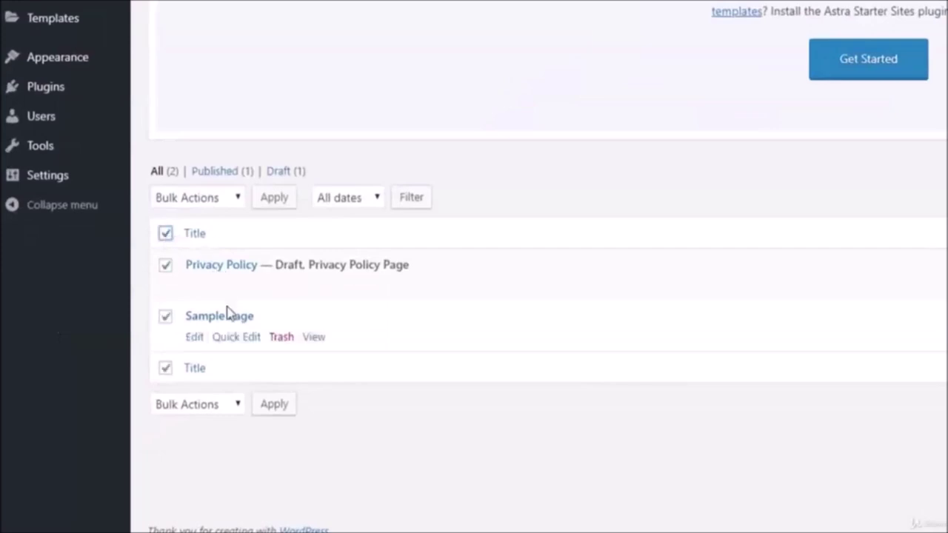
{"action": "left_click", "coordinate": [231, 205]}
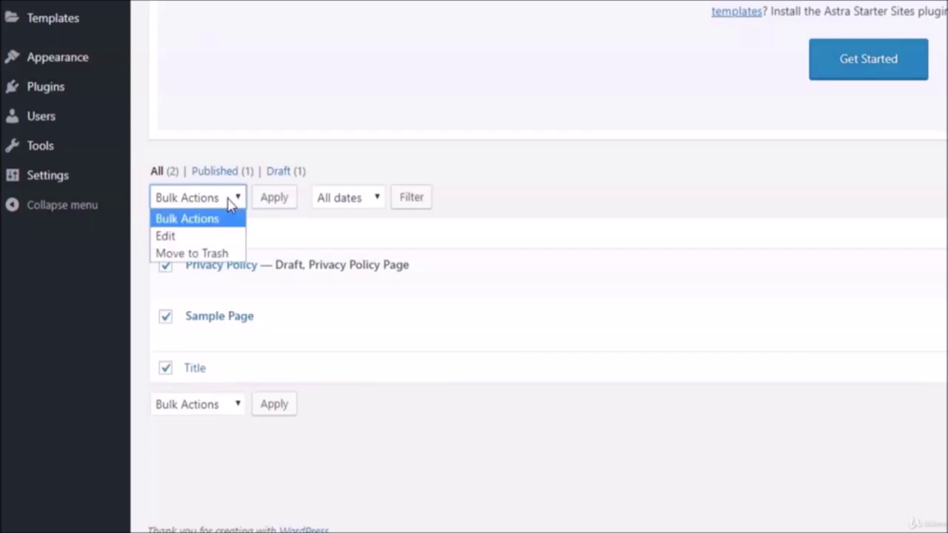
{"action": "left_click", "coordinate": [220, 254]}
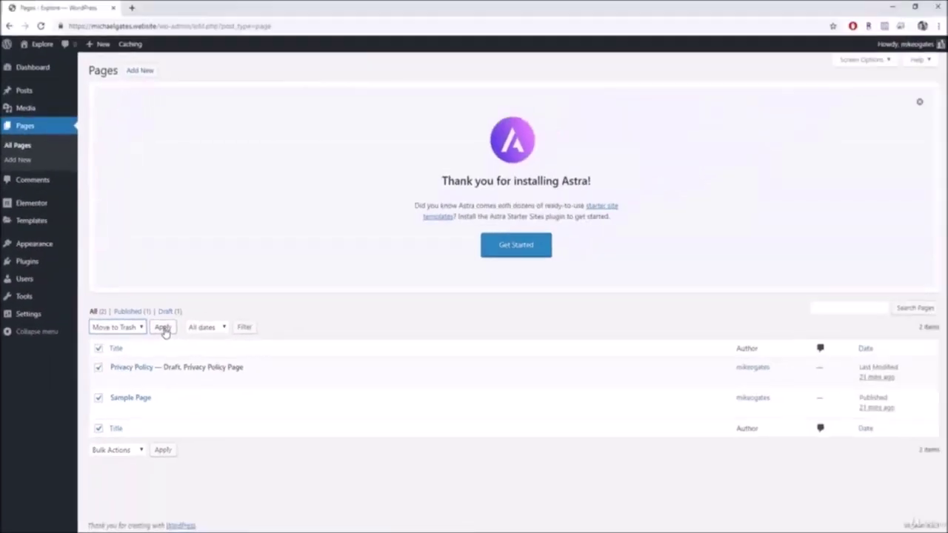
{"action": "left_click", "coordinate": [163, 328]}
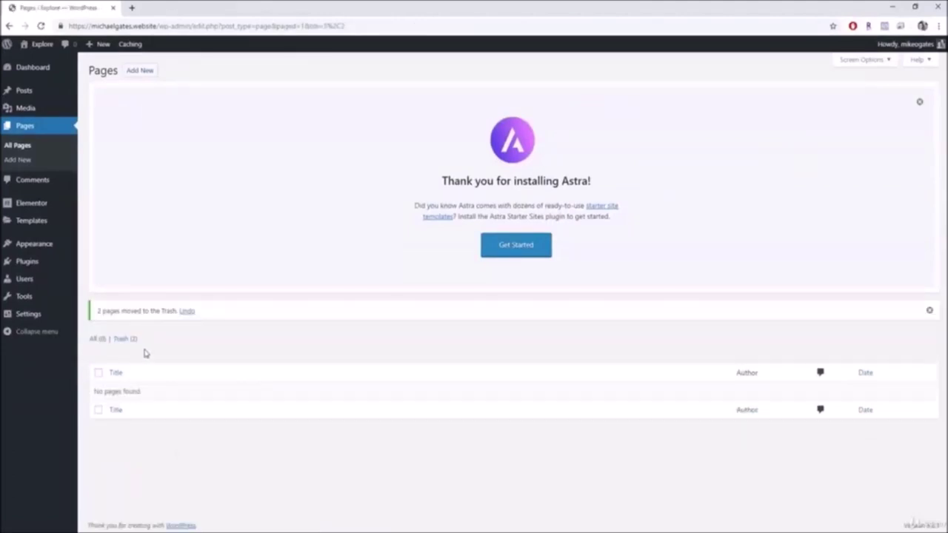
Permanently delete both trashed pages, Privacy Policy and Sample Page, with a bulk action.
{"action": "left_click", "coordinate": [123, 339]}
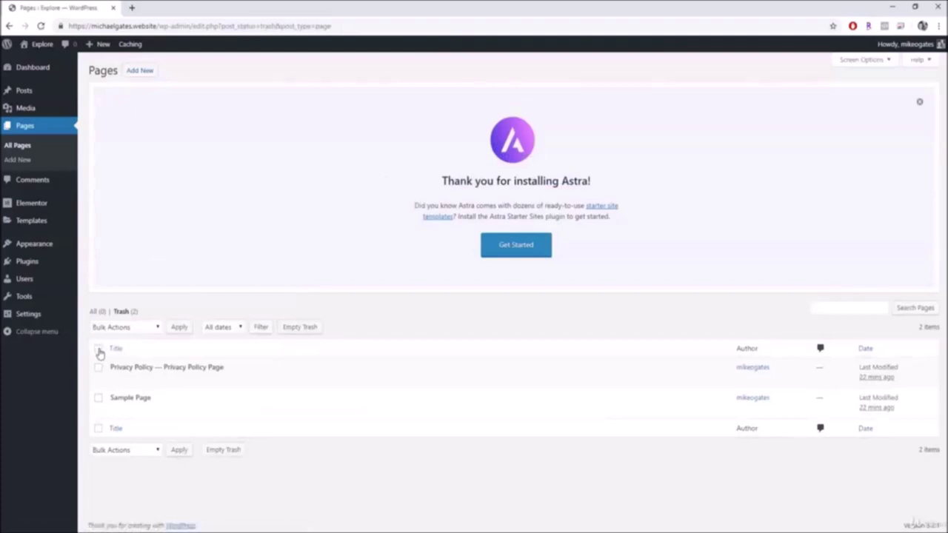
{"action": "left_click", "coordinate": [99, 348]}
{"action": "left_click", "coordinate": [145, 330]}
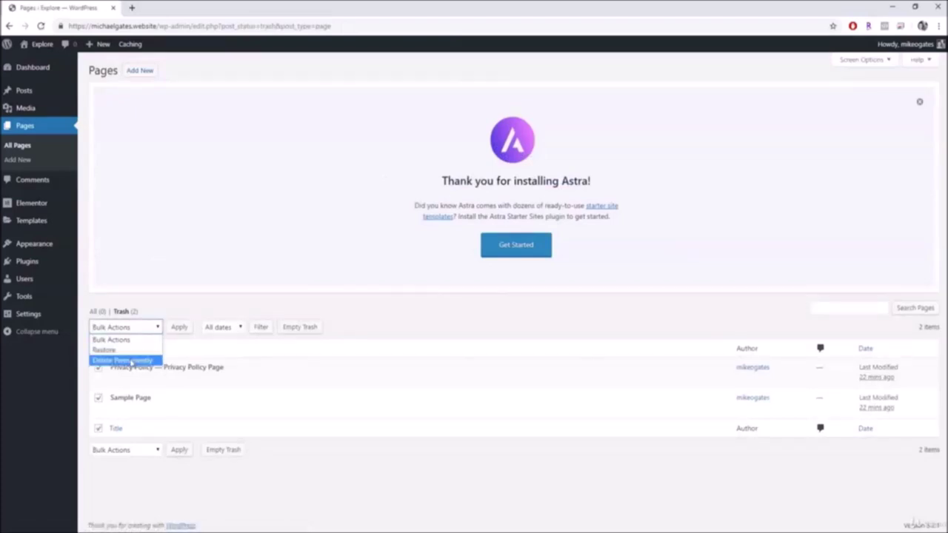
{"action": "left_click", "coordinate": [125, 361]}
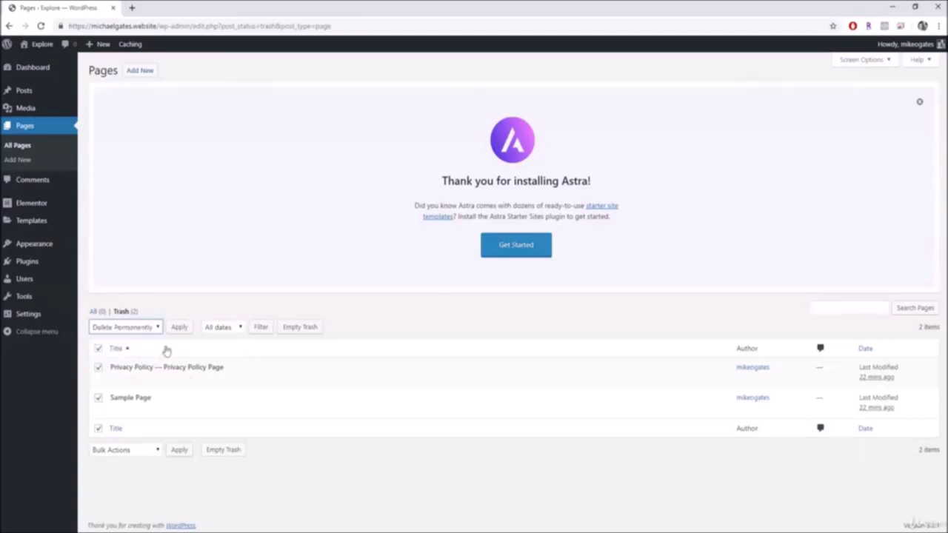
{"action": "left_click", "coordinate": [179, 329]}
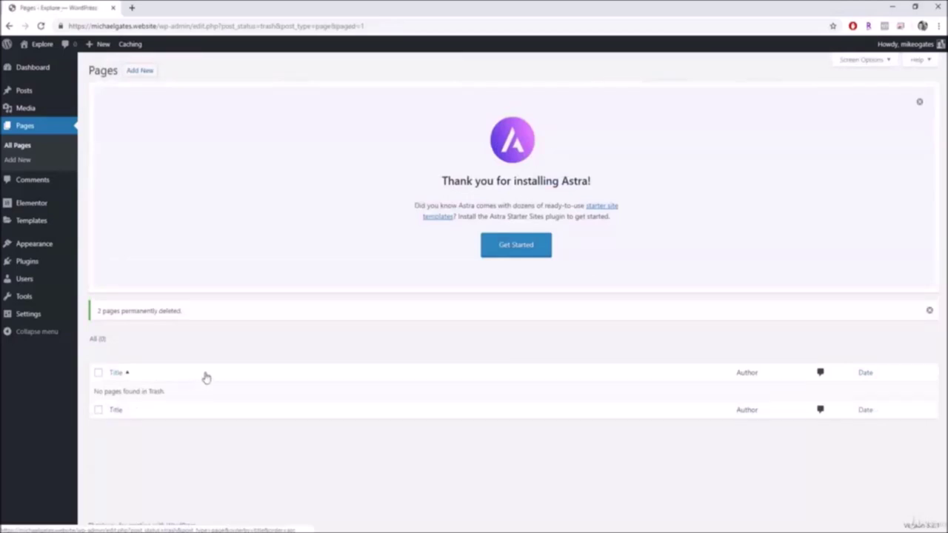
Create a new page titled "Home" and open it for editing with Elementor.
{"action": "left_click", "coordinate": [140, 71]}
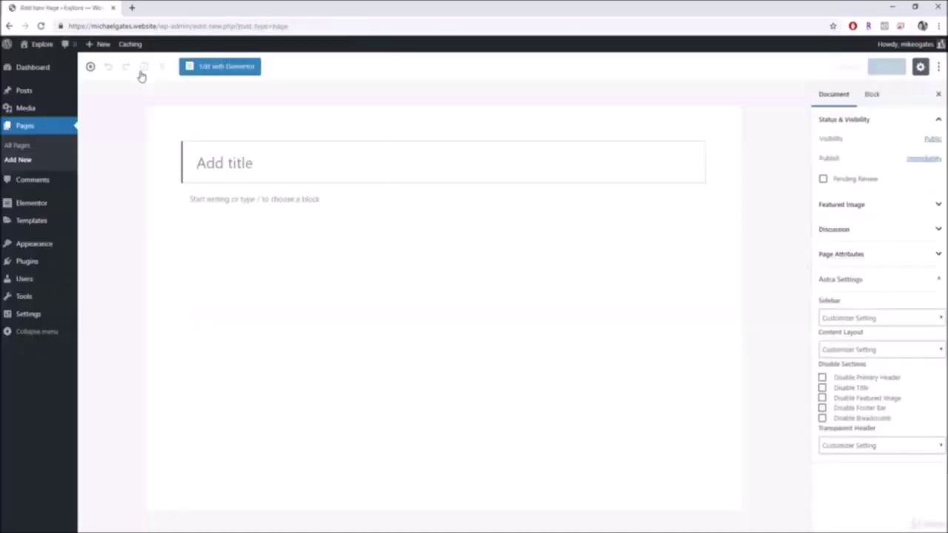
{"action": "type", "text": "Home"}
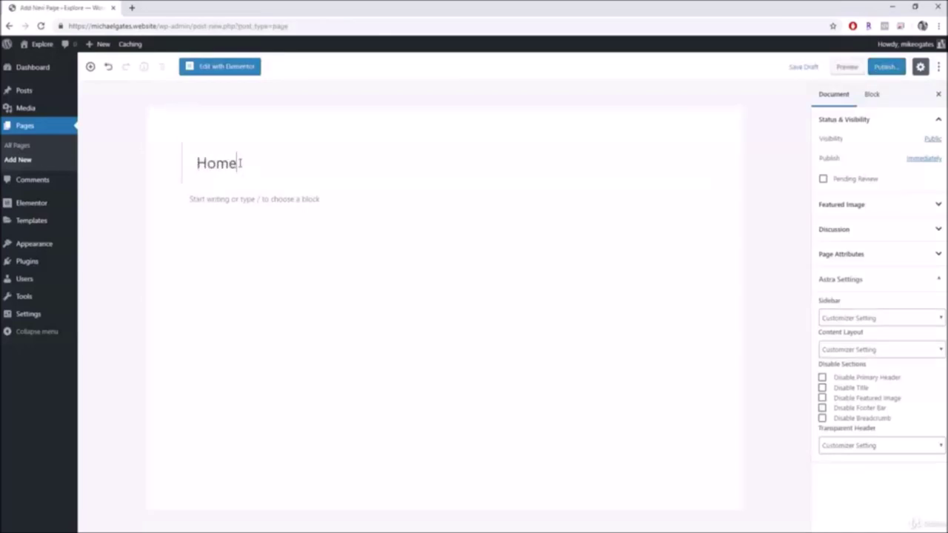
{"action": "left_click", "coordinate": [227, 73]}
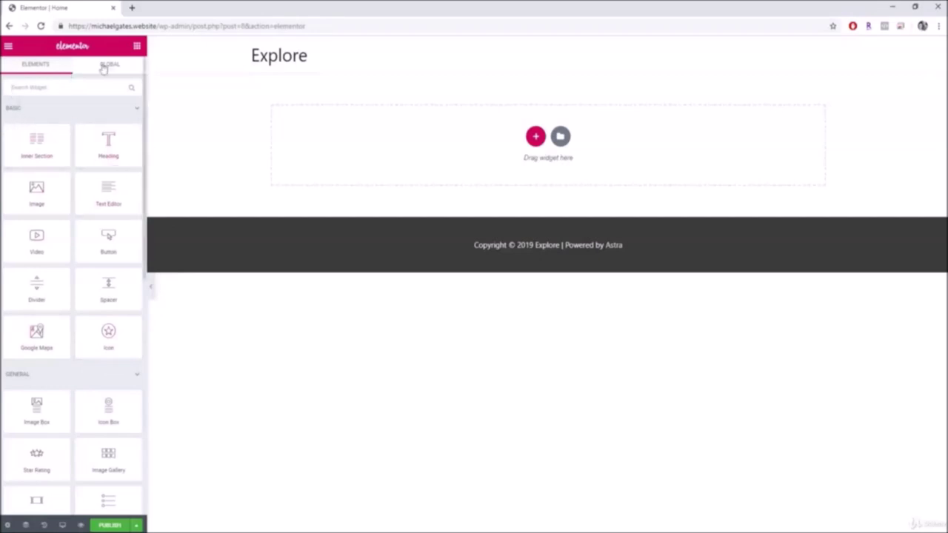
Look through Elementor's available widgets and its style, settings and navigation options.
{"action": "scroll", "coordinate": [99, 362], "scroll_direction": "down", "scroll_amount": 6}
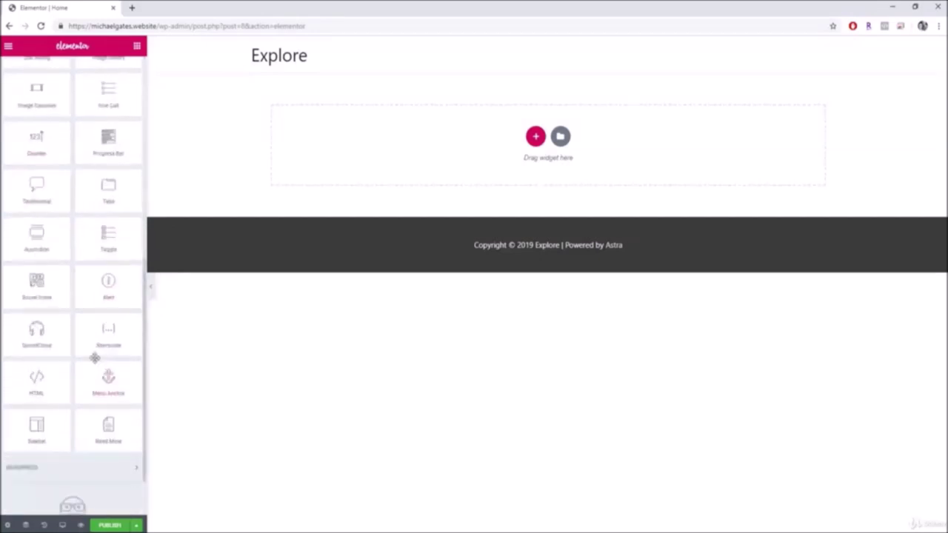
{"action": "scroll", "coordinate": [87, 362], "scroll_direction": "up", "scroll_amount": 8}
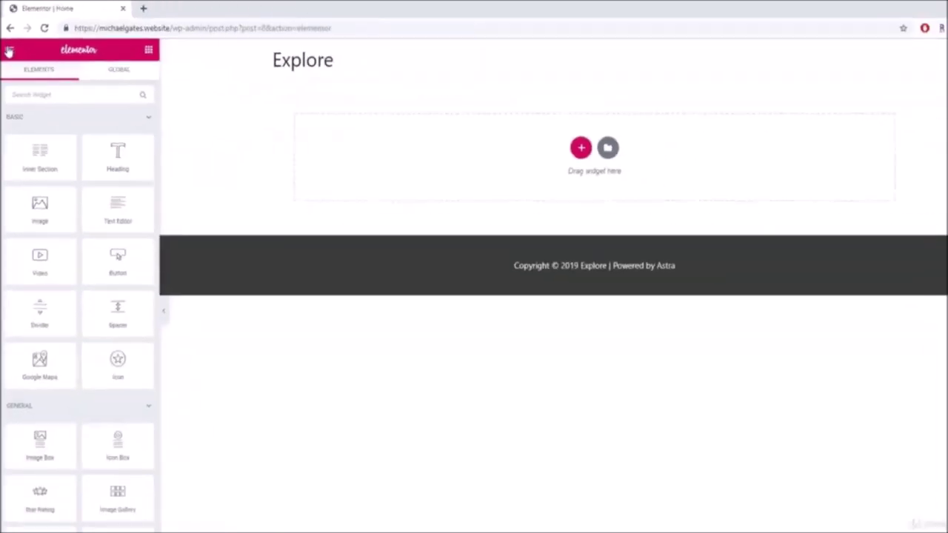
{"action": "left_click", "coordinate": [8, 49]}
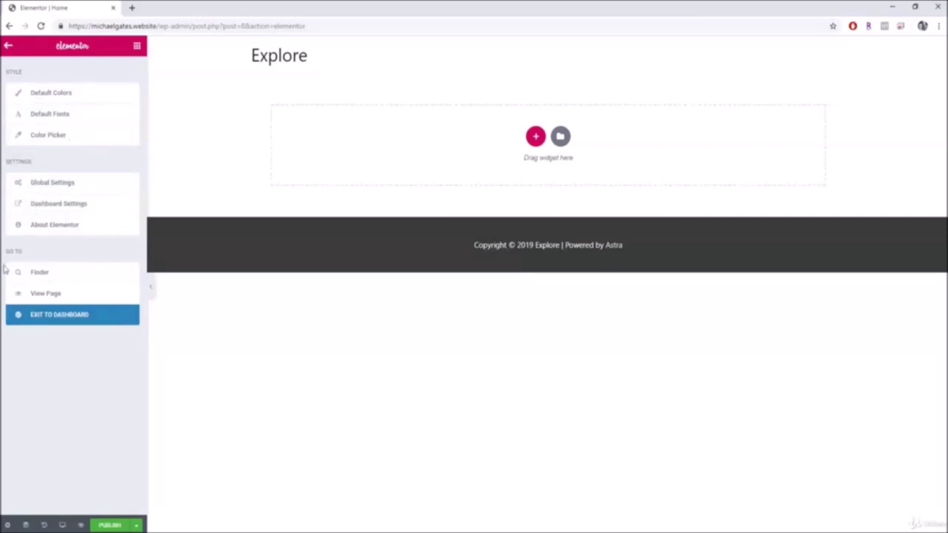
{"action": "left_click", "coordinate": [9, 47]}
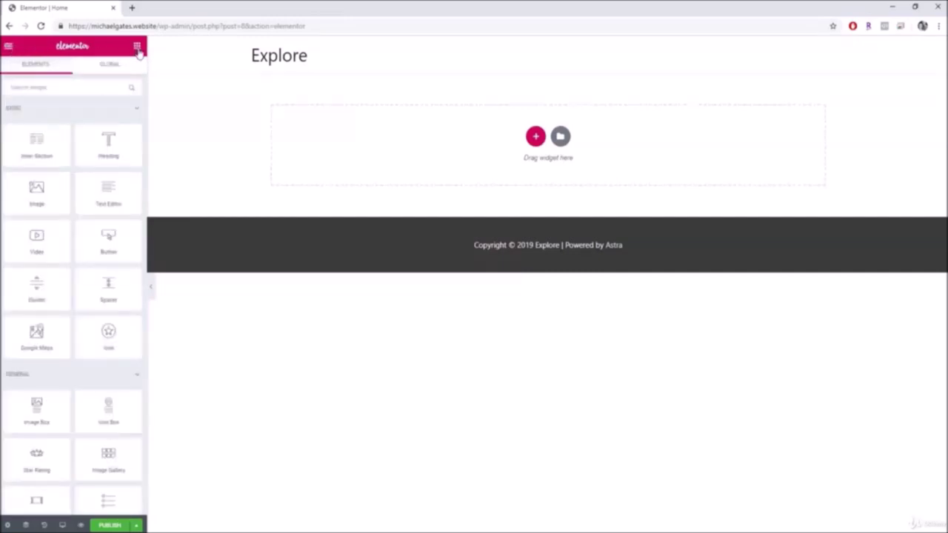
{"action": "scroll", "coordinate": [66, 444], "scroll_direction": "down", "scroll_amount": 6}
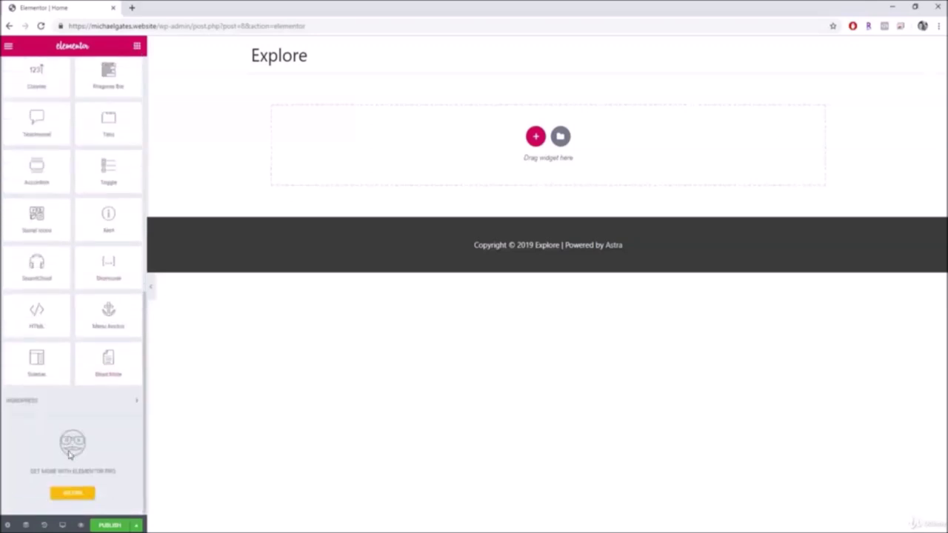
{"action": "scroll", "coordinate": [70, 451], "scroll_direction": "up", "scroll_amount": 8}
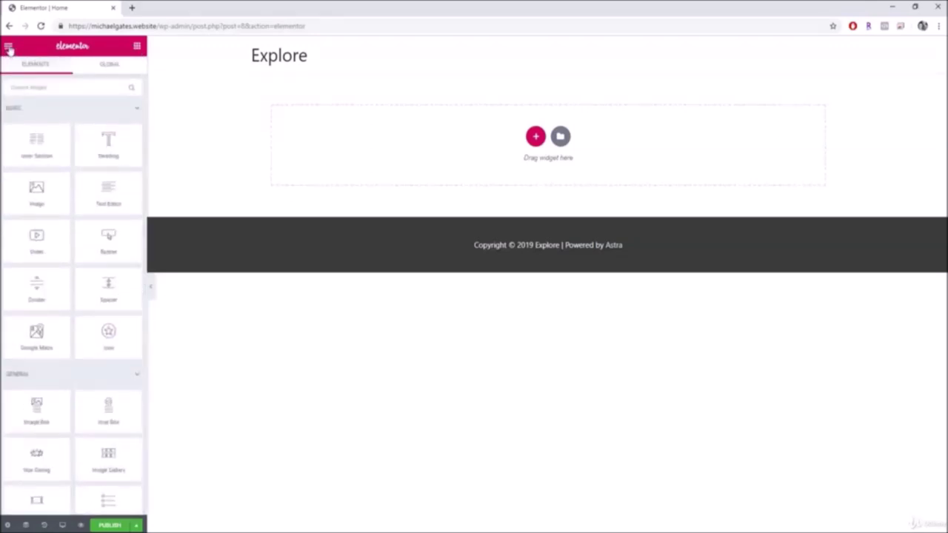
{"action": "left_click", "coordinate": [9, 47]}
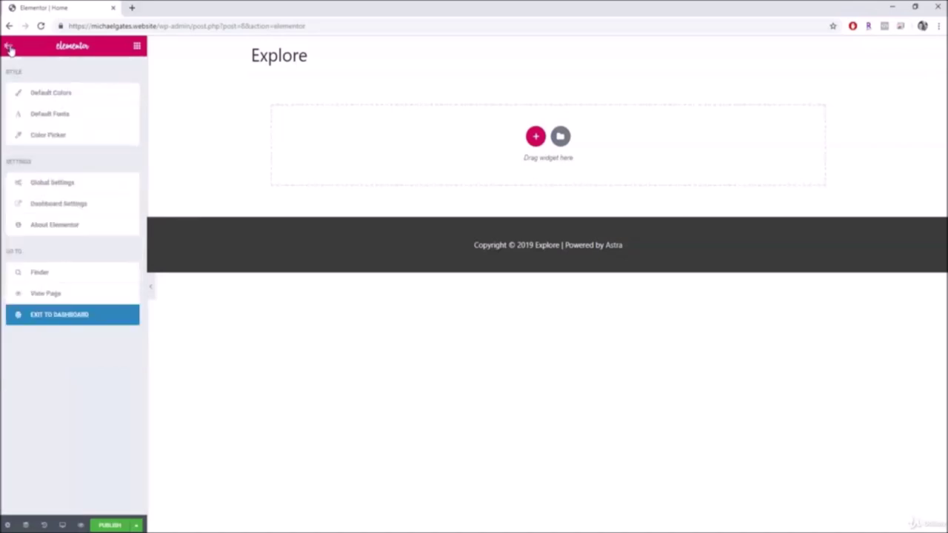
Add a Heading widget to the empty content area of the Home page.
{"action": "left_click", "coordinate": [136, 47]}
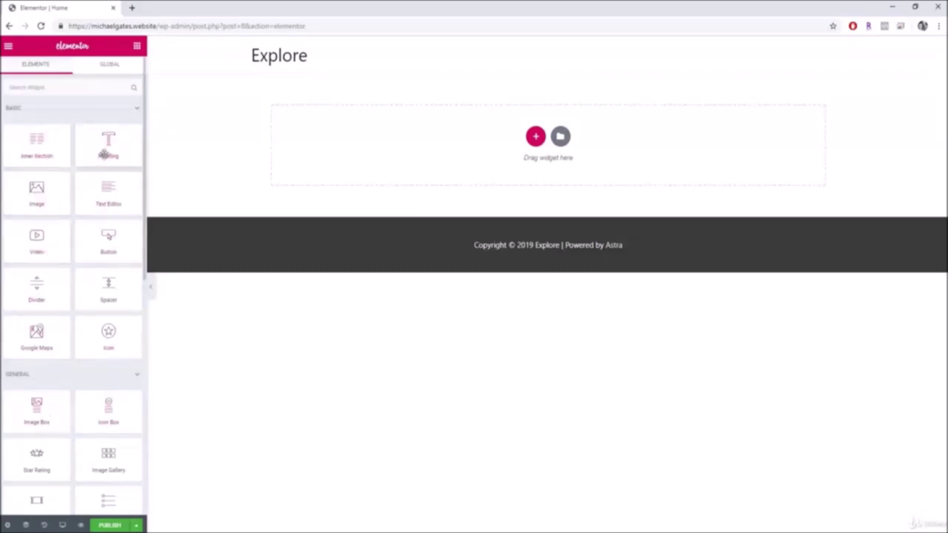
{"action": "left_click_drag", "start_coordinate": [99, 137], "coordinate": [508, 140]}
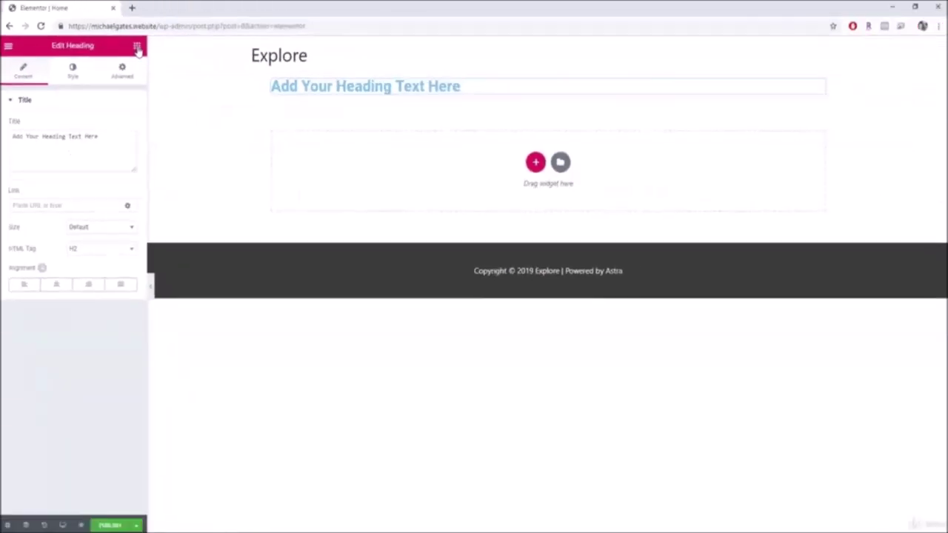
In the page settings, try the Elementor Canvas and Elementor Full Width page layouts, and set the layout back to Default.
{"action": "left_click", "coordinate": [288, 97]}
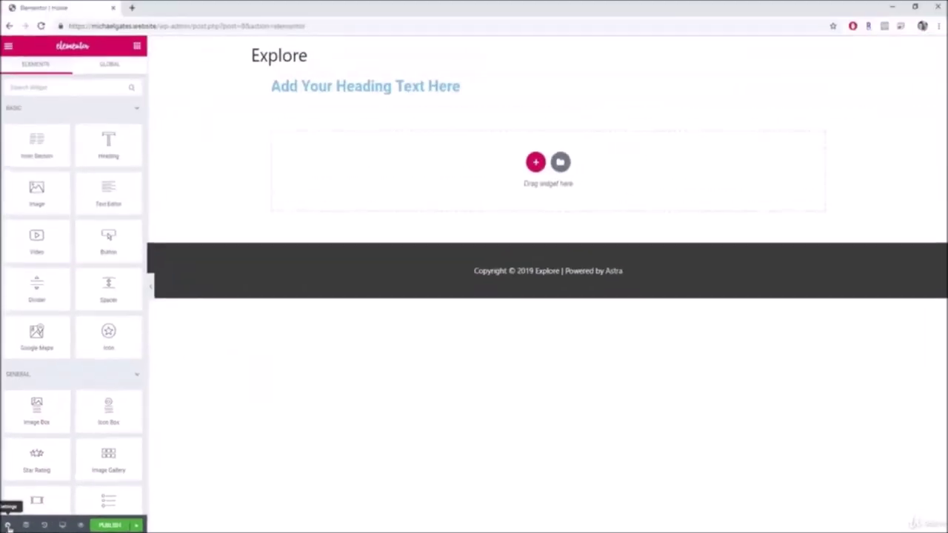
{"action": "left_click", "coordinate": [18, 517]}
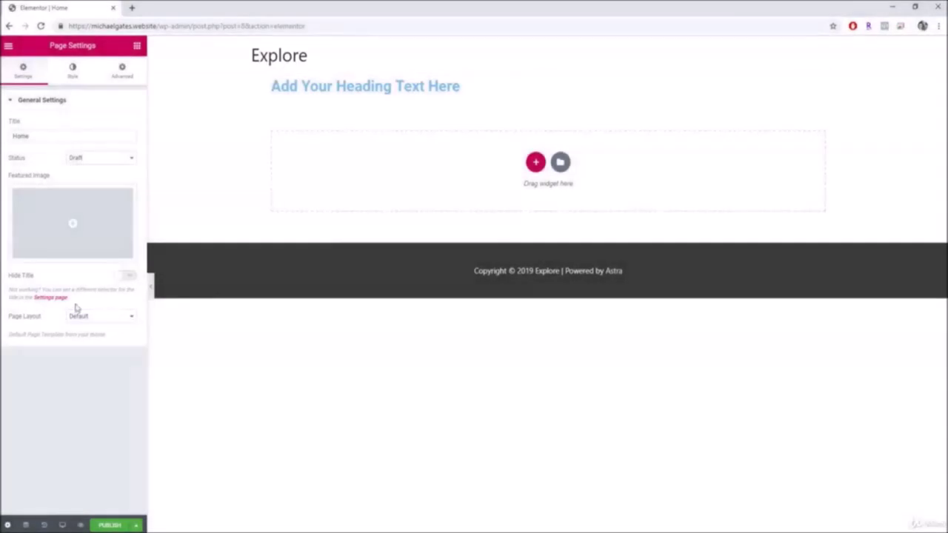
{"action": "left_click", "coordinate": [132, 320]}
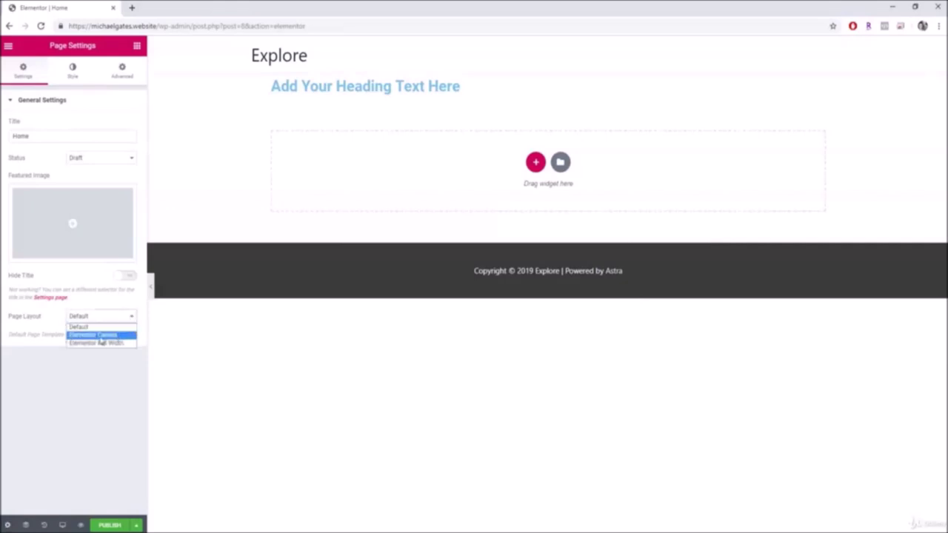
{"action": "left_click", "coordinate": [103, 335]}
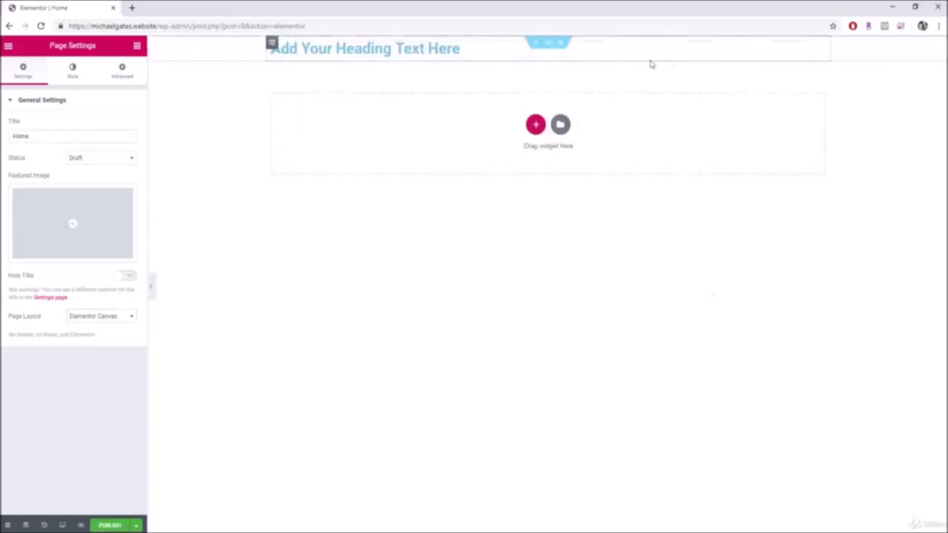
{"action": "left_click", "coordinate": [100, 316]}
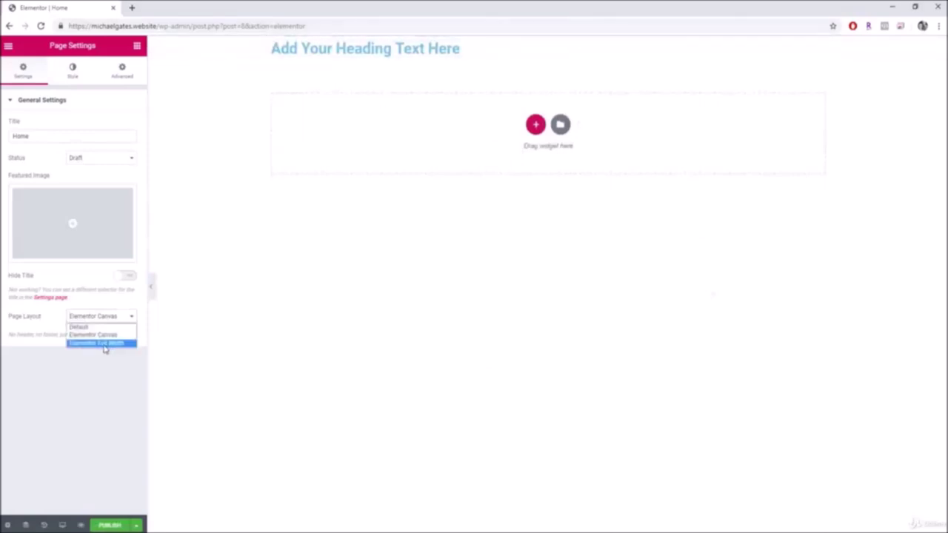
{"action": "left_click", "coordinate": [103, 343]}
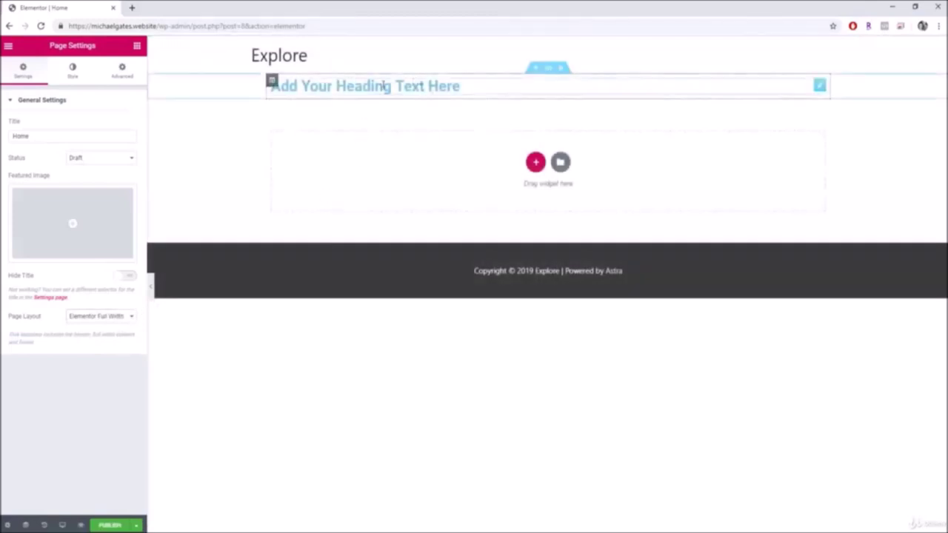
{"action": "left_click", "coordinate": [110, 317]}
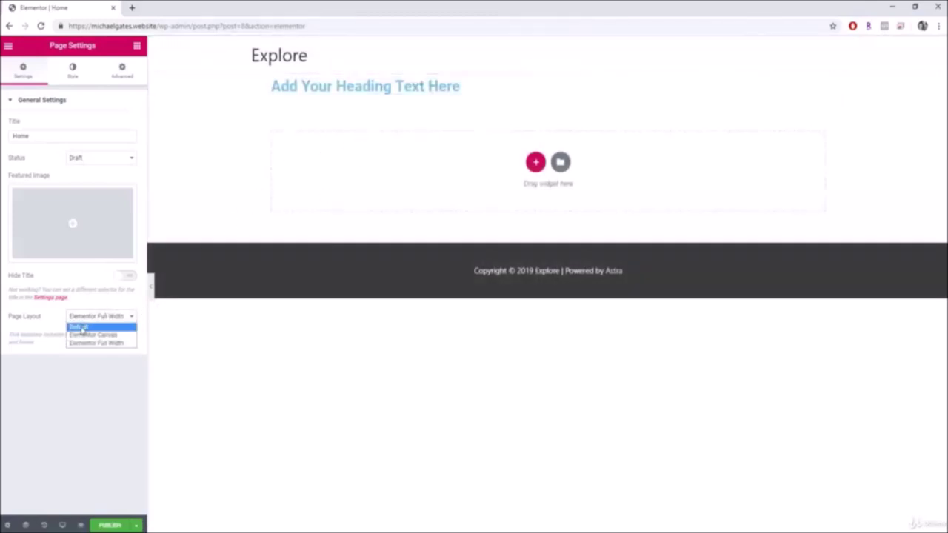
{"action": "left_click", "coordinate": [79, 328]}
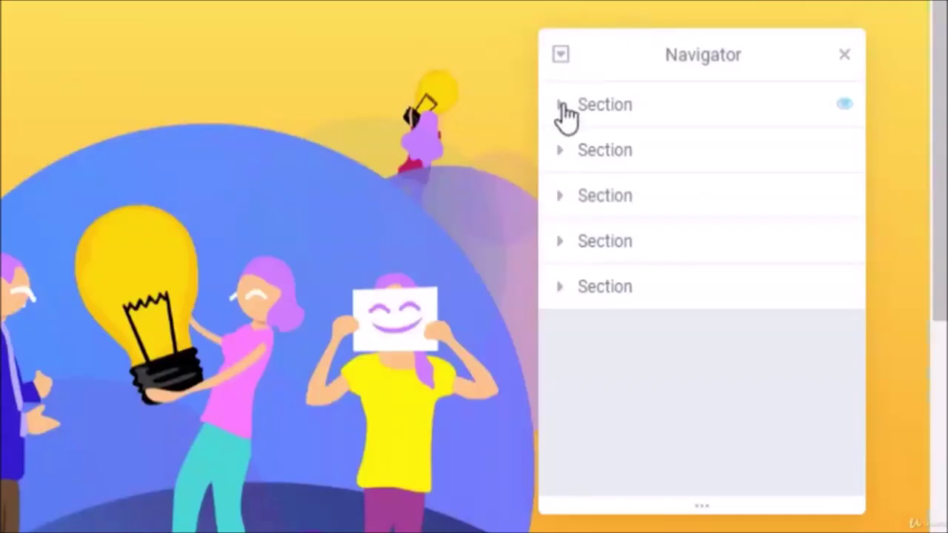
Expand sections and columns in the Navigator of the sample page to examine its nested structure down to the Counter widgets.
{"action": "left_click", "coordinate": [560, 110]}
{"action": "left_click", "coordinate": [561, 244]}
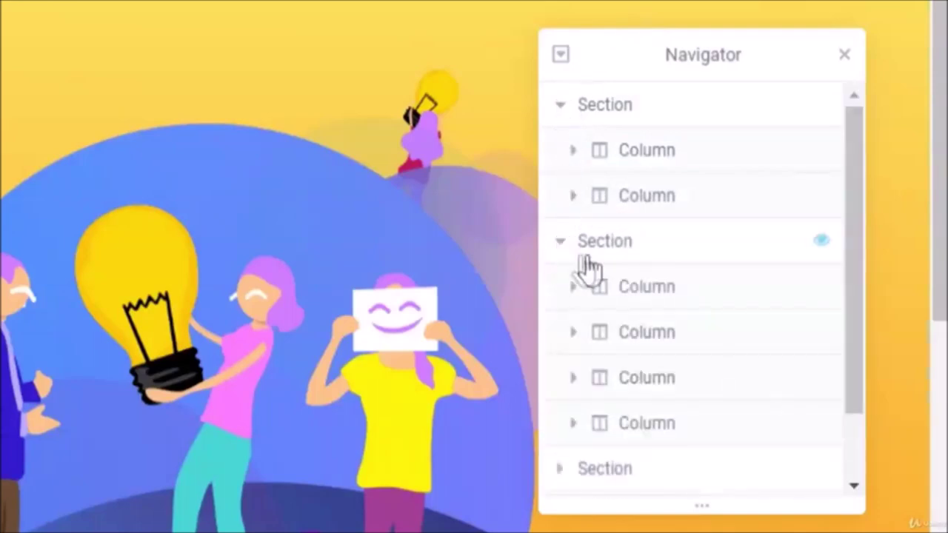
{"action": "left_click", "coordinate": [573, 197]}
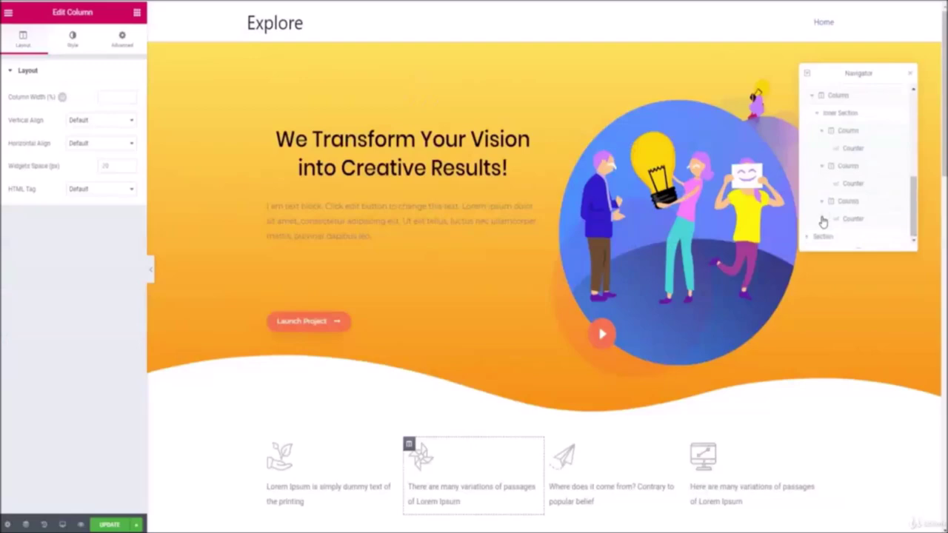
{"action": "left_click", "coordinate": [846, 219]}
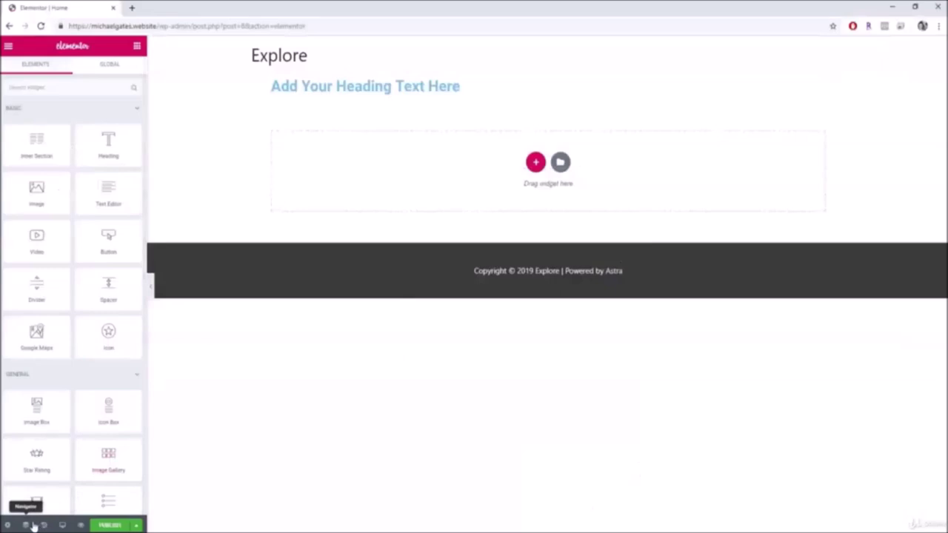
Examine the Home page structure in the Navigator by selecting its section, column and heading to view each one's settings.
{"action": "left_click", "coordinate": [29, 524]}
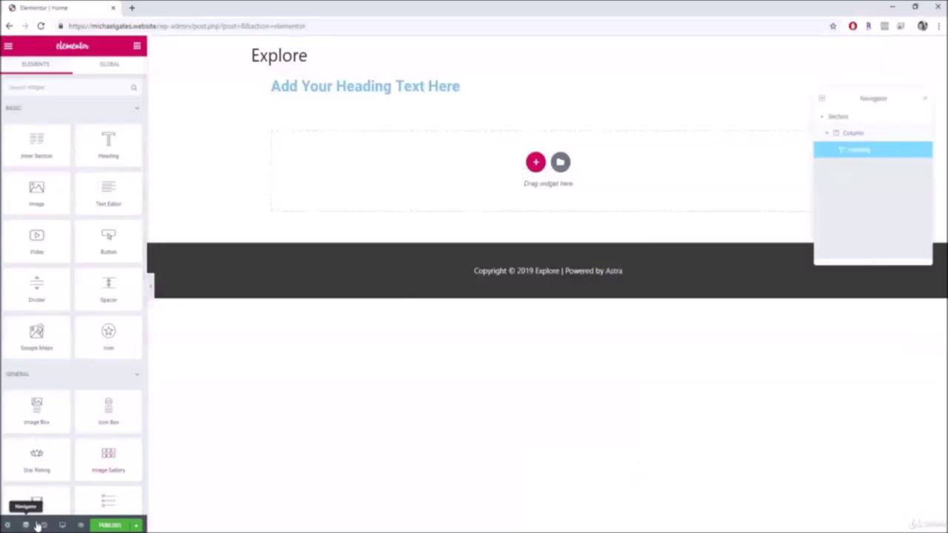
{"action": "left_click", "coordinate": [822, 119]}
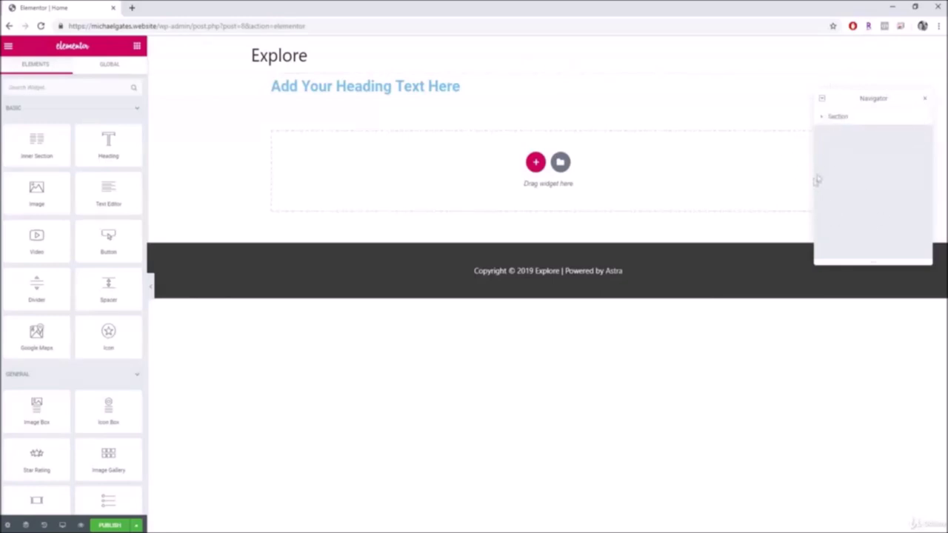
{"action": "left_click", "coordinate": [834, 117]}
{"action": "left_click", "coordinate": [834, 98]}
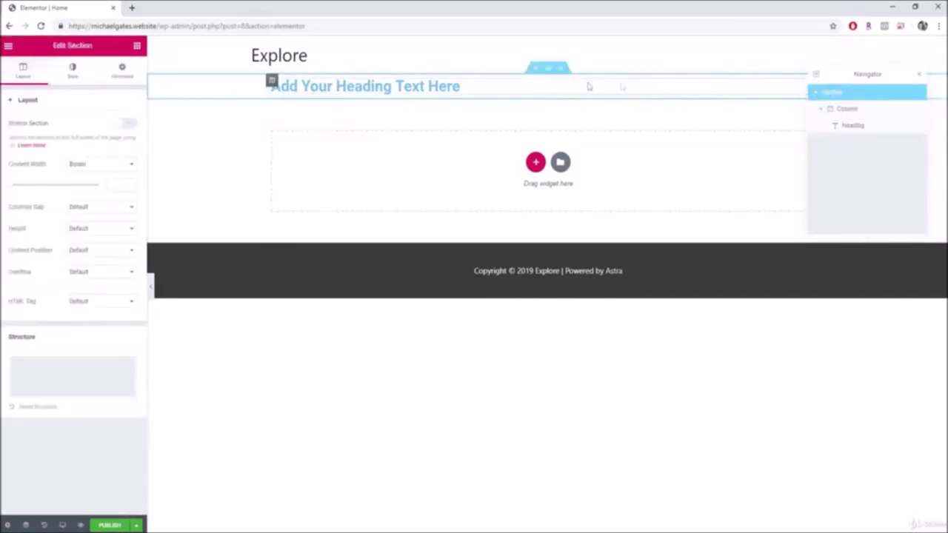
{"action": "left_click", "coordinate": [849, 111]}
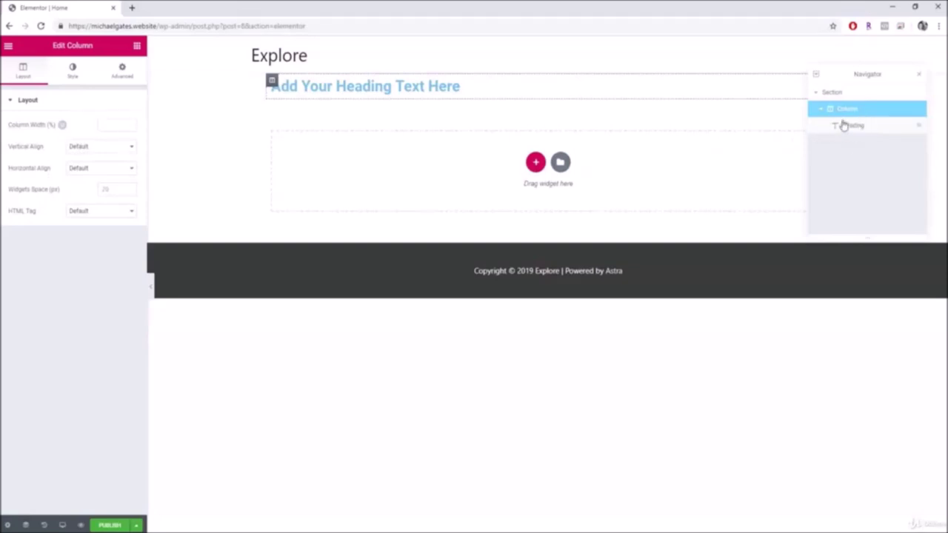
{"action": "mouse_move", "coordinate": [839, 126]}
{"action": "left_mouse_down"}
{"action": "mouse_move", "coordinate": [849, 140]}
{"action": "mouse_move", "coordinate": [849, 111]}
{"action": "left_mouse_up"}
{"action": "left_click", "coordinate": [854, 128]}
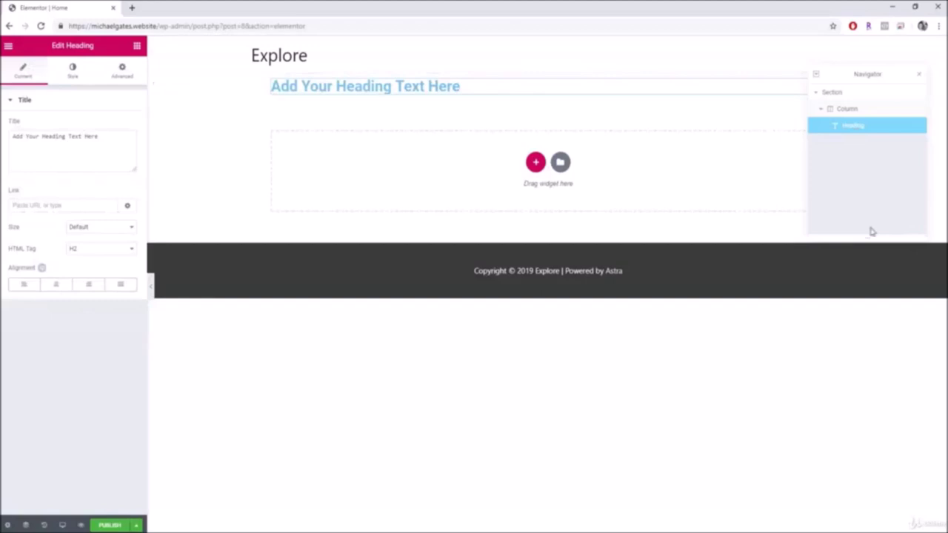
{"action": "left_click_drag", "start_coordinate": [854, 74], "coordinate": [858, 113]}
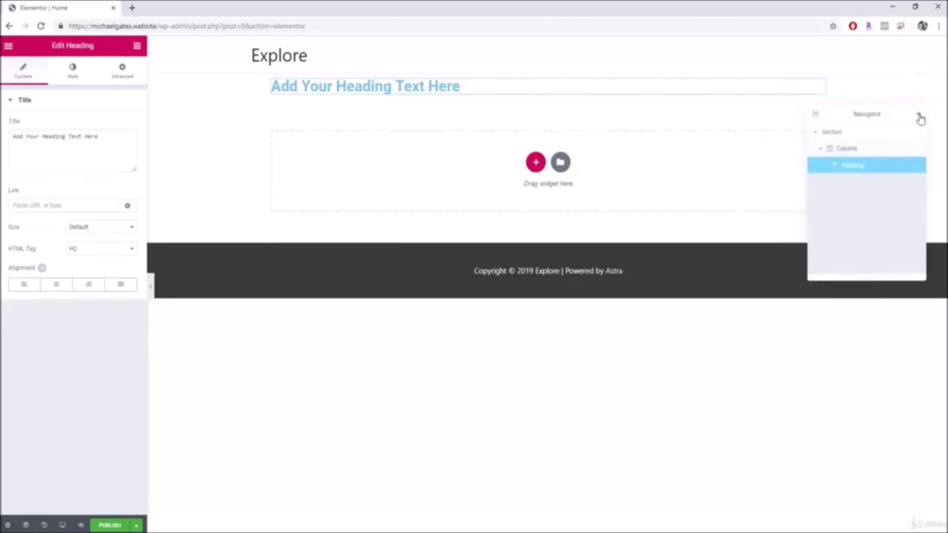
View the Home page's history of editing actions and return to the widget list.
{"action": "left_click", "coordinate": [137, 46]}
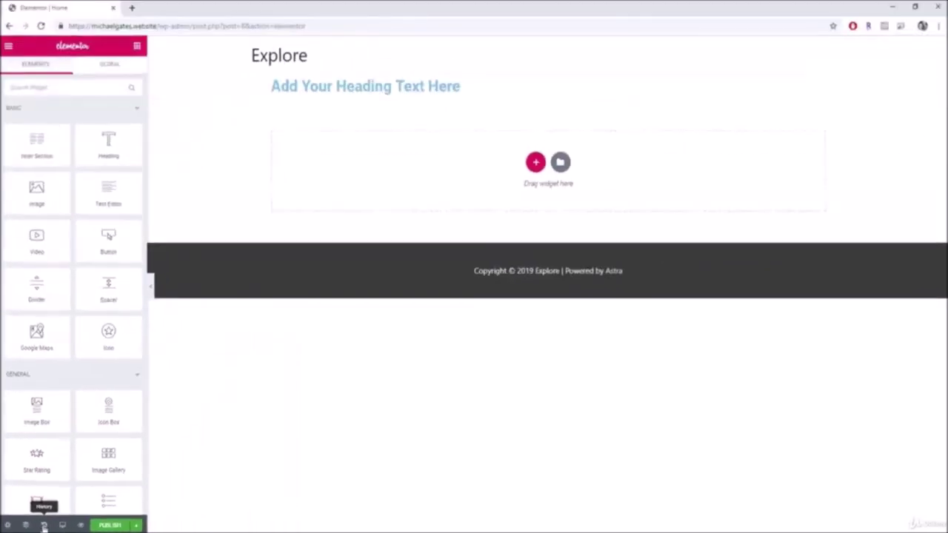
{"action": "left_click", "coordinate": [91, 516]}
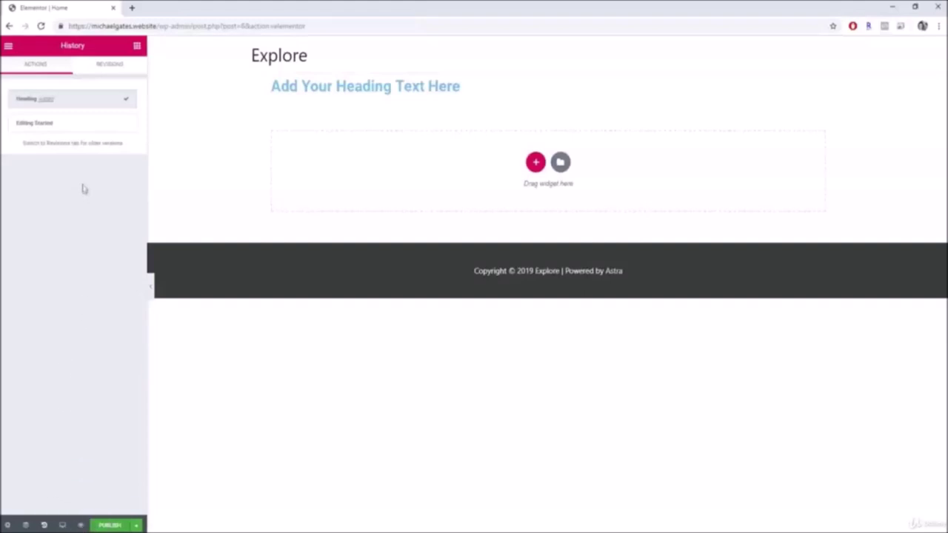
{"action": "left_click", "coordinate": [137, 47]}
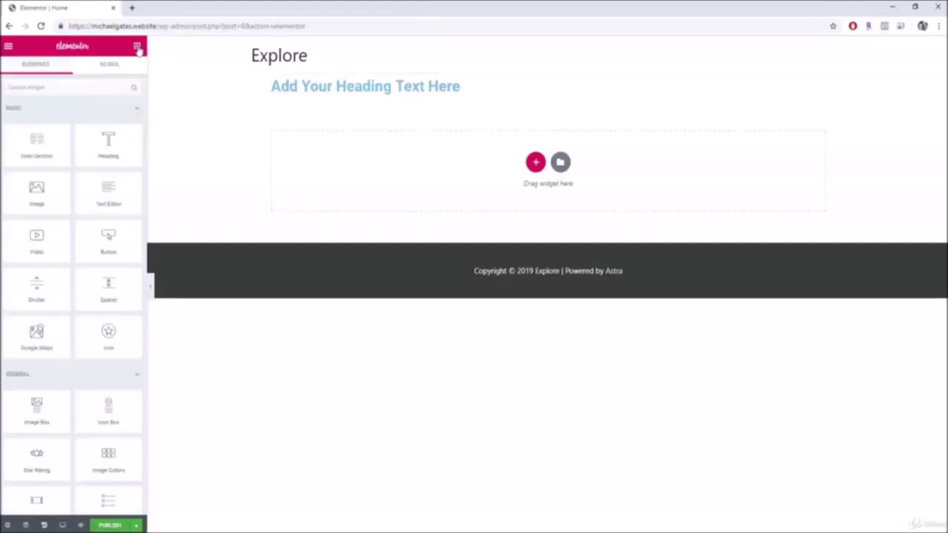
Add an Image widget below the heading, and a Text Editor widget between the heading and the image.
{"action": "left_click_drag", "start_coordinate": [37, 194], "coordinate": [377, 106]}
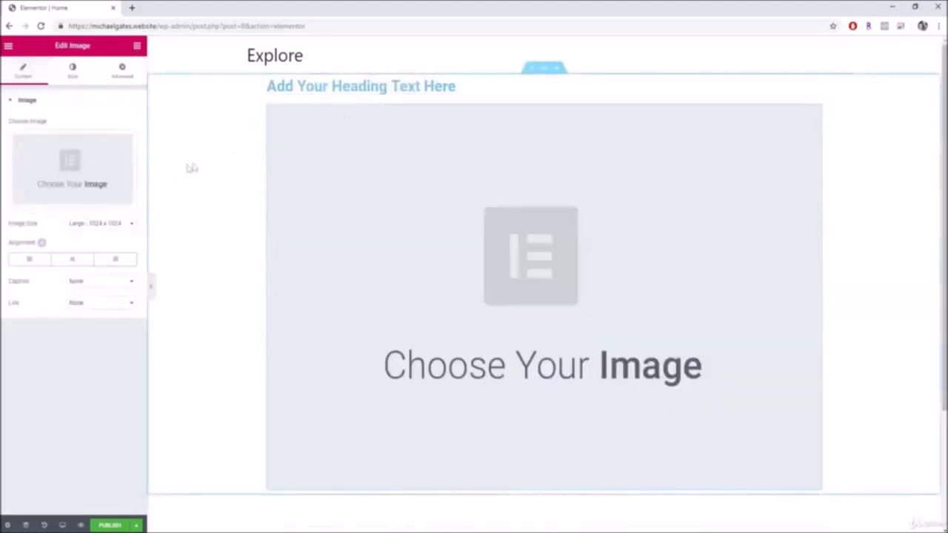
{"action": "left_click", "coordinate": [137, 45]}
{"action": "left_click_drag", "start_coordinate": [114, 177], "coordinate": [342, 109]}
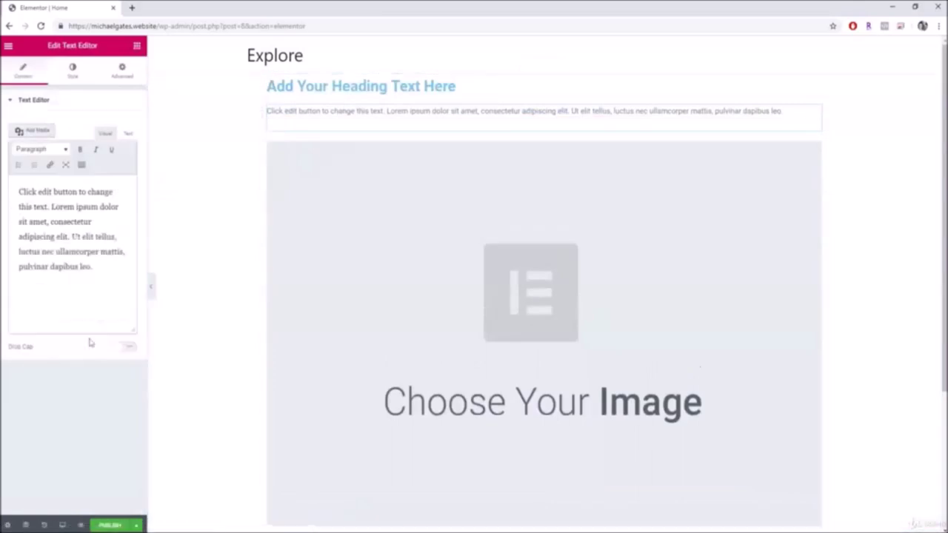
Use the editing history to revert the page to the Image Added state and further back to Heading Added.
{"action": "left_click", "coordinate": [44, 525]}
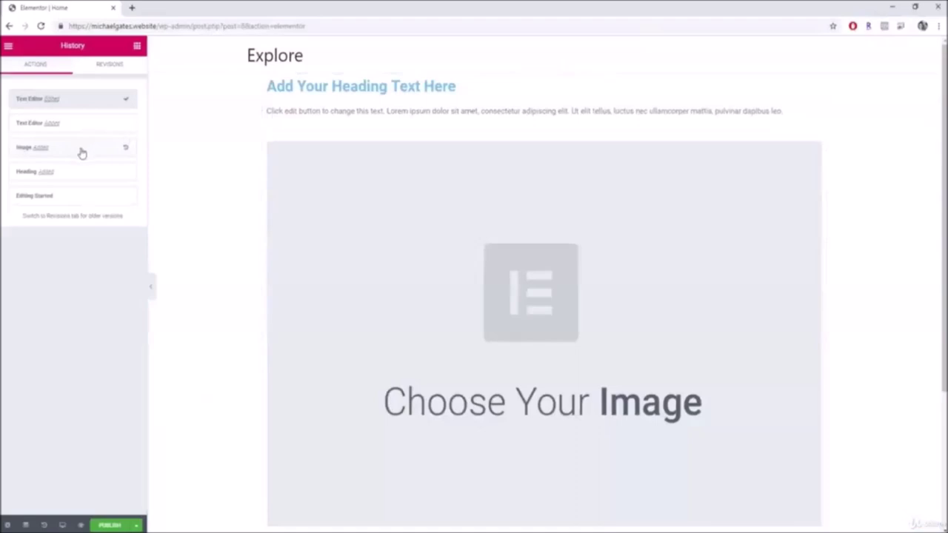
{"action": "left_click", "coordinate": [80, 152]}
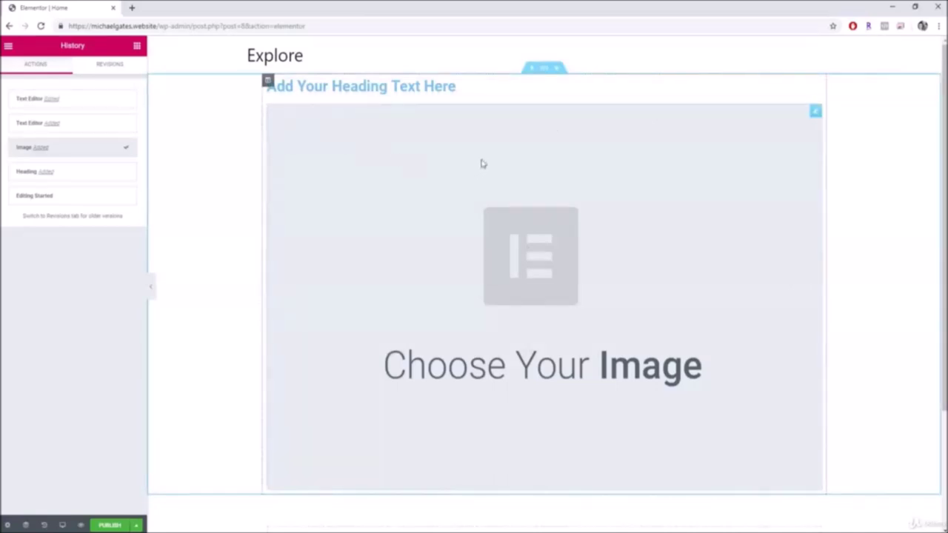
{"action": "left_click", "coordinate": [26, 174]}
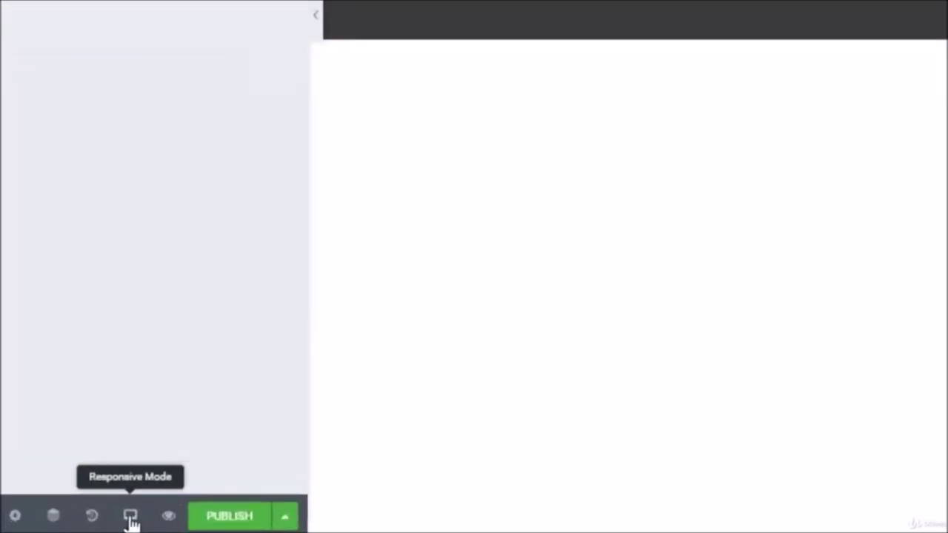
Preview the Home page in the Tablet and Mobile responsive modes, and switch back to Desktop.
{"action": "left_click", "coordinate": [130, 517]}
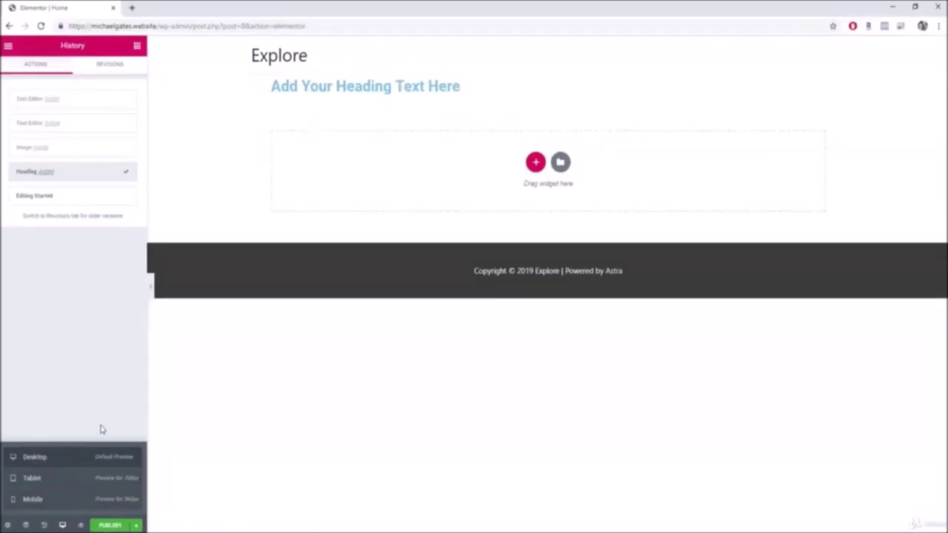
{"action": "left_click", "coordinate": [62, 526]}
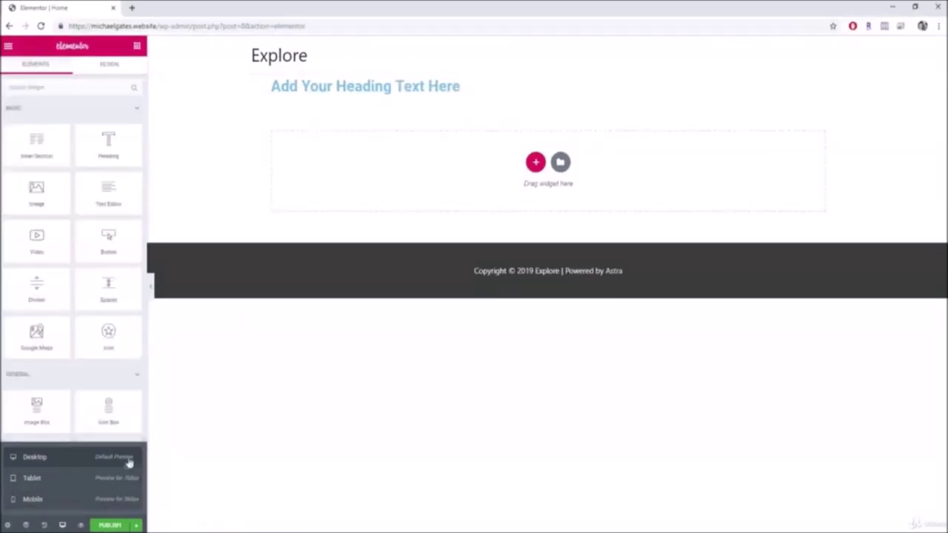
{"action": "left_click", "coordinate": [65, 481]}
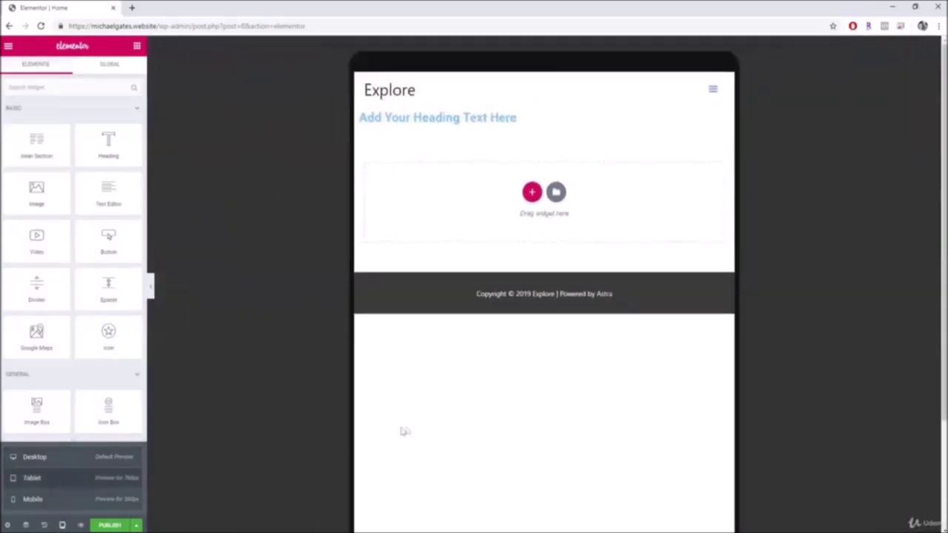
{"action": "scroll", "coordinate": [489, 392], "scroll_direction": "down", "scroll_amount": 2}
{"action": "scroll", "coordinate": [530, 359], "scroll_direction": "up", "scroll_amount": 2}
{"action": "left_click", "coordinate": [63, 508]}
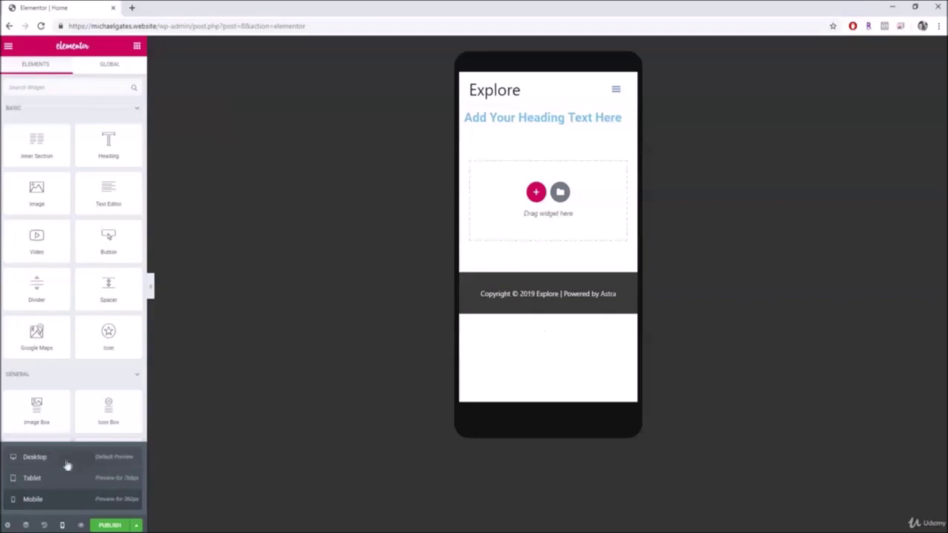
{"action": "left_click", "coordinate": [34, 459]}
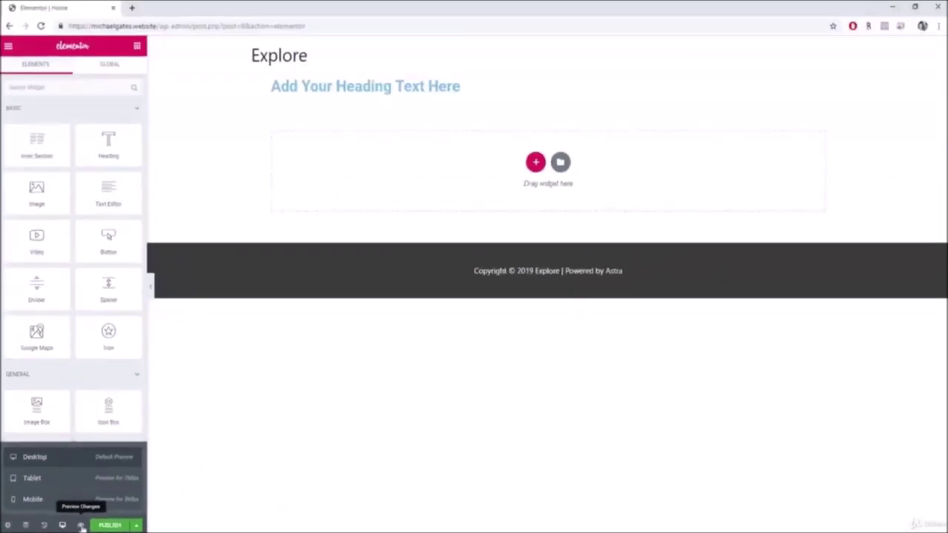
Preview the Home page changes in a separate browser tab, and close that preview to return to the editor.
{"action": "left_click", "coordinate": [81, 525]}
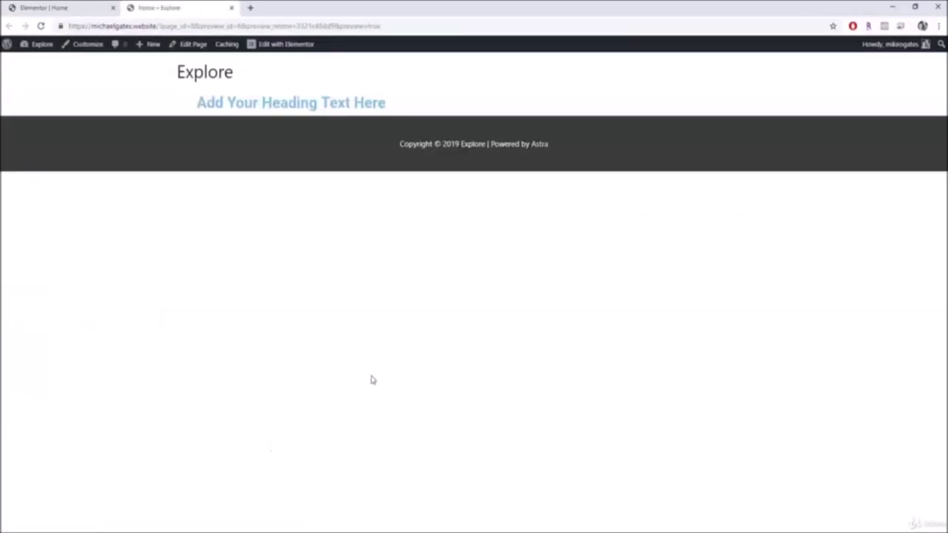
{"action": "left_click", "coordinate": [108, 7]}
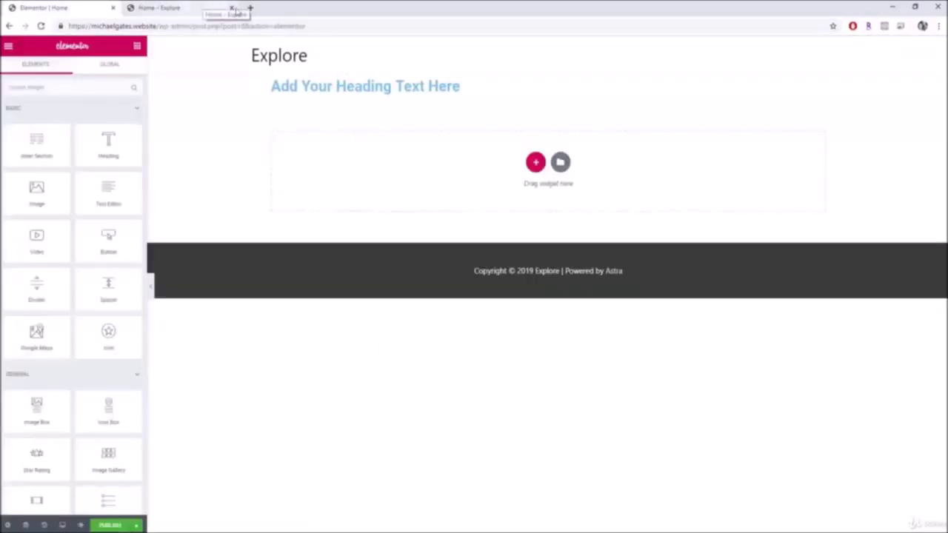
{"action": "left_click", "coordinate": [232, 7]}
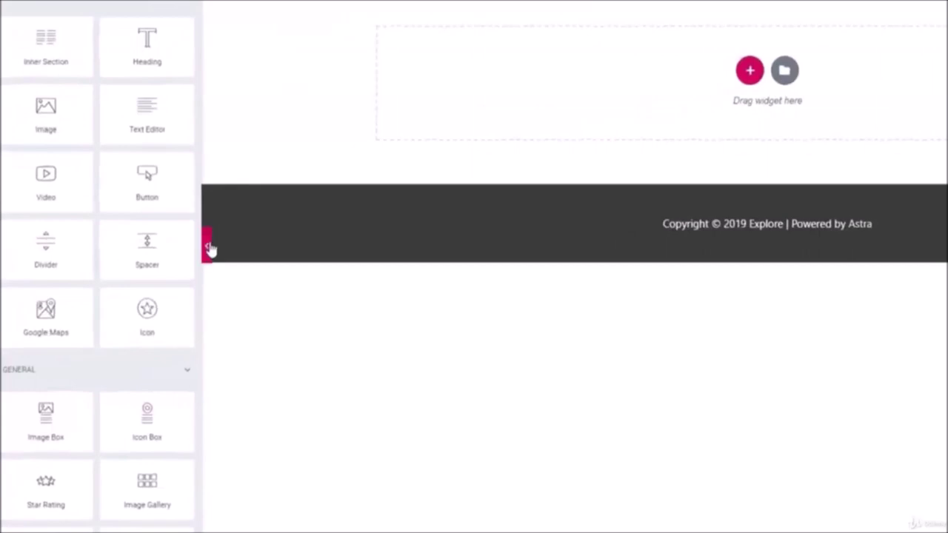
Collapse the Elementor widget panel to view the page across the full window, and restore the panel.
{"action": "left_click", "coordinate": [209, 250]}
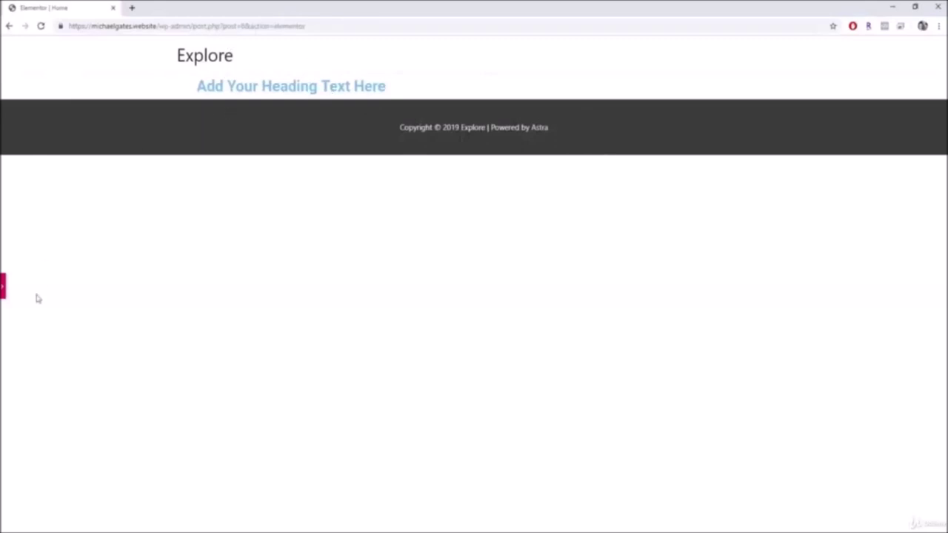
{"action": "left_click", "coordinate": [4, 287]}
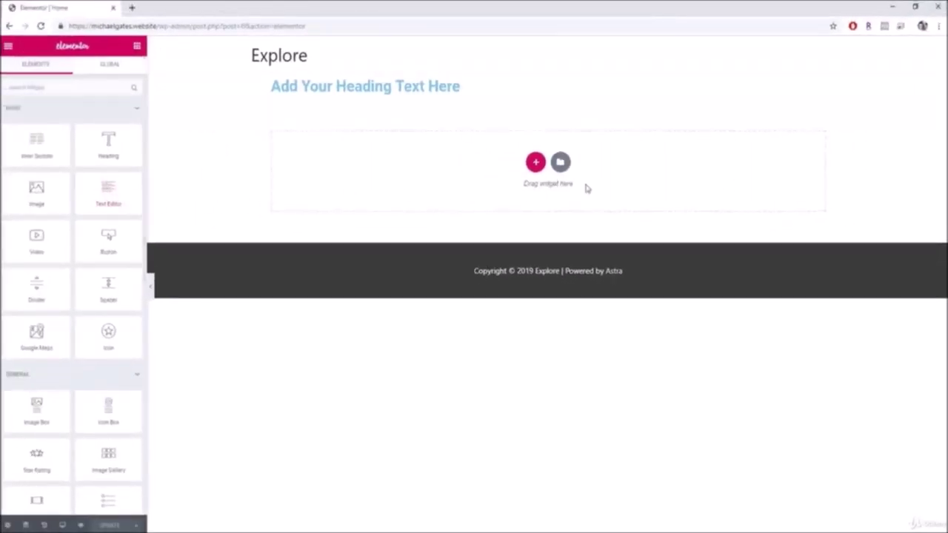
Add a two-equal-column section below the heading, with an Image widget in the first column and a Text Editor widget in the second.
{"action": "left_click", "coordinate": [536, 161]}
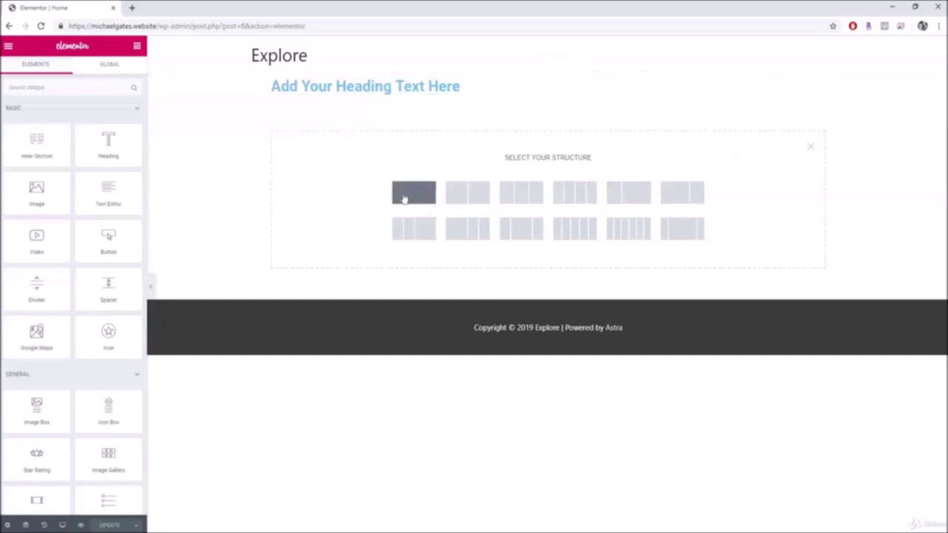
{"action": "left_click", "coordinate": [474, 196]}
{"action": "left_click", "coordinate": [472, 194]}
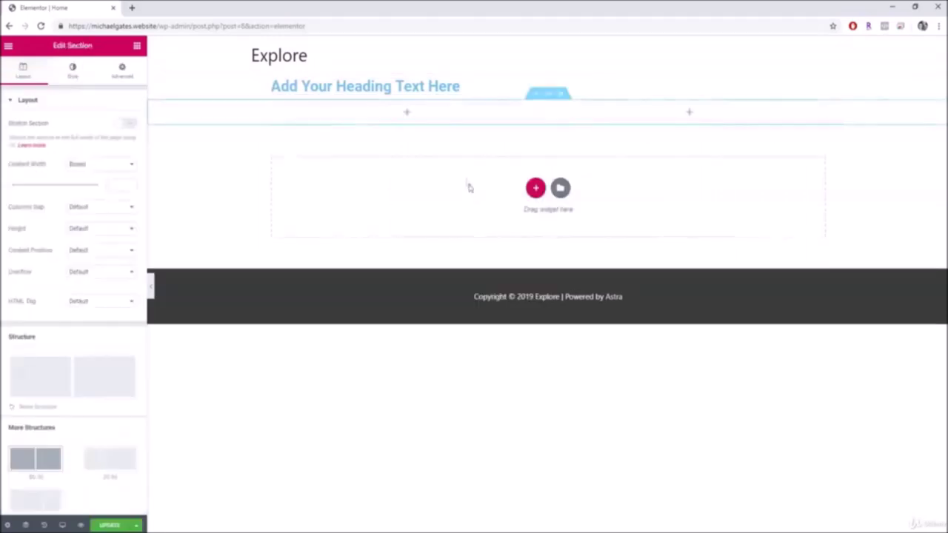
{"action": "left_click", "coordinate": [138, 47]}
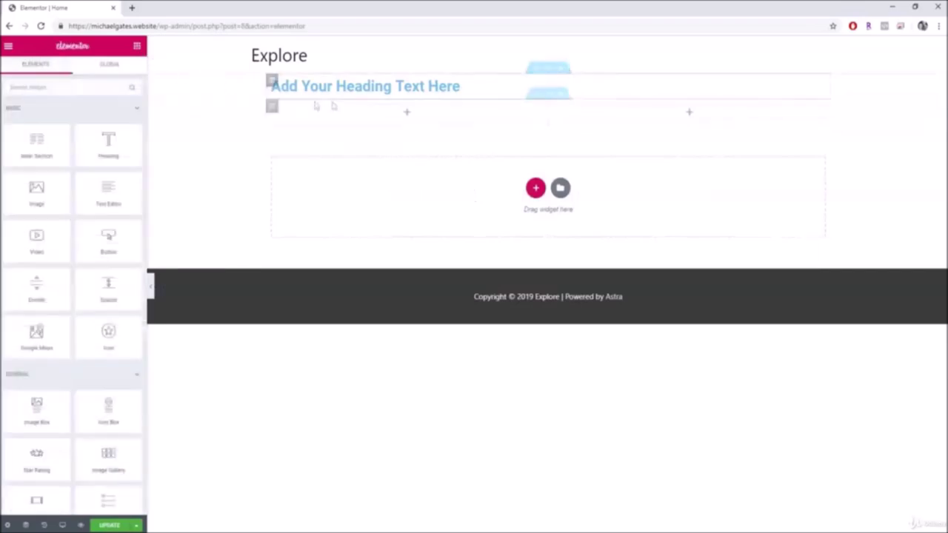
{"action": "left_click_drag", "start_coordinate": [55, 200], "coordinate": [415, 116]}
{"action": "left_click", "coordinate": [138, 46]}
{"action": "left_click_drag", "start_coordinate": [108, 194], "coordinate": [643, 187]}
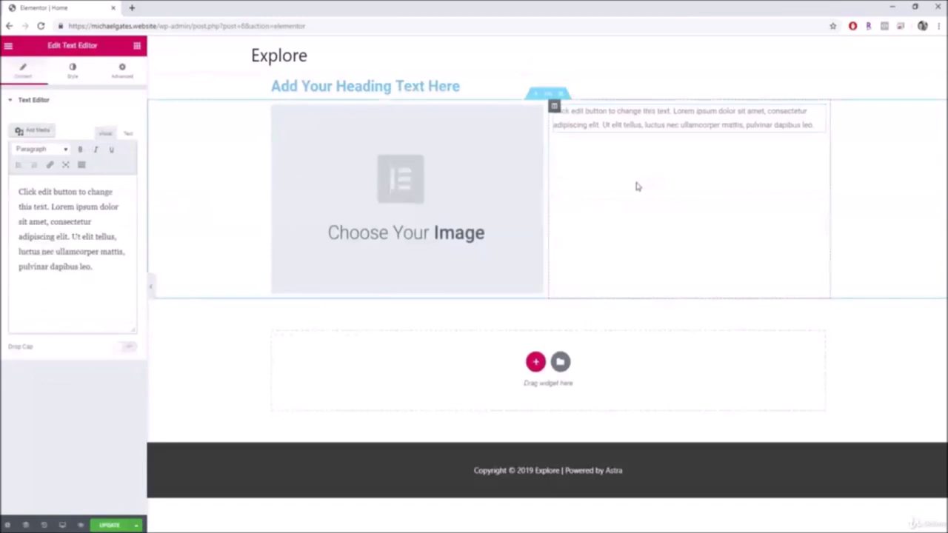
Add a four-column section below the image and text section, and place an Image widget in each column.
{"action": "left_click", "coordinate": [535, 365]}
{"action": "scroll", "coordinate": [546, 367], "scroll_direction": "down", "scroll_amount": 1}
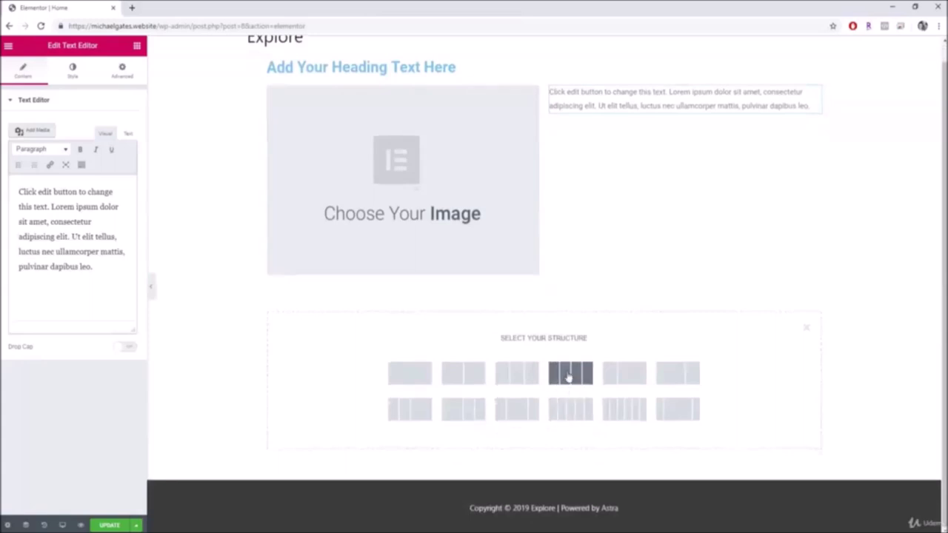
{"action": "left_click", "coordinate": [564, 374]}
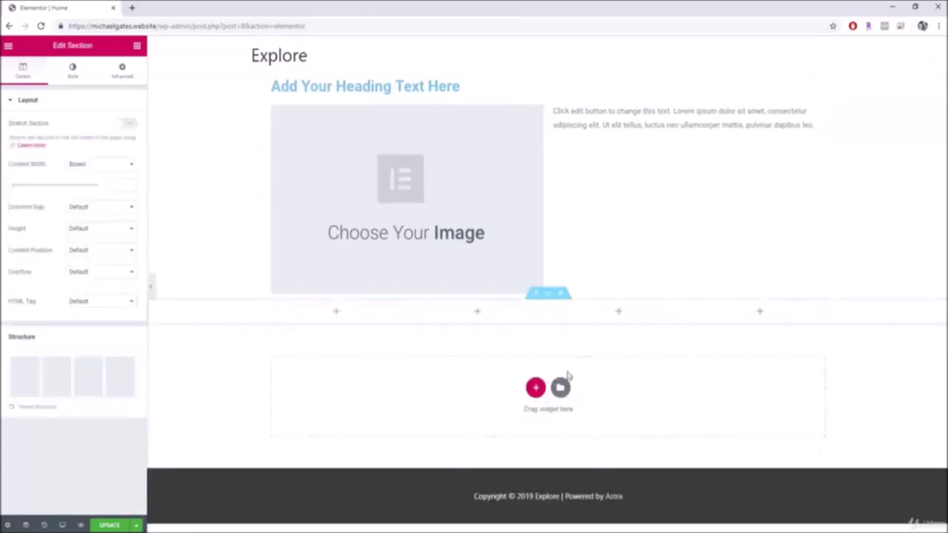
{"action": "left_click", "coordinate": [136, 45]}
{"action": "left_click_drag", "start_coordinate": [37, 189], "coordinate": [837, 300]}
{"action": "left_click", "coordinate": [136, 45]}
Add a three-column section with a wide middle column below the four images, and place a center-aligned Heading widget in that middle column.
{"action": "left_click", "coordinate": [530, 463]}
{"action": "scroll", "coordinate": [558, 337], "scroll_direction": "down", "scroll_amount": 2}
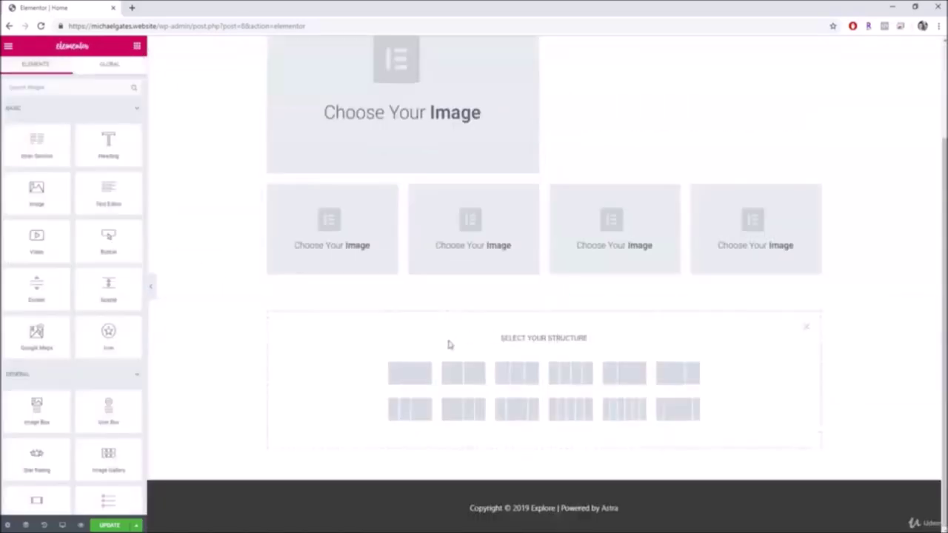
{"action": "left_click", "coordinate": [682, 414]}
{"action": "left_click", "coordinate": [137, 46]}
{"action": "left_click_drag", "start_coordinate": [108, 145], "coordinate": [527, 329]}
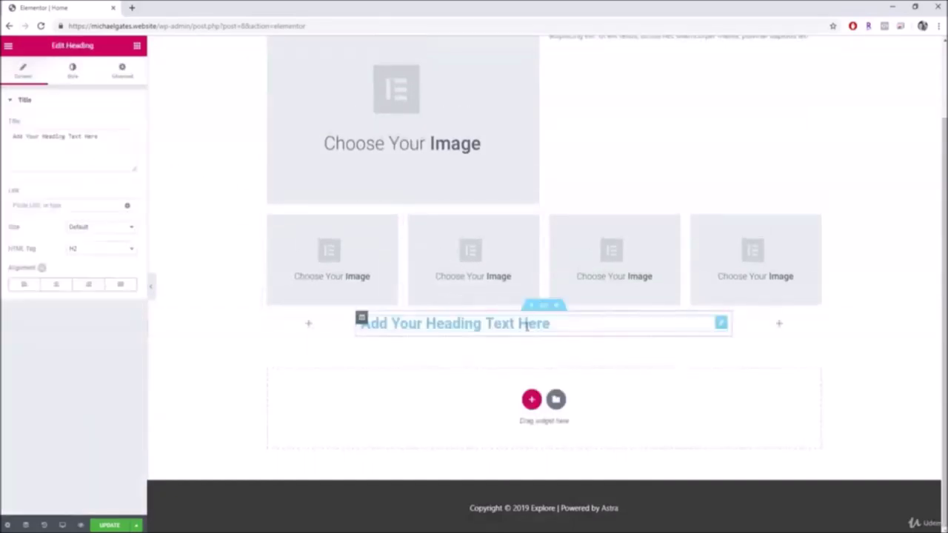
{"action": "left_click", "coordinate": [56, 286]}
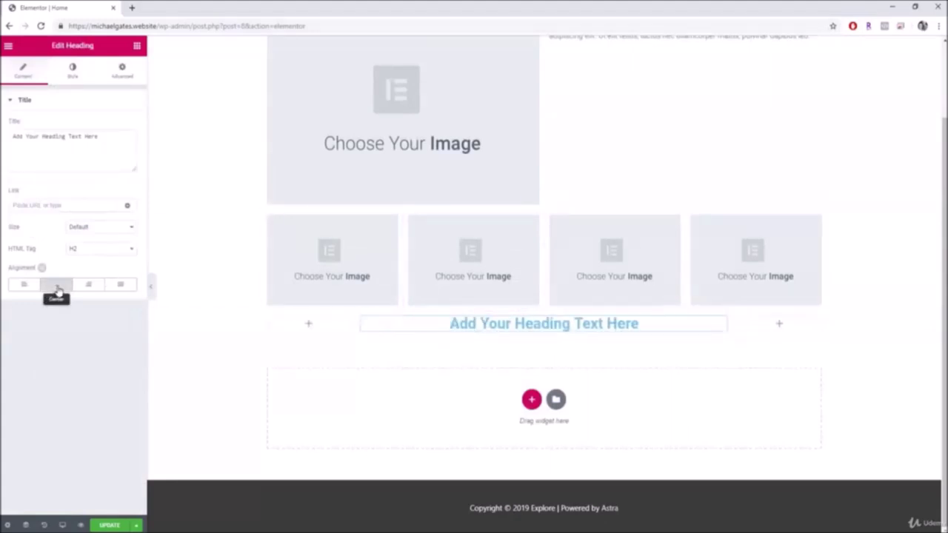
Add an Icon widget and a center-aligned Button widget below the heading in the wide middle column.
{"action": "left_click", "coordinate": [137, 46]}
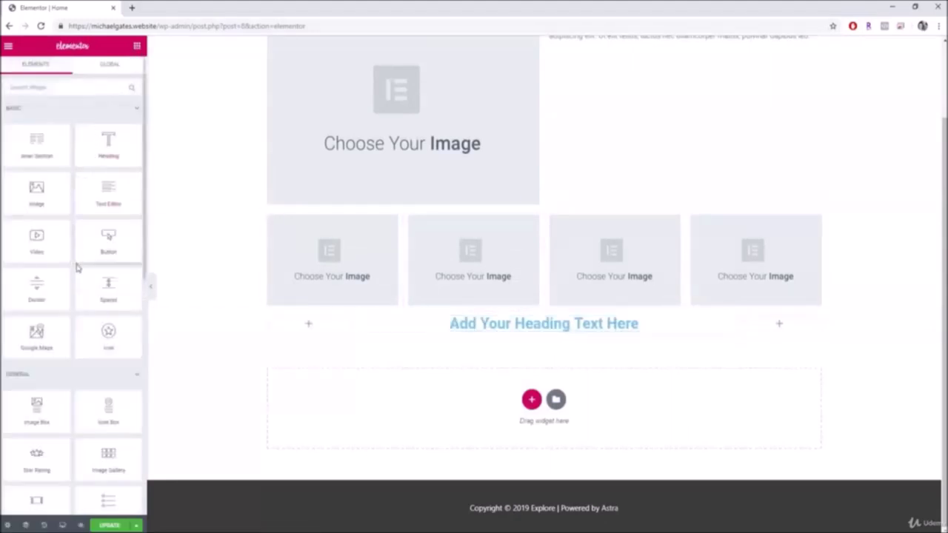
{"action": "left_click_drag", "start_coordinate": [108, 335], "coordinate": [542, 337]}
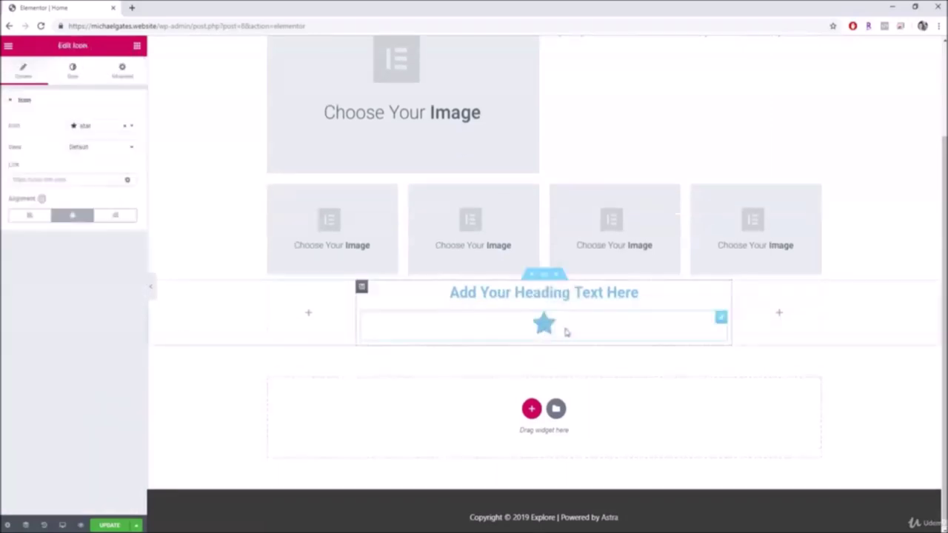
{"action": "left_click", "coordinate": [137, 47]}
{"action": "left_click_drag", "start_coordinate": [108, 235], "coordinate": [556, 346]}
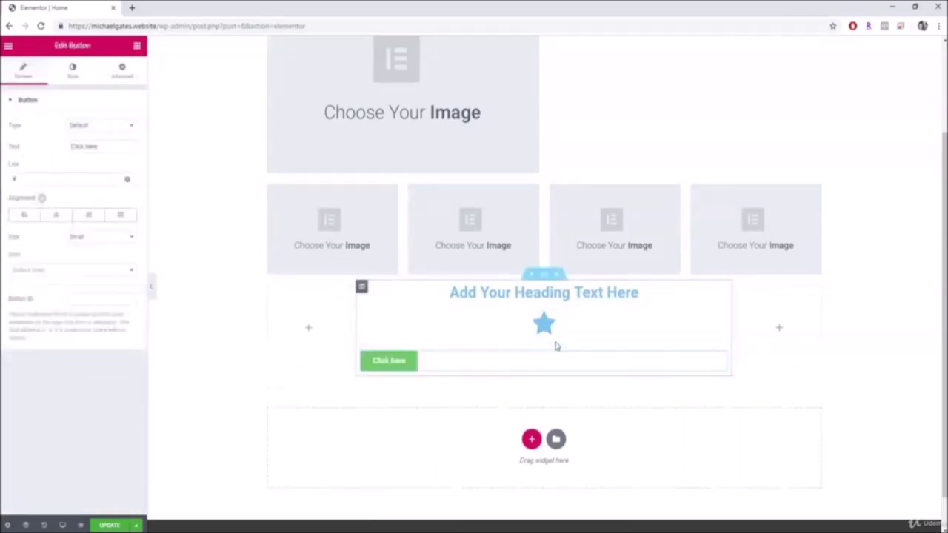
{"action": "left_click", "coordinate": [57, 215]}
{"action": "left_click", "coordinate": [137, 46]}
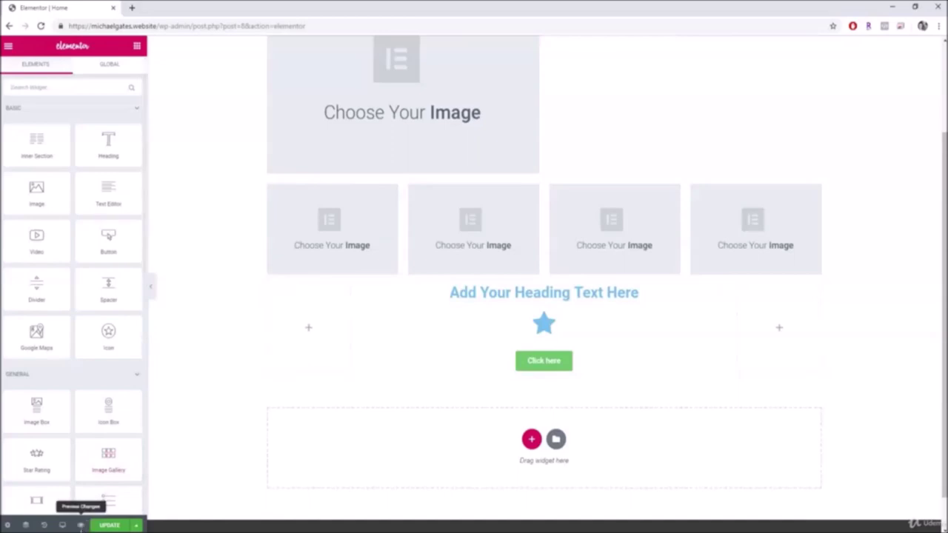
Preview the Home page layout in a separate browser tab down to its footer, and close that preview.
{"action": "left_click", "coordinate": [82, 525]}
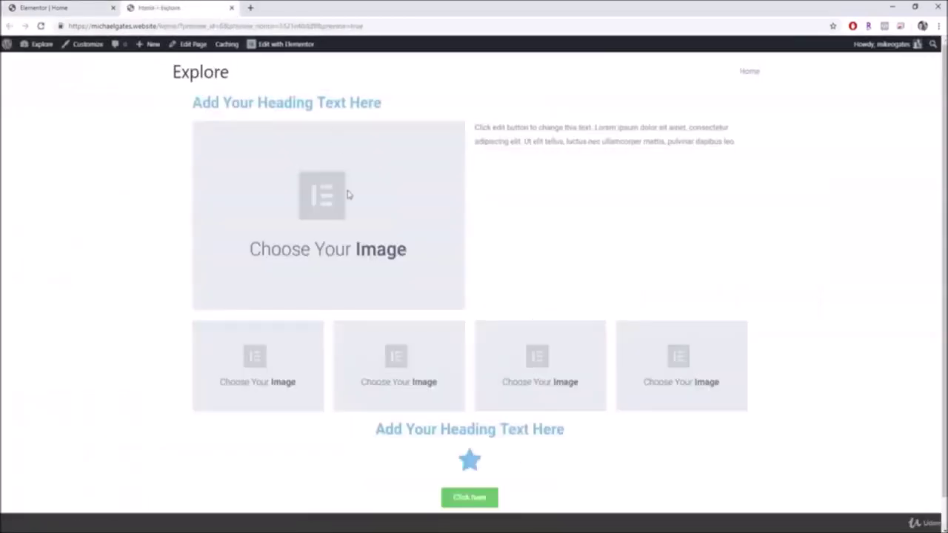
{"action": "scroll", "coordinate": [372, 244], "scroll_direction": "down", "scroll_amount": 1}
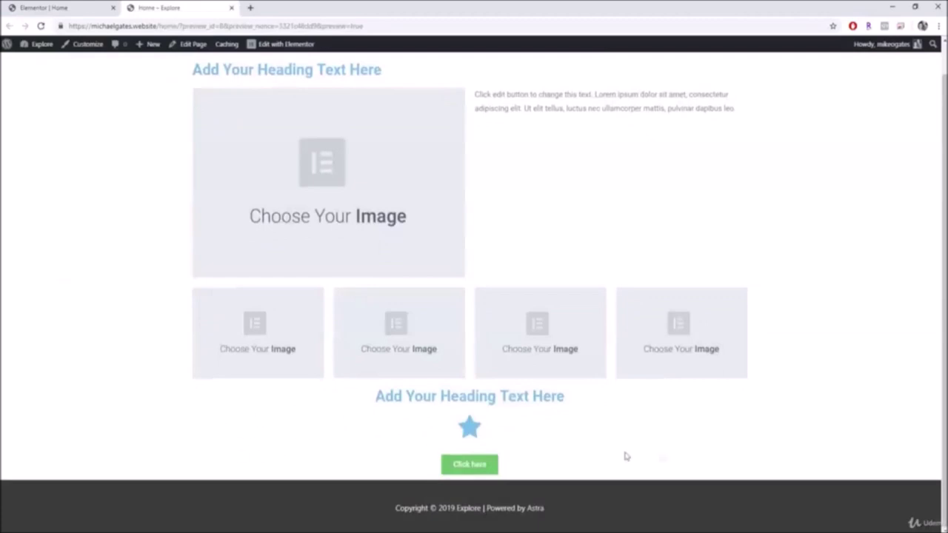
{"action": "left_click", "coordinate": [232, 8]}
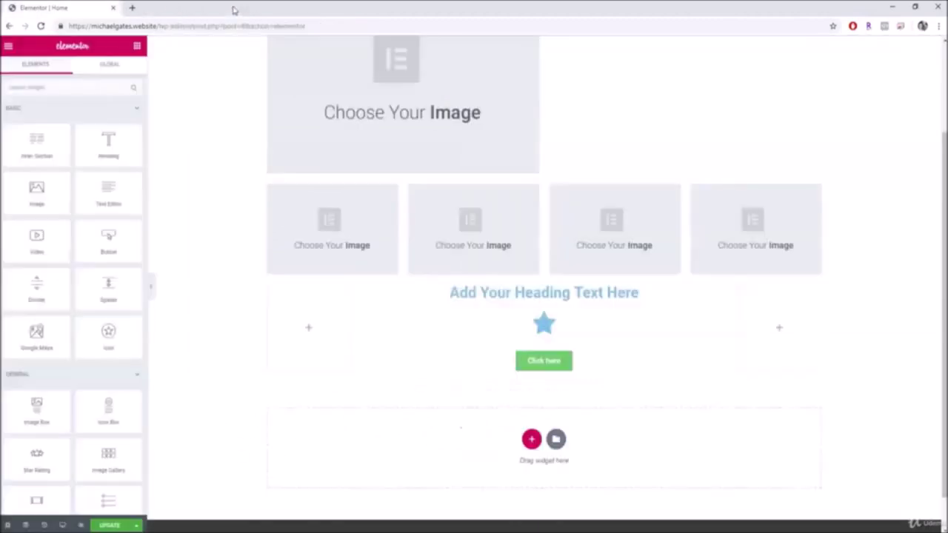
Delete all sections from the Home page, starting with the topmost heading section.
{"action": "scroll", "coordinate": [636, 318], "scroll_direction": "up", "scroll_amount": 1}
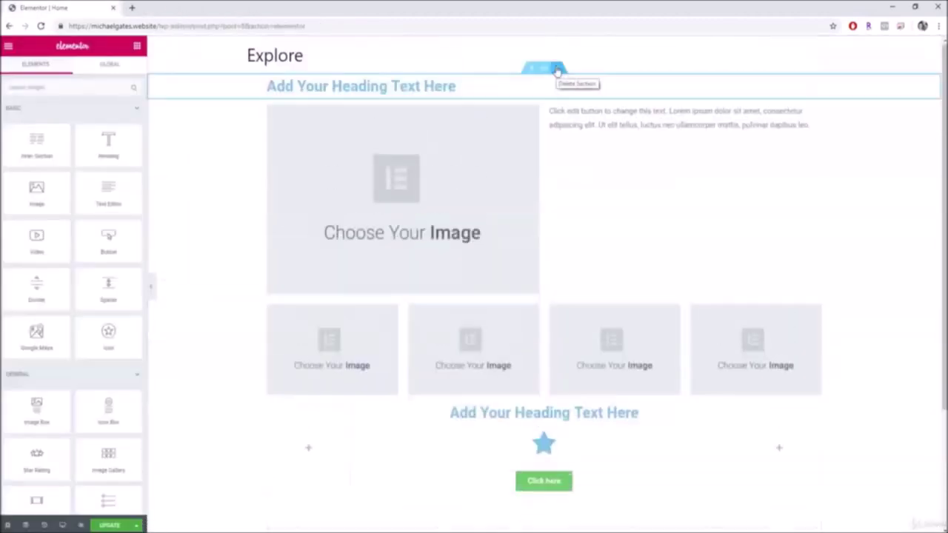
{"action": "left_click", "coordinate": [557, 69]}
{"action": "left_click", "coordinate": [556, 69]}
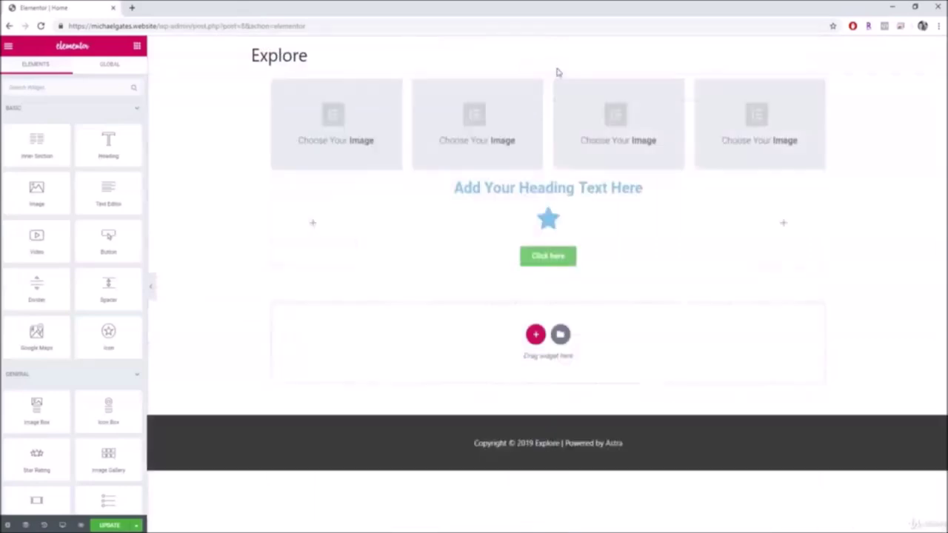
{"action": "left_click", "coordinate": [558, 71]}
{"action": "left_click", "coordinate": [559, 71]}
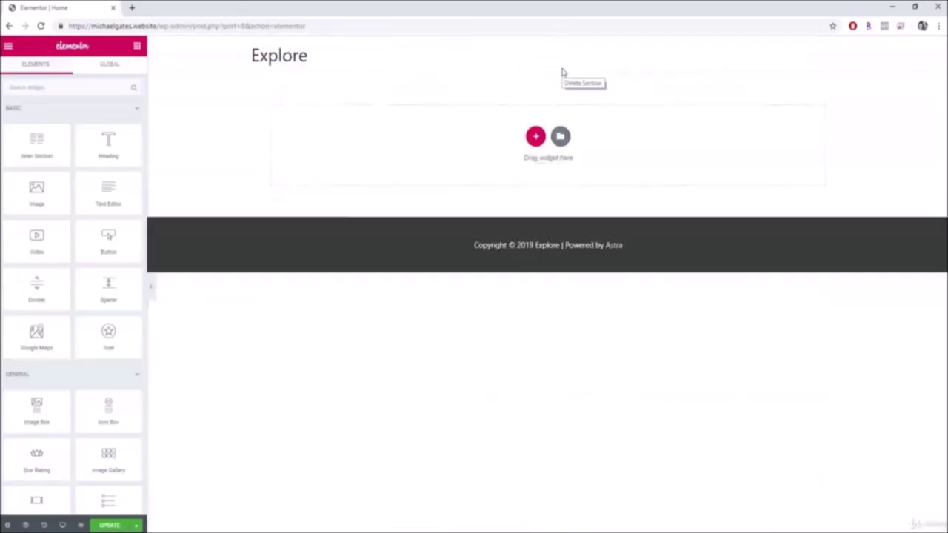
Open the template library's Blocks and filter them by the Testimonials category.
{"action": "left_click", "coordinate": [561, 138]}
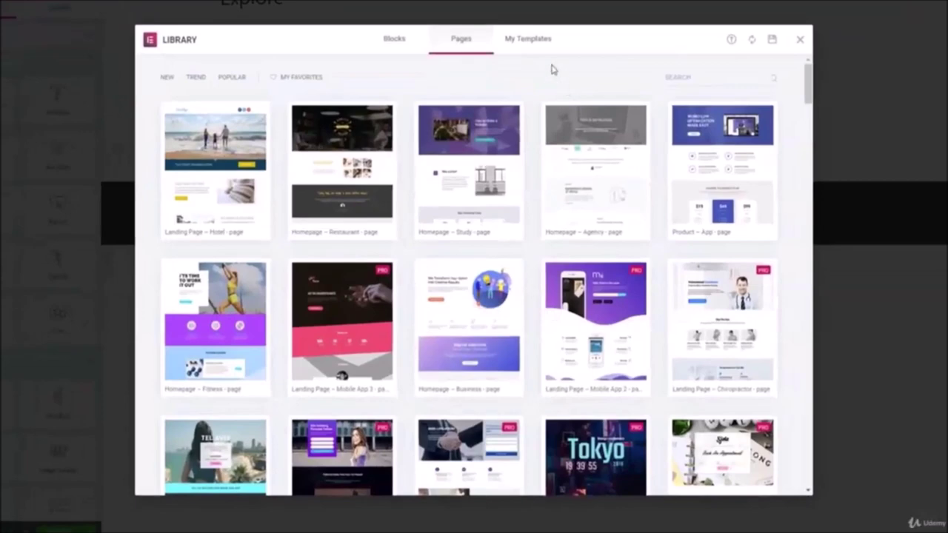
{"action": "left_click", "coordinate": [409, 44]}
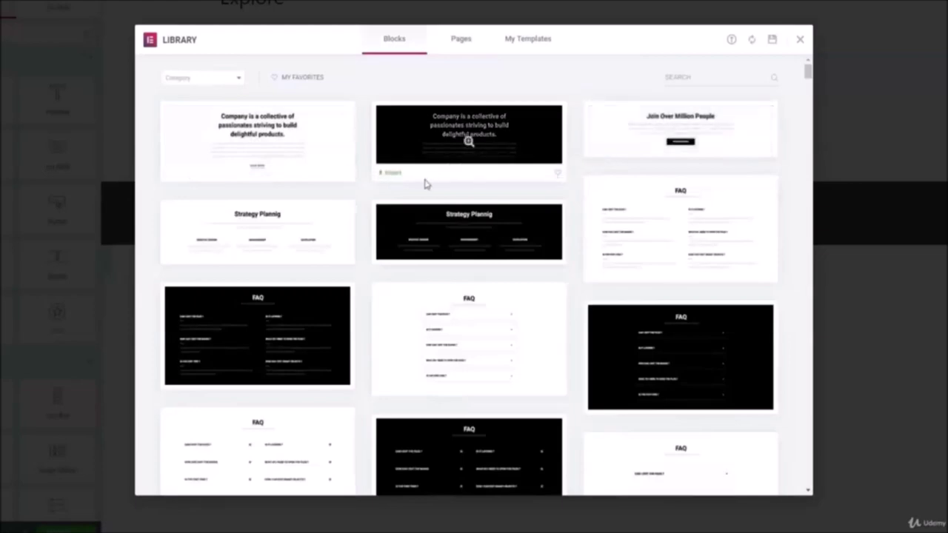
{"action": "left_click", "coordinate": [238, 79]}
{"action": "scroll", "coordinate": [199, 172], "scroll_direction": "down", "scroll_amount": 2}
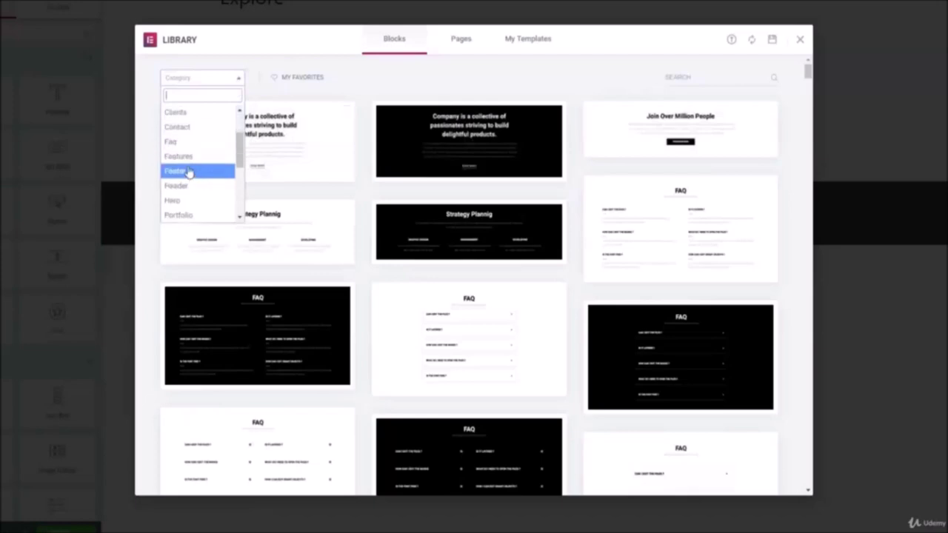
{"action": "scroll", "coordinate": [183, 146], "scroll_direction": "down", "scroll_amount": 2}
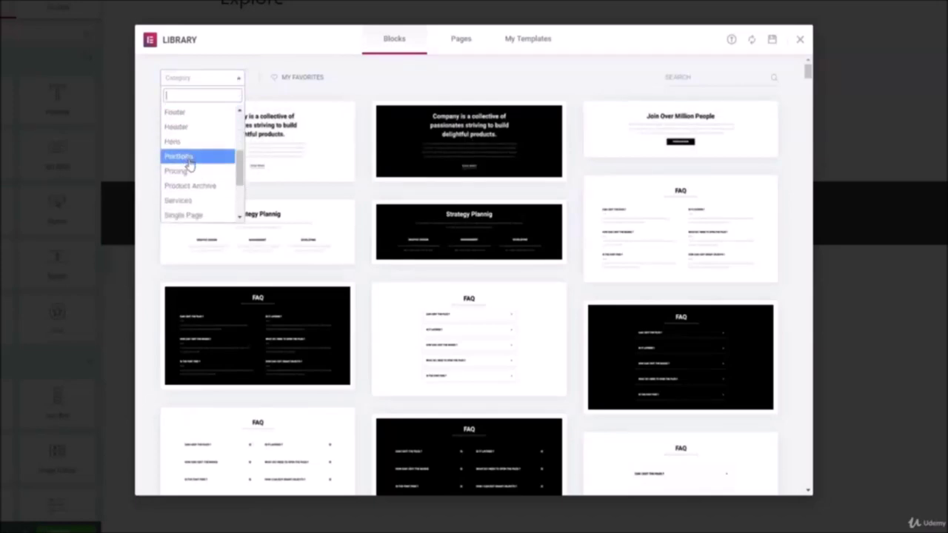
{"action": "scroll", "coordinate": [189, 164], "scroll_direction": "down", "scroll_amount": 3}
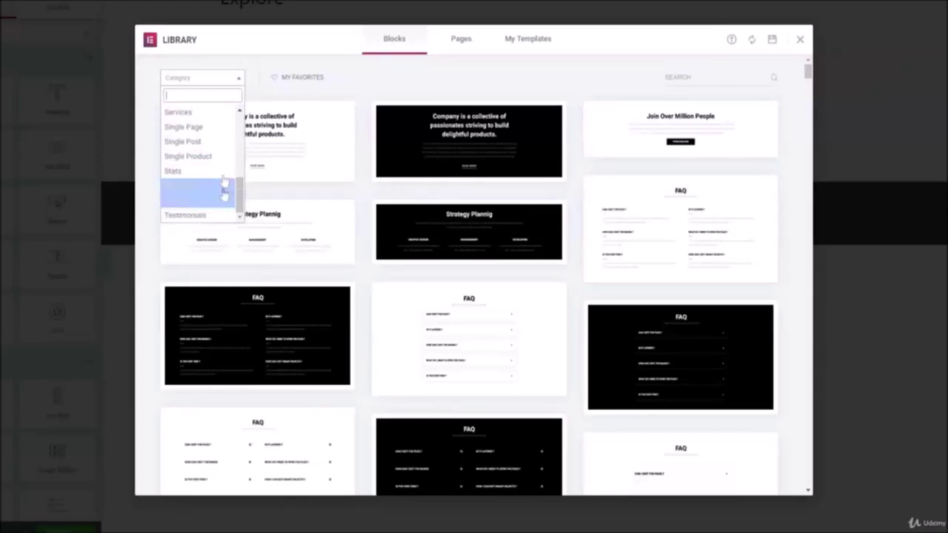
{"action": "left_click", "coordinate": [186, 215]}
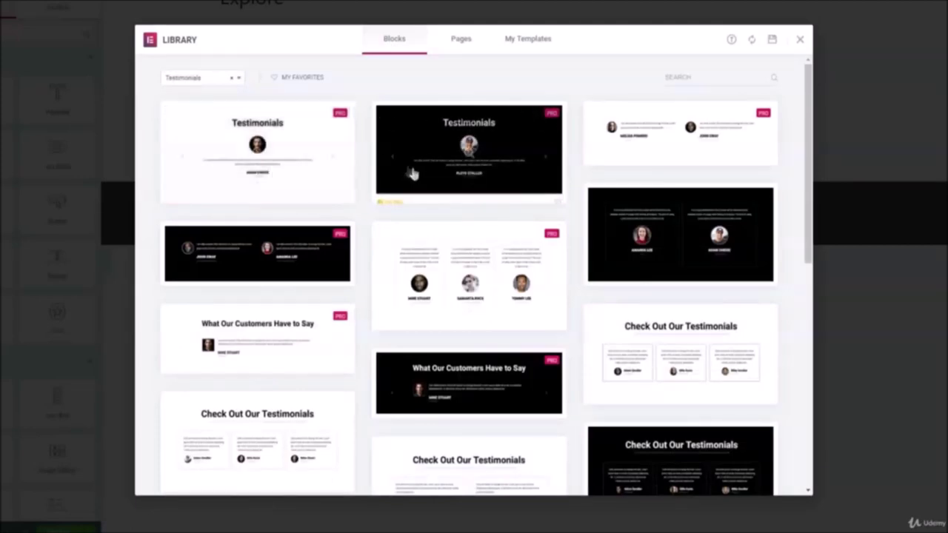
Look through the Testimonials blocks and try to insert the white, three-column Check Out Our Testimonials block.
{"action": "scroll", "coordinate": [461, 185], "scroll_direction": "down", "scroll_amount": 1}
{"action": "scroll", "coordinate": [461, 184], "scroll_direction": "down", "scroll_amount": 2}
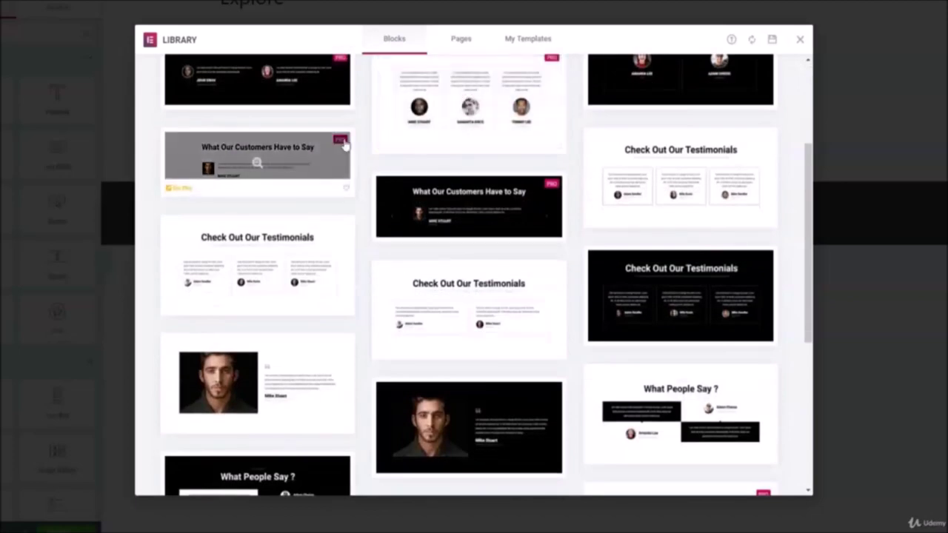
{"action": "scroll", "coordinate": [341, 145], "scroll_direction": "down", "scroll_amount": 1}
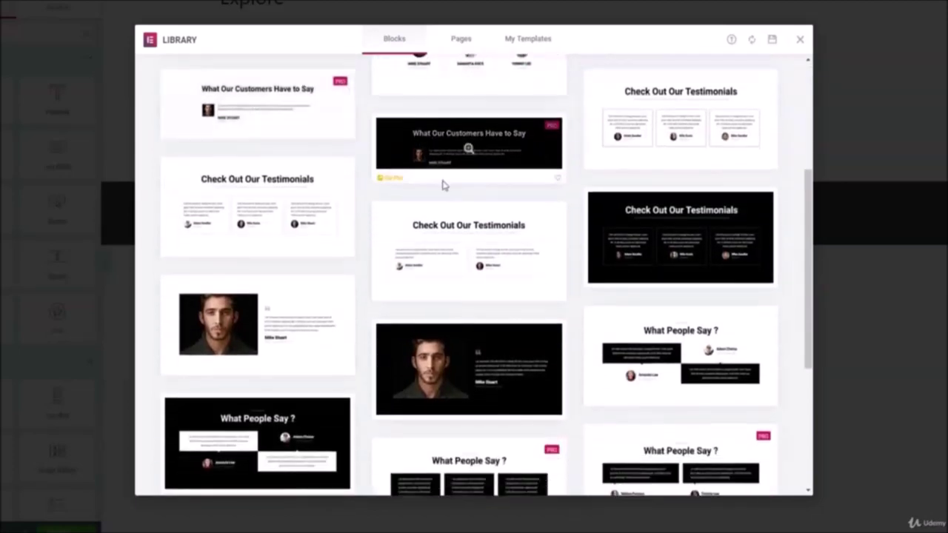
{"action": "scroll", "coordinate": [480, 298], "scroll_direction": "up", "scroll_amount": 4}
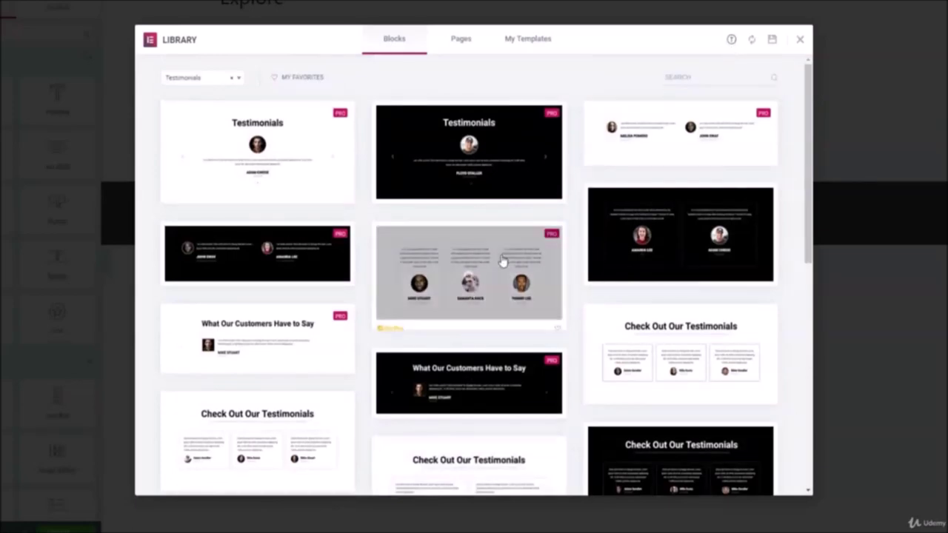
{"action": "scroll", "coordinate": [503, 259], "scroll_direction": "down", "scroll_amount": 4}
{"action": "mouse_move", "coordinate": [177, 185]}
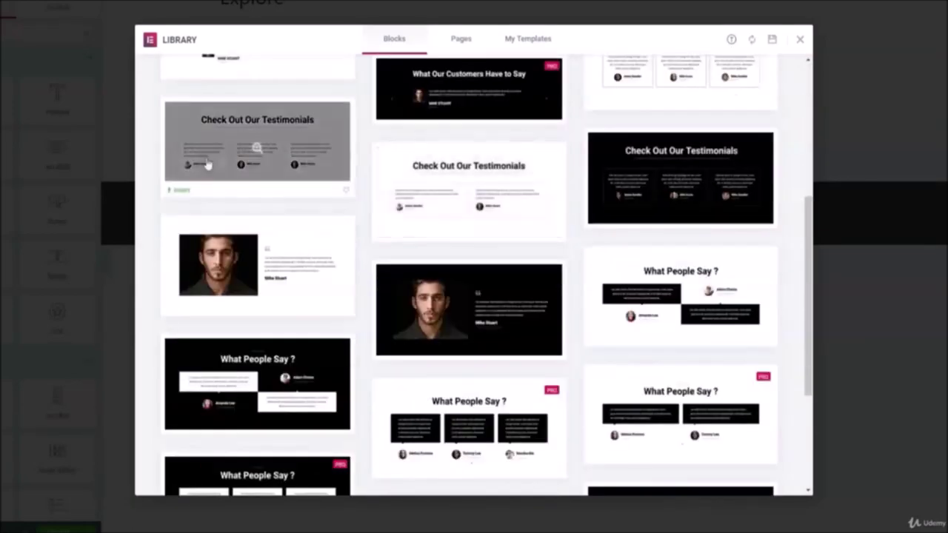
{"action": "left_click", "coordinate": [177, 191]}
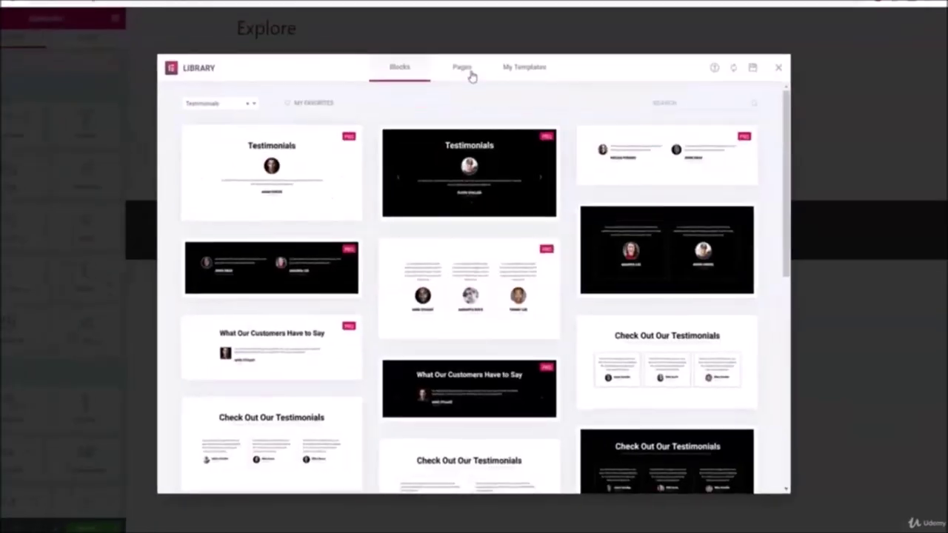
Browse the full-page templates in the library, and return to the start of the list.
{"action": "left_click", "coordinate": [463, 92]}
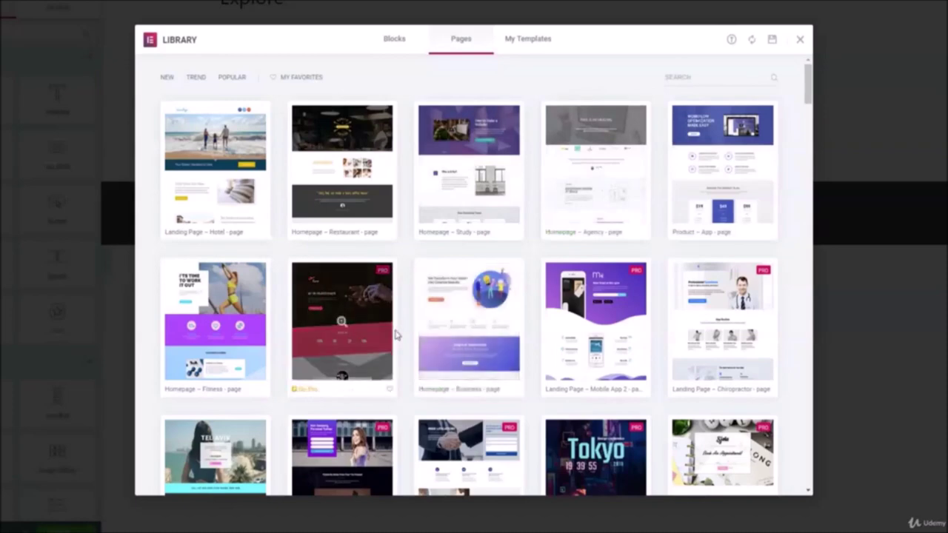
{"action": "scroll", "coordinate": [395, 335], "scroll_direction": "down", "scroll_amount": 5}
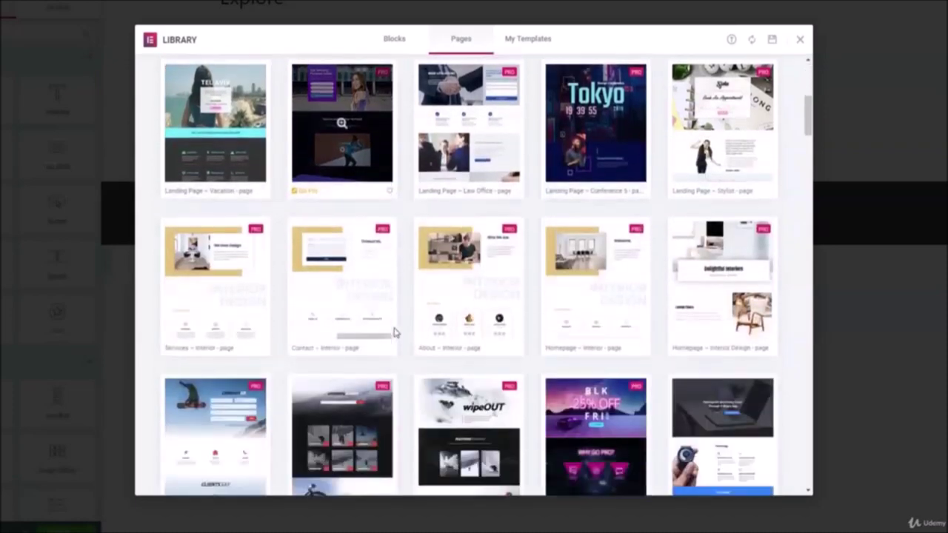
{"action": "scroll", "coordinate": [395, 334], "scroll_direction": "down", "scroll_amount": 1}
{"action": "right_click", "coordinate": [579, 408]}
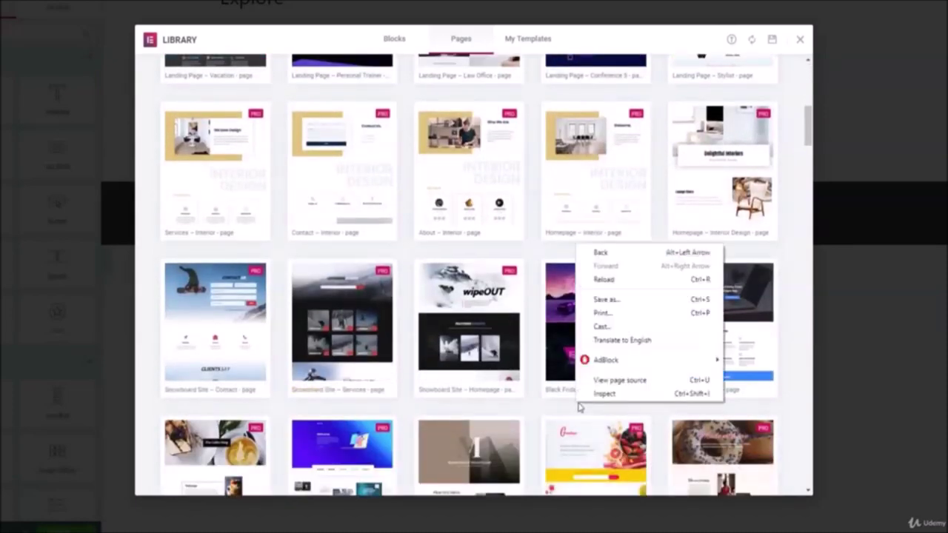
{"action": "left_click", "coordinate": [533, 402]}
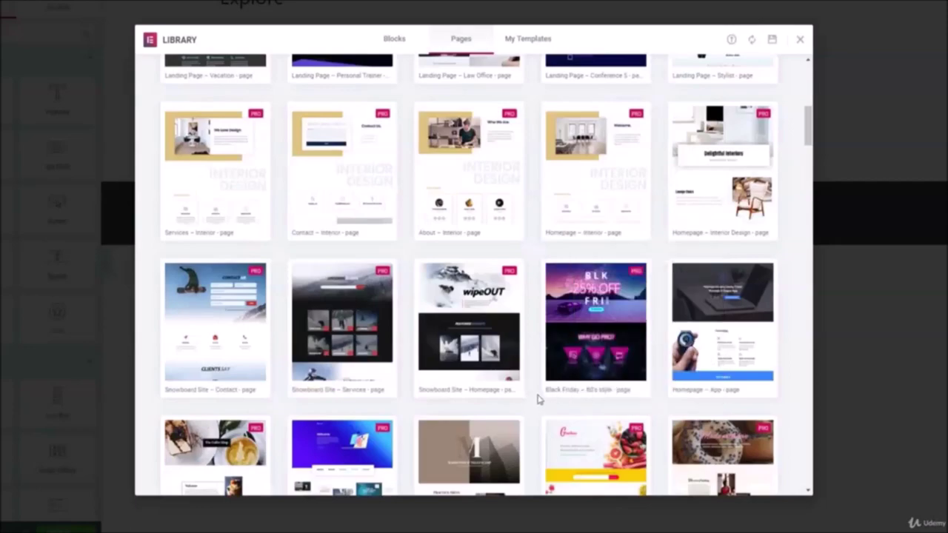
{"action": "scroll", "coordinate": [614, 247], "scroll_direction": "up", "scroll_amount": 10}
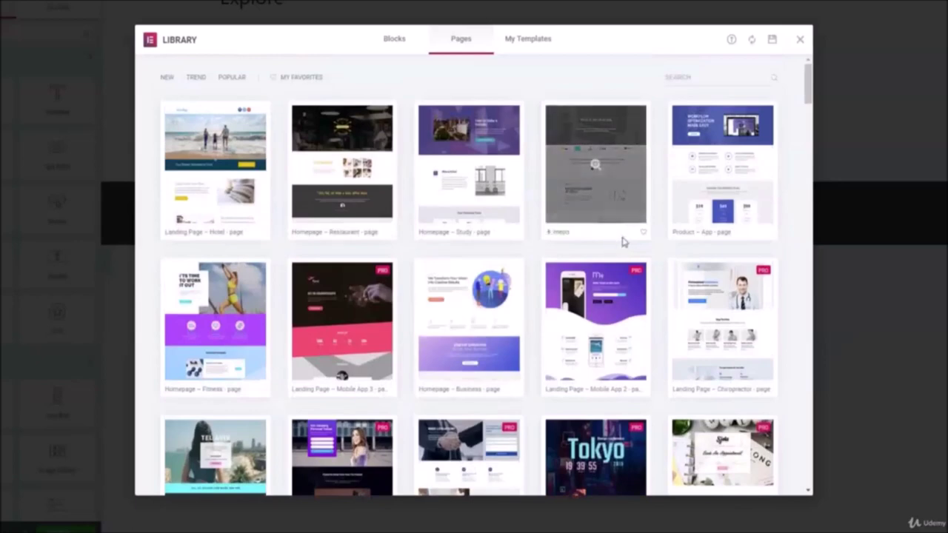
Preview the Homepage – Business page template and insert it into the Home page.
{"action": "left_click", "coordinate": [468, 323]}
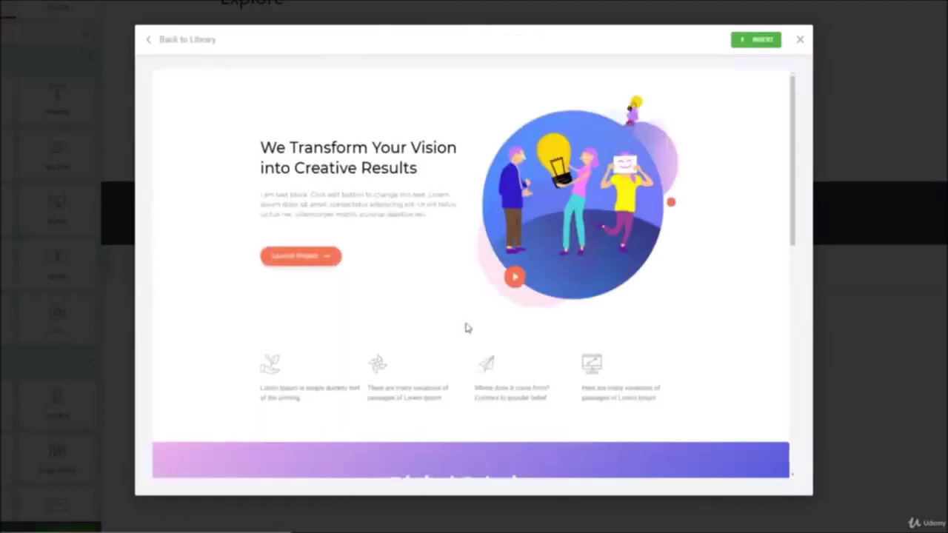
{"action": "scroll", "coordinate": [445, 300], "scroll_direction": "down", "scroll_amount": 5}
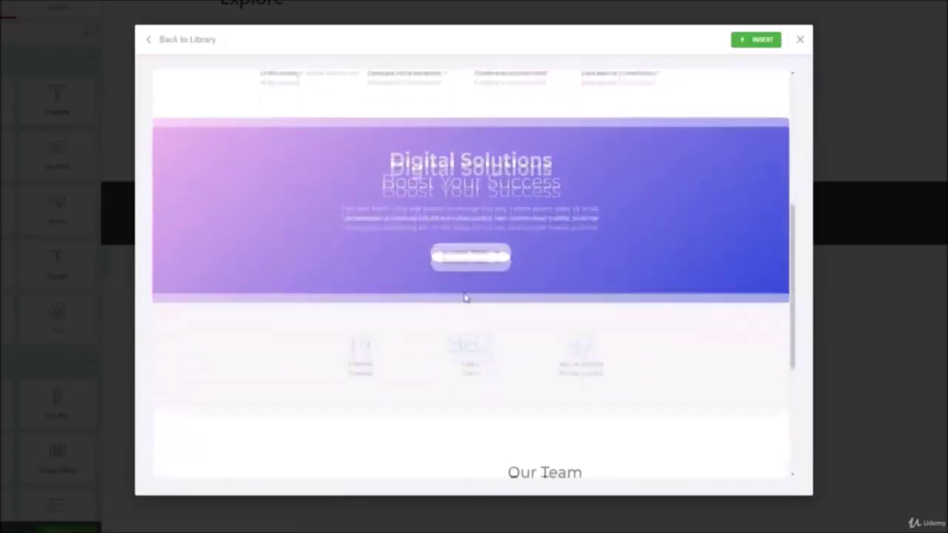
{"action": "scroll", "coordinate": [464, 296], "scroll_direction": "up", "scroll_amount": 5}
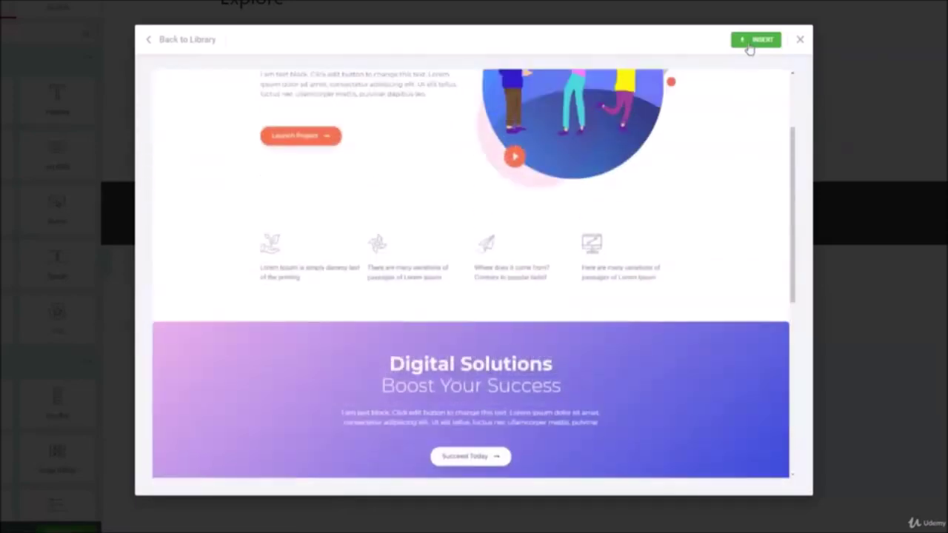
{"action": "left_click", "coordinate": [749, 43]}
{"action": "left_click", "coordinate": [520, 309]}
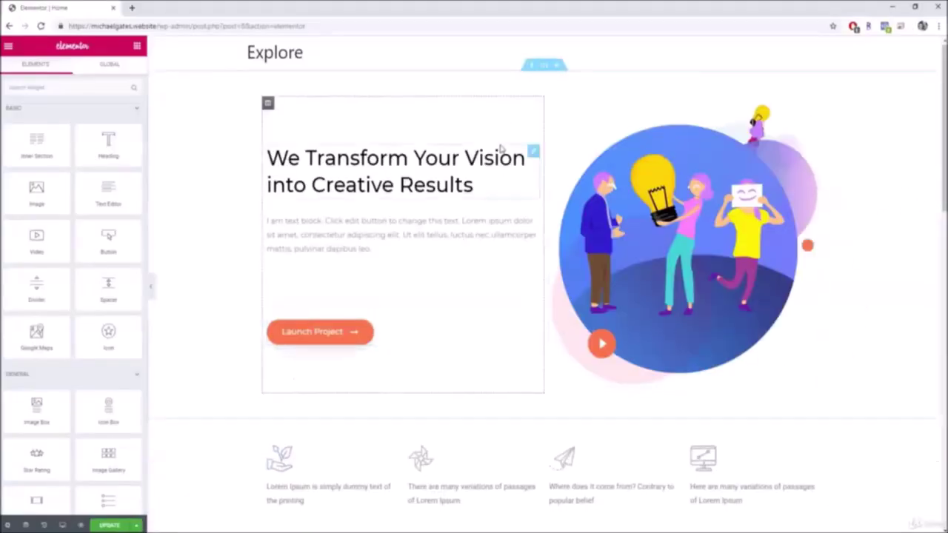
Examine the sections of the inserted Business template from the opening banner down to Our Team, and return to the page's start.
{"action": "scroll", "coordinate": [499, 146], "scroll_direction": "down", "scroll_amount": 4}
{"action": "scroll", "coordinate": [748, 252], "scroll_direction": "up", "scroll_amount": 4}
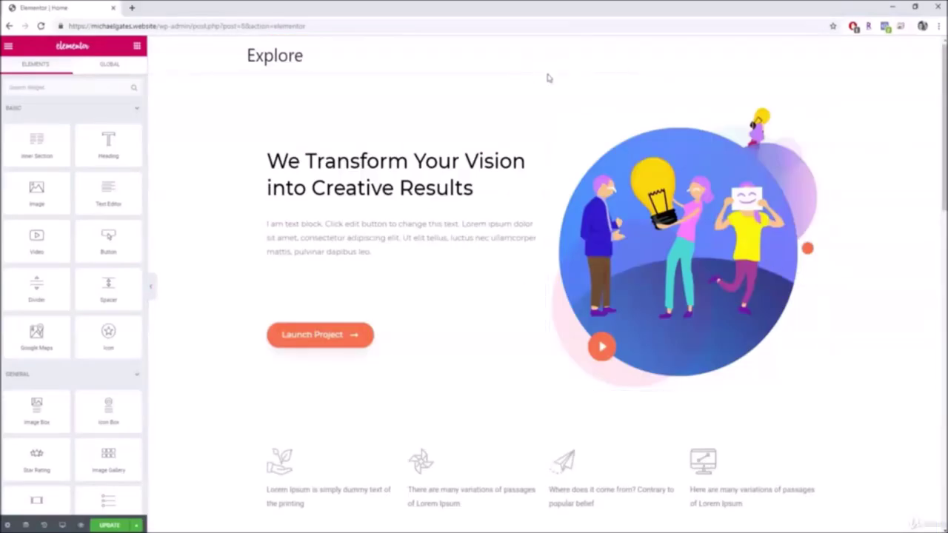
{"action": "scroll", "coordinate": [651, 237], "scroll_direction": "down", "scroll_amount": 3}
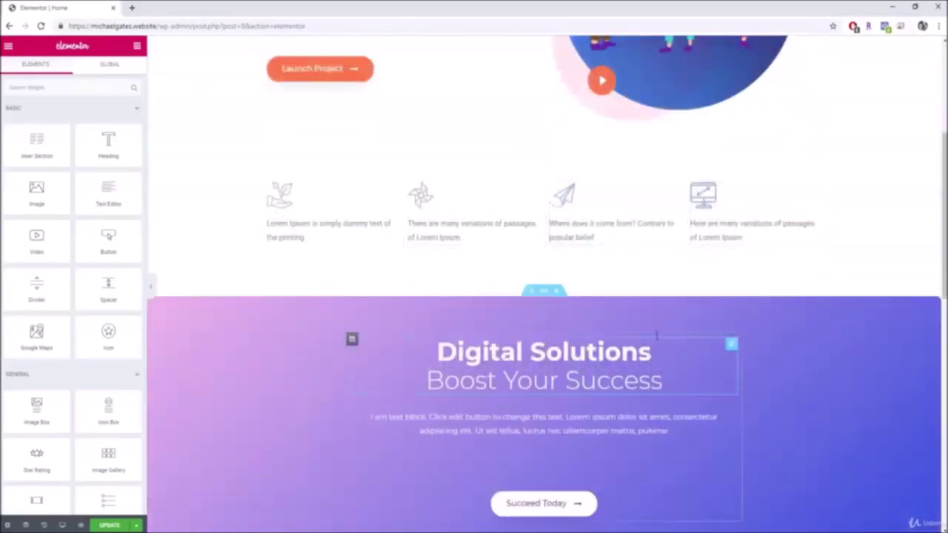
{"action": "scroll", "coordinate": [526, 339], "scroll_direction": "down", "scroll_amount": 6}
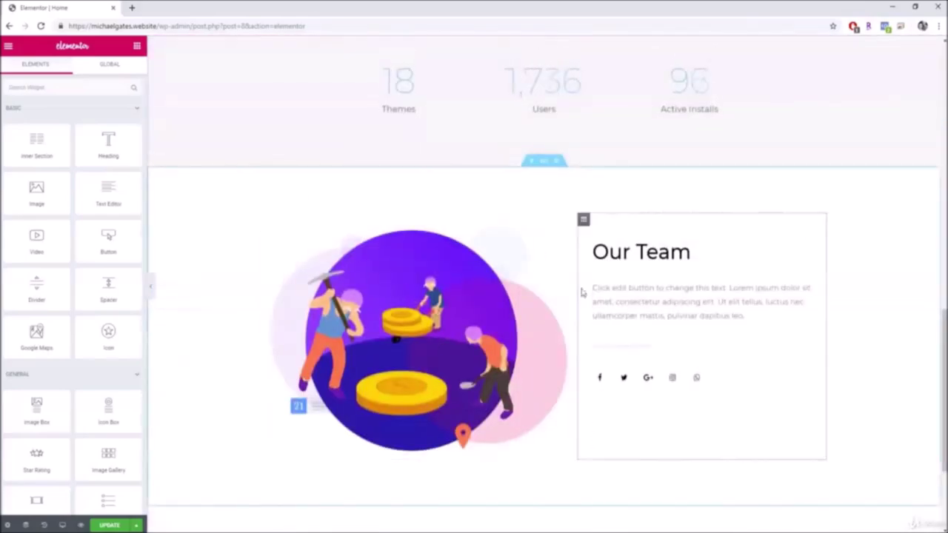
{"action": "scroll", "coordinate": [574, 289], "scroll_direction": "down", "scroll_amount": 2}
{"action": "scroll", "coordinate": [438, 254], "scroll_direction": "up", "scroll_amount": 6}
{"action": "scroll", "coordinate": [455, 262], "scroll_direction": "up", "scroll_amount": 7}
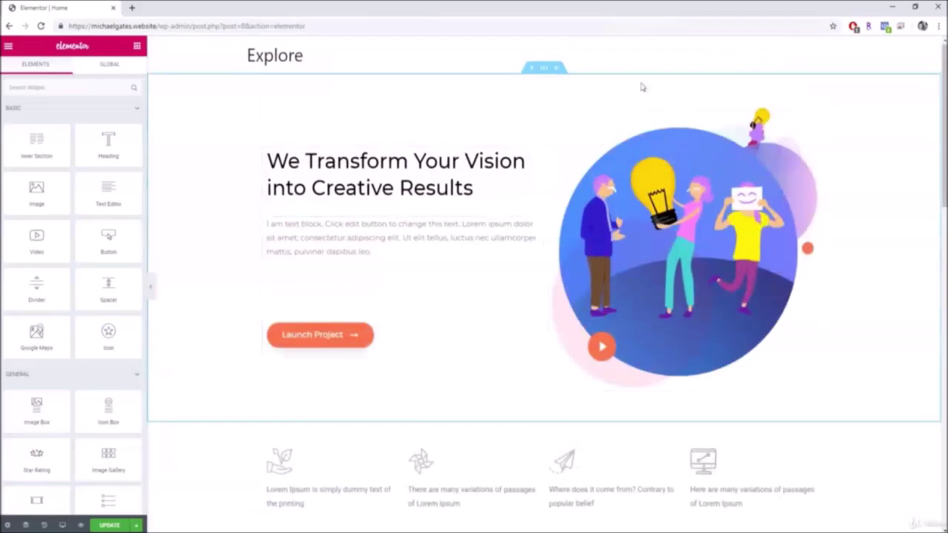
{"action": "scroll", "coordinate": [510, 313], "scroll_direction": "down", "scroll_amount": 5}
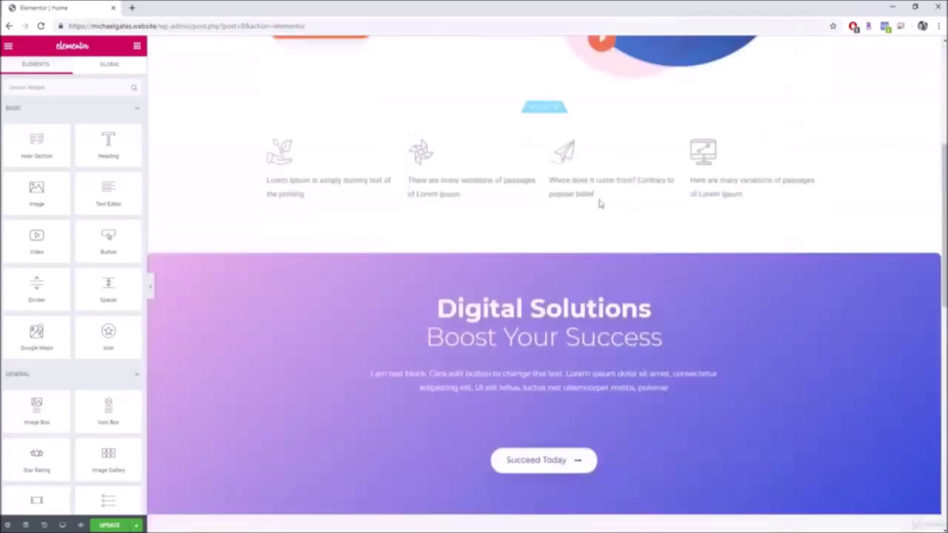
{"action": "scroll", "coordinate": [599, 203], "scroll_direction": "down", "scroll_amount": 4}
{"action": "scroll", "coordinate": [666, 281], "scroll_direction": "up", "scroll_amount": 7}
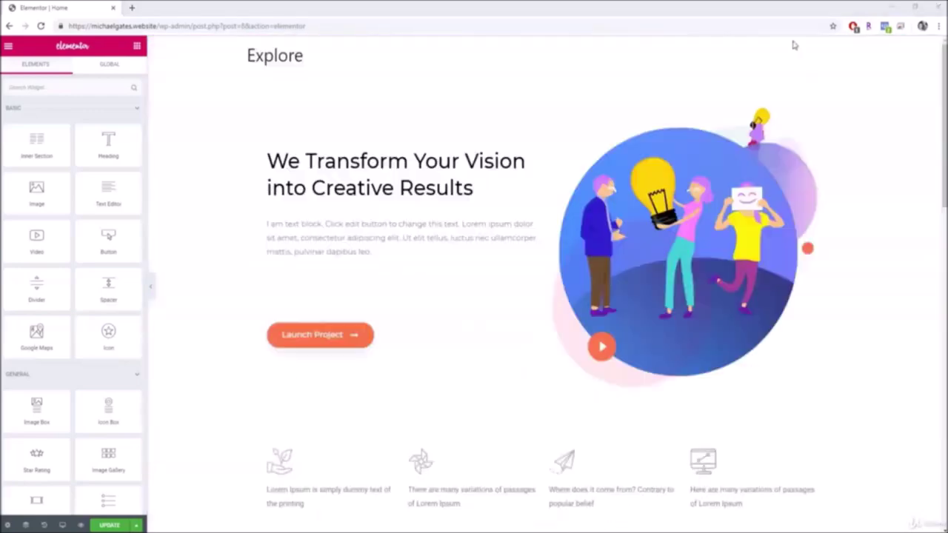
Open the settings of the We Transform Your Vision section and examine its layout and structure options.
{"action": "mouse_move", "coordinate": [541, 81]}
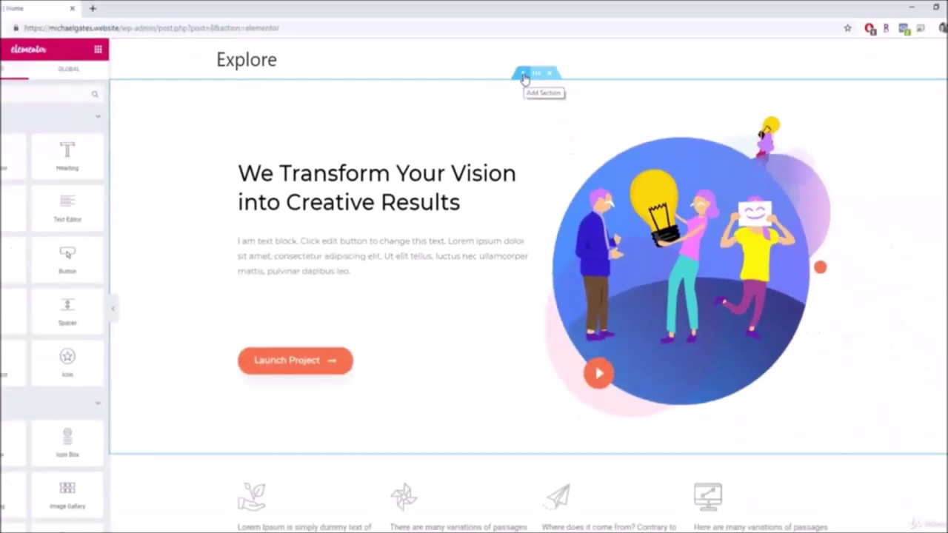
{"action": "left_click", "coordinate": [455, 113]}
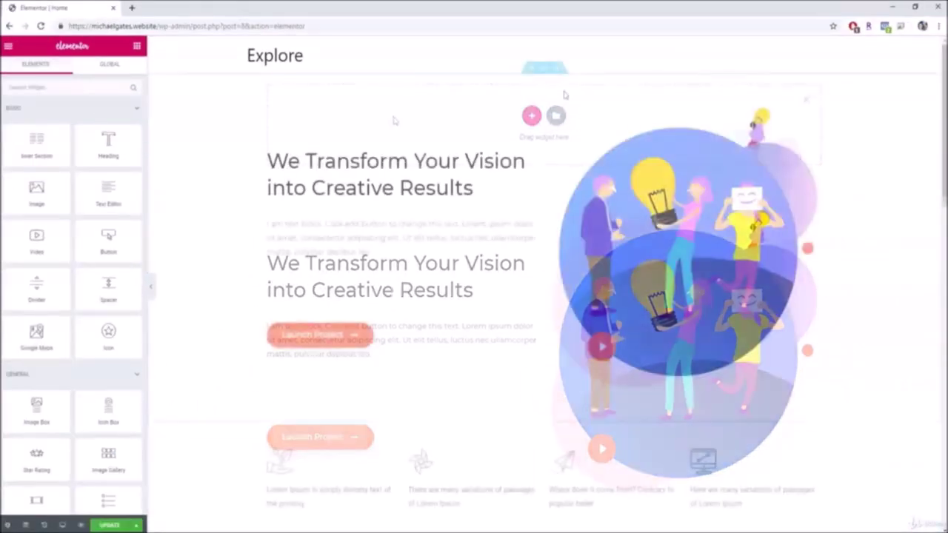
{"action": "left_click", "coordinate": [545, 69]}
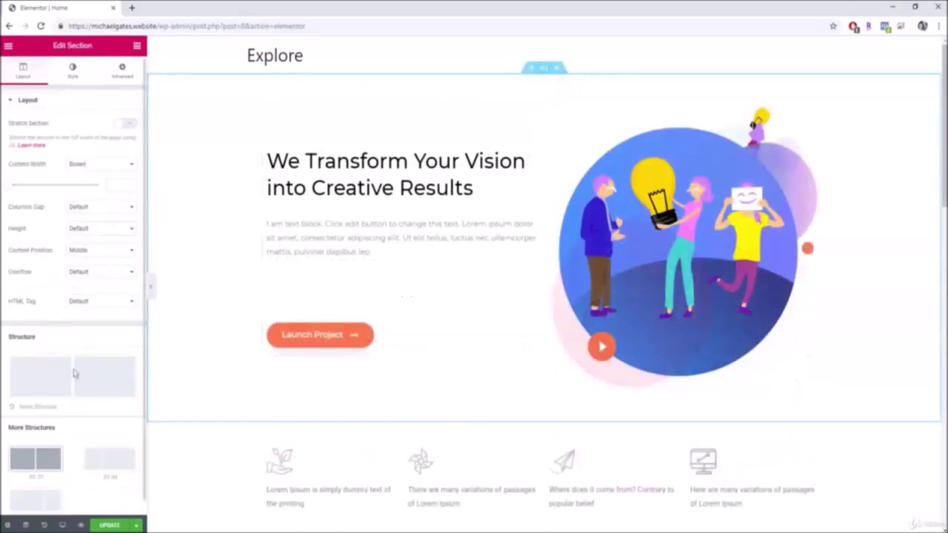
{"action": "scroll", "coordinate": [73, 366], "scroll_direction": "down", "scroll_amount": 1}
{"action": "right_click", "coordinate": [64, 333]}
{"action": "left_click", "coordinate": [70, 314]}
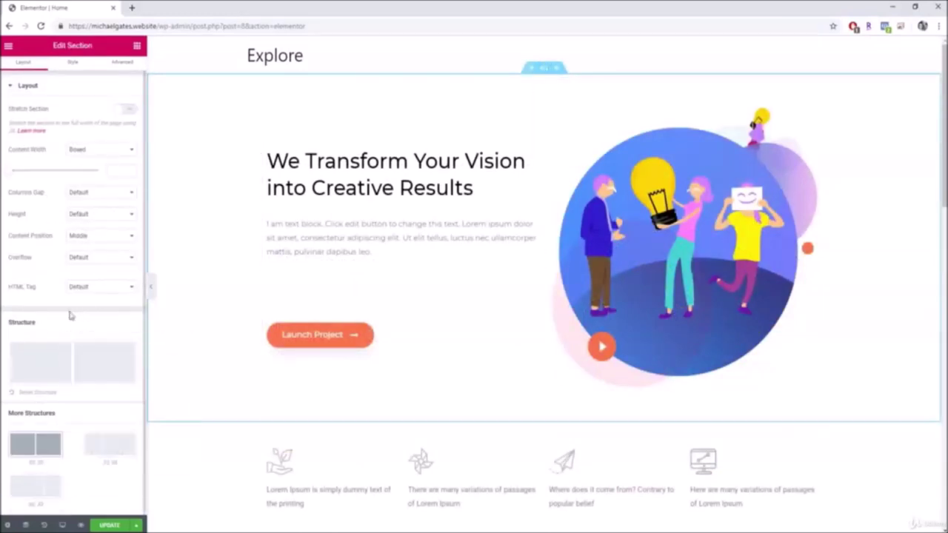
{"action": "scroll", "coordinate": [70, 314], "scroll_direction": "up", "scroll_amount": 1}
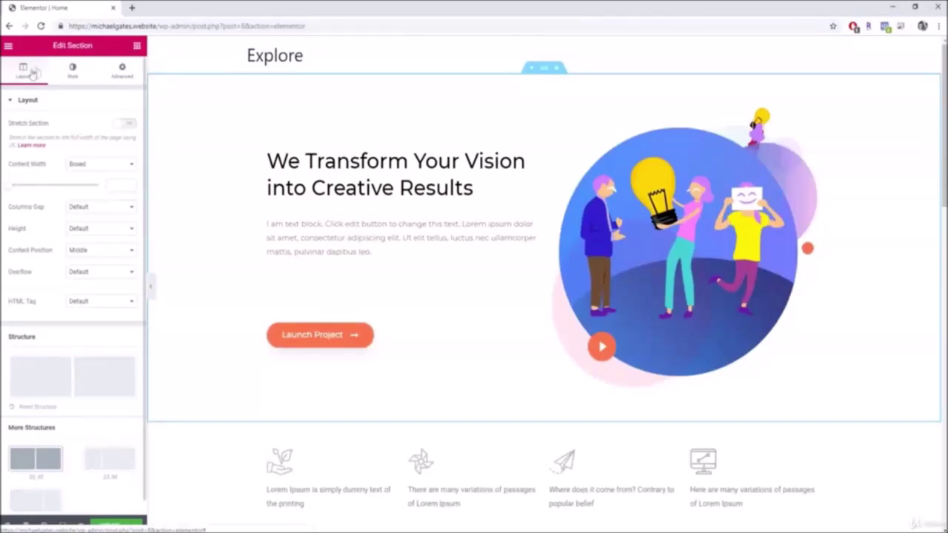
{"action": "left_click", "coordinate": [84, 72]}
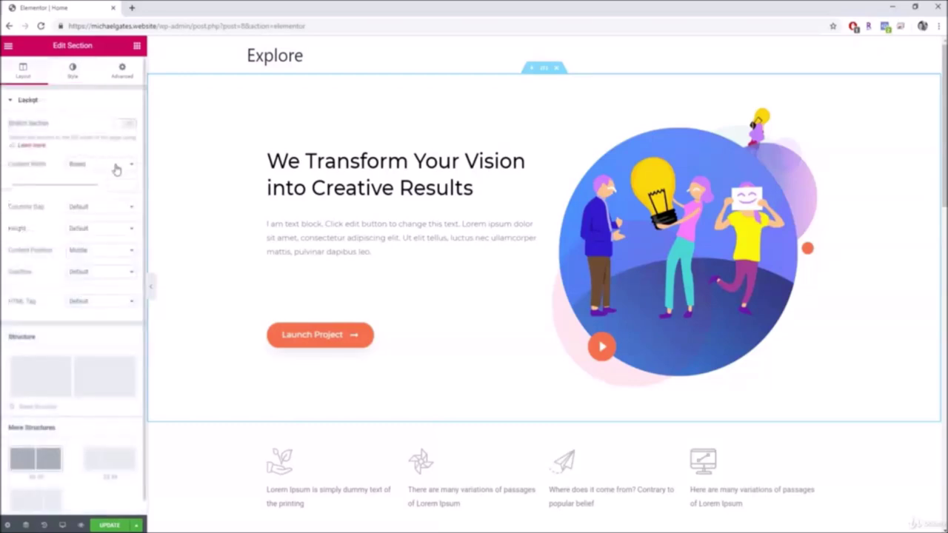
Try Full Width as the banner section's content width, and set it back to Boxed.
{"action": "left_click", "coordinate": [116, 170]}
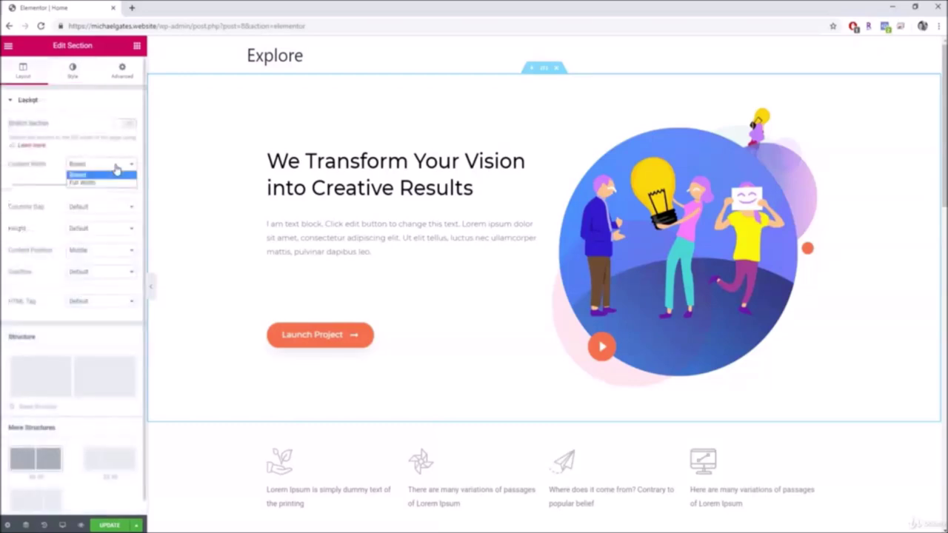
{"action": "left_click", "coordinate": [89, 182]}
{"action": "left_click", "coordinate": [87, 185]}
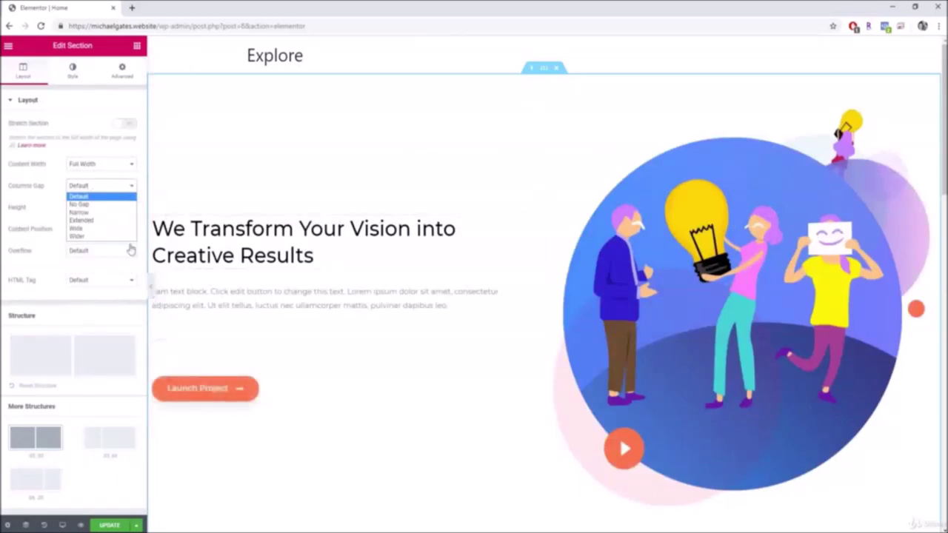
{"action": "left_click", "coordinate": [94, 166]}
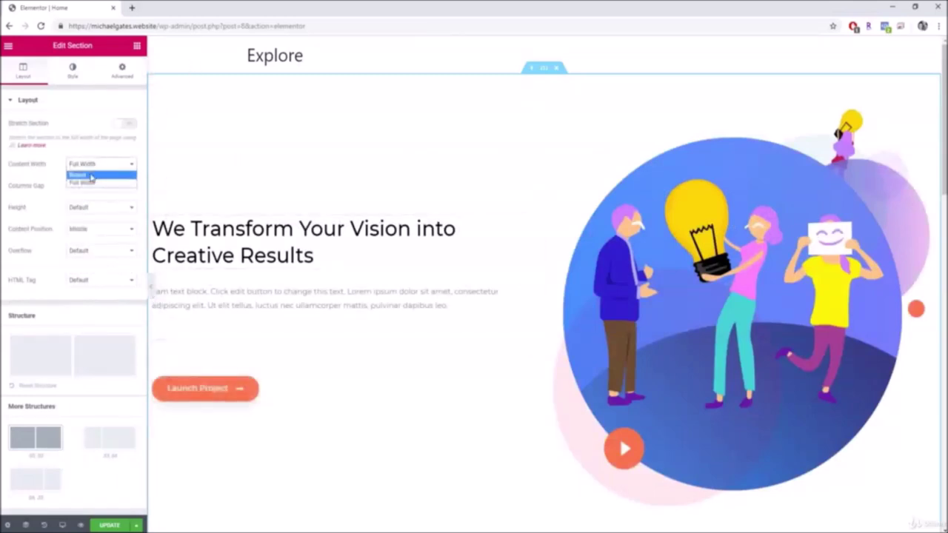
{"action": "left_click", "coordinate": [89, 175]}
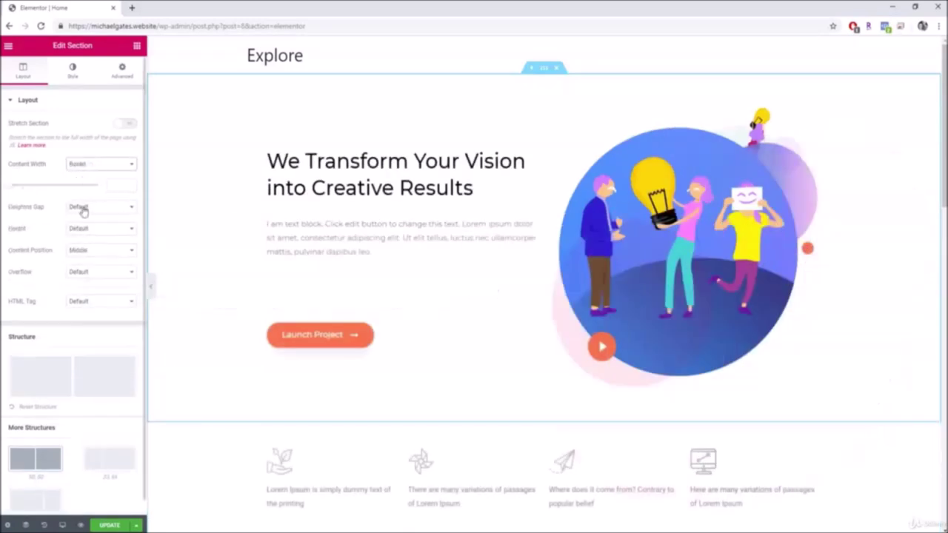
Try the Top and Bottom content positions for the banner section, and set the position back to Middle.
{"action": "left_click", "coordinate": [100, 252]}
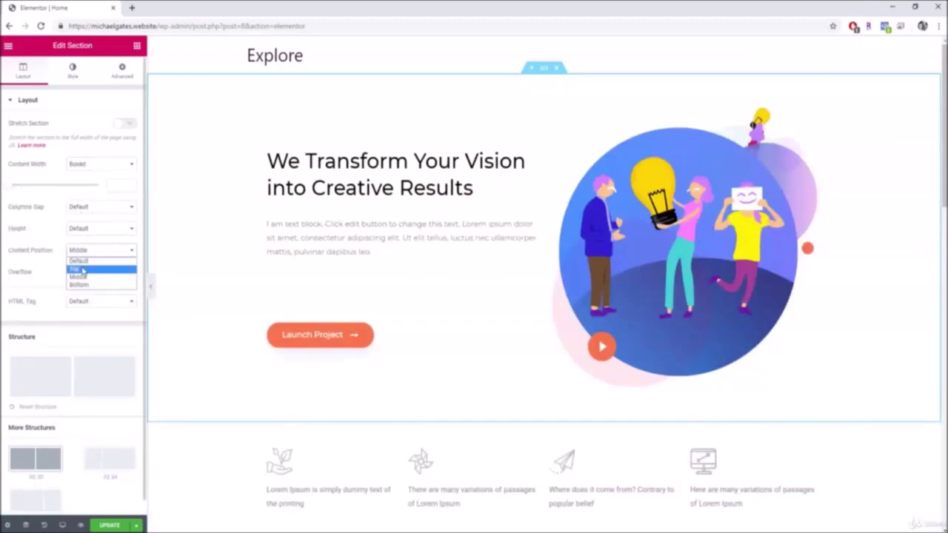
{"action": "left_click", "coordinate": [82, 270]}
{"action": "left_click", "coordinate": [83, 251]}
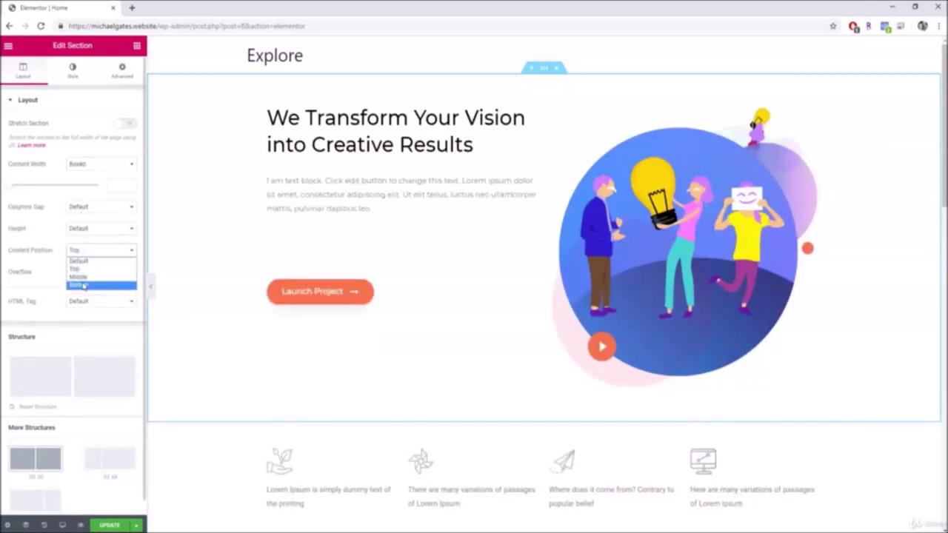
{"action": "left_click", "coordinate": [85, 286]}
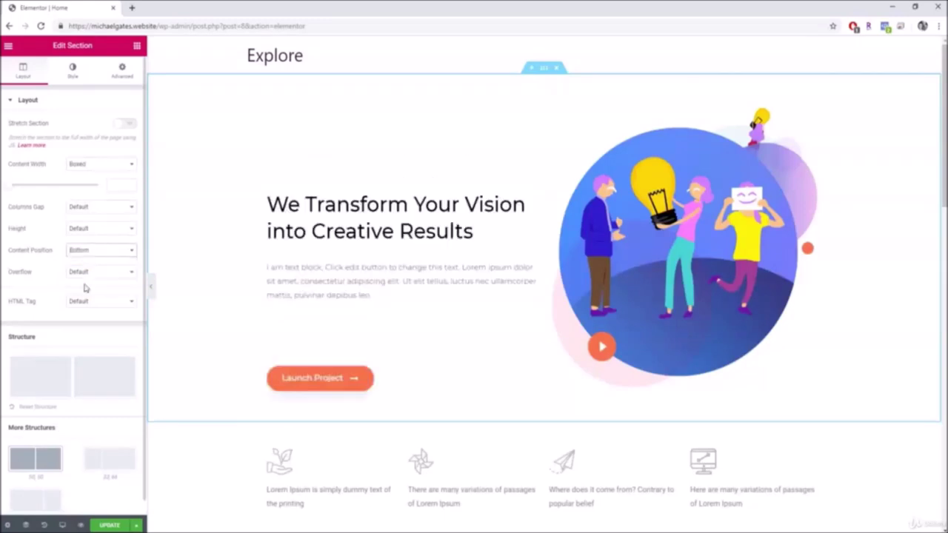
{"action": "left_click", "coordinate": [82, 252]}
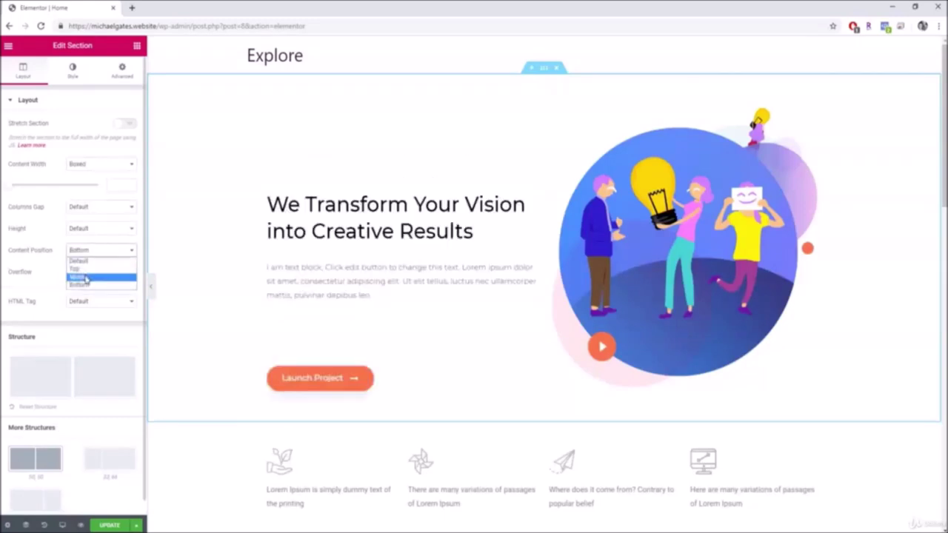
{"action": "left_click", "coordinate": [86, 278]}
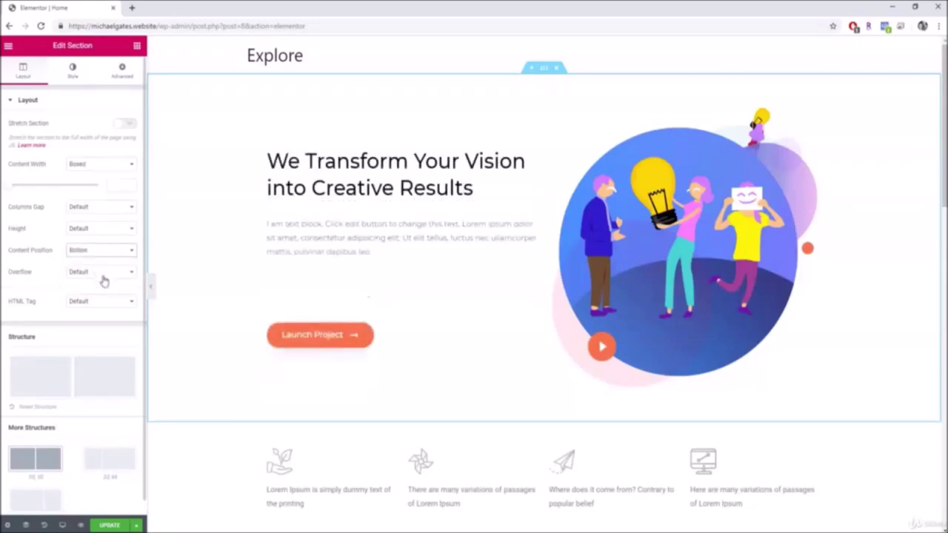
{"action": "scroll", "coordinate": [103, 281], "scroll_direction": "down", "scroll_amount": 1}
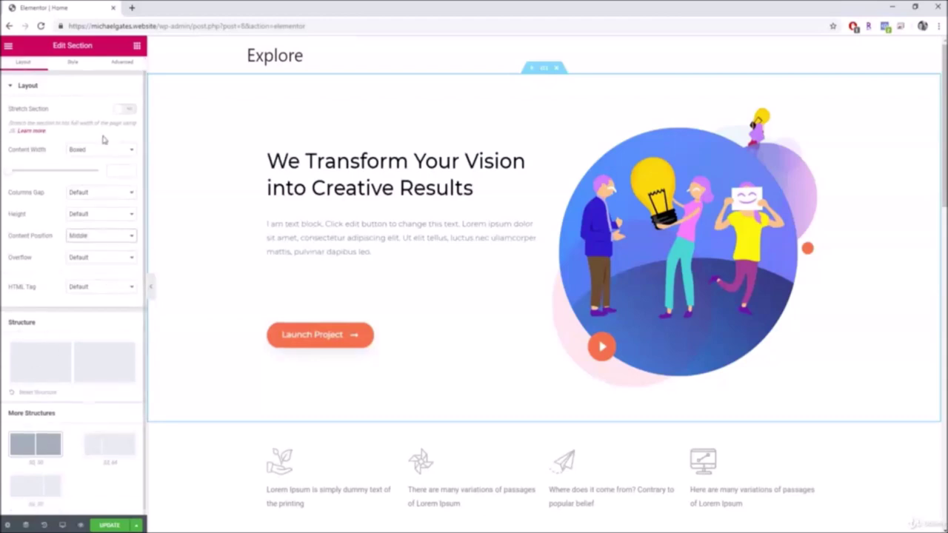
{"action": "scroll", "coordinate": [67, 254], "scroll_direction": "up", "scroll_amount": 1}
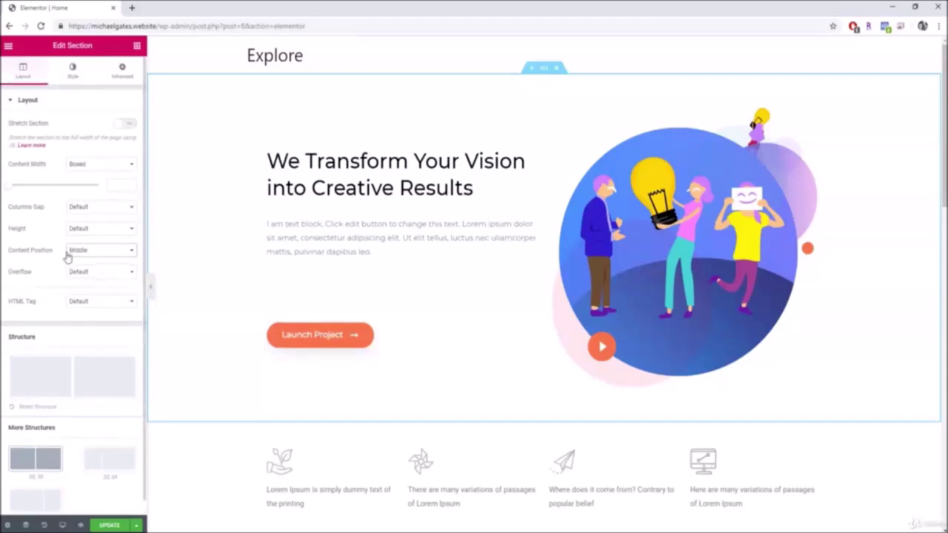
Give the banner section a Classic background in yellow.
{"action": "left_click", "coordinate": [73, 82]}
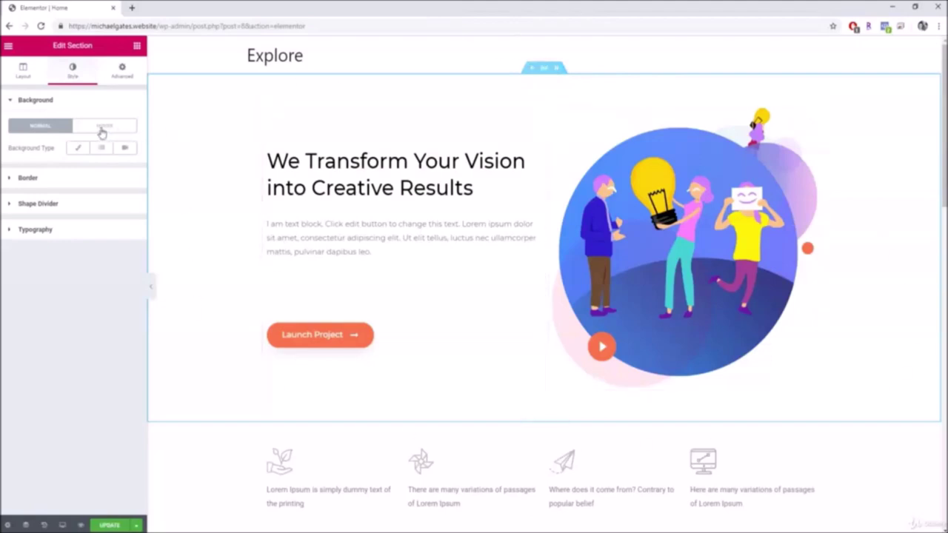
{"action": "left_click", "coordinate": [78, 149]}
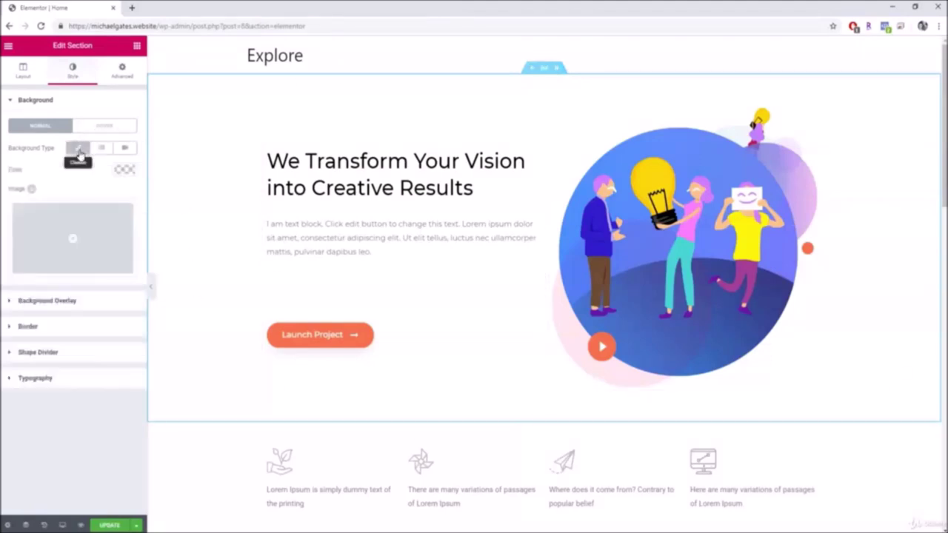
{"action": "left_click", "coordinate": [124, 171]}
{"action": "left_click", "coordinate": [50, 291]}
{"action": "left_click_drag", "start_coordinate": [71, 253], "coordinate": [23, 183]}
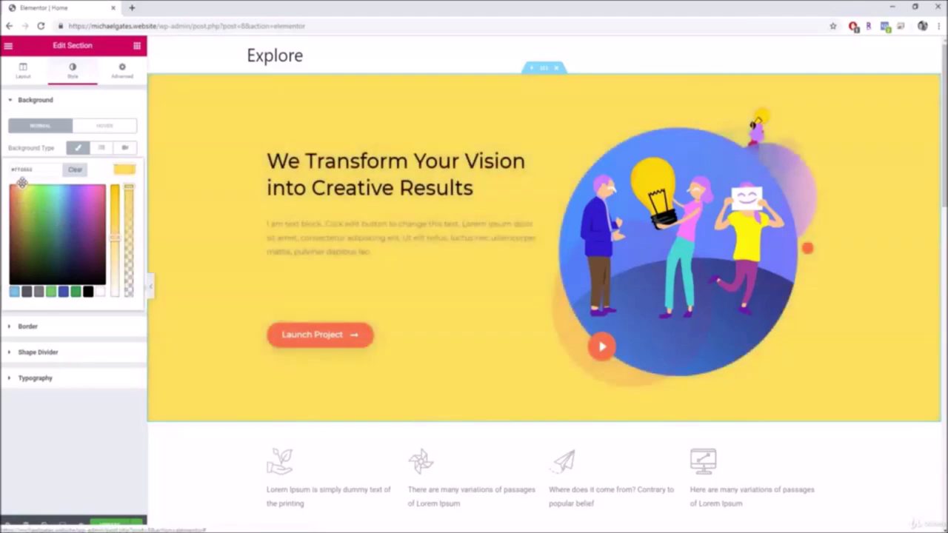
Change the banner section's background to a gradient with orange as its second color.
{"action": "left_click", "coordinate": [101, 147]}
{"action": "left_click", "coordinate": [124, 223]}
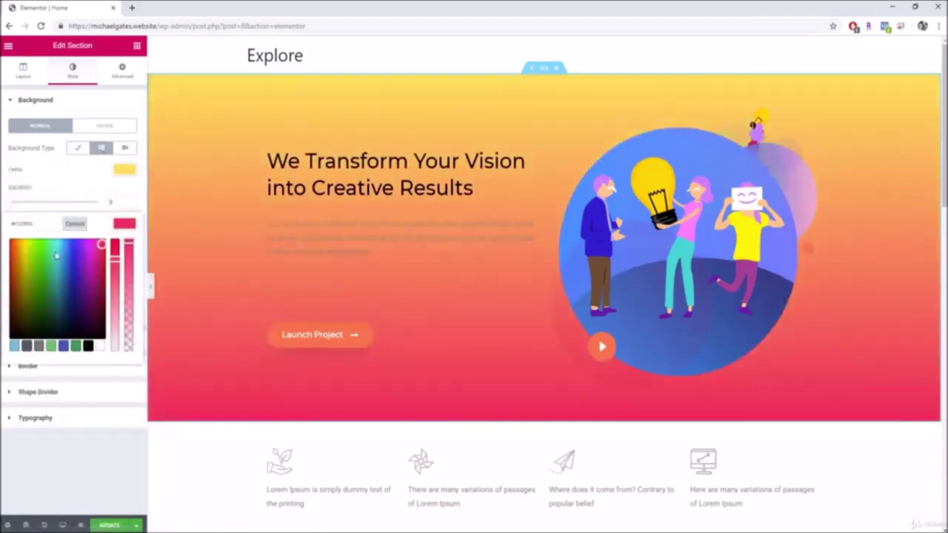
{"action": "left_click", "coordinate": [50, 345]}
{"action": "left_click_drag", "start_coordinate": [67, 296], "coordinate": [18, 237]}
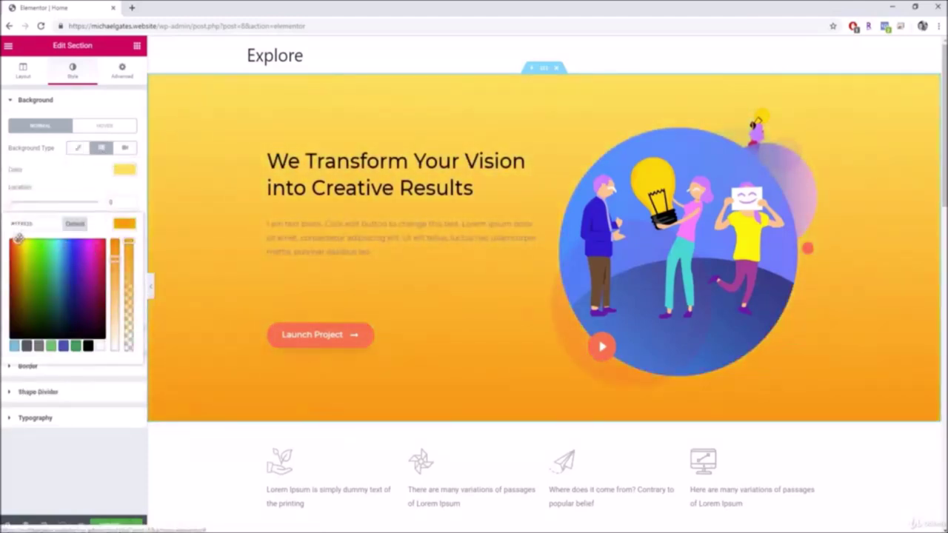
Try the Radial and Linear gradient types on the banner section, and switch its background type to Background Video.
{"action": "left_click", "coordinate": [74, 274]}
{"action": "left_click", "coordinate": [79, 277]}
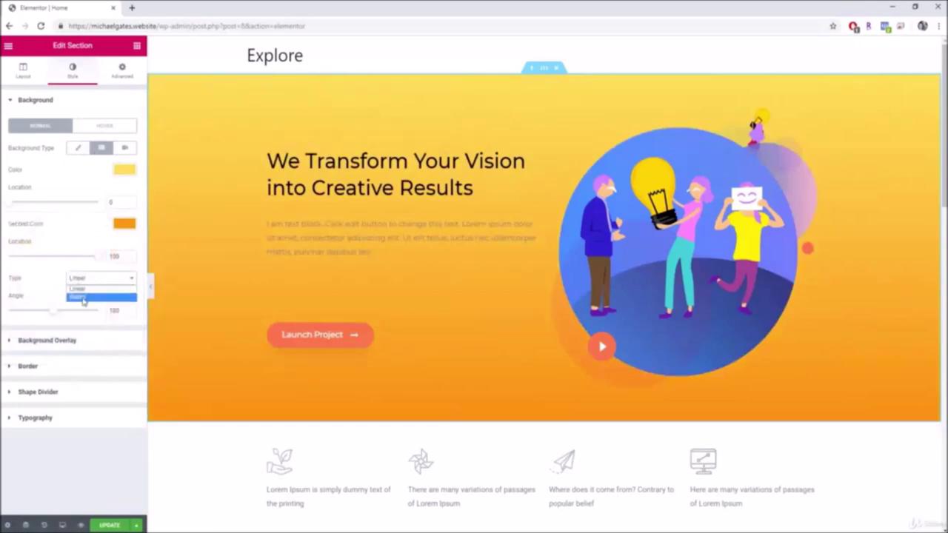
{"action": "left_click", "coordinate": [80, 297]}
{"action": "left_click_drag", "start_coordinate": [12, 206], "coordinate": [79, 205]}
{"action": "left_click", "coordinate": [100, 278]}
{"action": "left_click", "coordinate": [80, 288]}
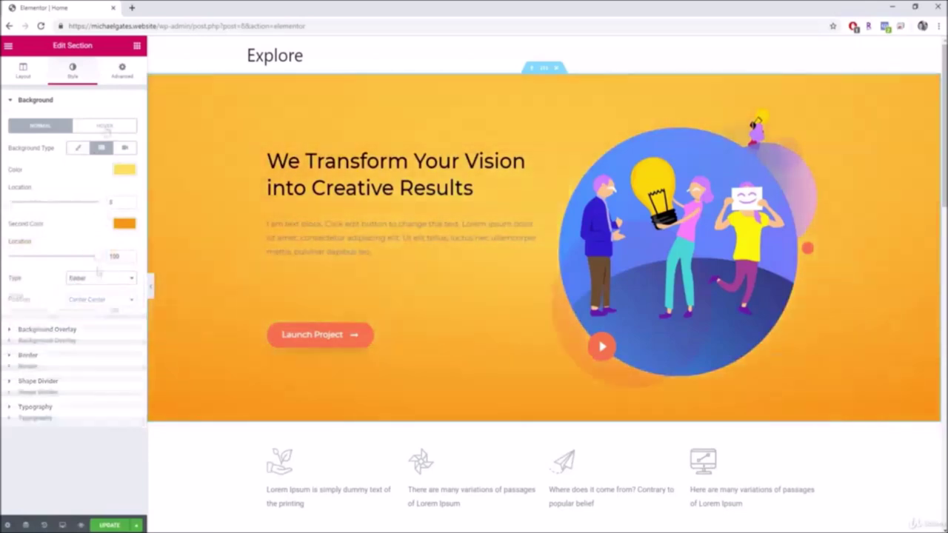
{"action": "left_click", "coordinate": [129, 149]}
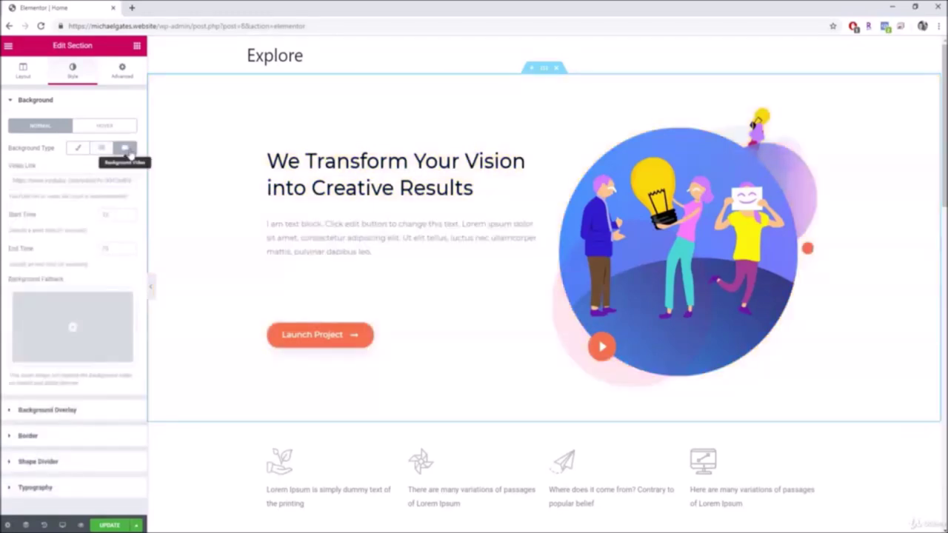
Use a YouTube video link as the banner section's background and close the background settings.
{"action": "left_click", "coordinate": [55, 180]}
{"action": "key", "text": "ctrl+v"}
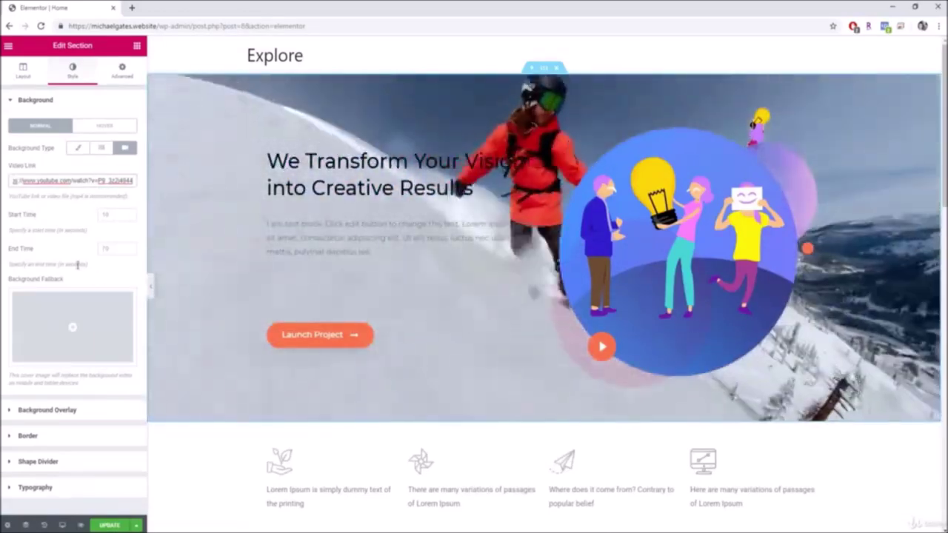
{"action": "left_click", "coordinate": [35, 99]}
Look through the border type options for the banner section.
{"action": "left_click", "coordinate": [55, 150]}
{"action": "left_click", "coordinate": [97, 200]}
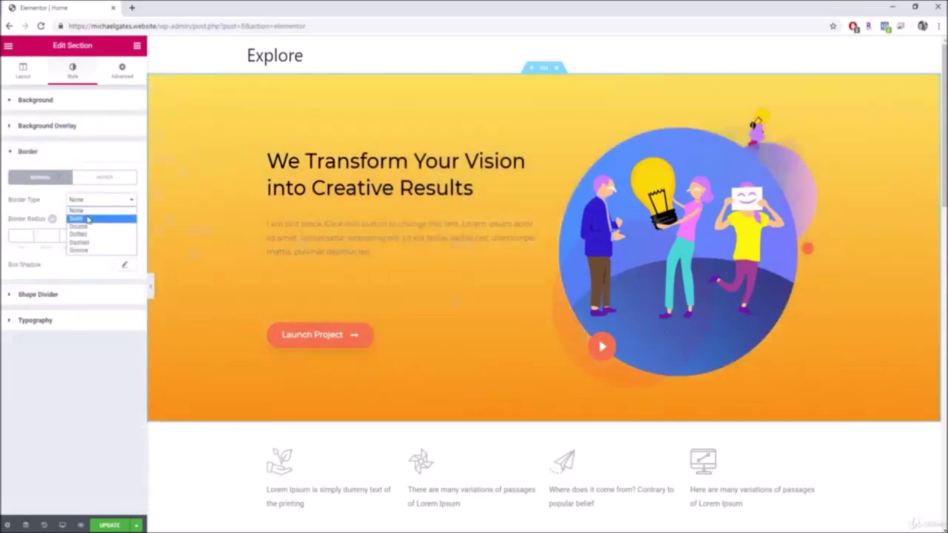
{"action": "left_click", "coordinate": [86, 213]}
Try the Clouds shape divider at the bottom of the banner section, and change its type to Waves.
{"action": "left_click", "coordinate": [38, 359]}
{"action": "left_click", "coordinate": [105, 203]}
{"action": "left_click", "coordinate": [101, 225]}
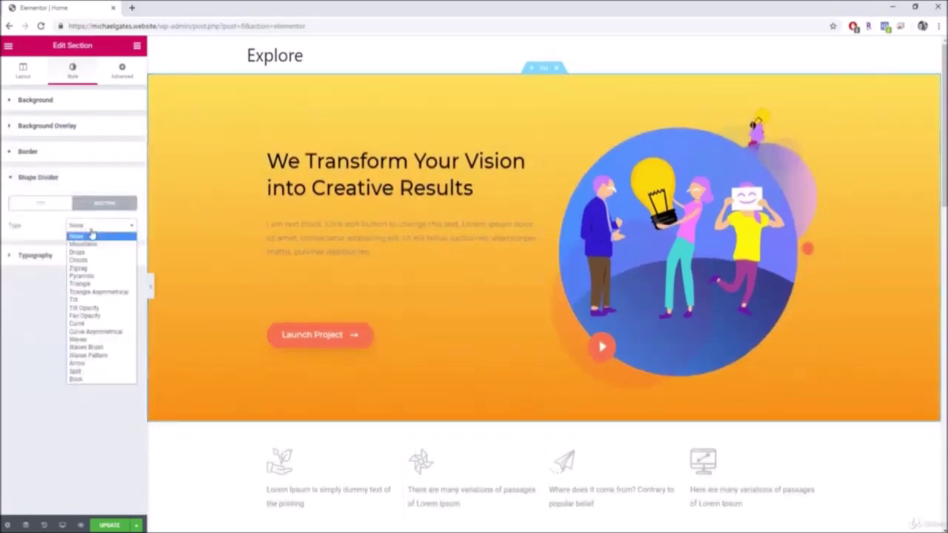
{"action": "left_click", "coordinate": [85, 263]}
{"action": "left_click", "coordinate": [100, 226]}
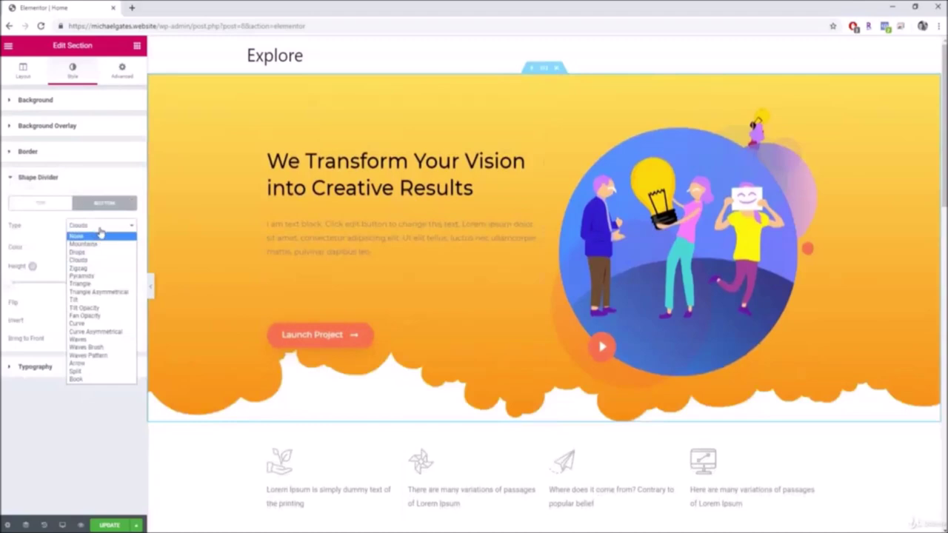
{"action": "left_click", "coordinate": [88, 341]}
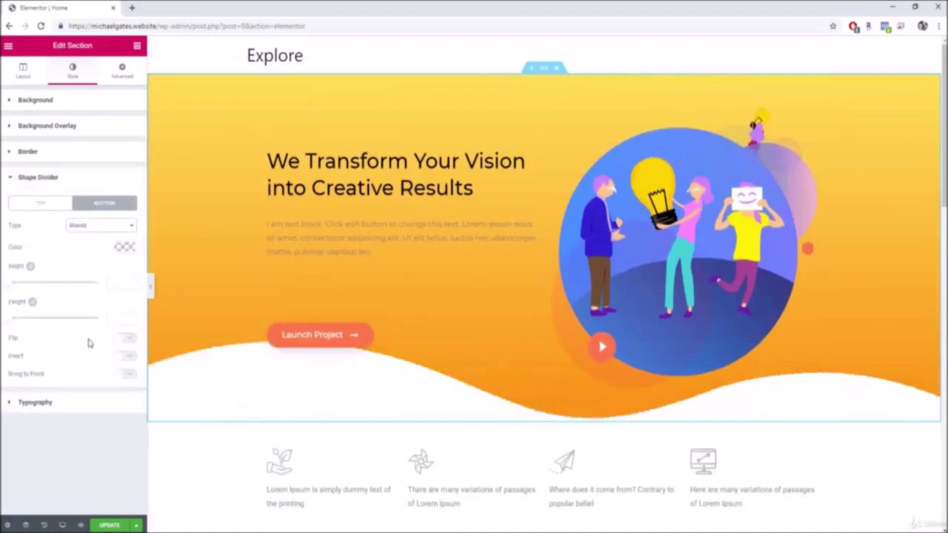
Raise the banner section's linked top and bottom margins to about 52.
{"action": "left_click", "coordinate": [124, 74]}
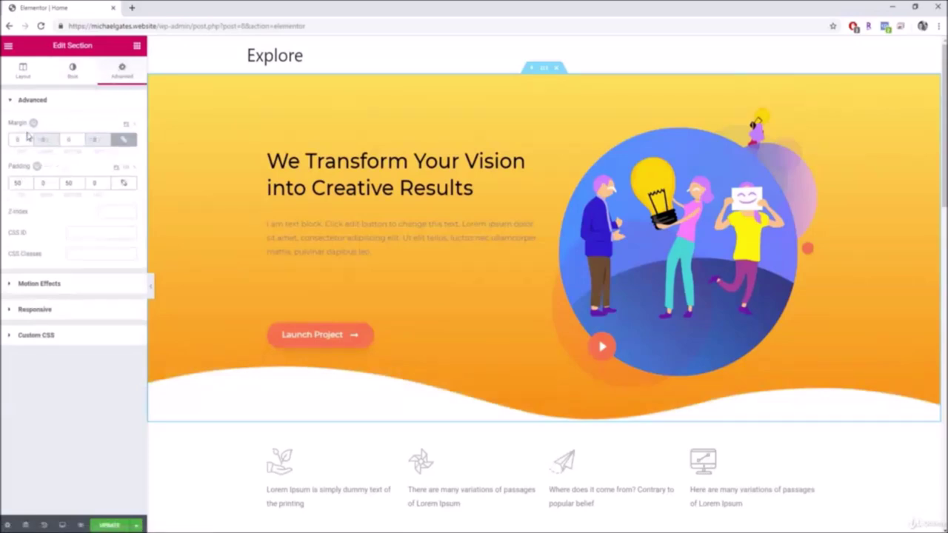
{"action": "key", "text": "Up"}
{"action": "key", "text": "Up"}
{"action": "key", "text": "Up"}
{"action": "key", "text": "Up"}
{"action": "key", "text": "Up"}
{"action": "key", "text": "Up"}
{"action": "key", "text": "Up"}
{"action": "key", "text": "Up"}
{"action": "key", "text": "Up"}
{"action": "key", "text": "Up"}
{"action": "key", "text": "Up"}
{"action": "key", "text": "Up"}
{"action": "key", "text": "Up"}
{"action": "key", "text": "Up"}
{"action": "key", "text": "Up"}
{"action": "key", "text": "Up"}
{"action": "key", "text": "Up"}
{"action": "key", "text": "Up"}
{"action": "key", "text": "Up"}
{"action": "key", "text": "Up"}
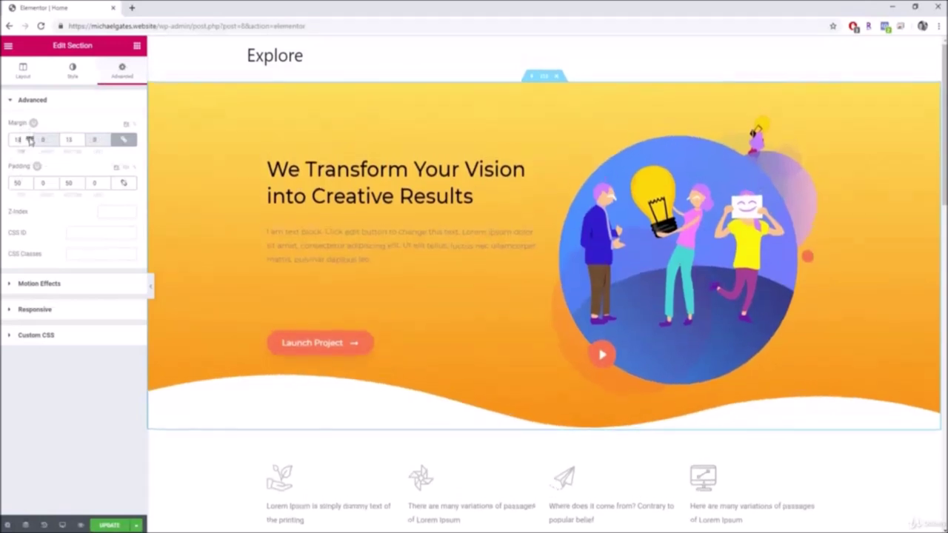
{"action": "key", "text": "Up"}
{"action": "key", "text": "Up"}
{"action": "key", "text": "Up"}
{"action": "key", "text": "Up"}
{"action": "key", "text": "Up"}
{"action": "key", "text": "Up"}
{"action": "key", "text": "Up"}
{"action": "key", "text": "Up"}
{"action": "key", "text": "Up"}
{"action": "key", "text": "Up"}
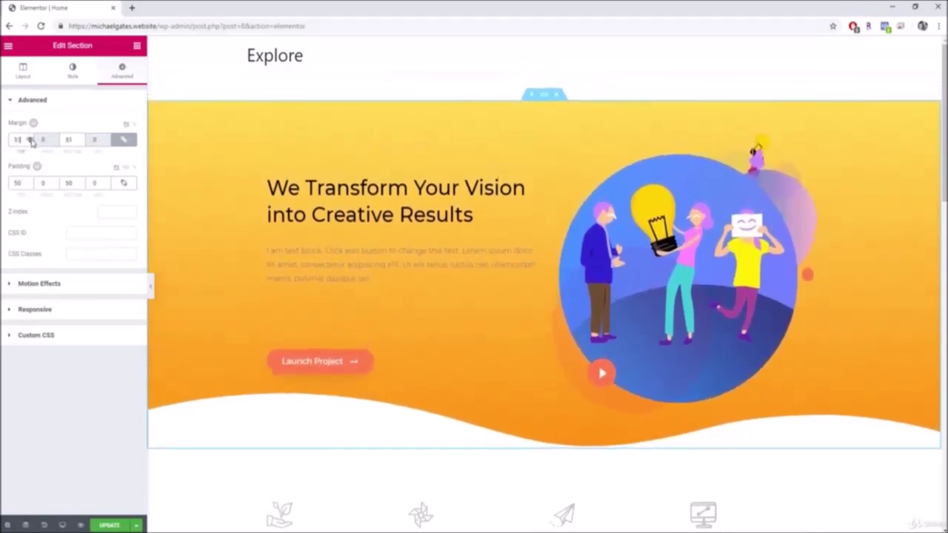
{"action": "key", "text": "Up"}
{"action": "key", "text": "Up"}
{"action": "key", "text": "Up"}
{"action": "key", "text": "Up"}
{"action": "key", "text": "Up"}
{"action": "key", "text": "Up"}
{"action": "key", "text": "Up"}
{"action": "key", "text": "Up"}
{"action": "key", "text": "Up"}
{"action": "key", "text": "Up"}
{"action": "key", "text": "Up"}
{"action": "key", "text": "Up"}
{"action": "key", "text": "Up"}
{"action": "key", "text": "Up"}
{"action": "key", "text": "Up"}
{"action": "key", "text": "Up"}
{"action": "key", "text": "Up"}
{"action": "key", "text": "Up"}
{"action": "key", "text": "Up"}
{"action": "key", "text": "Up"}
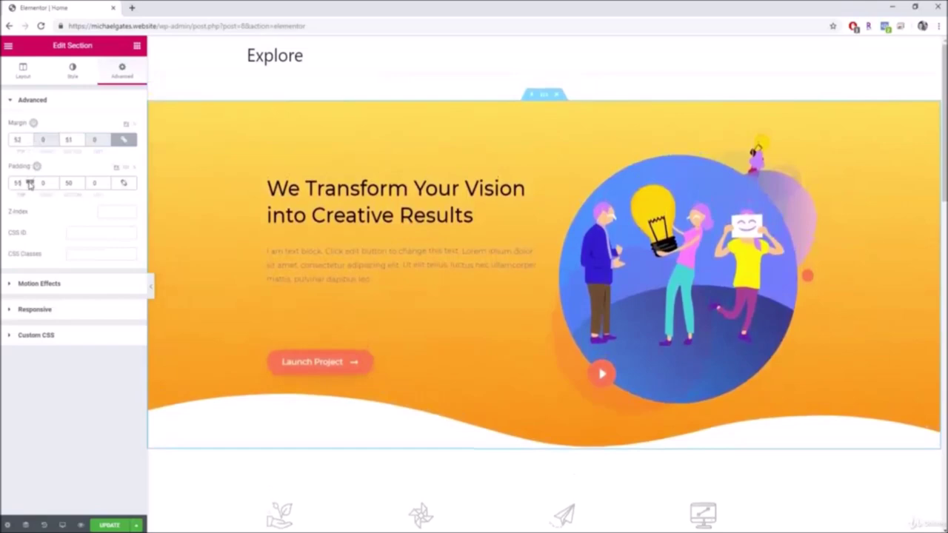
Raise the banner section's top padding to 95.
{"action": "key", "text": "Up"}
{"action": "key", "text": "Up"}
{"action": "key", "text": "Up"}
{"action": "key", "text": "Up"}
{"action": "key", "text": "Up"}
{"action": "key", "text": "Up"}
{"action": "key", "text": "Up"}
{"action": "key", "text": "Up"}
{"action": "key", "text": "Up"}
{"action": "key", "text": "Up"}
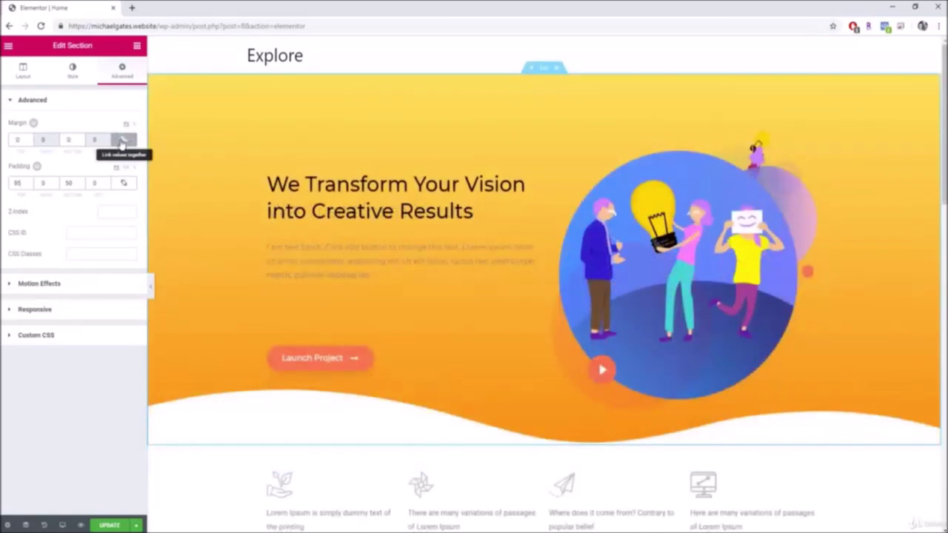
Try linked and unlinked top and bottom margins on the banner section, and set the margins back to 0.
{"action": "left_click", "coordinate": [125, 144]}
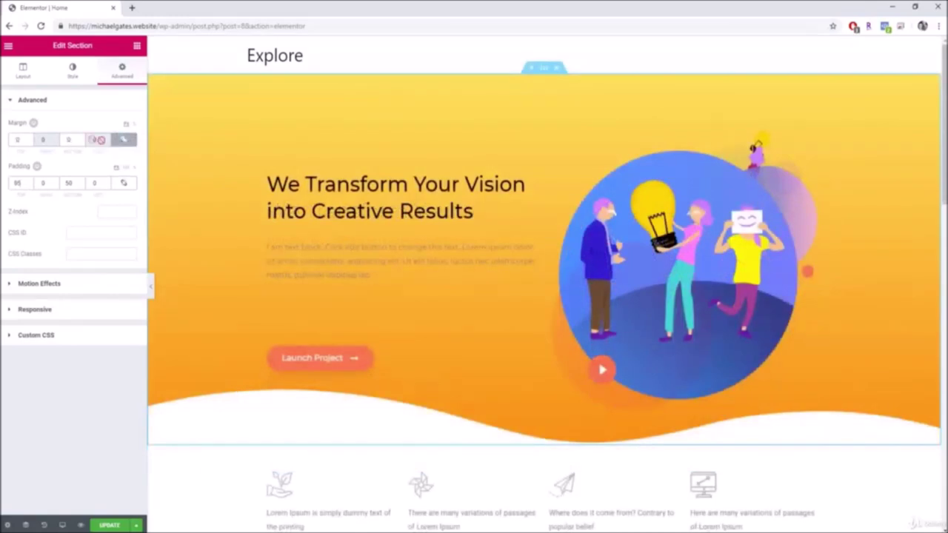
{"action": "left_click", "coordinate": [30, 139]}
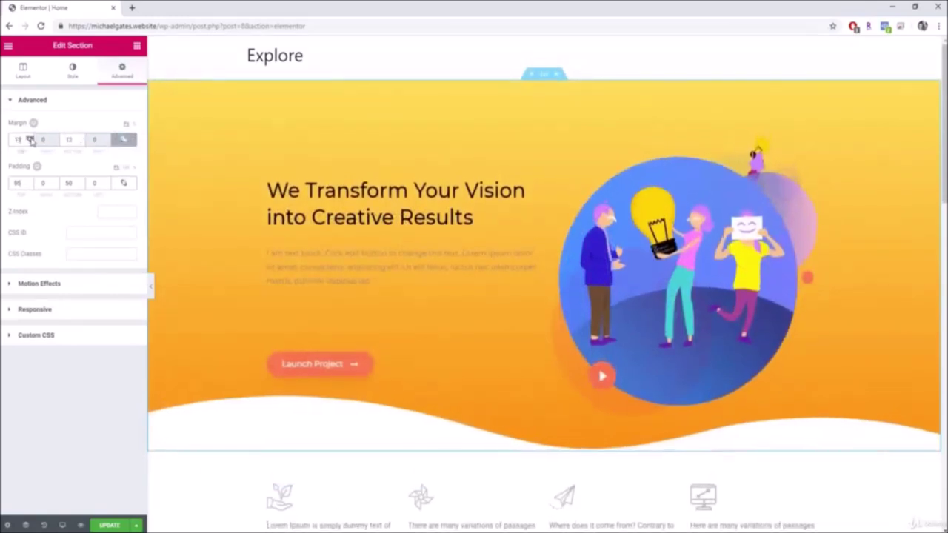
{"action": "double_click", "coordinate": [15, 139]}
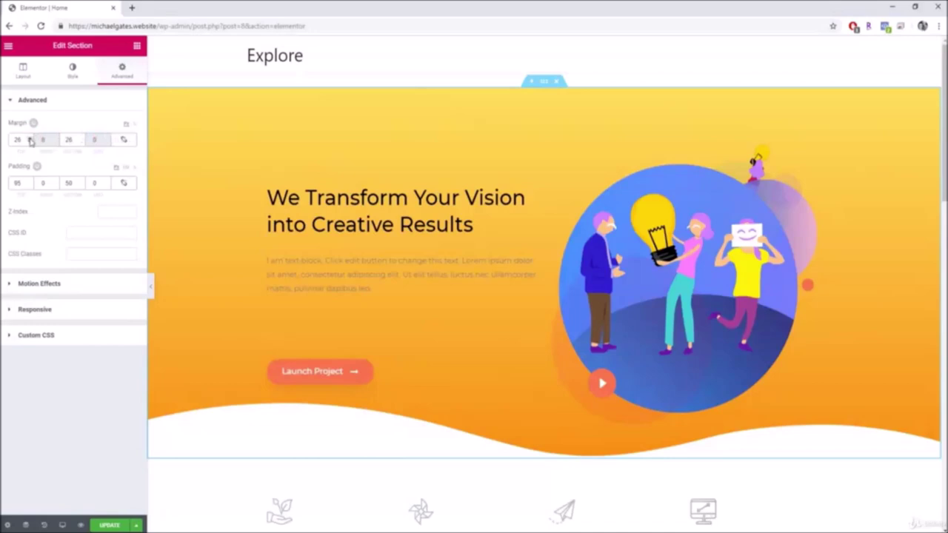
{"action": "left_click_drag", "start_coordinate": [30, 140], "coordinate": [30, 140]}
{"action": "left_click", "coordinate": [68, 140]}
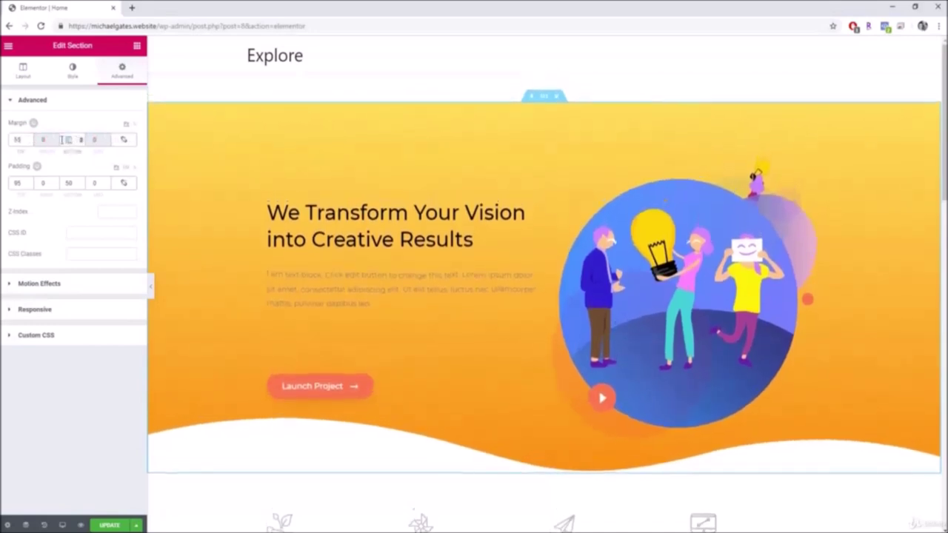
{"action": "double_click", "coordinate": [29, 139]}
{"action": "type", "text": "0"}
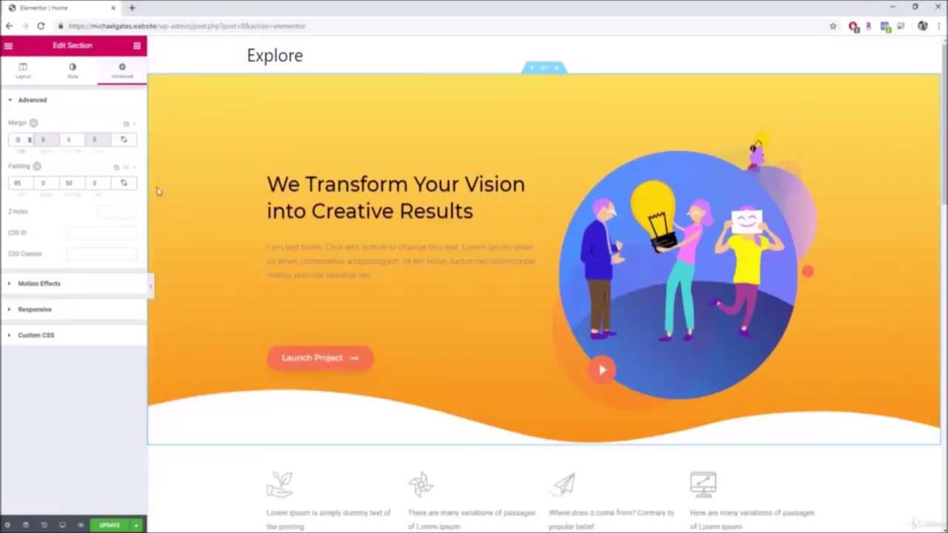
Try the Fade In and Fade In Down entrance animations on the banner section.
{"action": "left_click", "coordinate": [11, 284]}
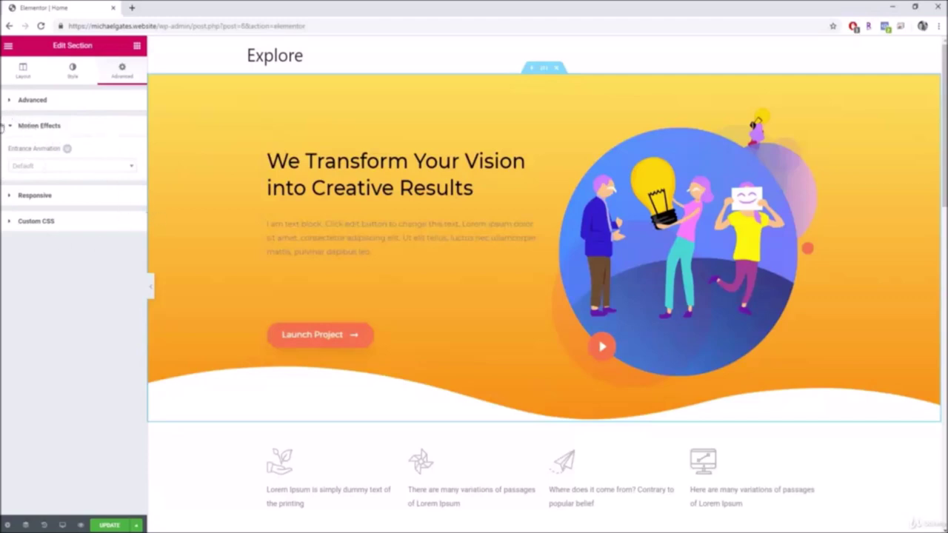
{"action": "left_click", "coordinate": [129, 170]}
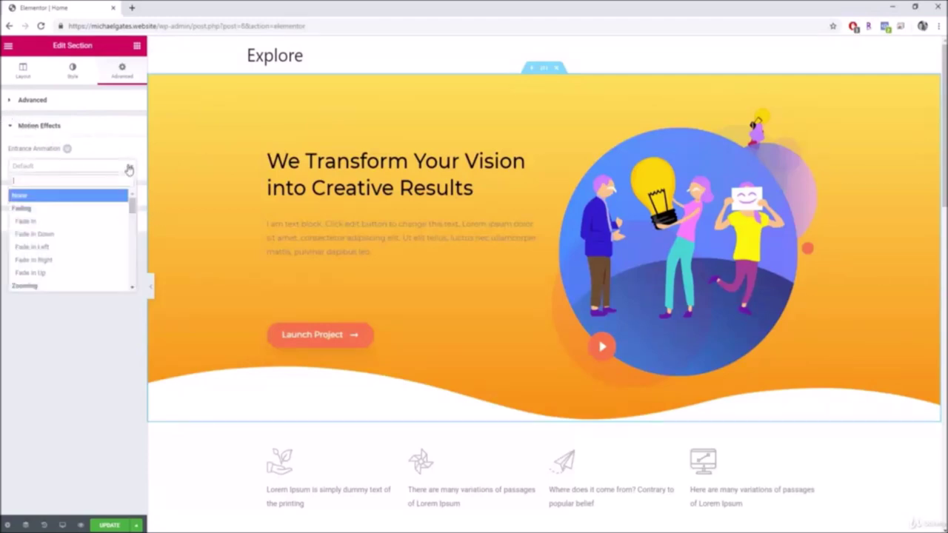
{"action": "left_click", "coordinate": [25, 221]}
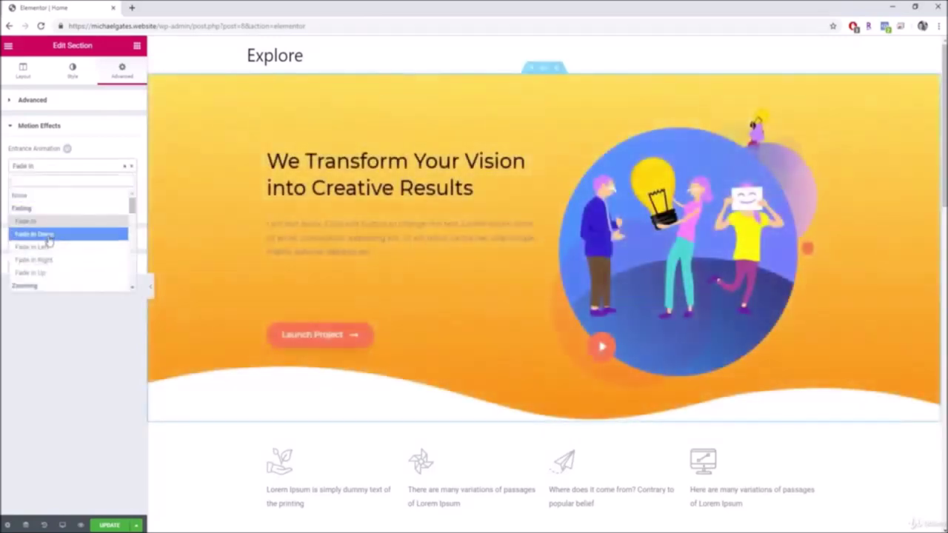
{"action": "left_click", "coordinate": [47, 234]}
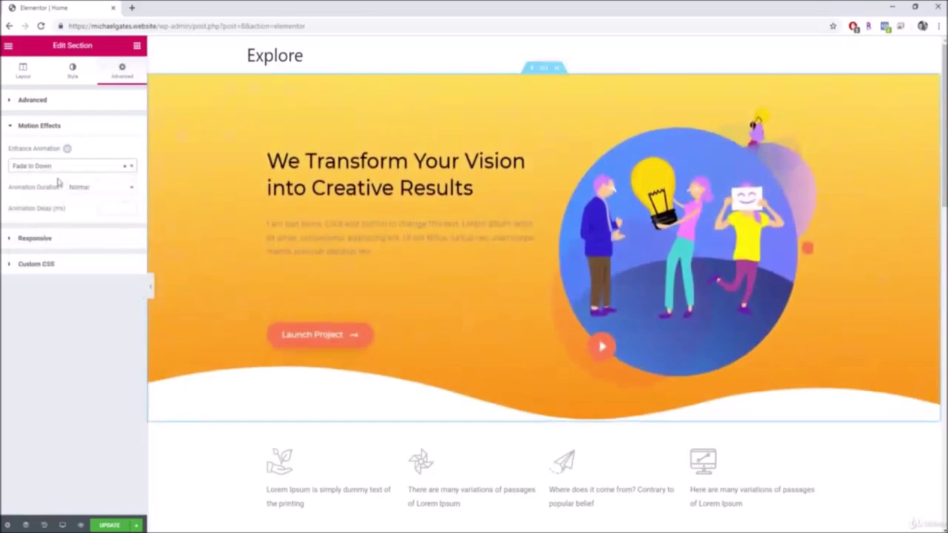
Set the banner section's entrance animation to Pulse with a Fast duration, and update the page.
{"action": "left_click", "coordinate": [59, 166]}
{"action": "left_click", "coordinate": [29, 233]}
{"action": "left_click", "coordinate": [100, 186]}
{"action": "left_click", "coordinate": [108, 201]}
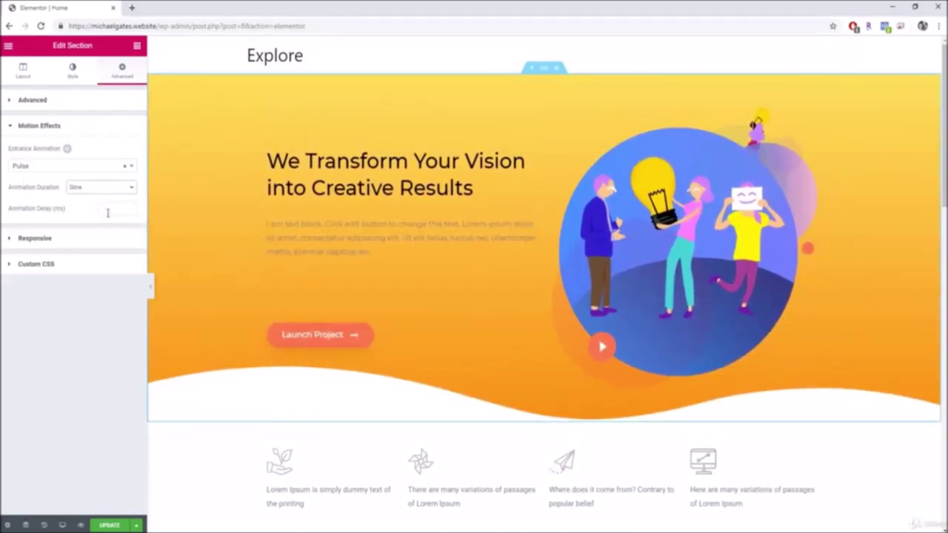
{"action": "left_click", "coordinate": [116, 187]}
{"action": "left_click", "coordinate": [74, 213]}
{"action": "left_click", "coordinate": [109, 525]}
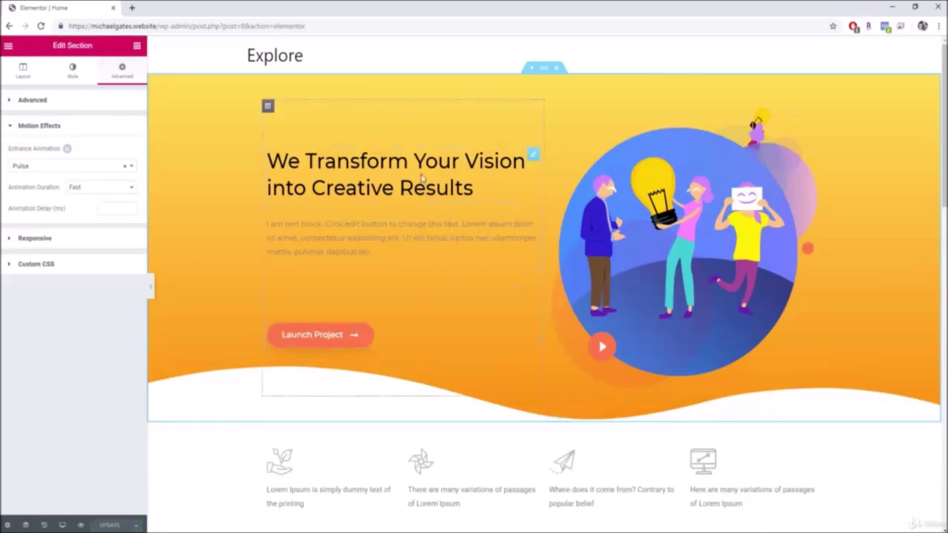
Try a Classic green background on the banner's text column, and clear the color again.
{"action": "left_click", "coordinate": [309, 146]}
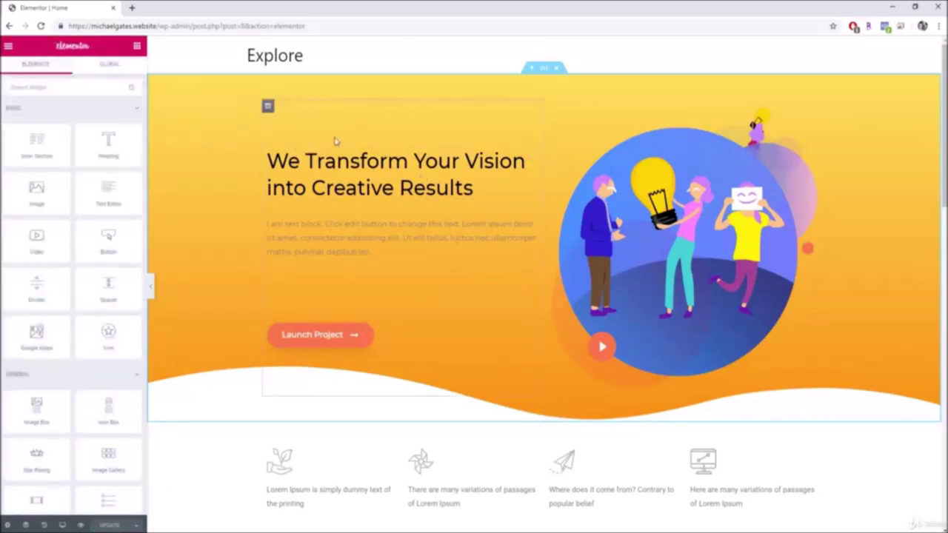
{"action": "left_click", "coordinate": [268, 107]}
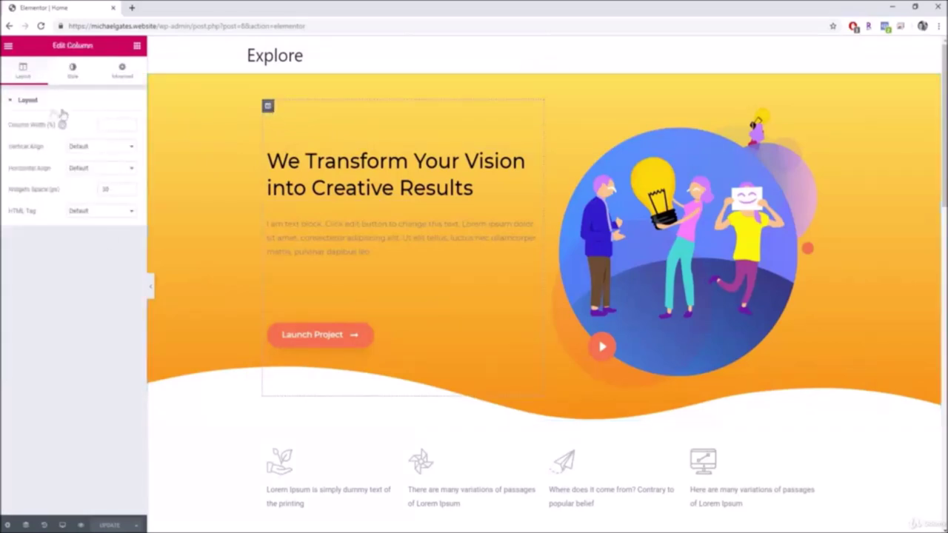
{"action": "left_click", "coordinate": [72, 70]}
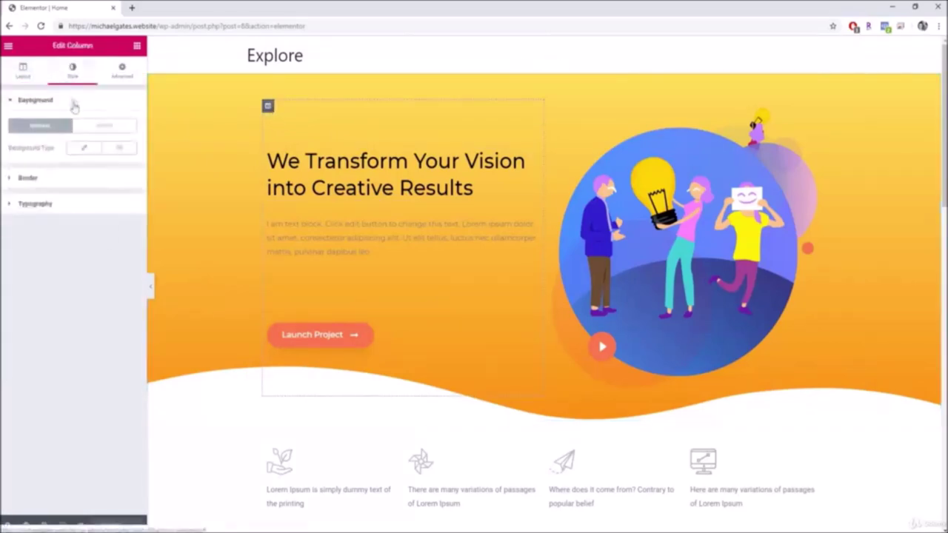
{"action": "left_click", "coordinate": [83, 148]}
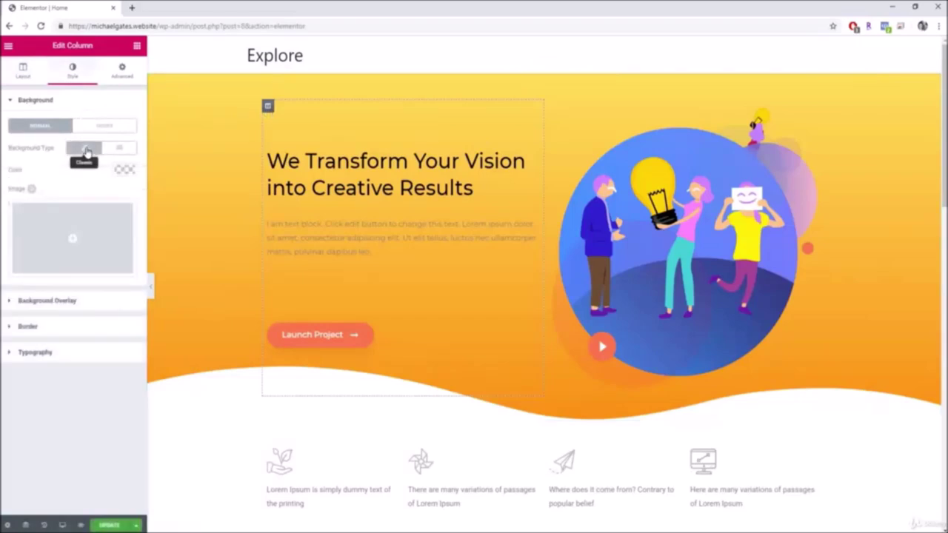
{"action": "left_click", "coordinate": [125, 170]}
{"action": "left_click", "coordinate": [51, 292]}
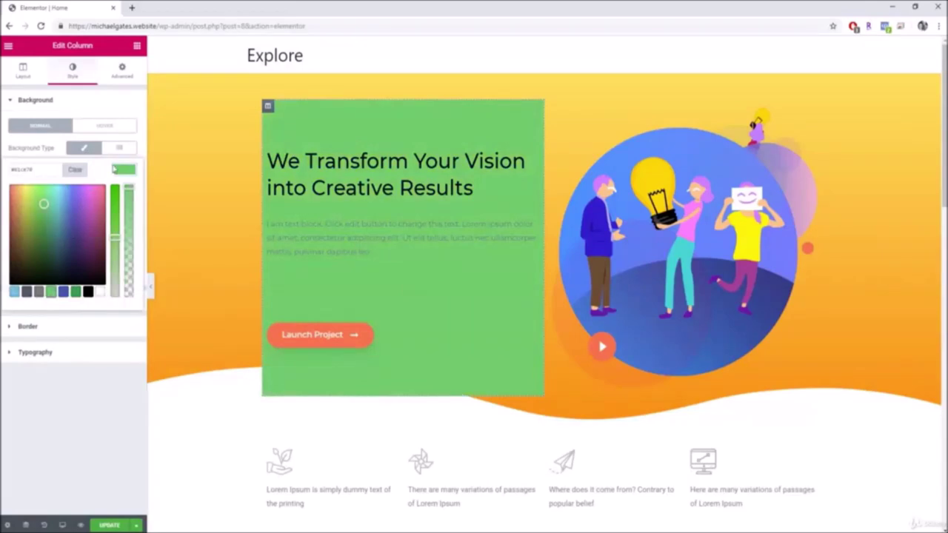
{"action": "left_click", "coordinate": [77, 170]}
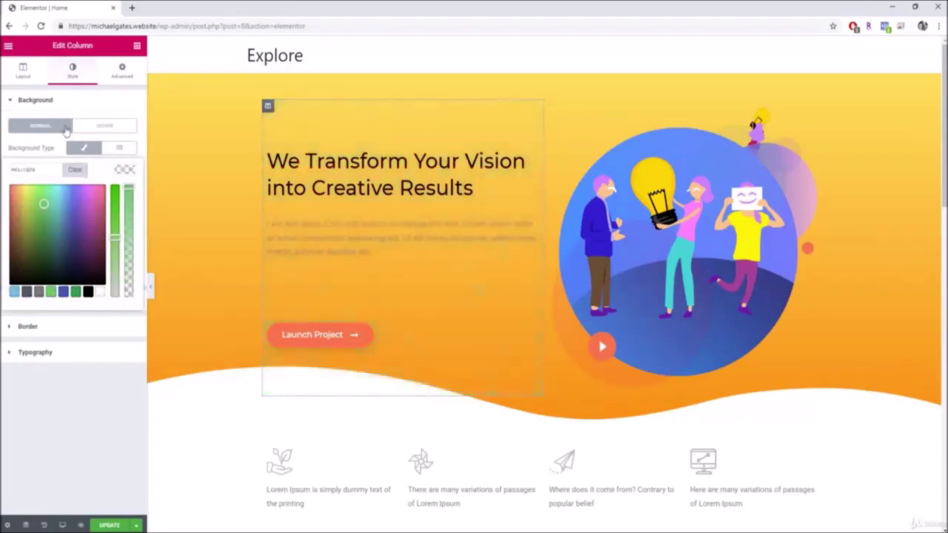
Add an exclamation mark to the end of the banner heading "We Transform Your Vision into Creative Results".
{"action": "left_click", "coordinate": [533, 153]}
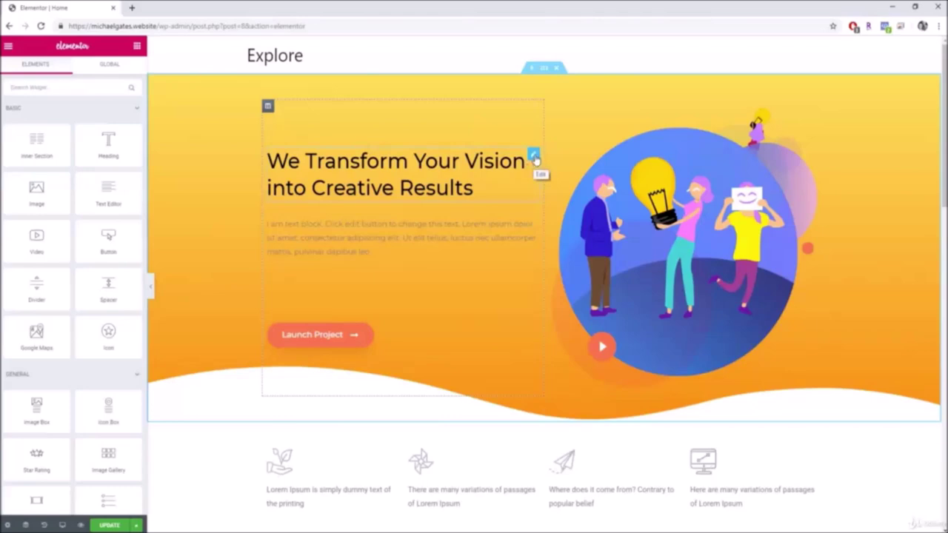
{"action": "left_click", "coordinate": [533, 155]}
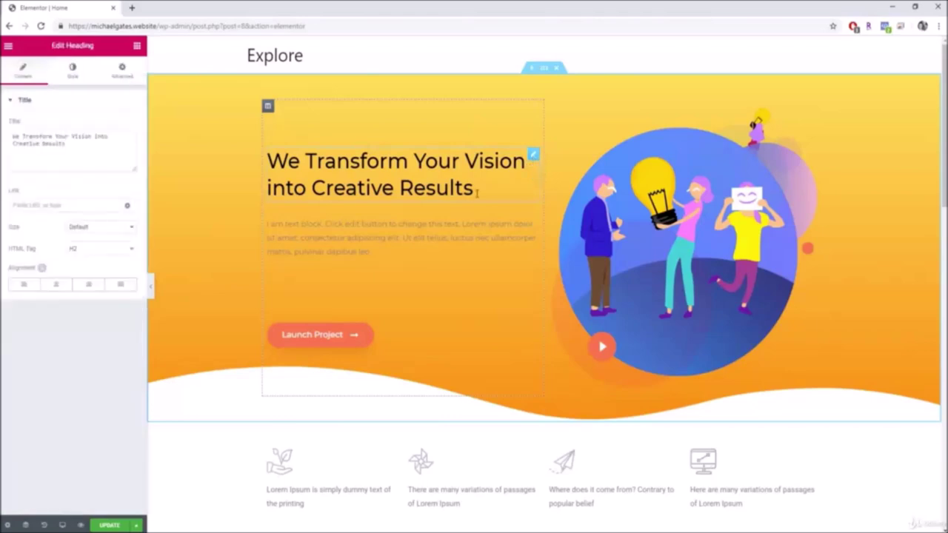
{"action": "left_click_drag", "start_coordinate": [475, 188], "coordinate": [265, 166]}
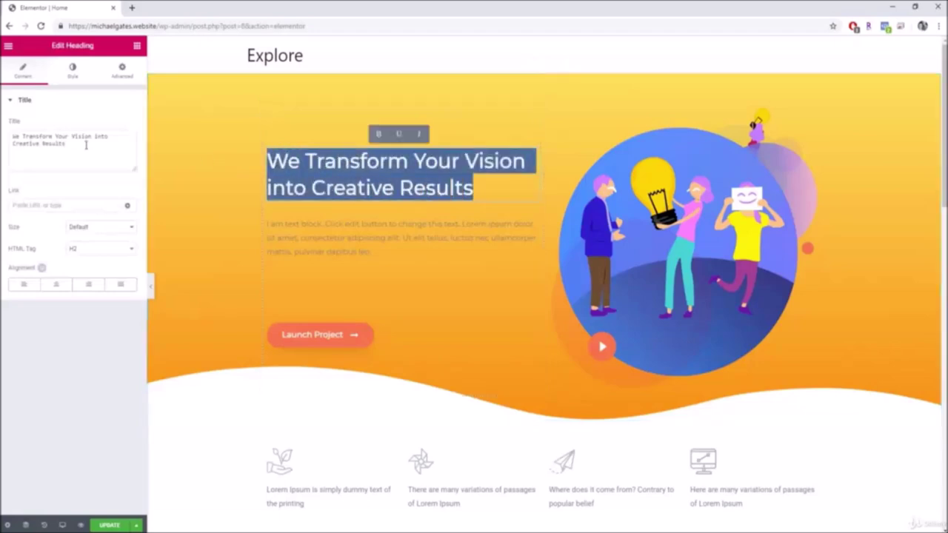
{"action": "left_click_drag", "start_coordinate": [100, 147], "coordinate": [24, 139]}
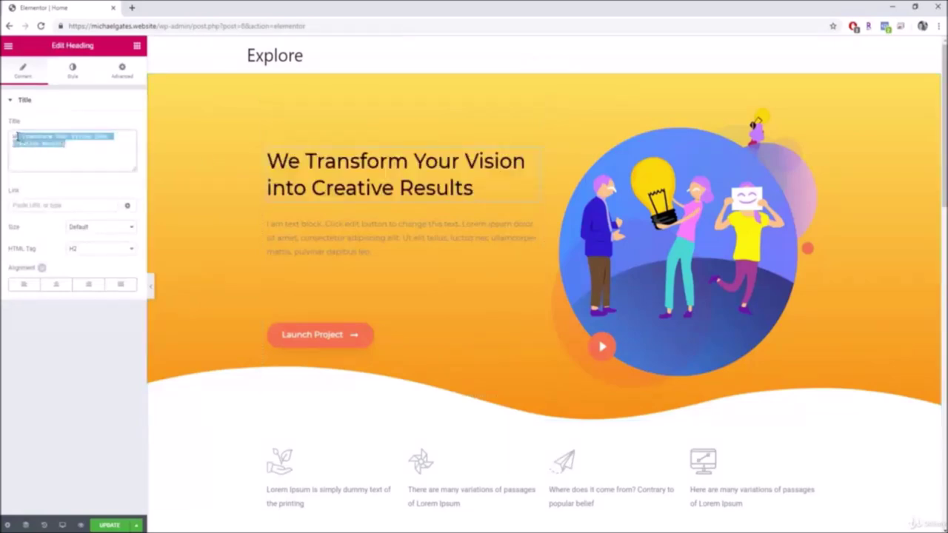
{"action": "left_click", "coordinate": [100, 163]}
{"action": "type", "text": "!"}
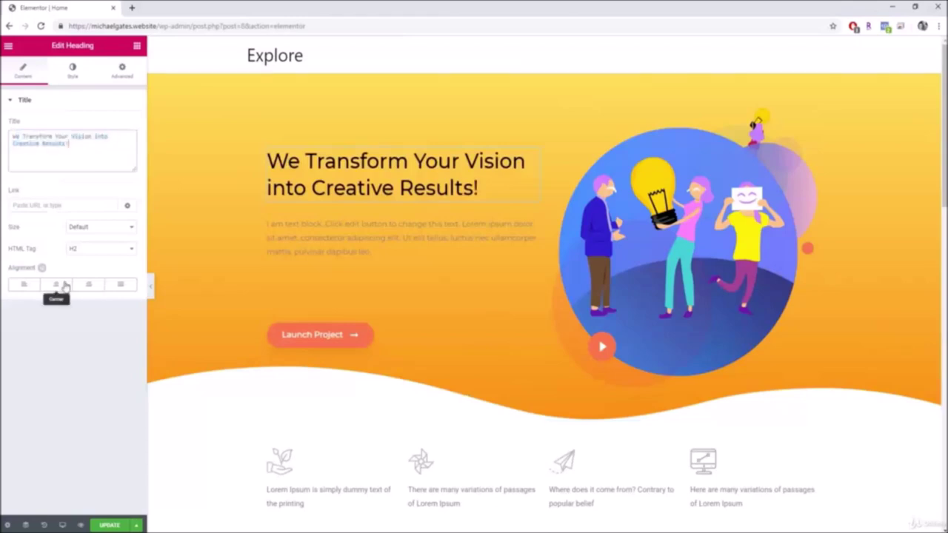
Try the Center, Right and Left alignments for the banner heading, and set it to Center.
{"action": "left_click", "coordinate": [58, 286]}
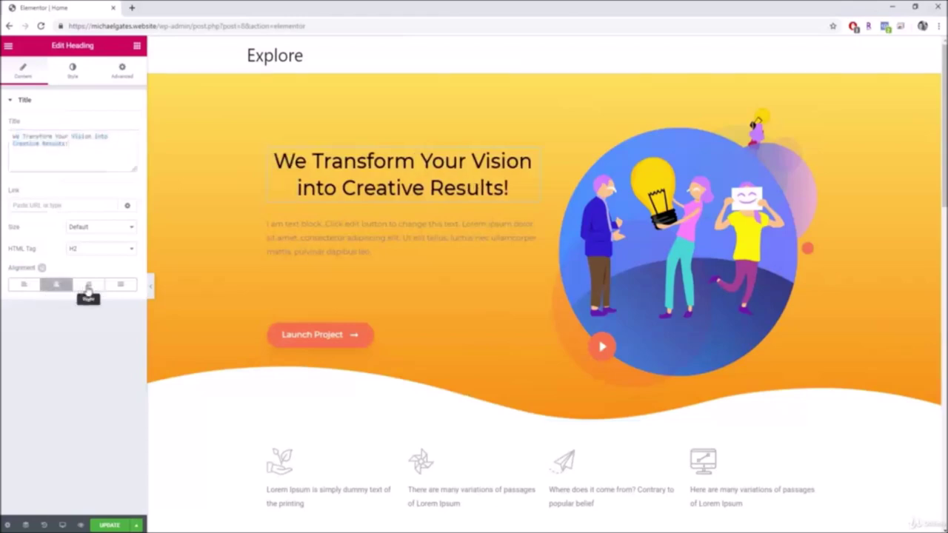
{"action": "left_click", "coordinate": [88, 287]}
{"action": "left_click", "coordinate": [24, 285]}
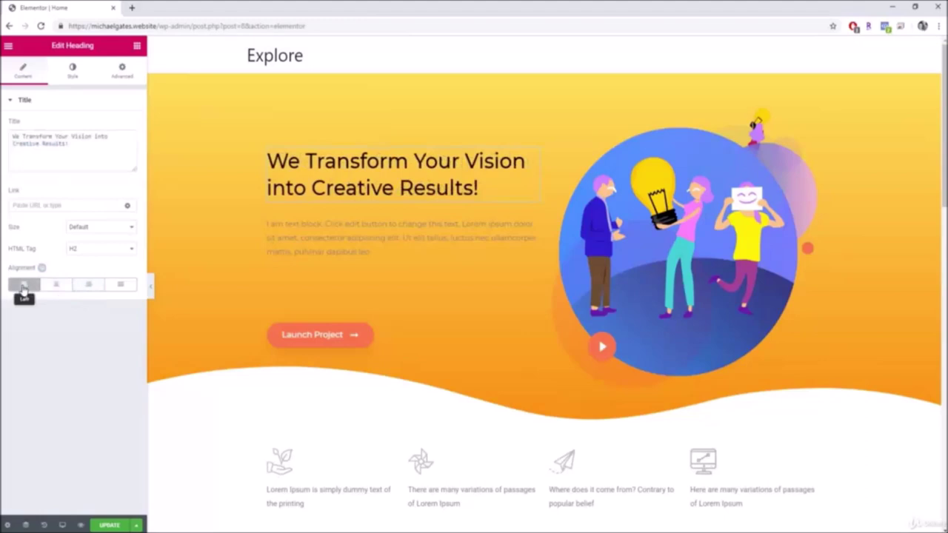
{"action": "left_click", "coordinate": [71, 290]}
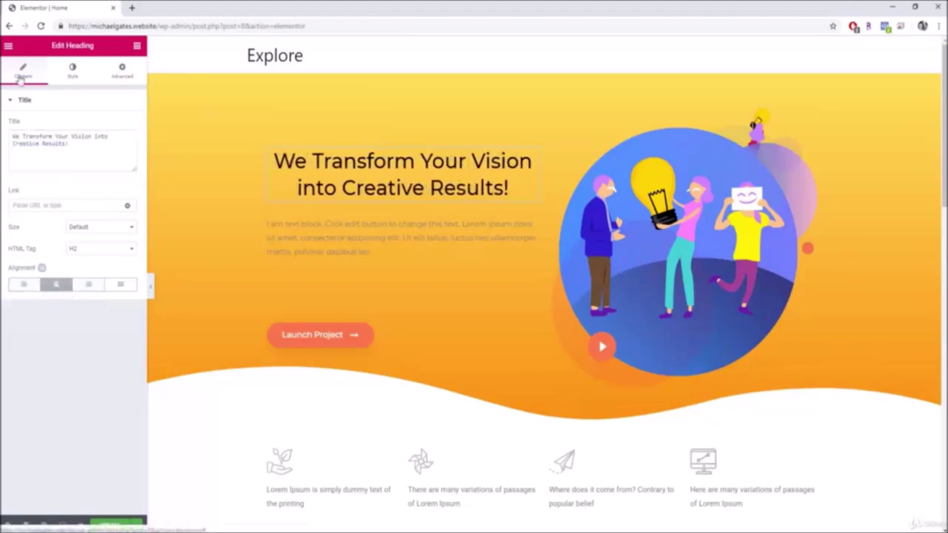
Try other text colors for the banner heading and settle on a near-black shade.
{"action": "left_click", "coordinate": [74, 71]}
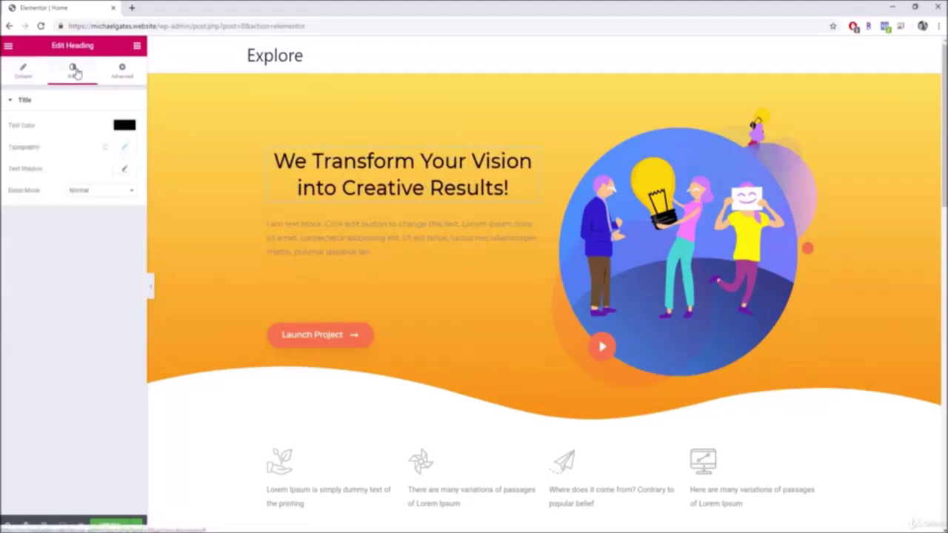
{"action": "left_click", "coordinate": [123, 126]}
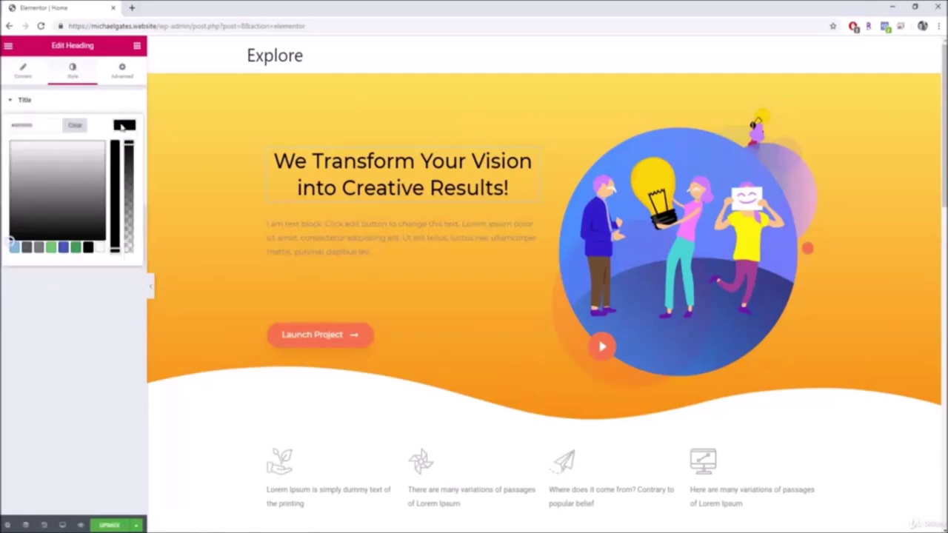
{"action": "left_click", "coordinate": [50, 249]}
{"action": "mouse_move", "coordinate": [55, 208]}
{"action": "left_mouse_down"}
{"action": "mouse_move", "coordinate": [61, 172]}
{"action": "mouse_move", "coordinate": [63, 200]}
{"action": "mouse_move", "coordinate": [22, 233]}
{"action": "left_mouse_up"}
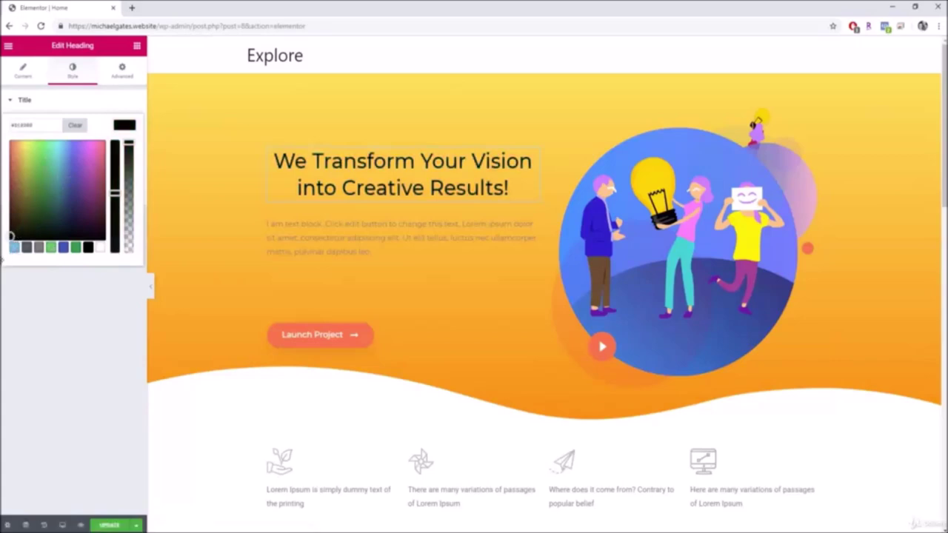
{"action": "left_click", "coordinate": [2, 259]}
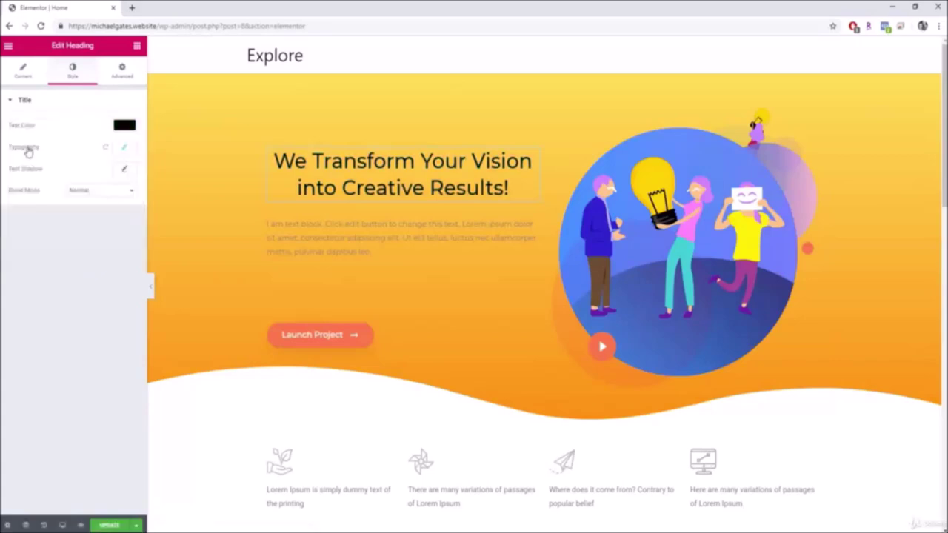
Change the banner heading's font family to Poppins.
{"action": "left_click", "coordinate": [125, 149]}
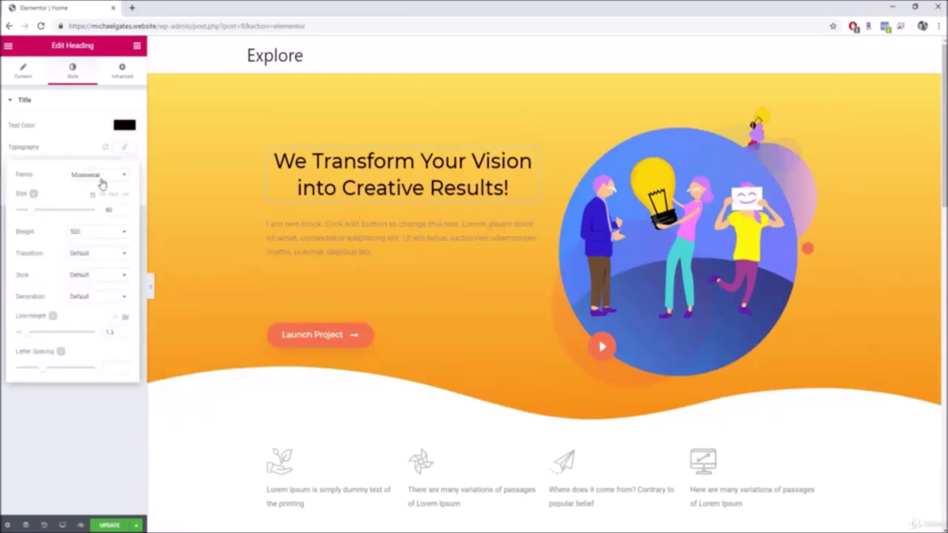
{"action": "left_click", "coordinate": [121, 179]}
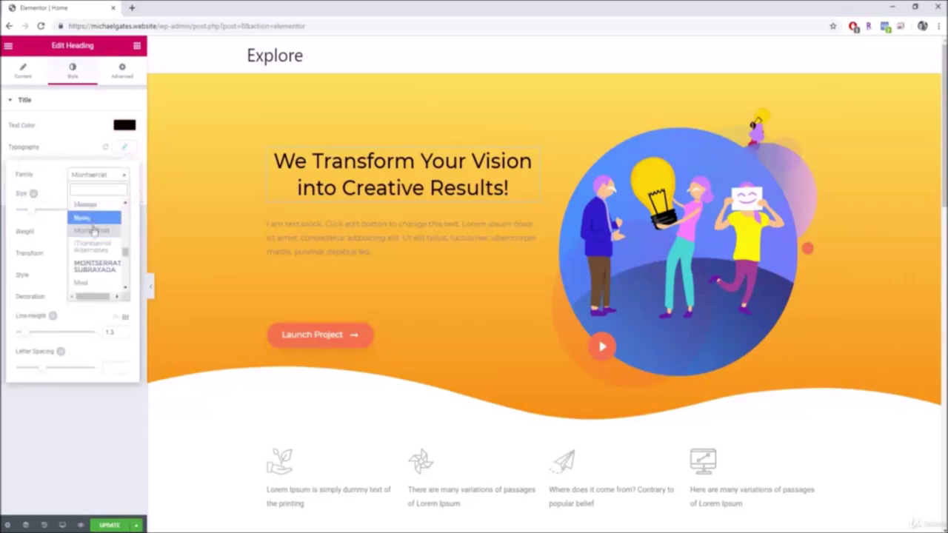
{"action": "type", "text": "cooki"}
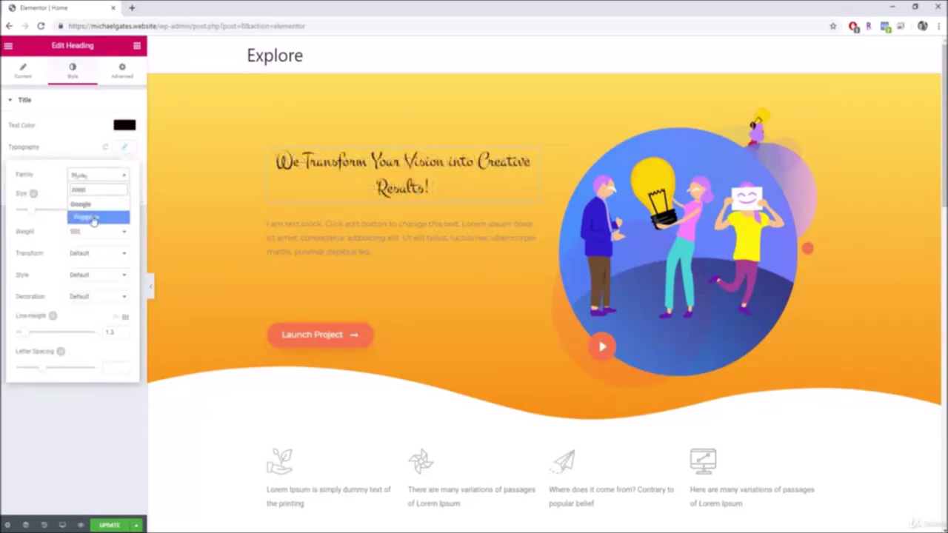
{"action": "left_click", "coordinate": [92, 219]}
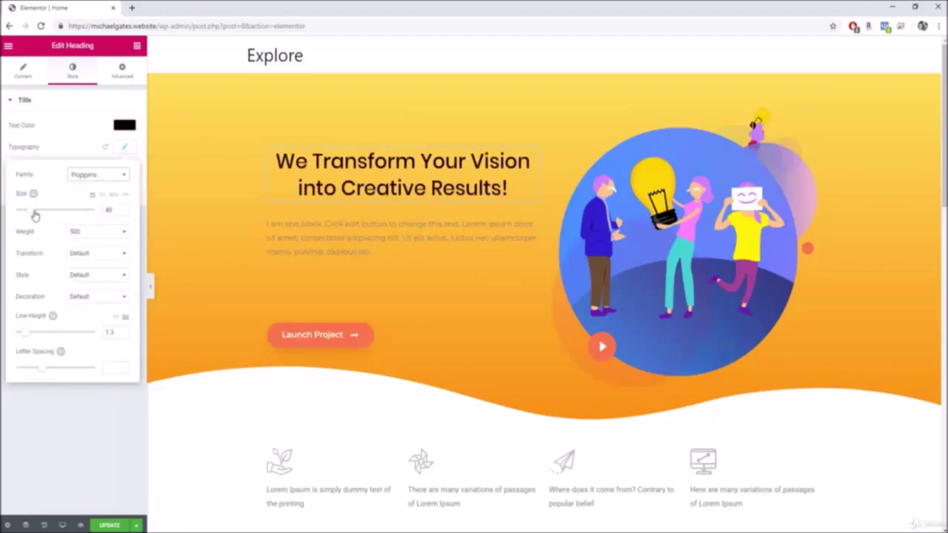
Try a smaller size and the Bold and 100 weights on the banner heading, and return to size 40 and weight 500.
{"action": "mouse_move", "coordinate": [33, 212]}
{"action": "left_mouse_down"}
{"action": "mouse_move", "coordinate": [60, 215]}
{"action": "mouse_move", "coordinate": [32, 215]}
{"action": "left_mouse_up"}
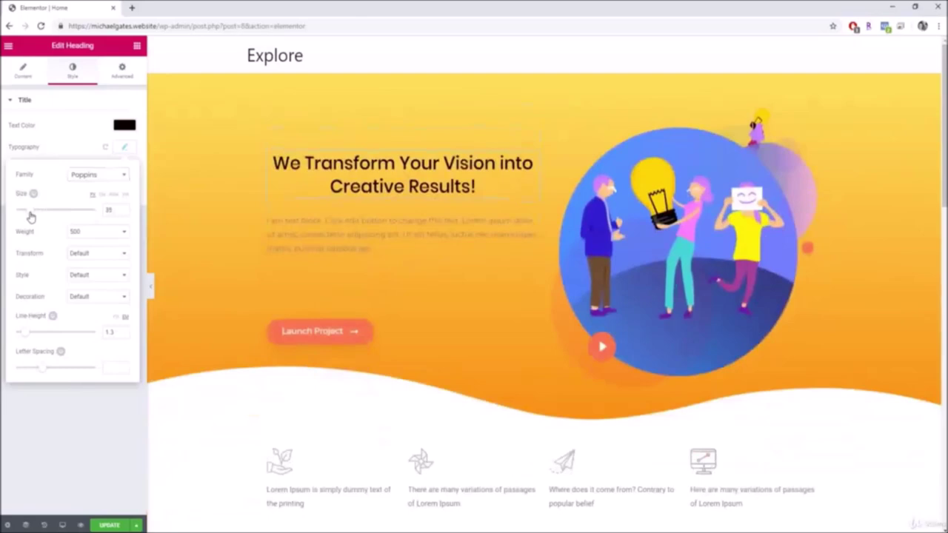
{"action": "left_click", "coordinate": [85, 232]}
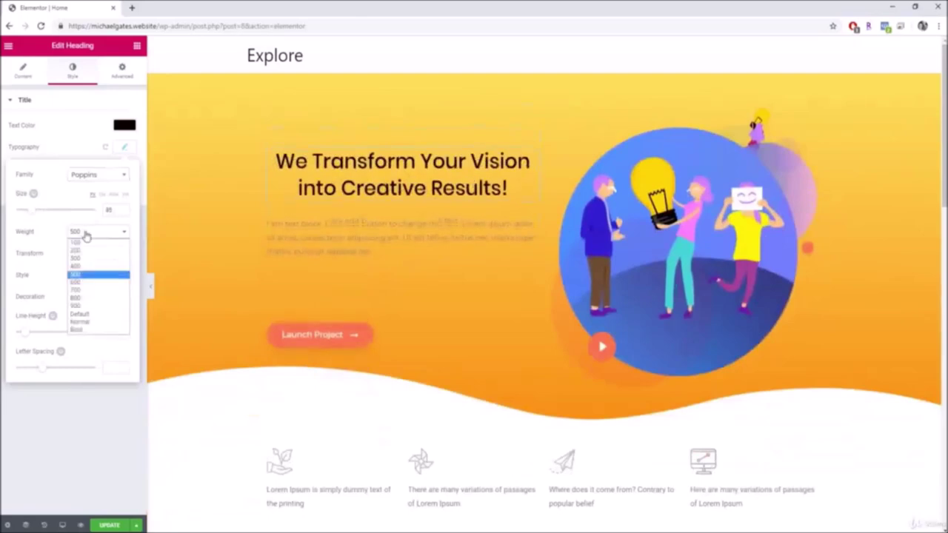
{"action": "left_click", "coordinate": [93, 329]}
{"action": "left_click", "coordinate": [89, 230]}
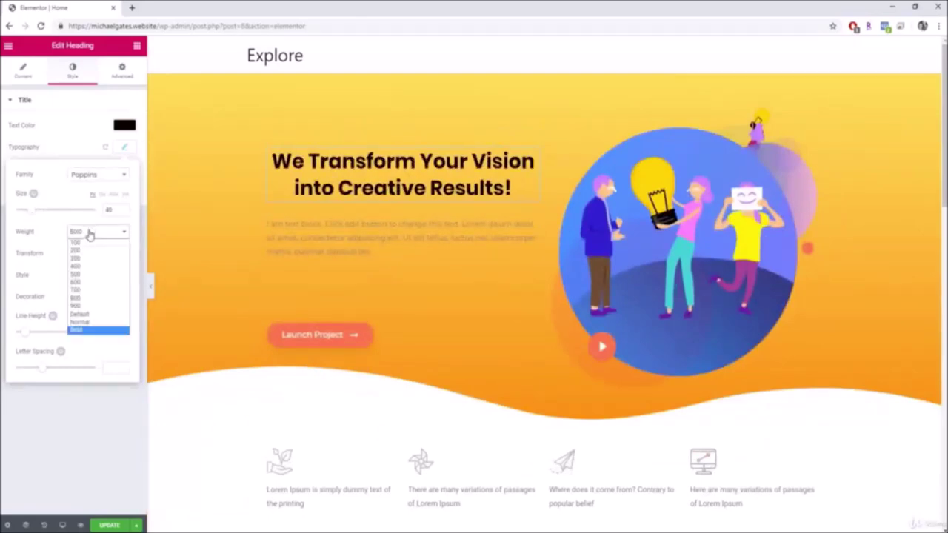
{"action": "left_click", "coordinate": [86, 242]}
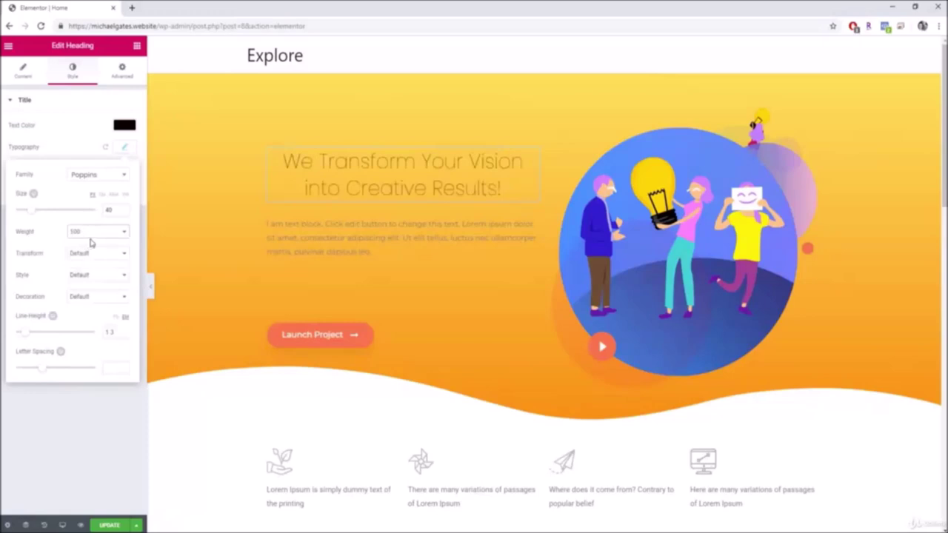
{"action": "left_click", "coordinate": [94, 232]}
{"action": "left_click", "coordinate": [89, 274]}
Try other text transform and font style options on the banner heading, and set both back to Default.
{"action": "left_click", "coordinate": [93, 253]}
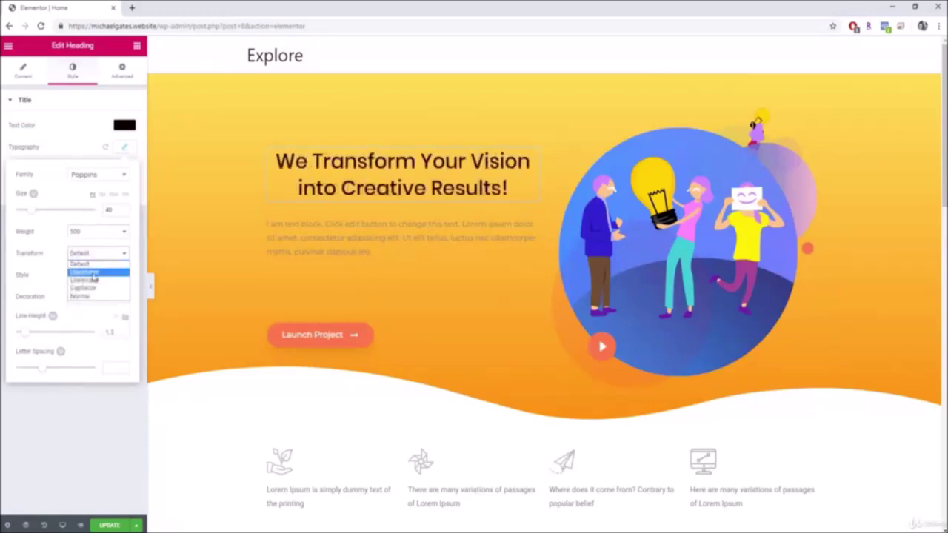
{"action": "left_click", "coordinate": [92, 272]}
{"action": "left_click", "coordinate": [97, 253]}
{"action": "left_click", "coordinate": [94, 279]}
{"action": "left_click", "coordinate": [94, 253]}
{"action": "left_click", "coordinate": [93, 265]}
{"action": "left_click", "coordinate": [96, 274]}
{"action": "left_click", "coordinate": [96, 302]}
{"action": "left_click", "coordinate": [101, 274]}
{"action": "left_click", "coordinate": [96, 286]}
Try Underline and other text decorations on the banner heading, and set the decoration back to Default.
{"action": "left_click", "coordinate": [96, 296]}
{"action": "left_click", "coordinate": [93, 316]}
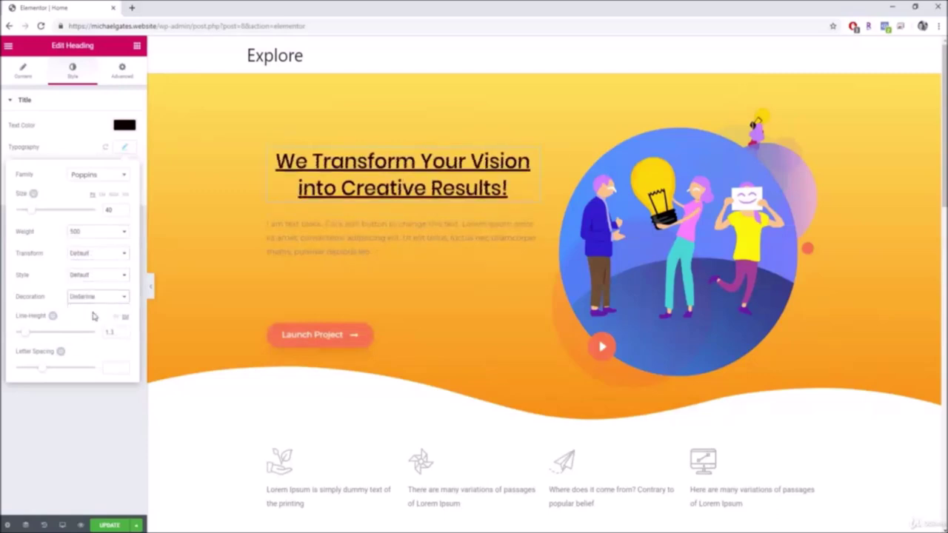
{"action": "left_click", "coordinate": [96, 296]}
{"action": "left_click", "coordinate": [96, 318]}
{"action": "left_click", "coordinate": [101, 297]}
{"action": "left_click", "coordinate": [94, 333]}
{"action": "left_click", "coordinate": [96, 296]}
{"action": "left_click", "coordinate": [86, 311]}
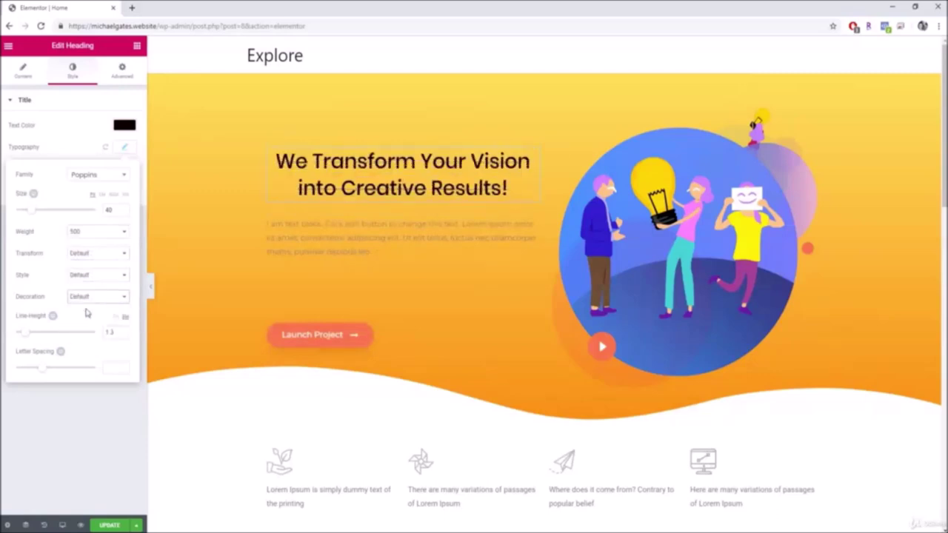
Turn on the banner heading's text shadow with its default settings.
{"action": "left_click", "coordinate": [124, 148]}
{"action": "left_click", "coordinate": [124, 171]}
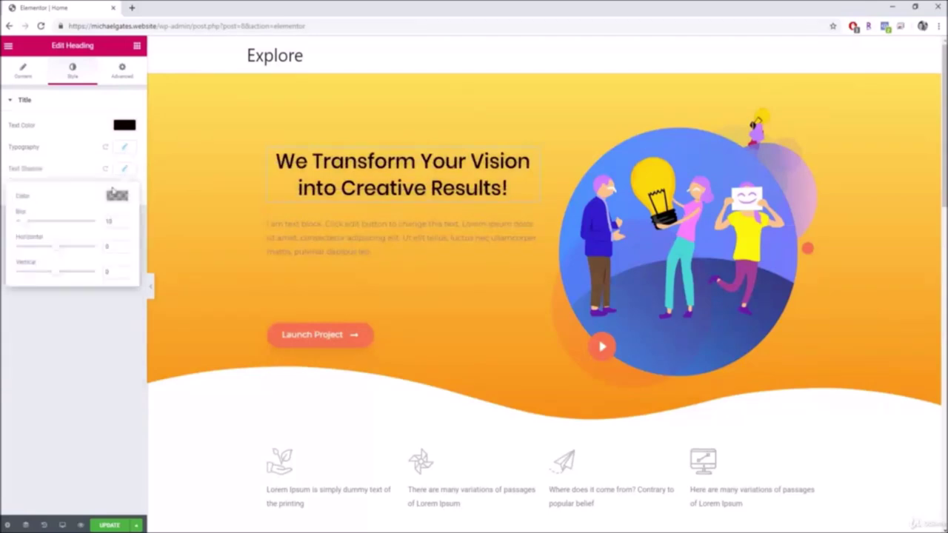
{"action": "left_click", "coordinate": [124, 169]}
Give the banner heading a Fade In entrance animation with a Slow duration.
{"action": "left_click", "coordinate": [121, 74]}
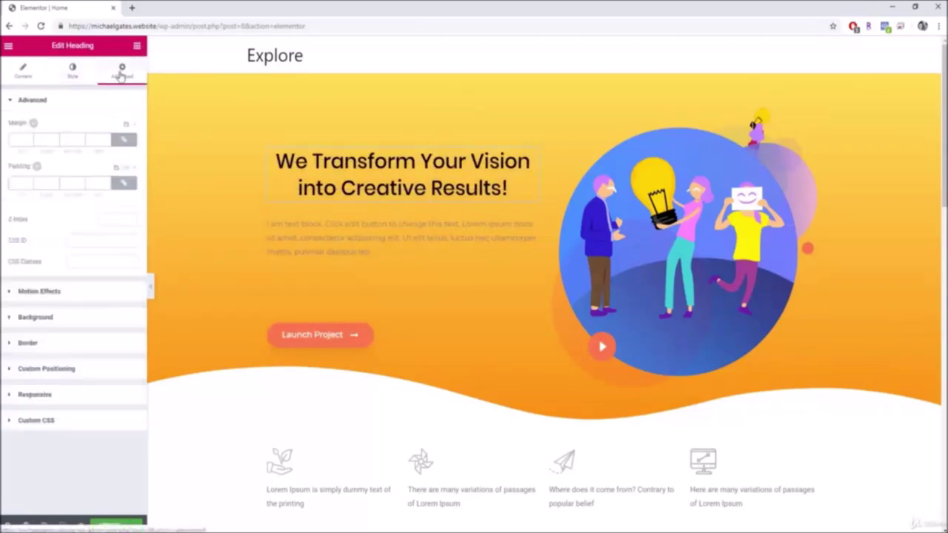
{"action": "left_click", "coordinate": [33, 291]}
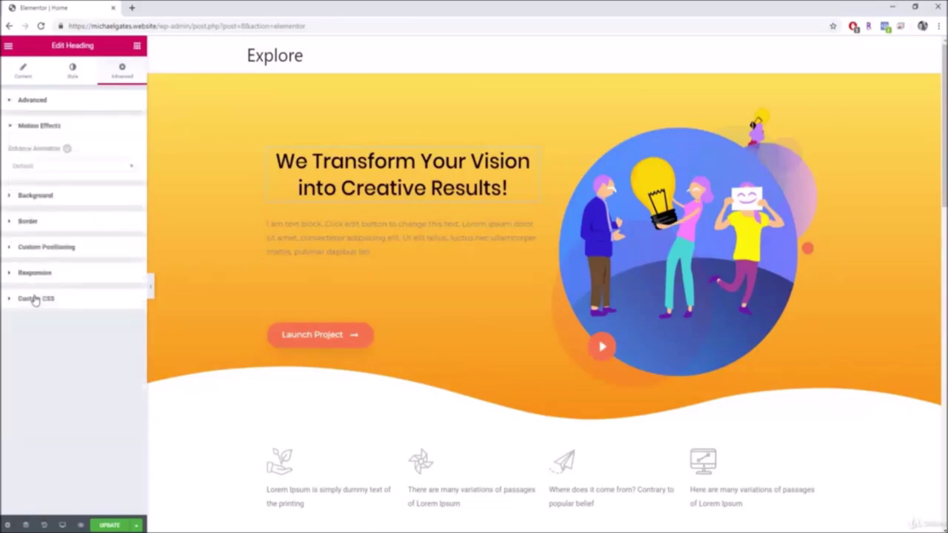
{"action": "left_click", "coordinate": [128, 167]}
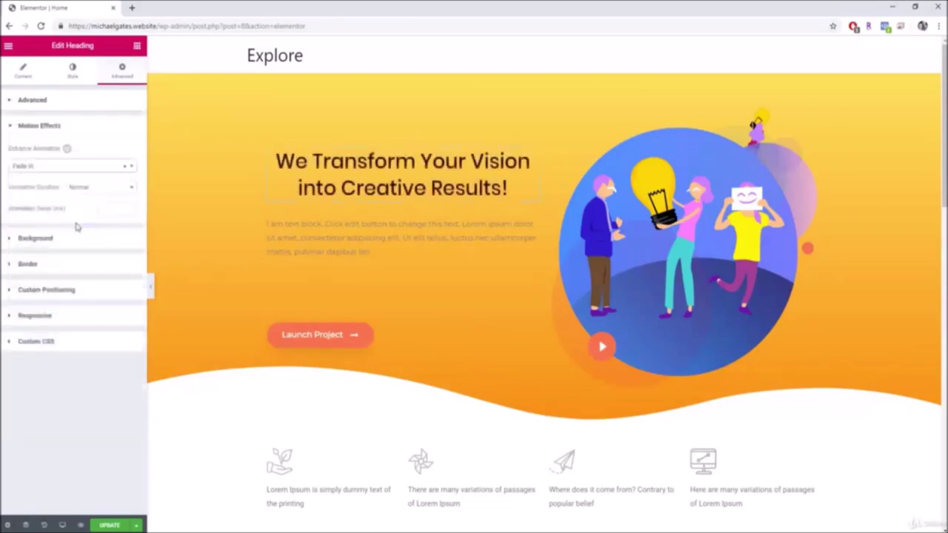
{"action": "left_click", "coordinate": [881, 276]}
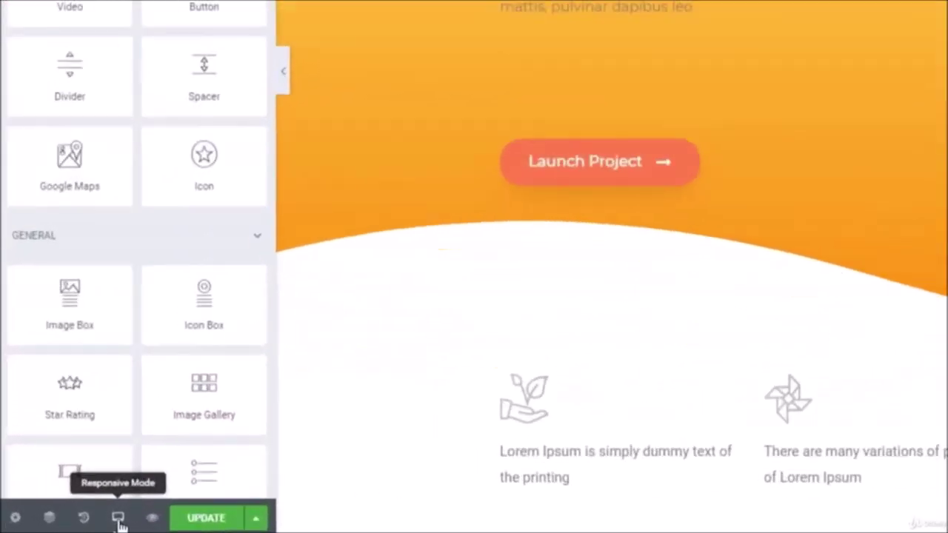
Switch the editor to the Mobile responsive preview and look over the banner section.
{"action": "left_click", "coordinate": [118, 520]}
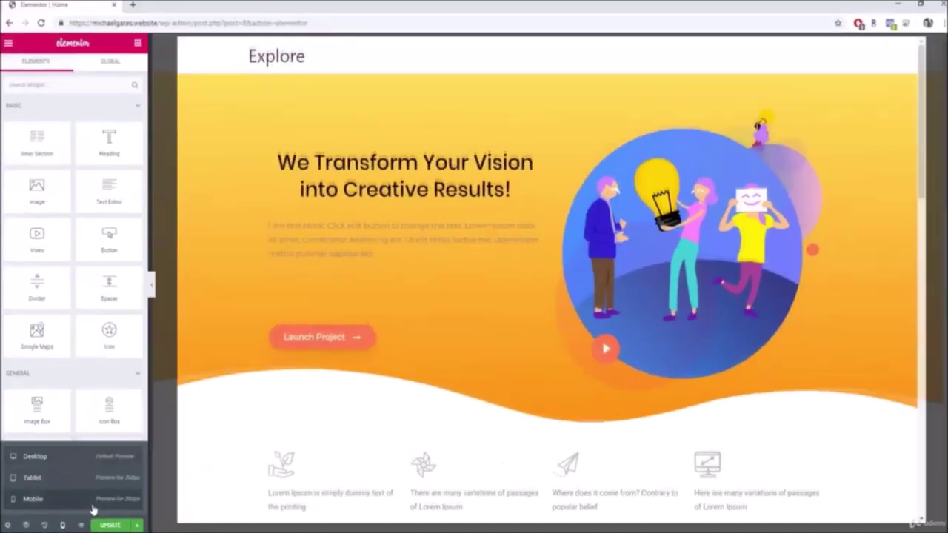
{"action": "left_click", "coordinate": [172, 485]}
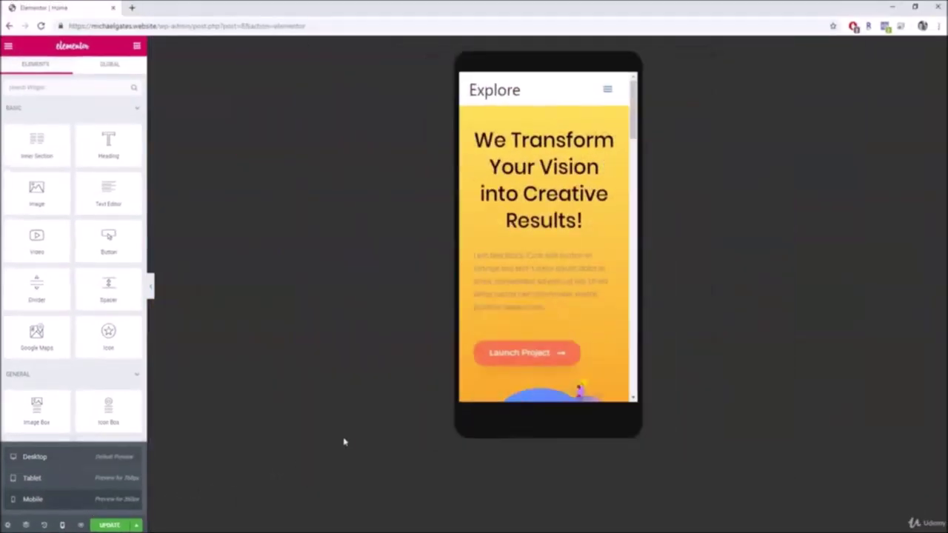
{"action": "mouse_move", "coordinate": [634, 127]}
{"action": "left_mouse_down"}
{"action": "mouse_move", "coordinate": [634, 165]}
{"action": "mouse_move", "coordinate": [633, 126]}
{"action": "left_mouse_up"}
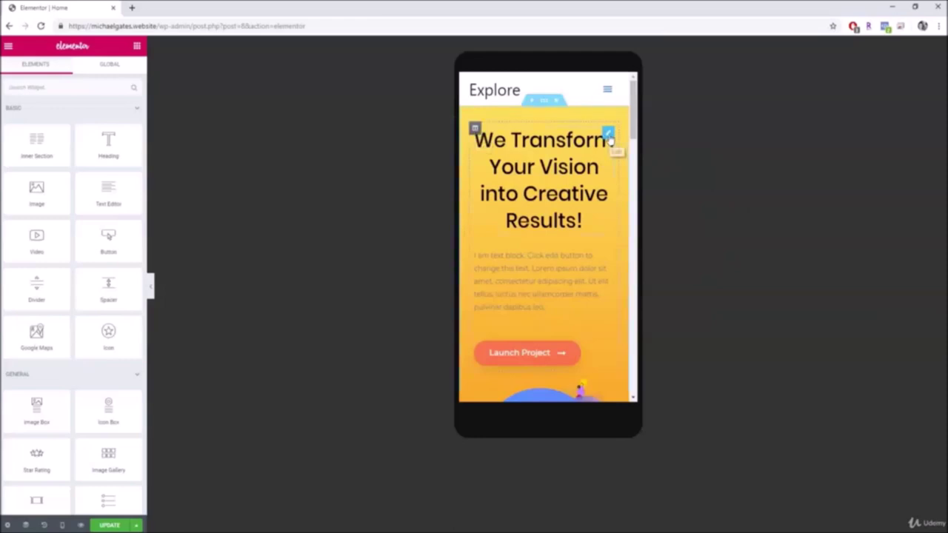
Reduce the banner heading's mobile font size until the text fits on two lines.
{"action": "left_click", "coordinate": [608, 136]}
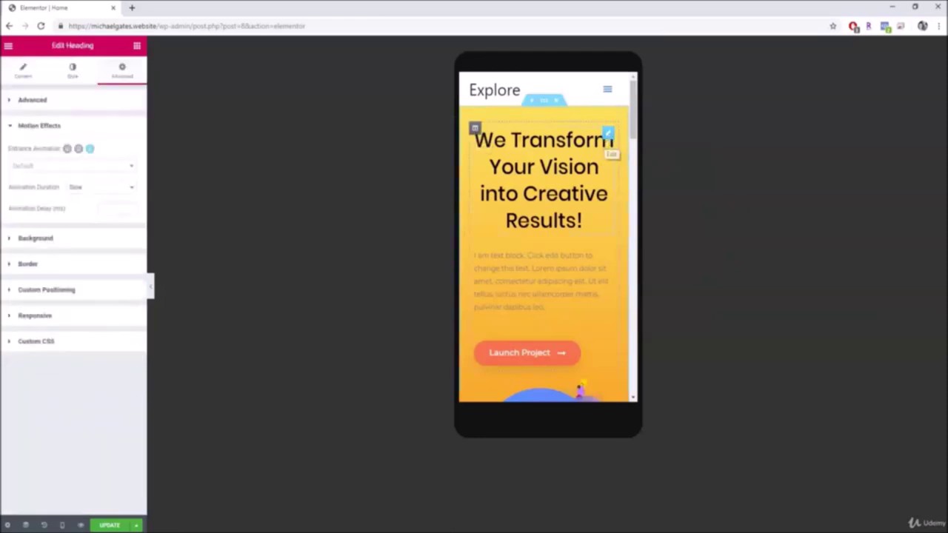
{"action": "left_click", "coordinate": [80, 77]}
{"action": "left_click", "coordinate": [124, 147]}
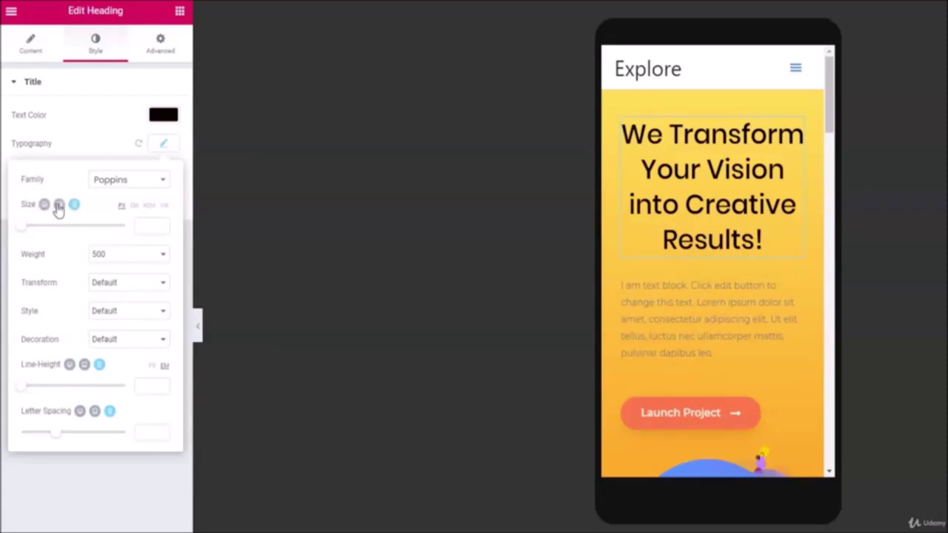
{"action": "left_click_drag", "start_coordinate": [23, 225], "coordinate": [34, 232]}
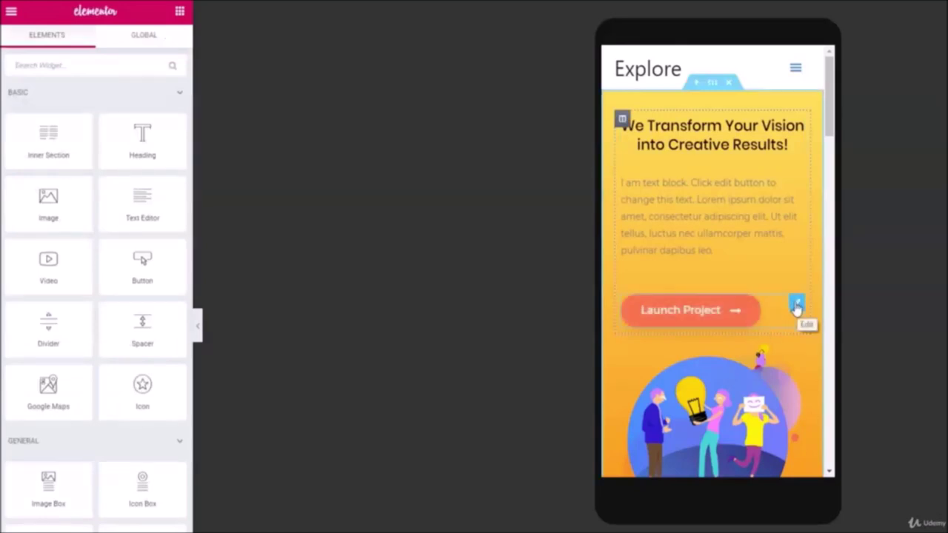
Set the Launch Project button's size to Extra Small and center it in the mobile view.
{"action": "left_click", "coordinate": [797, 306]}
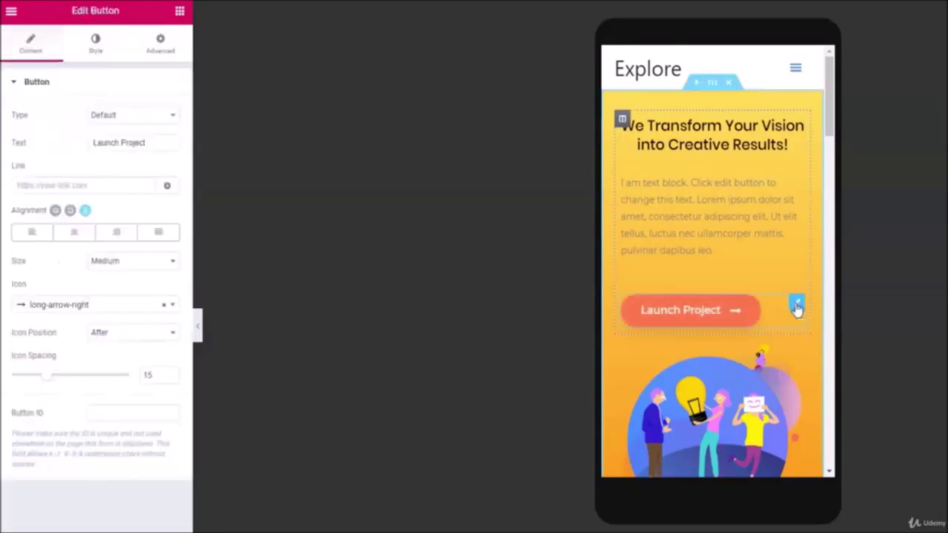
{"action": "left_click", "coordinate": [133, 261]}
{"action": "left_click", "coordinate": [117, 285]}
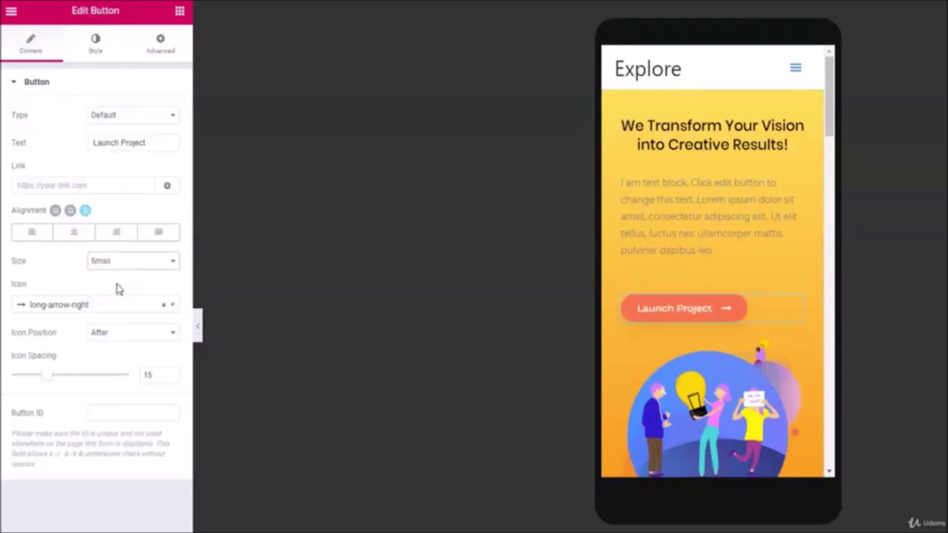
{"action": "left_click", "coordinate": [117, 265]}
{"action": "left_click", "coordinate": [114, 278]}
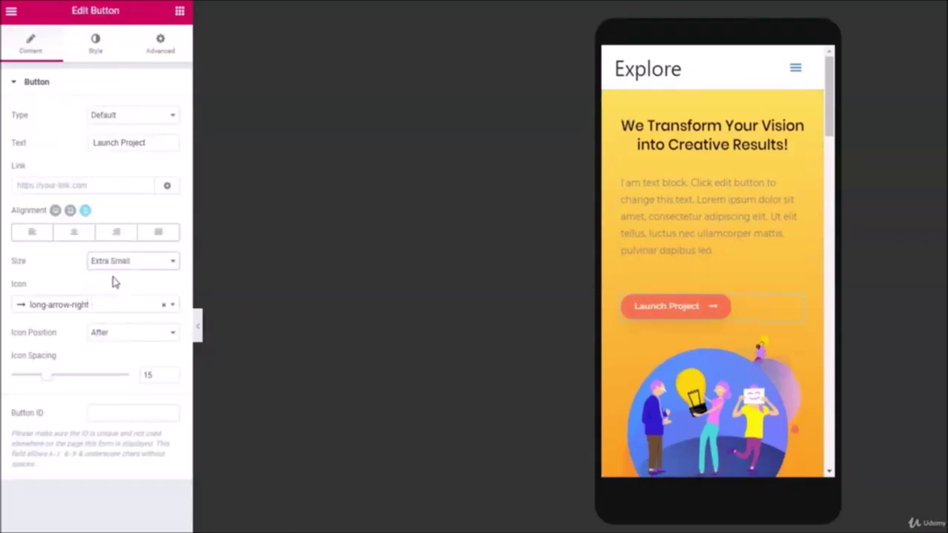
{"action": "left_click", "coordinate": [80, 239]}
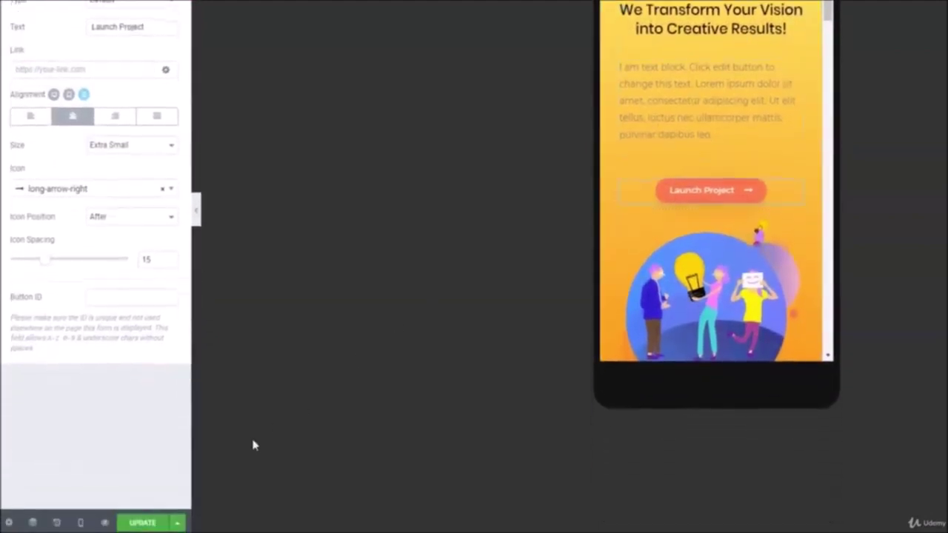
Update the page and preview the changes in a new browser tab.
{"action": "left_click", "coordinate": [145, 526]}
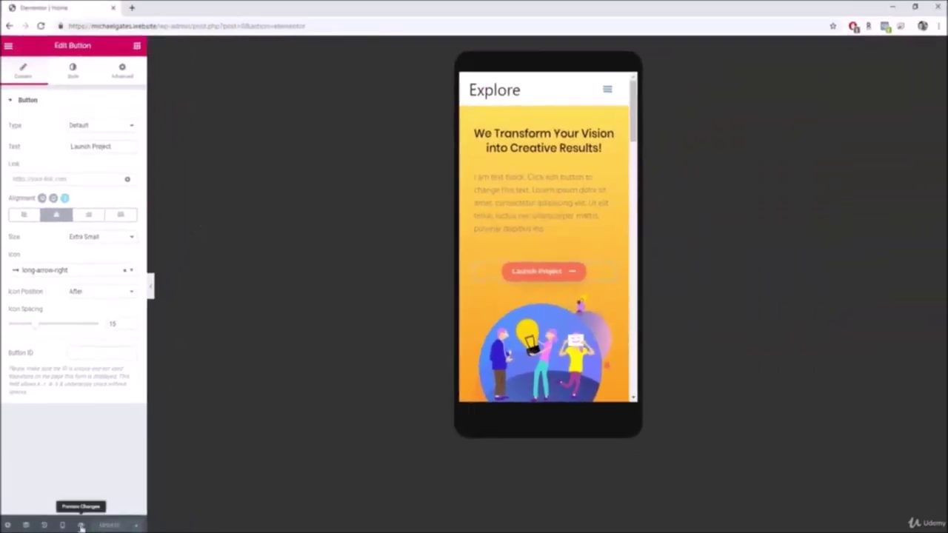
{"action": "left_click", "coordinate": [82, 526]}
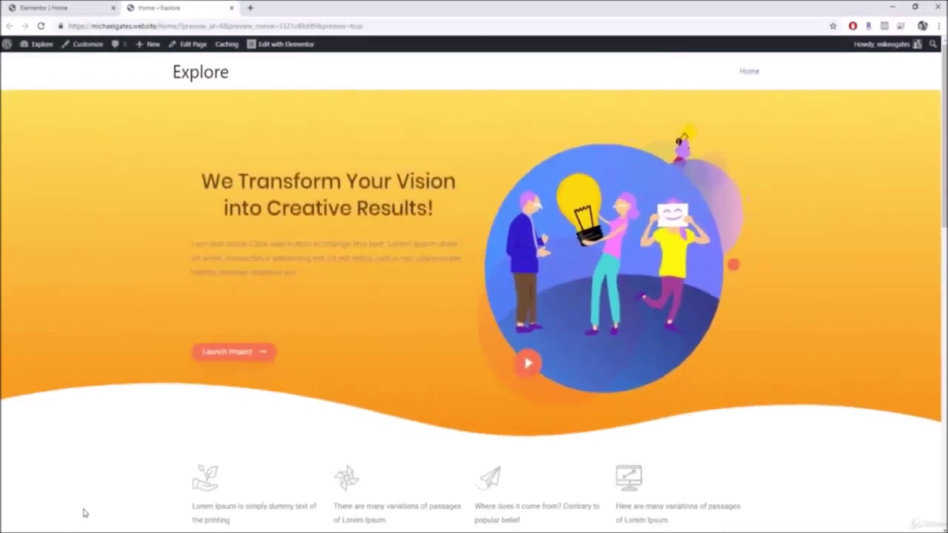
{"action": "scroll", "coordinate": [123, 452], "scroll_direction": "down", "scroll_amount": 6}
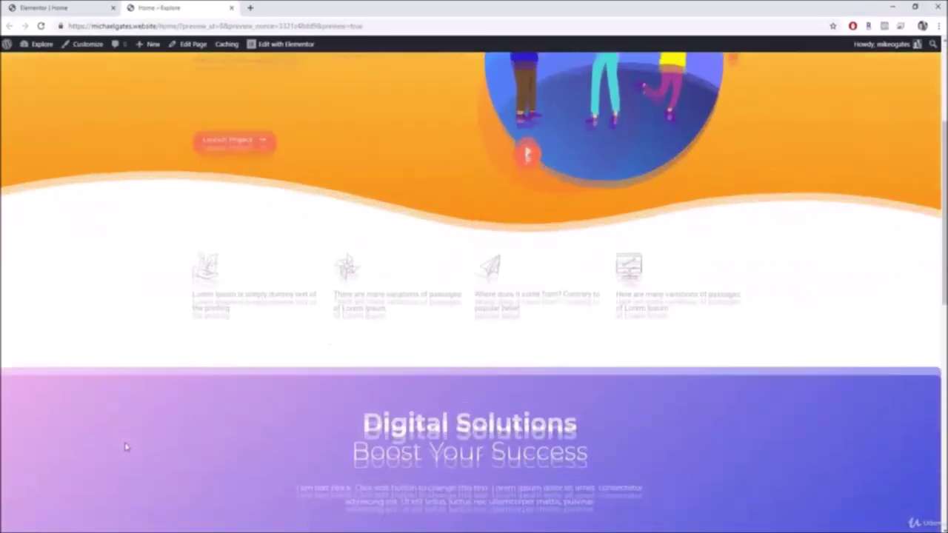